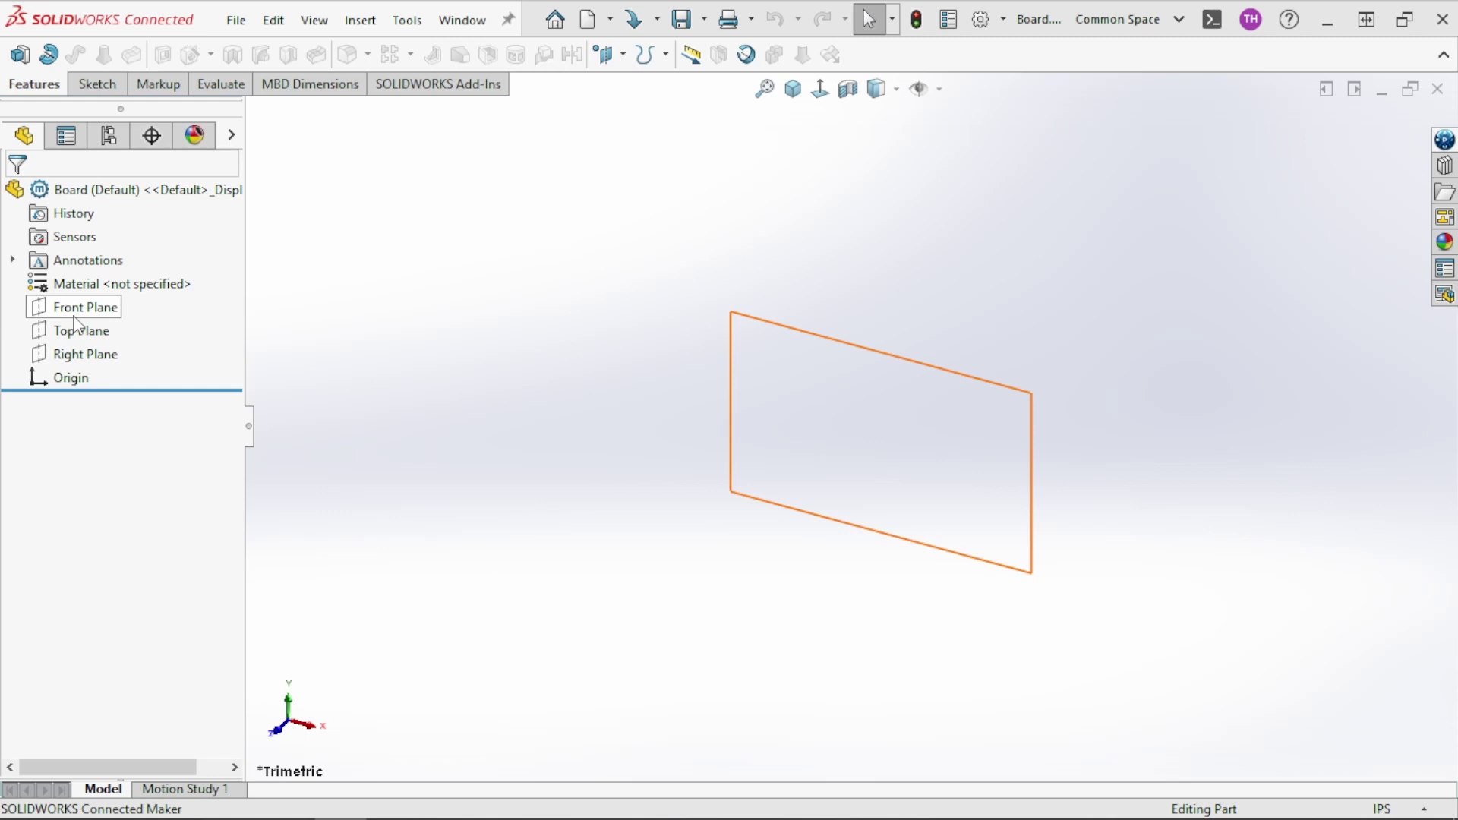
Sketch a corner rectangle about 5.42 in wide on the Front Plane, with its lower-left corner at the origin
{"action": "left_click", "coordinate": [74, 317]}
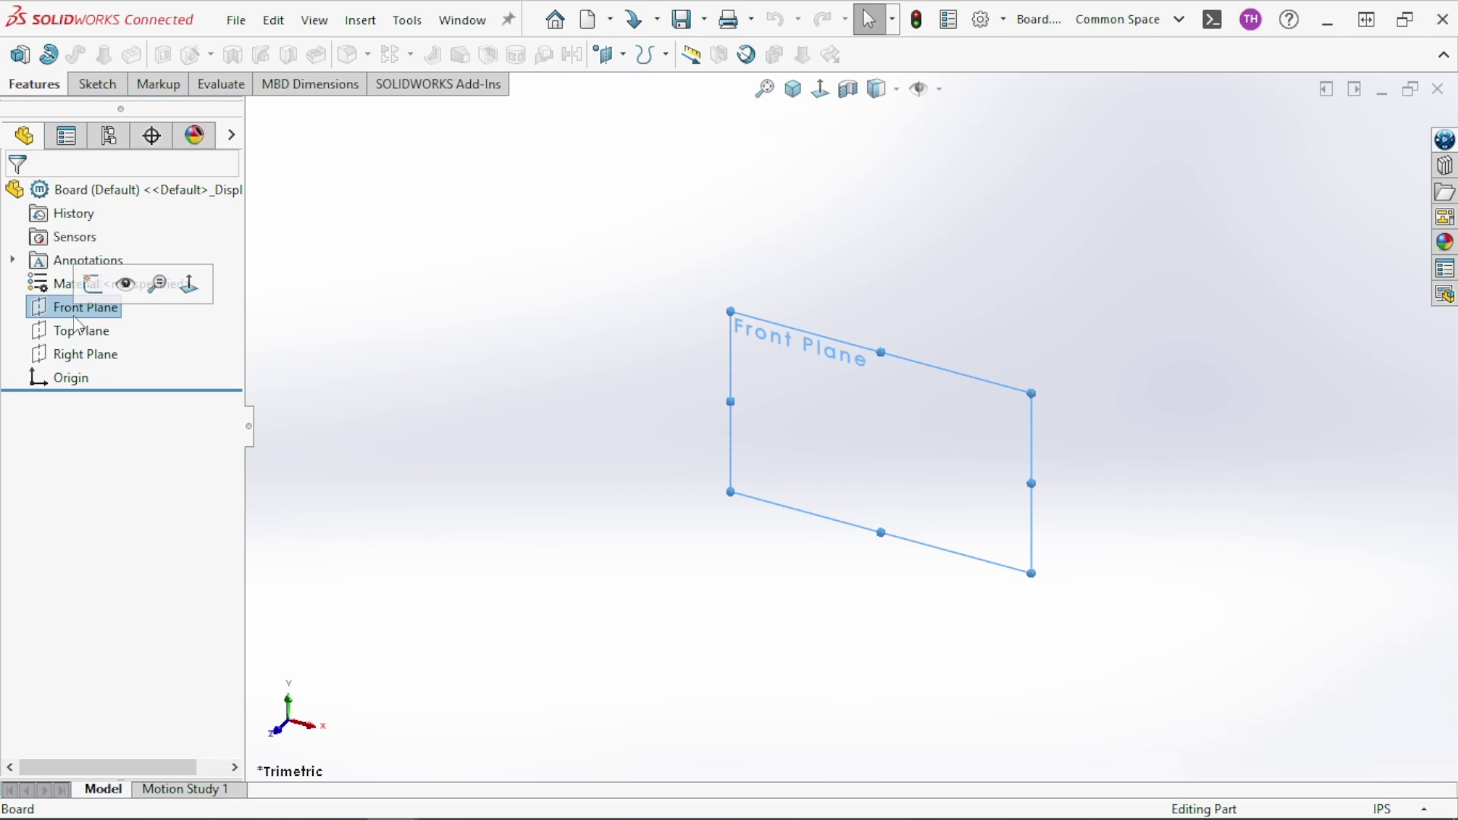
{"action": "left_click", "coordinate": [92, 284]}
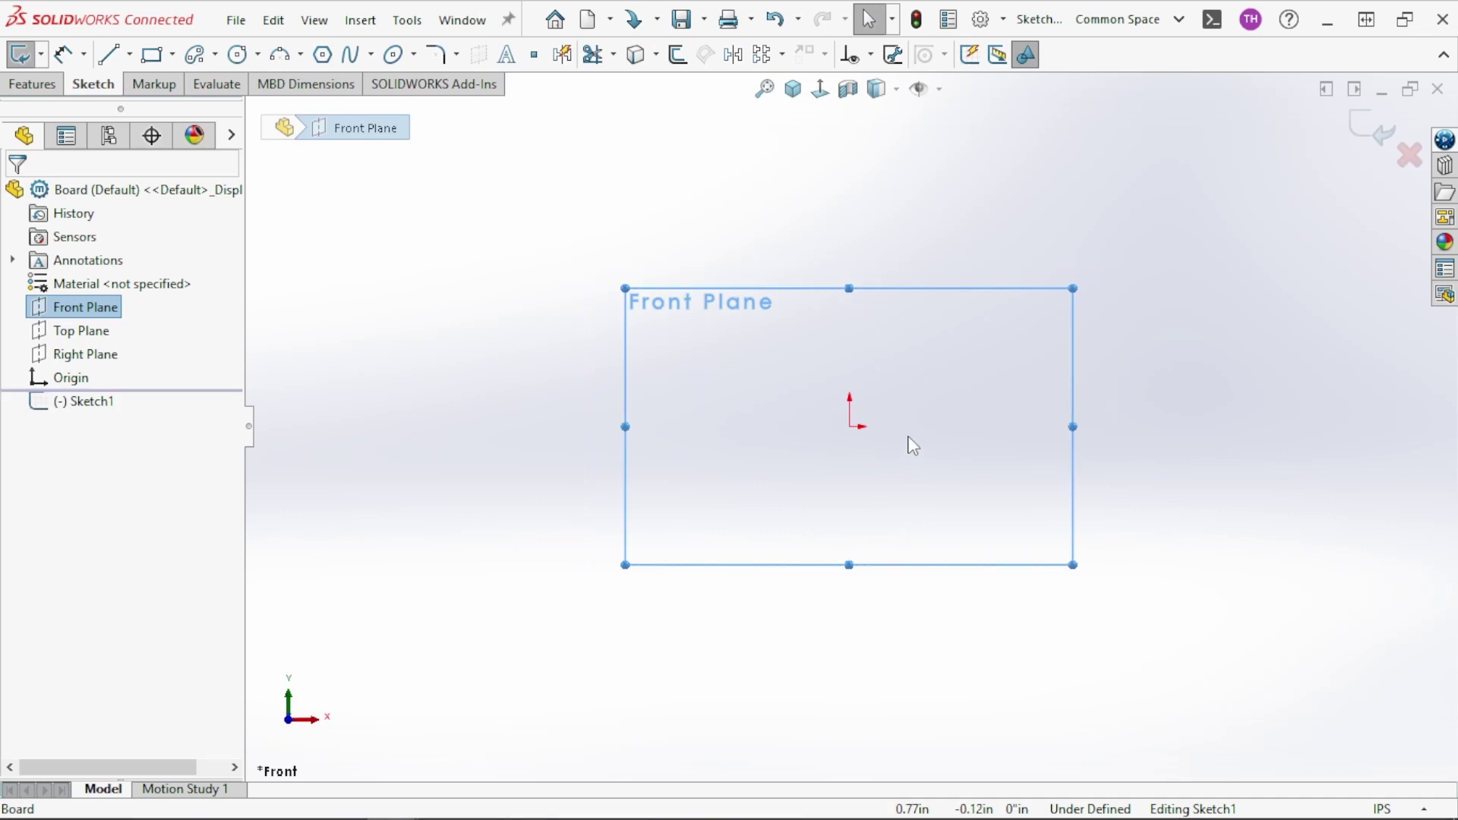
{"action": "key", "text": "r"}
{"action": "left_click", "coordinate": [848, 426]}
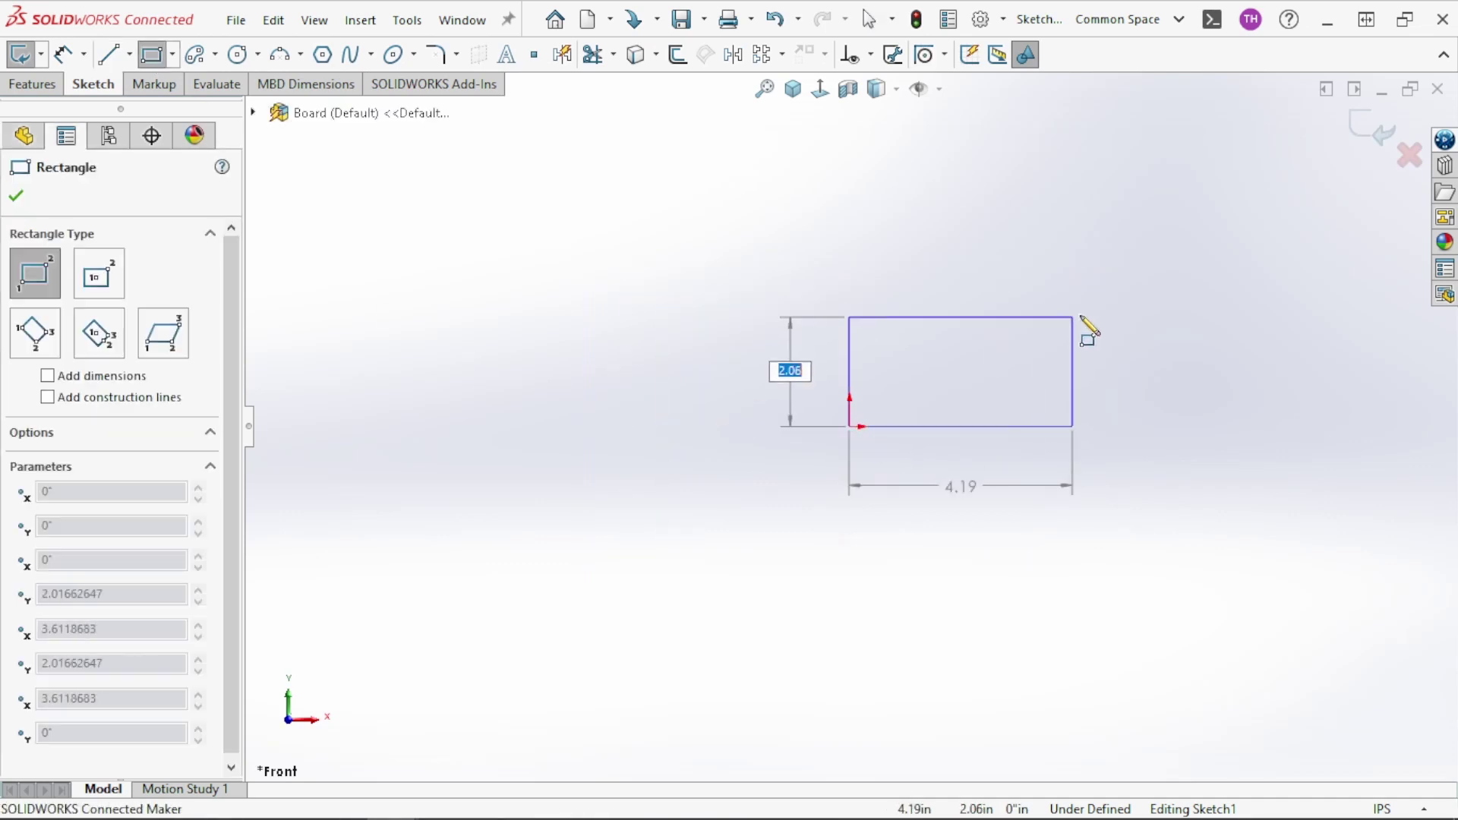
{"action": "left_click", "coordinate": [1138, 304]}
{"action": "key", "text": "Escape"}
Dimension the rectangle's bottom edge to 3.5 in and name that dimension width
{"action": "key", "text": "d"}
{"action": "left_click", "coordinate": [937, 426]}
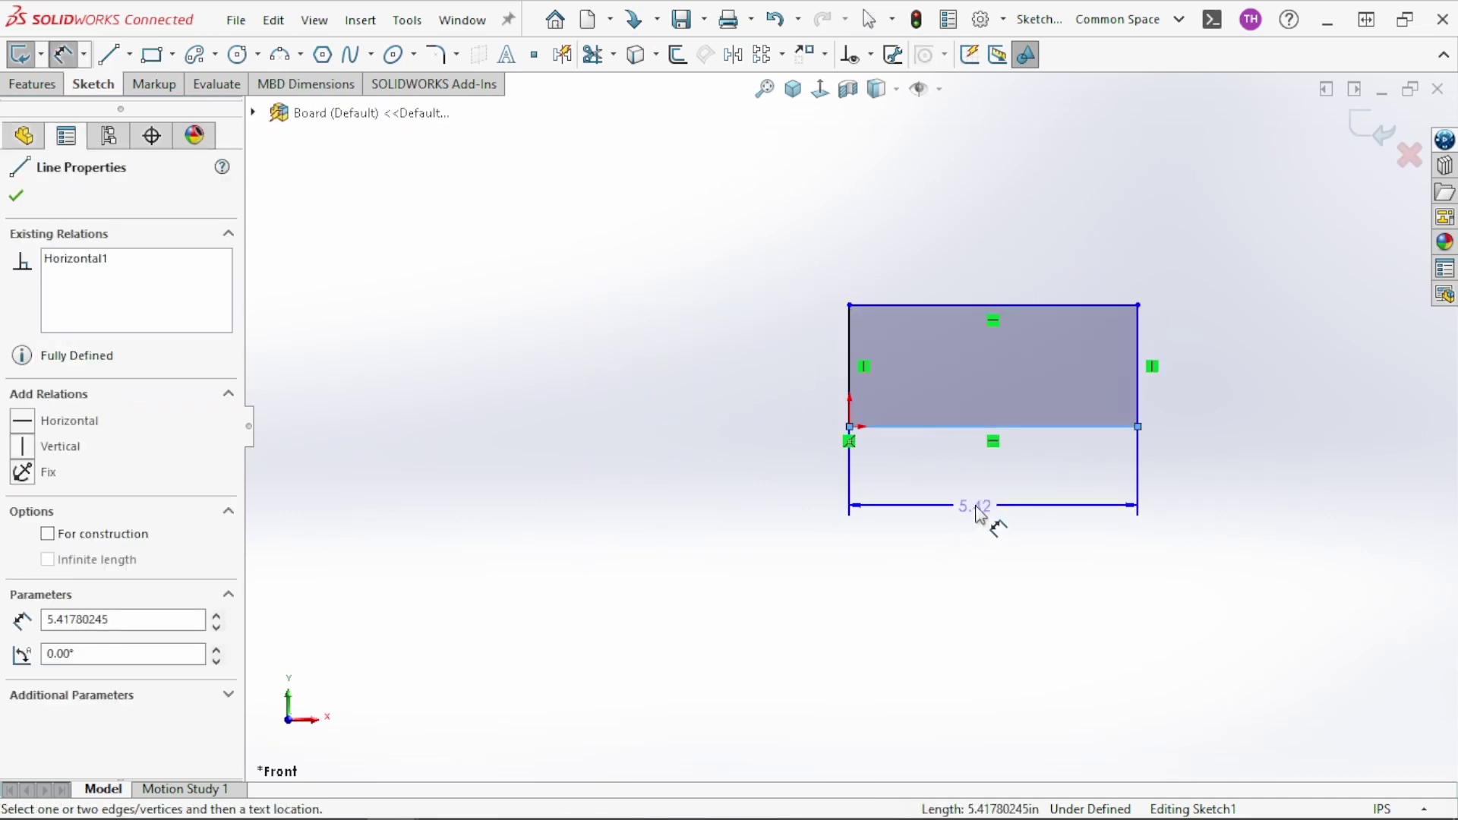
{"action": "left_click", "coordinate": [983, 517]}
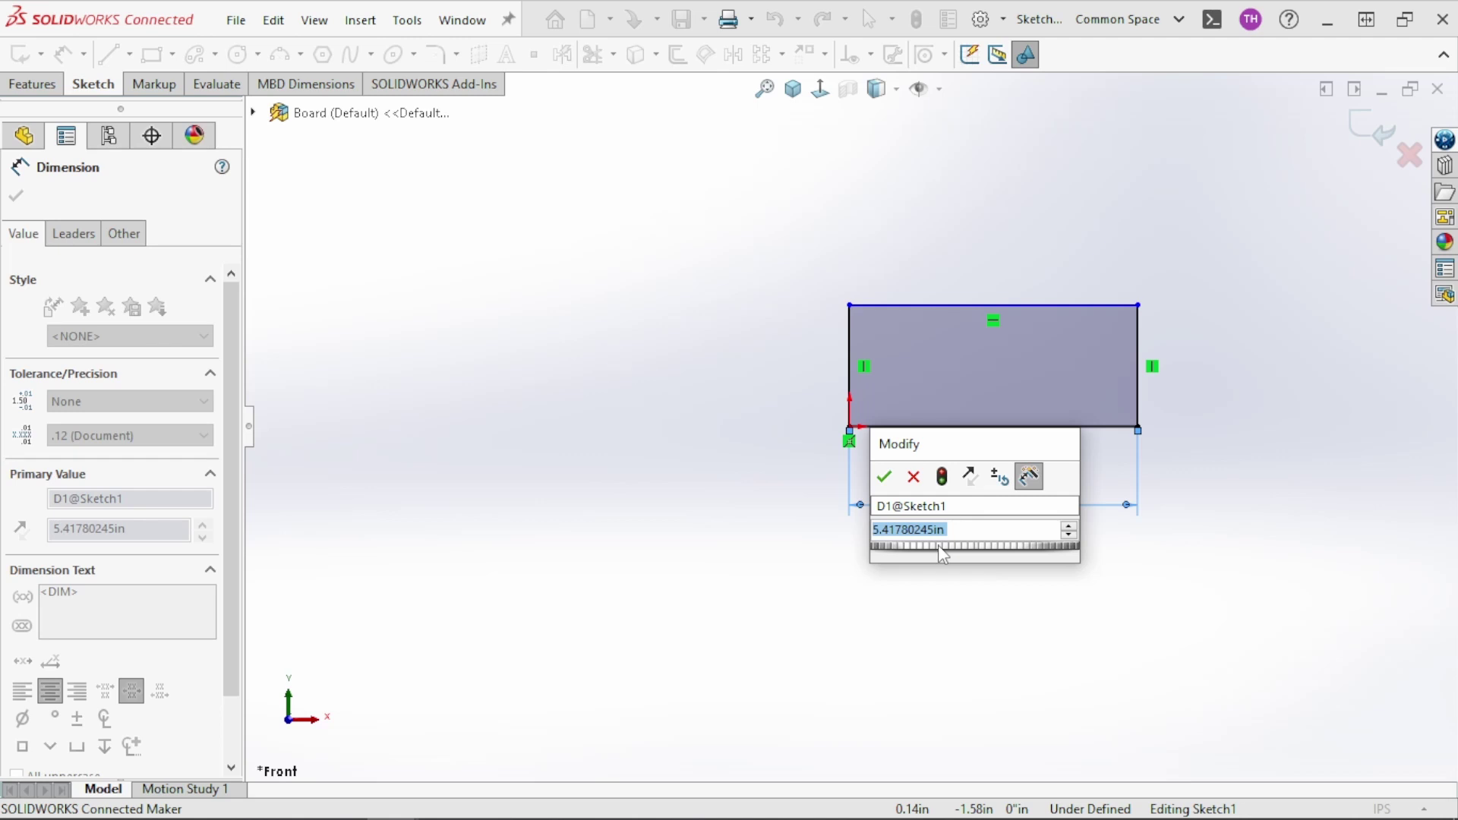
{"action": "type", "text": "3.5"}
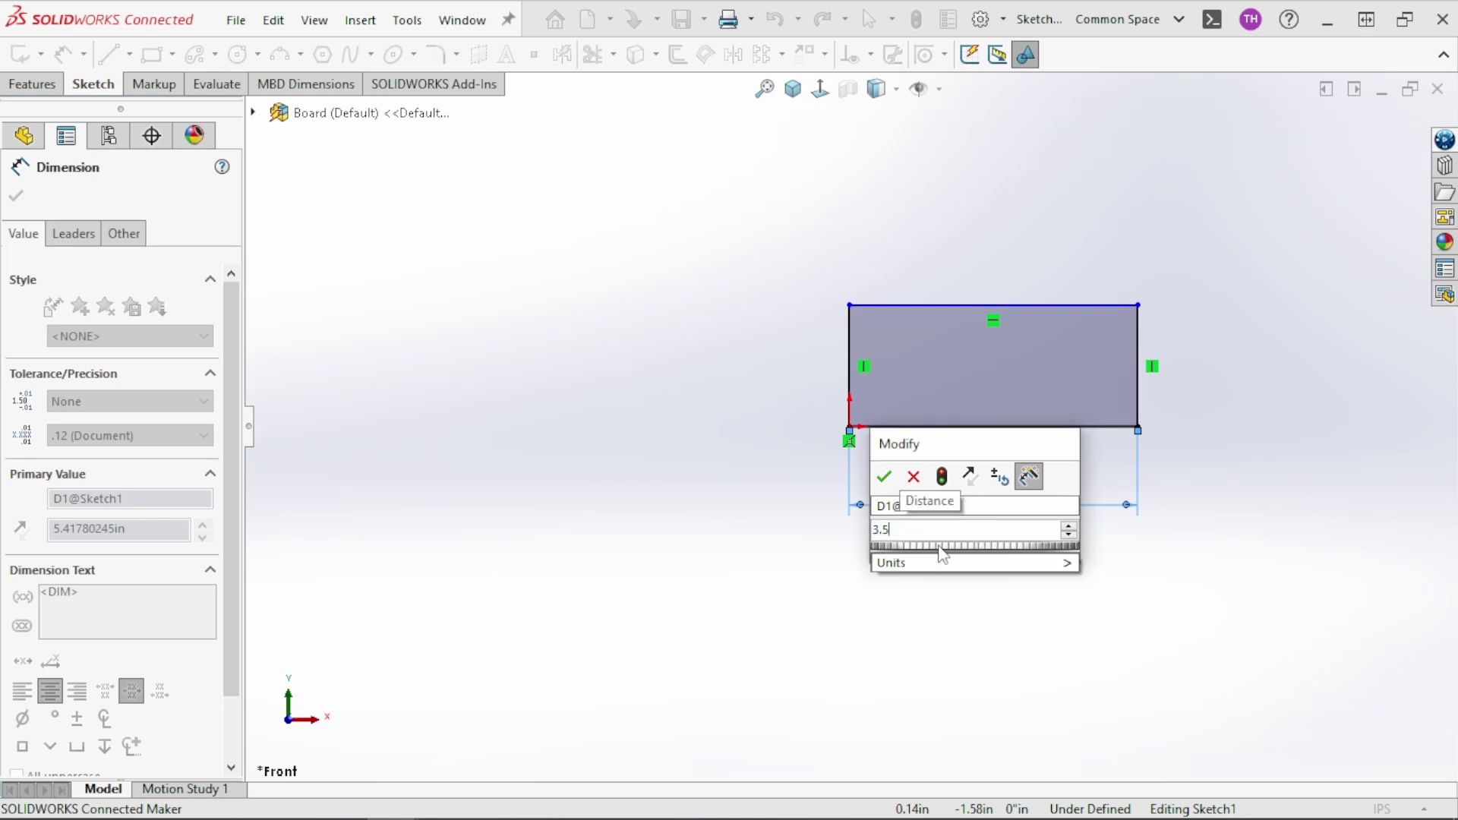
{"action": "key", "text": "Return"}
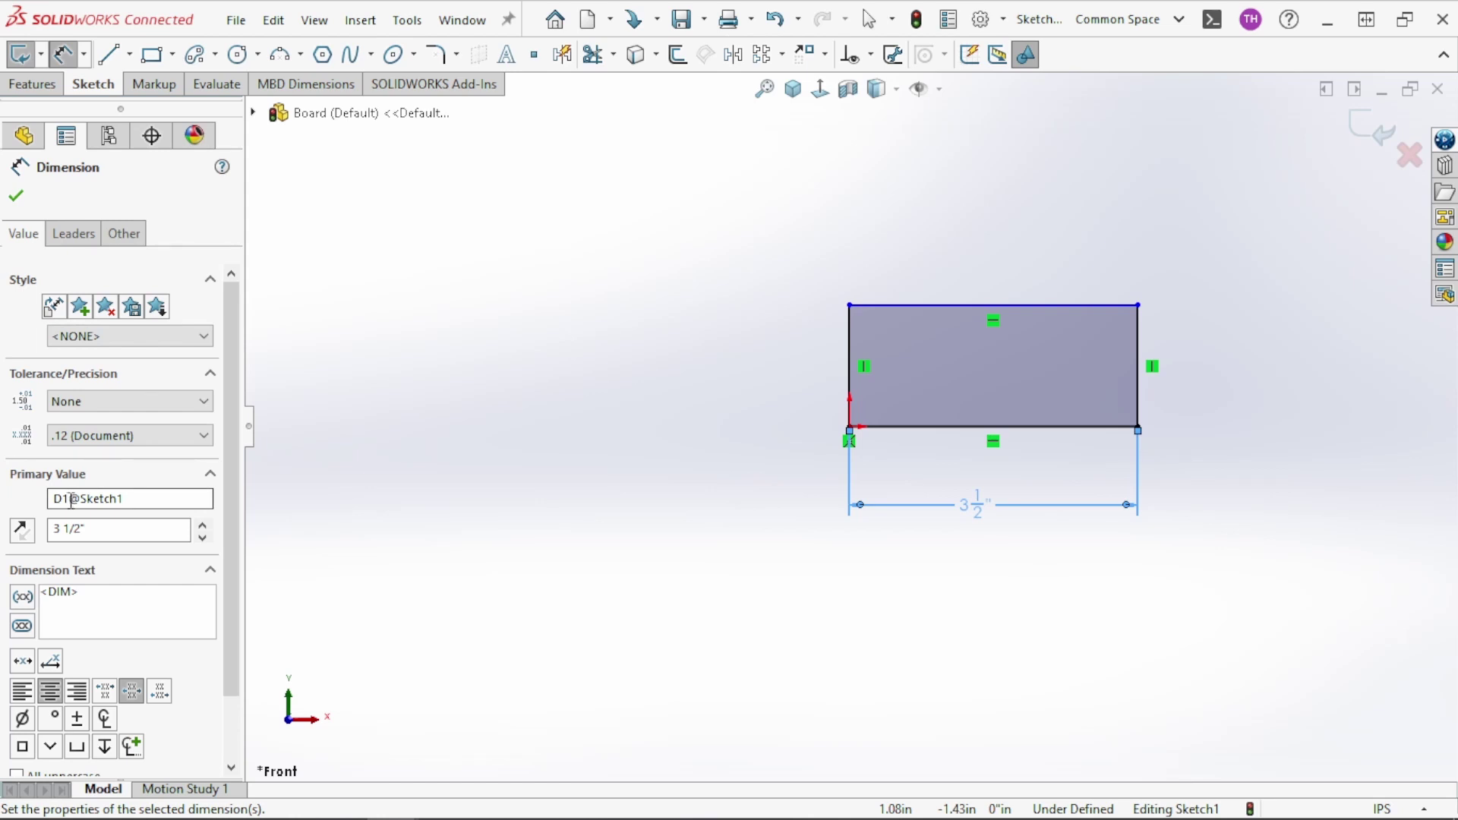
{"action": "double_click", "coordinate": [72, 500]}
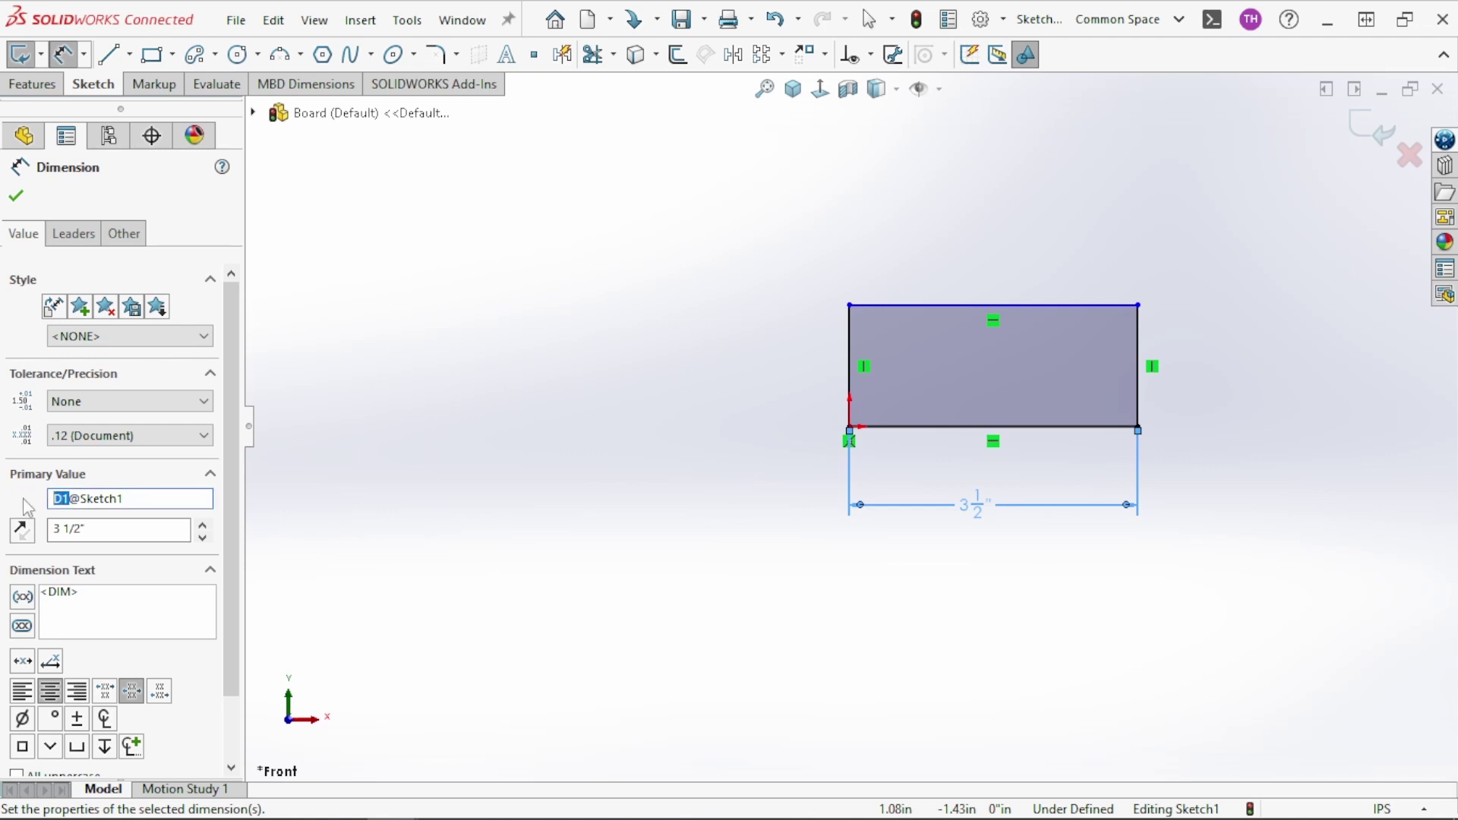
{"action": "type", "text": "width"}
{"action": "left_click", "coordinate": [19, 196]}
Dimension the rectangle's left edge to 1.5 in and name that dimension thick
{"action": "key", "text": "d"}
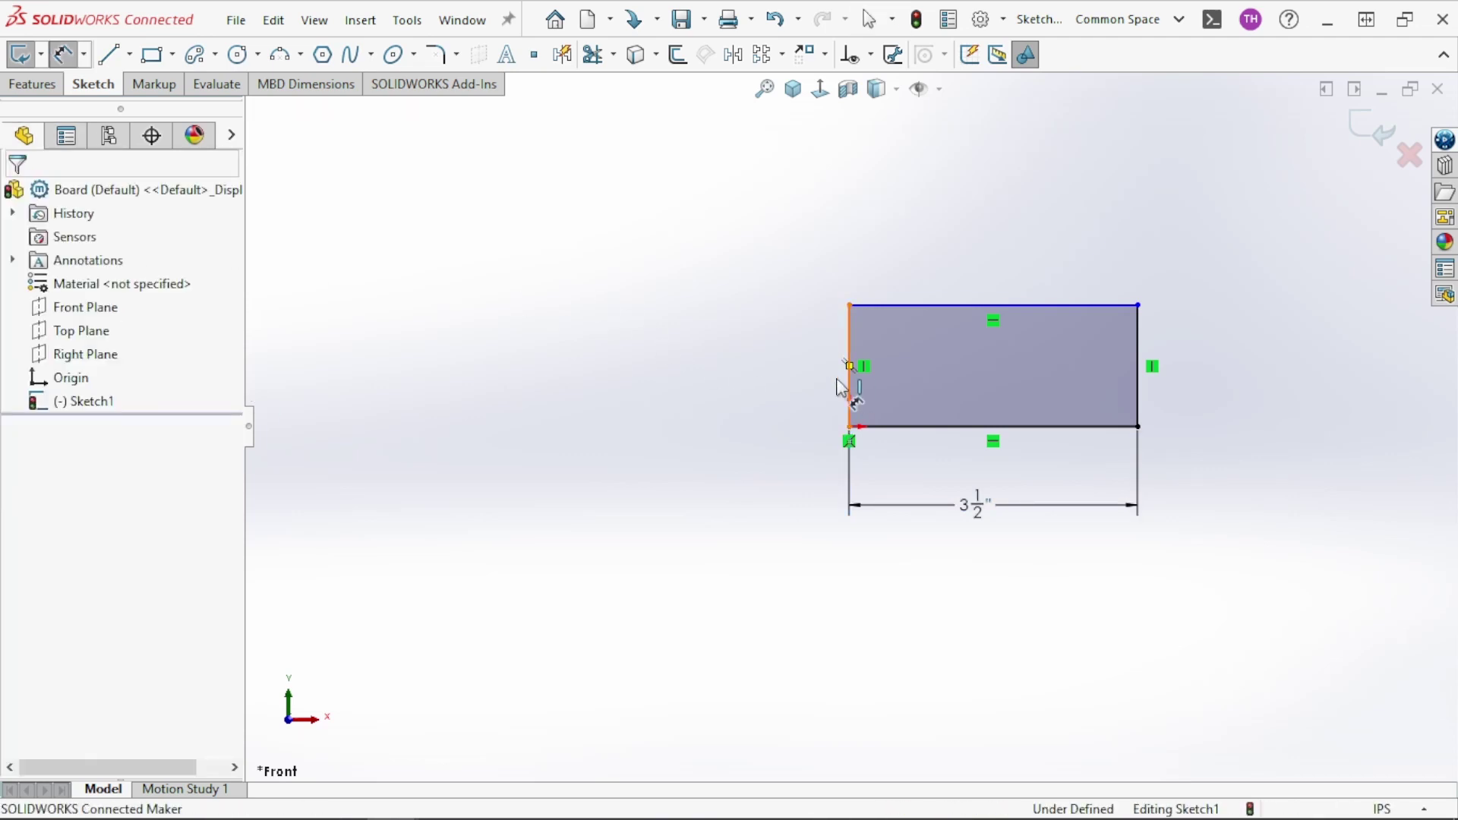
{"action": "left_click", "coordinate": [848, 381]}
{"action": "left_click", "coordinate": [662, 386]}
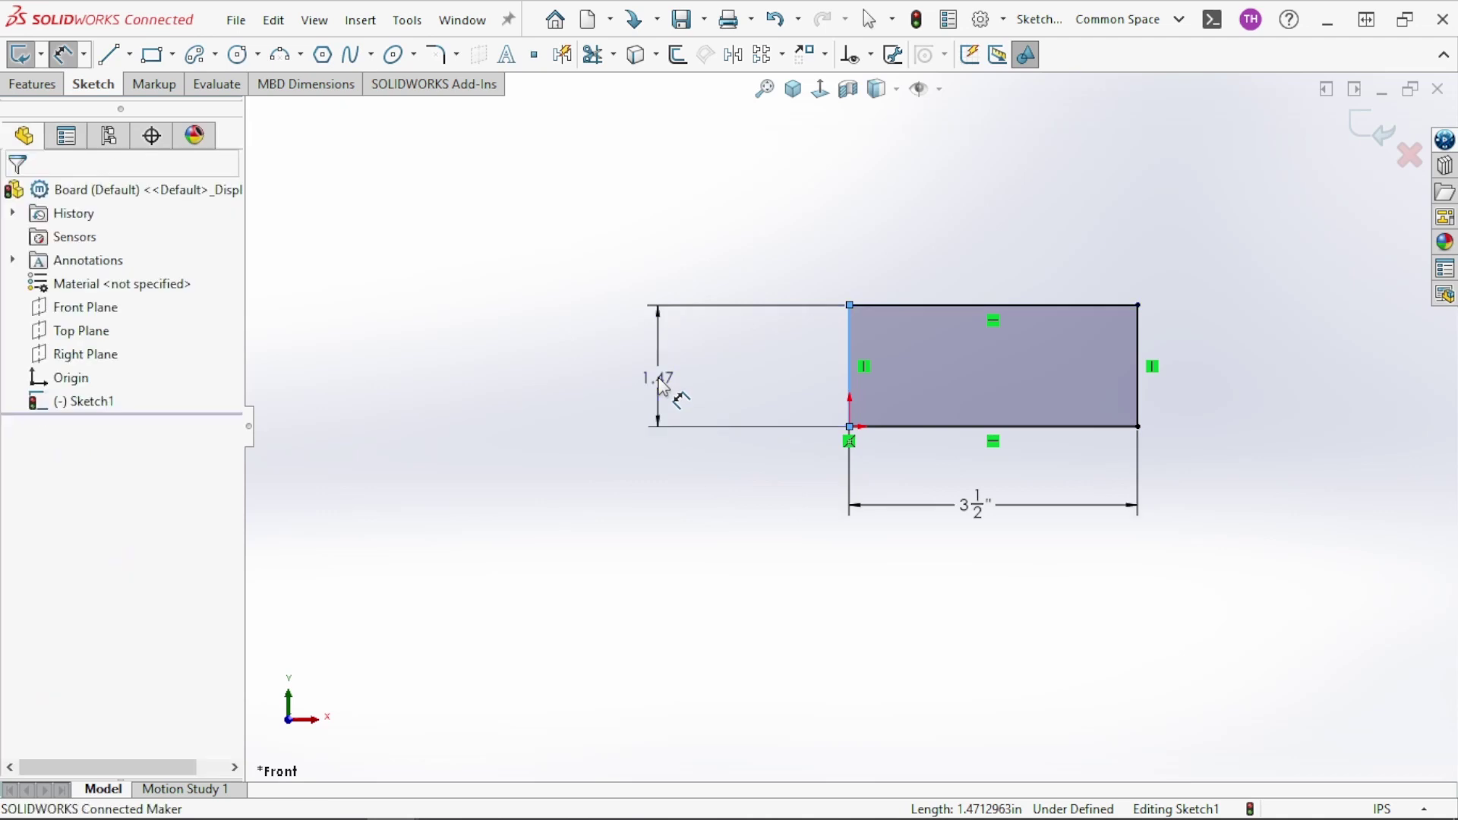
{"action": "type", "text": "1.5"}
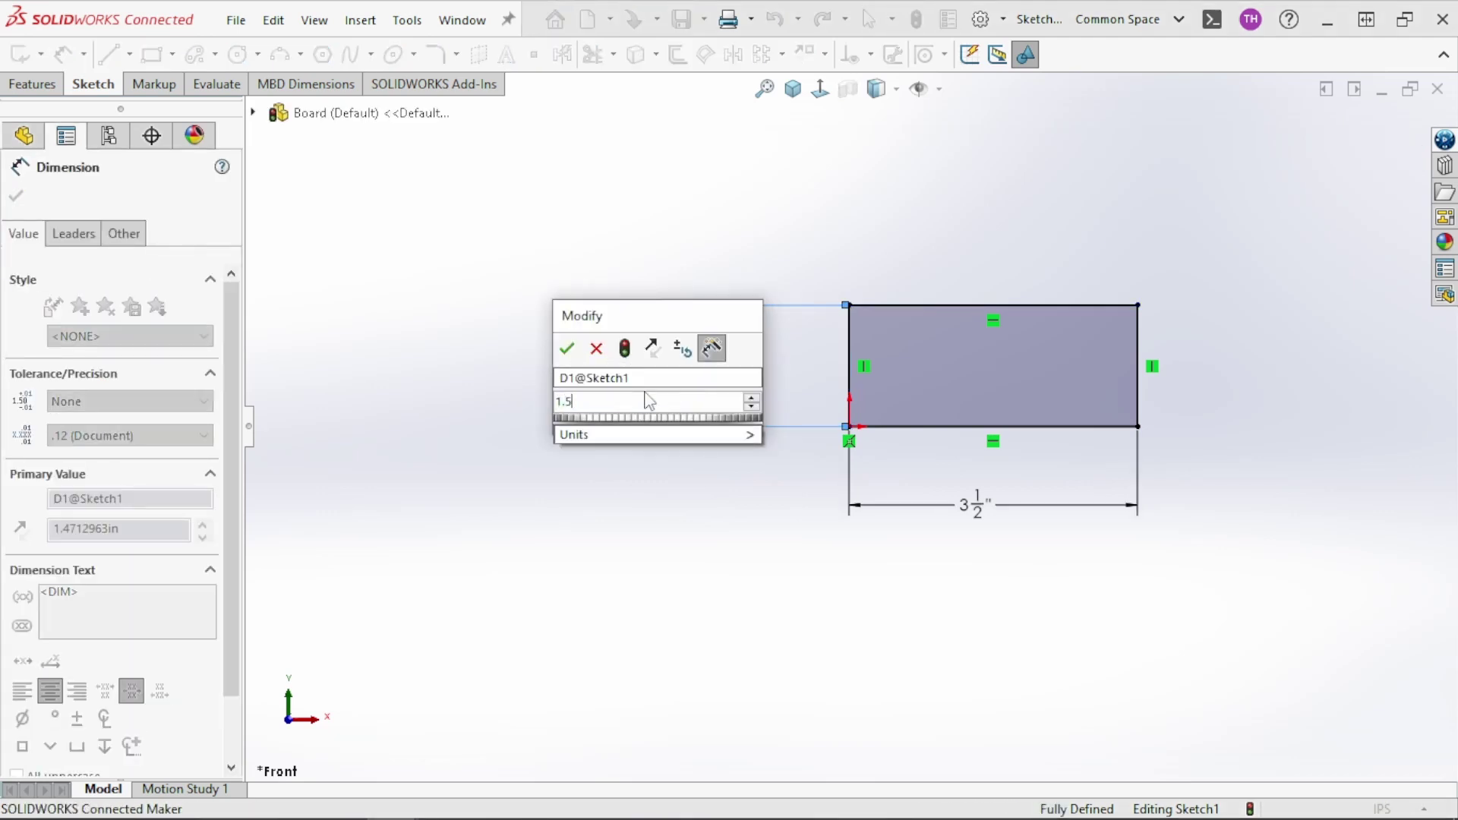
{"action": "key", "text": "Return"}
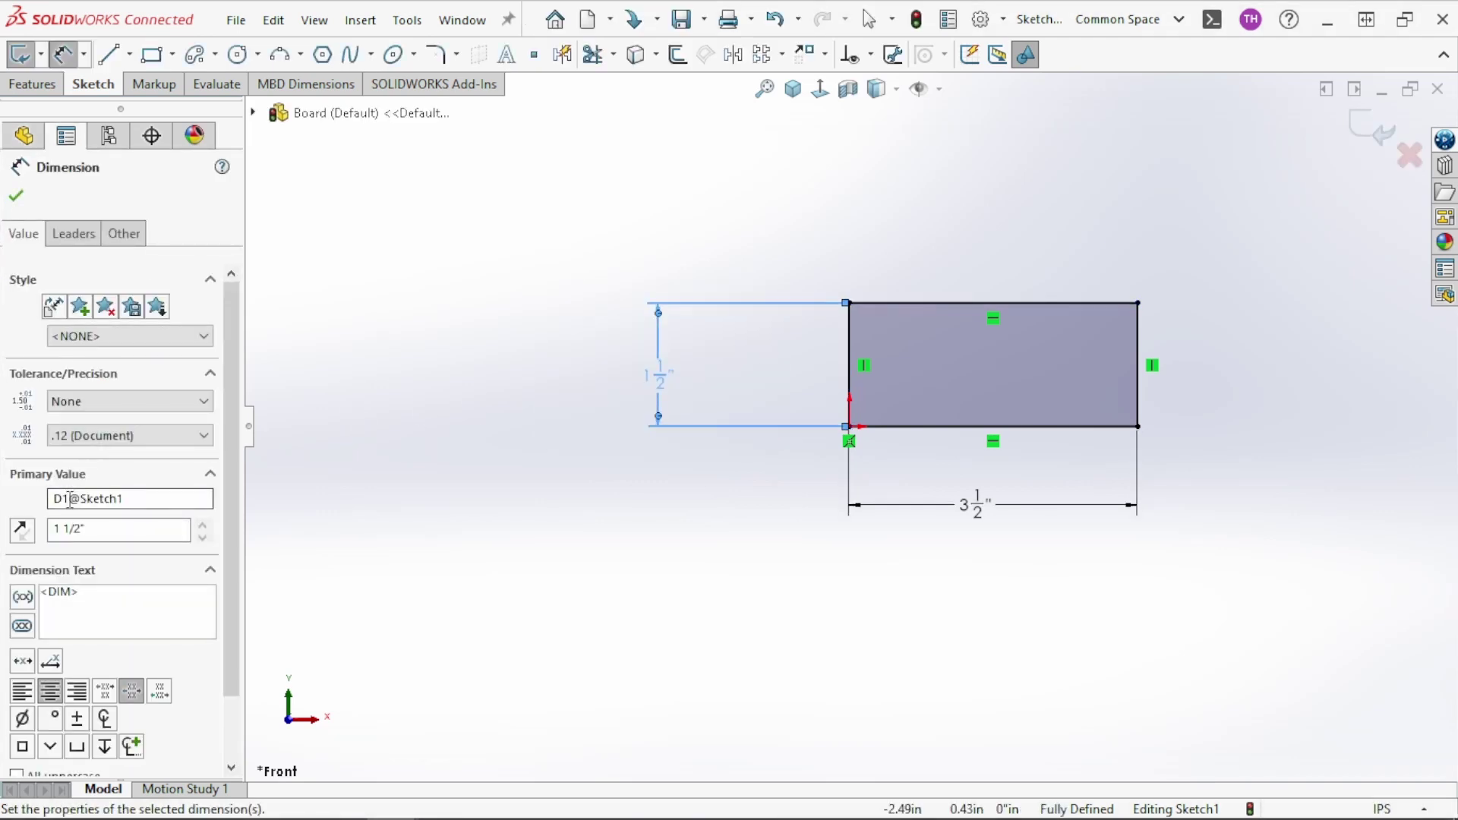
{"action": "left_click_drag", "start_coordinate": [70, 499], "coordinate": [26, 505]}
{"action": "type", "text": "thick"}
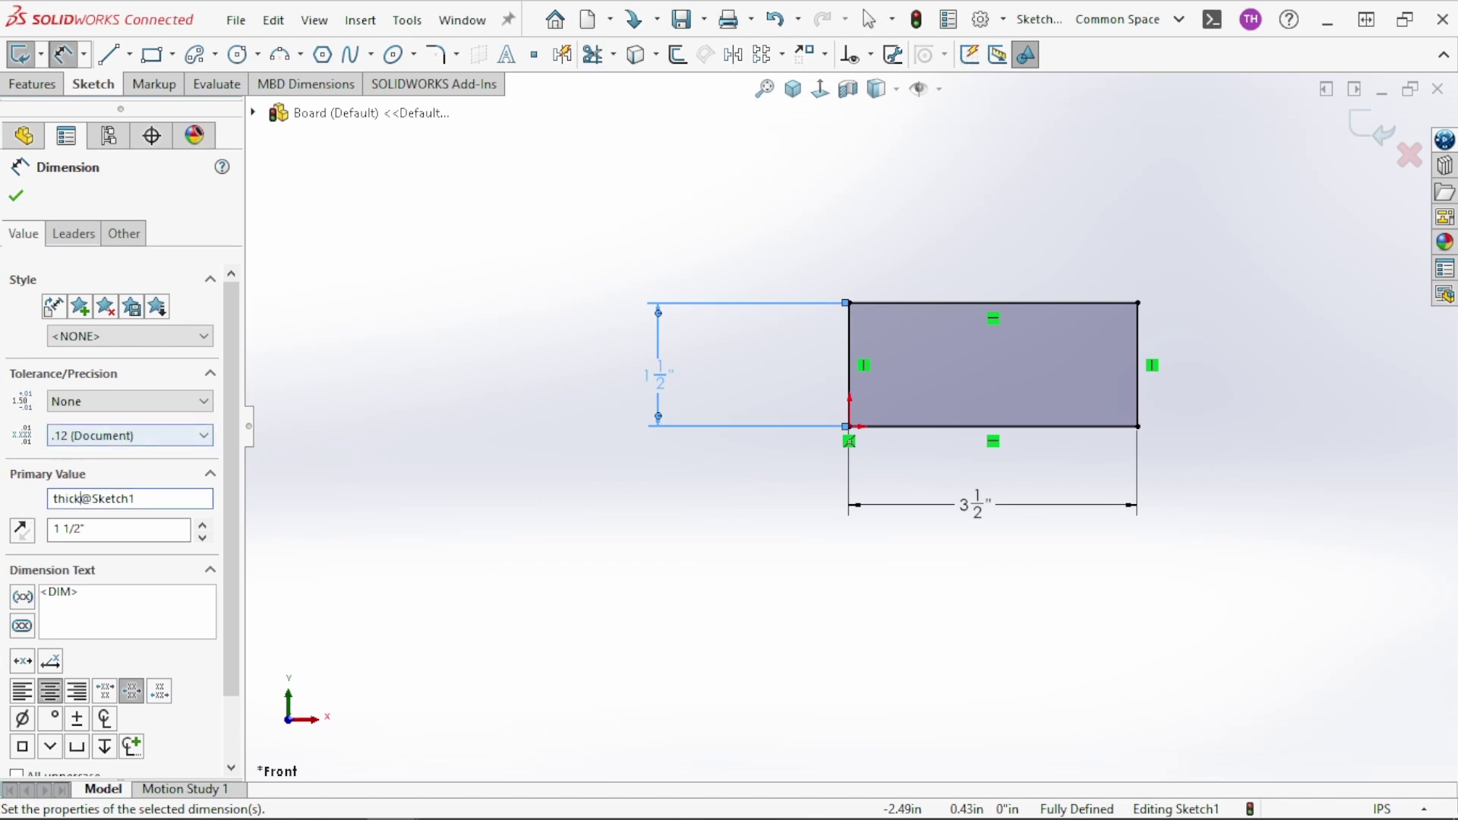
{"action": "left_click", "coordinate": [16, 196]}
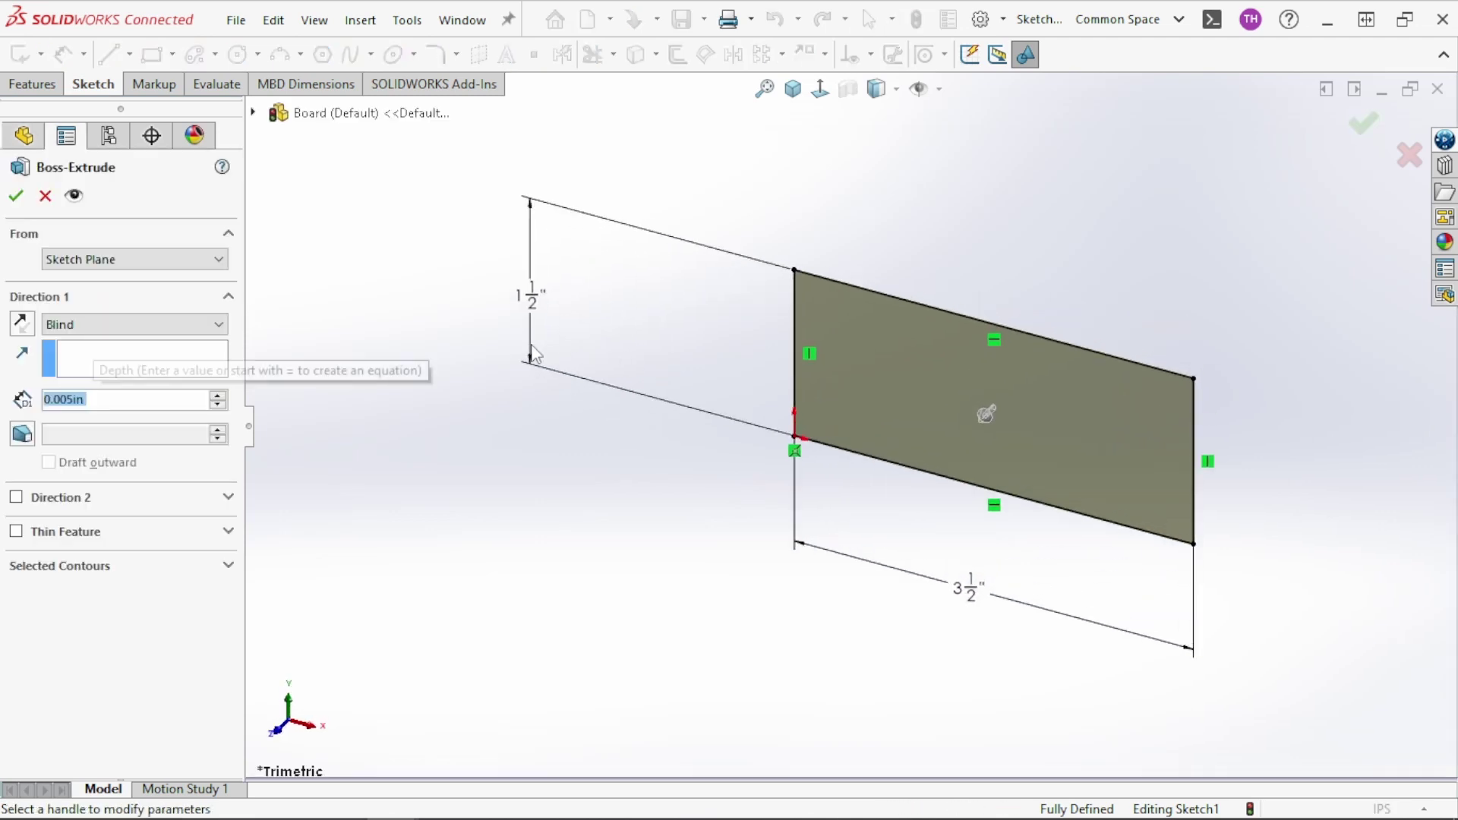
Extrude the rectangle as a blind boss with a depth of 8 feet
{"action": "type", "text": "8'"}
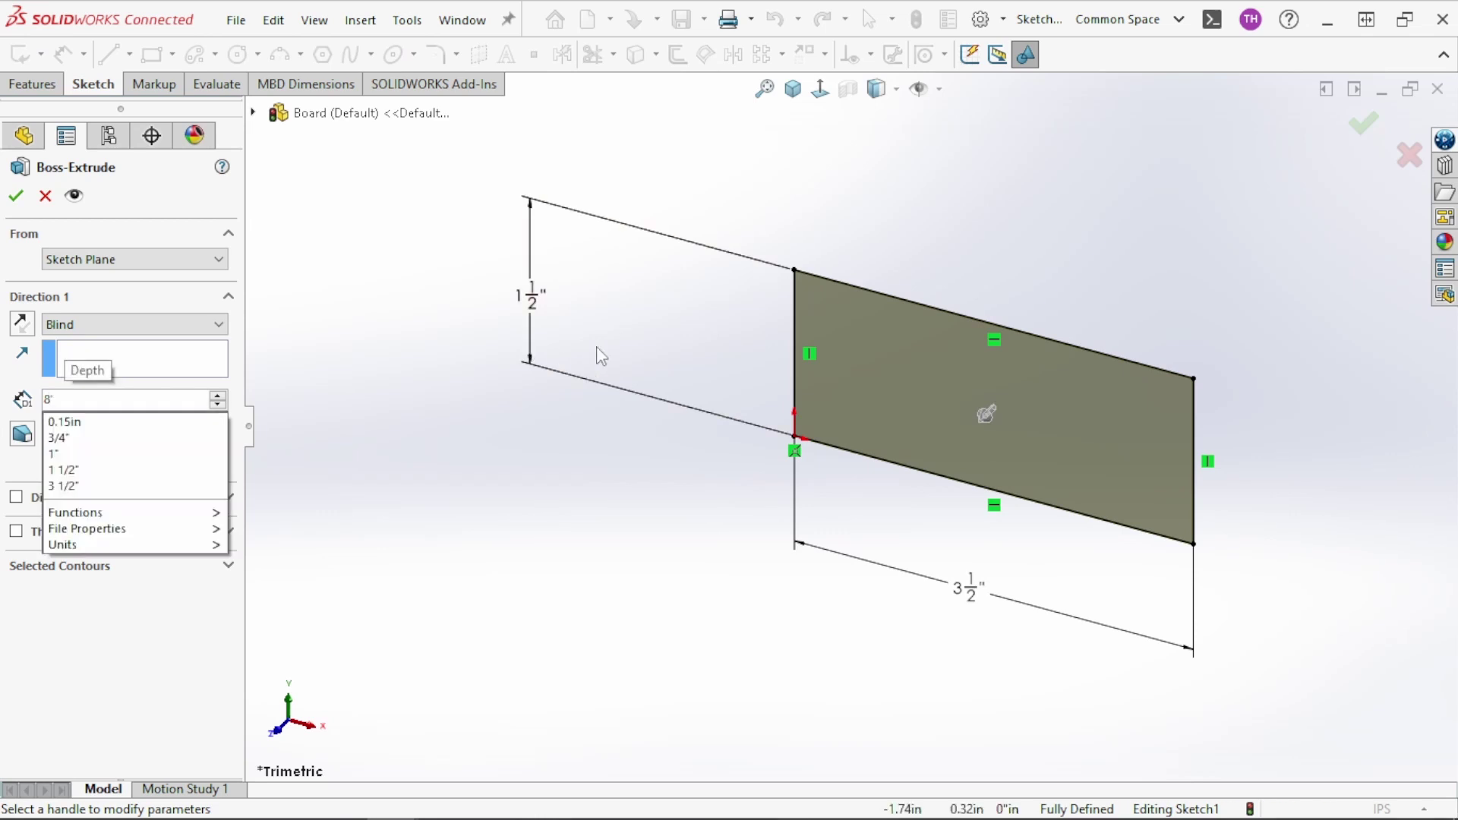
{"action": "key", "text": "Return"}
{"action": "right_click", "coordinate": [639, 344]}
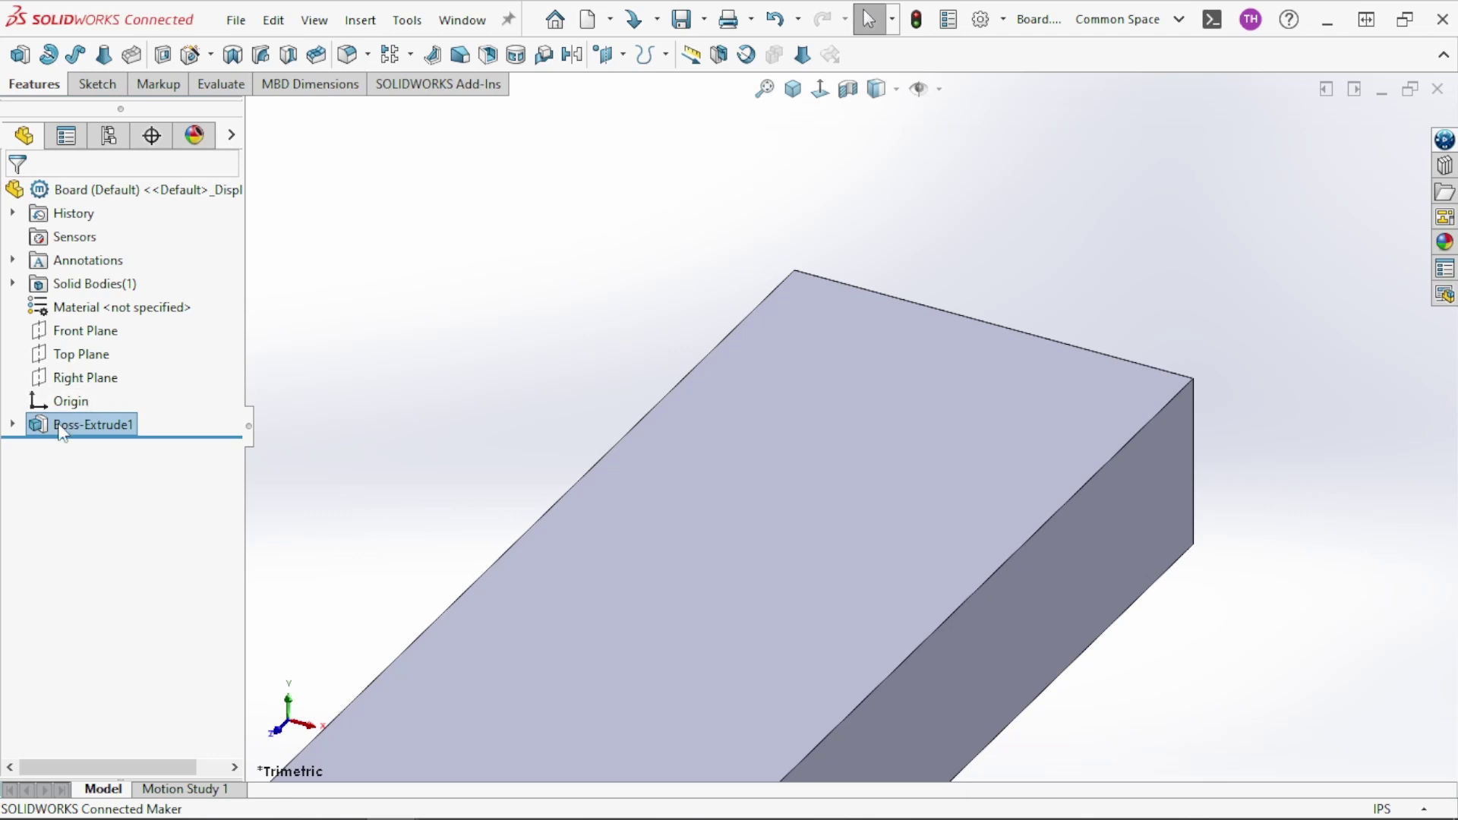
Show the extrusion's dimensions, place its depth dimension clear of the board and name it length
{"action": "scroll", "coordinate": [547, 380], "scroll_direction": "up", "scroll_amount": 5}
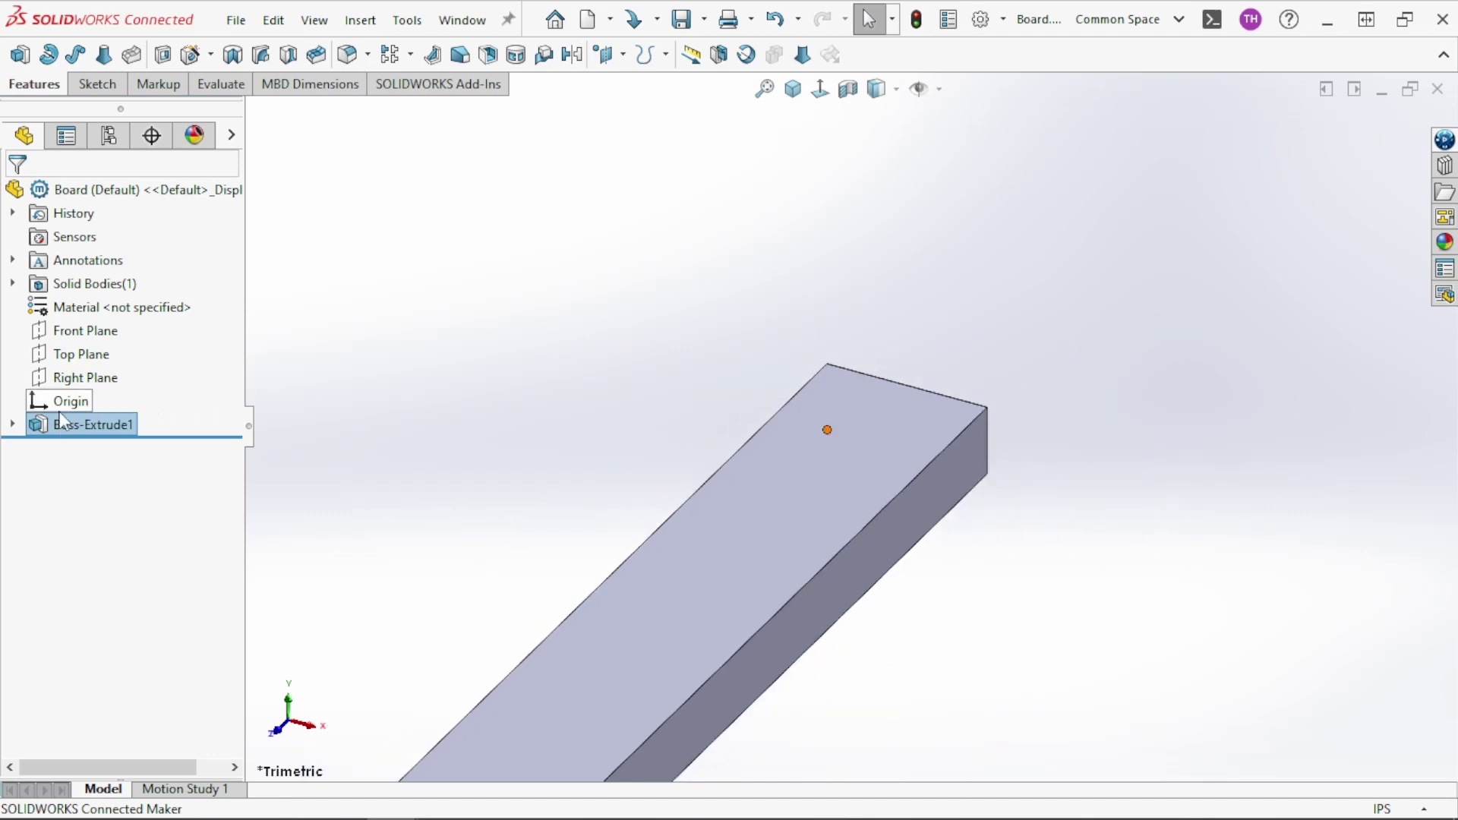
{"action": "double_click", "coordinate": [40, 431]}
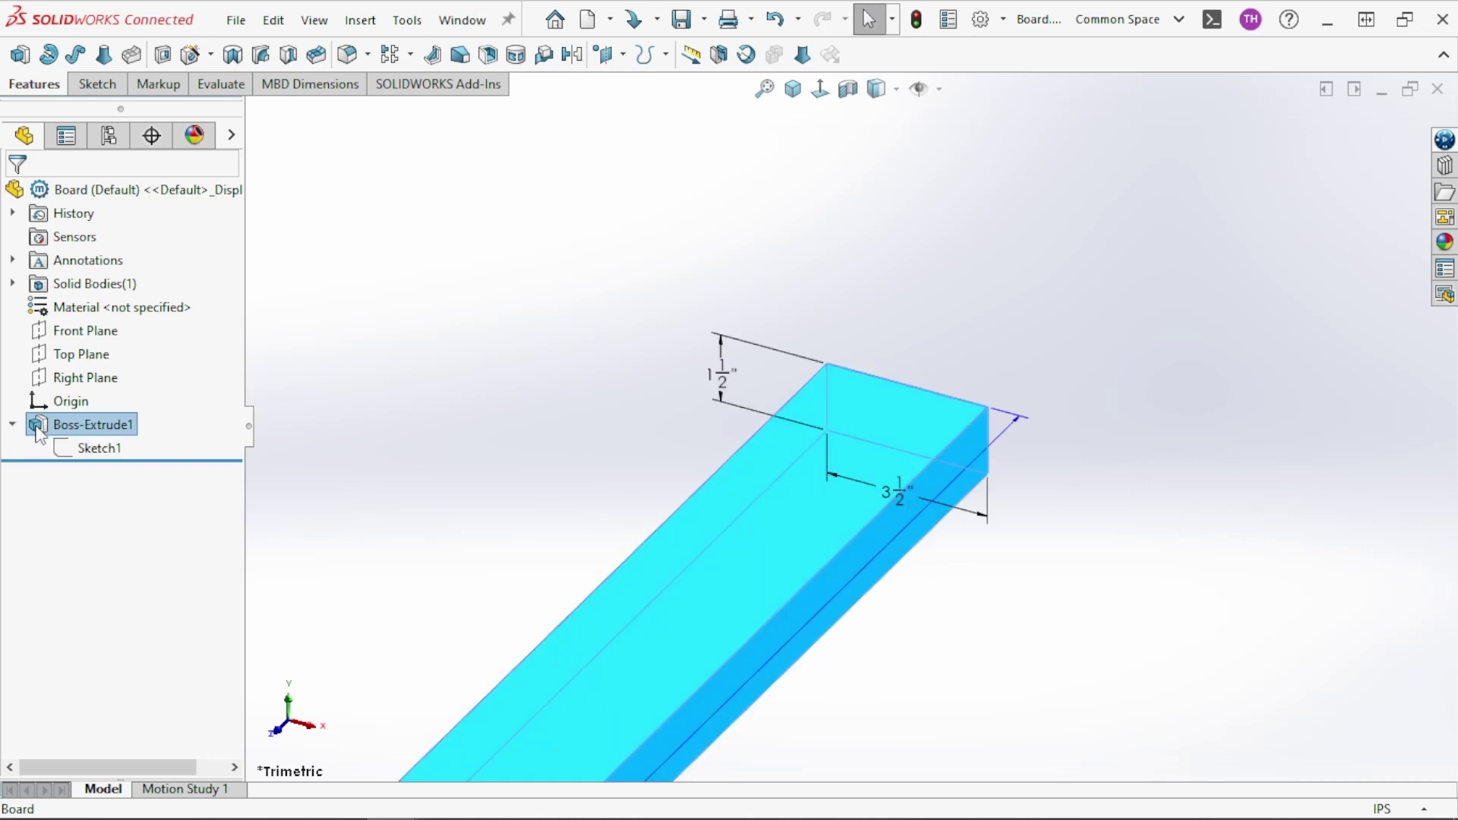
{"action": "scroll", "coordinate": [658, 436], "scroll_direction": "up", "scroll_amount": 3}
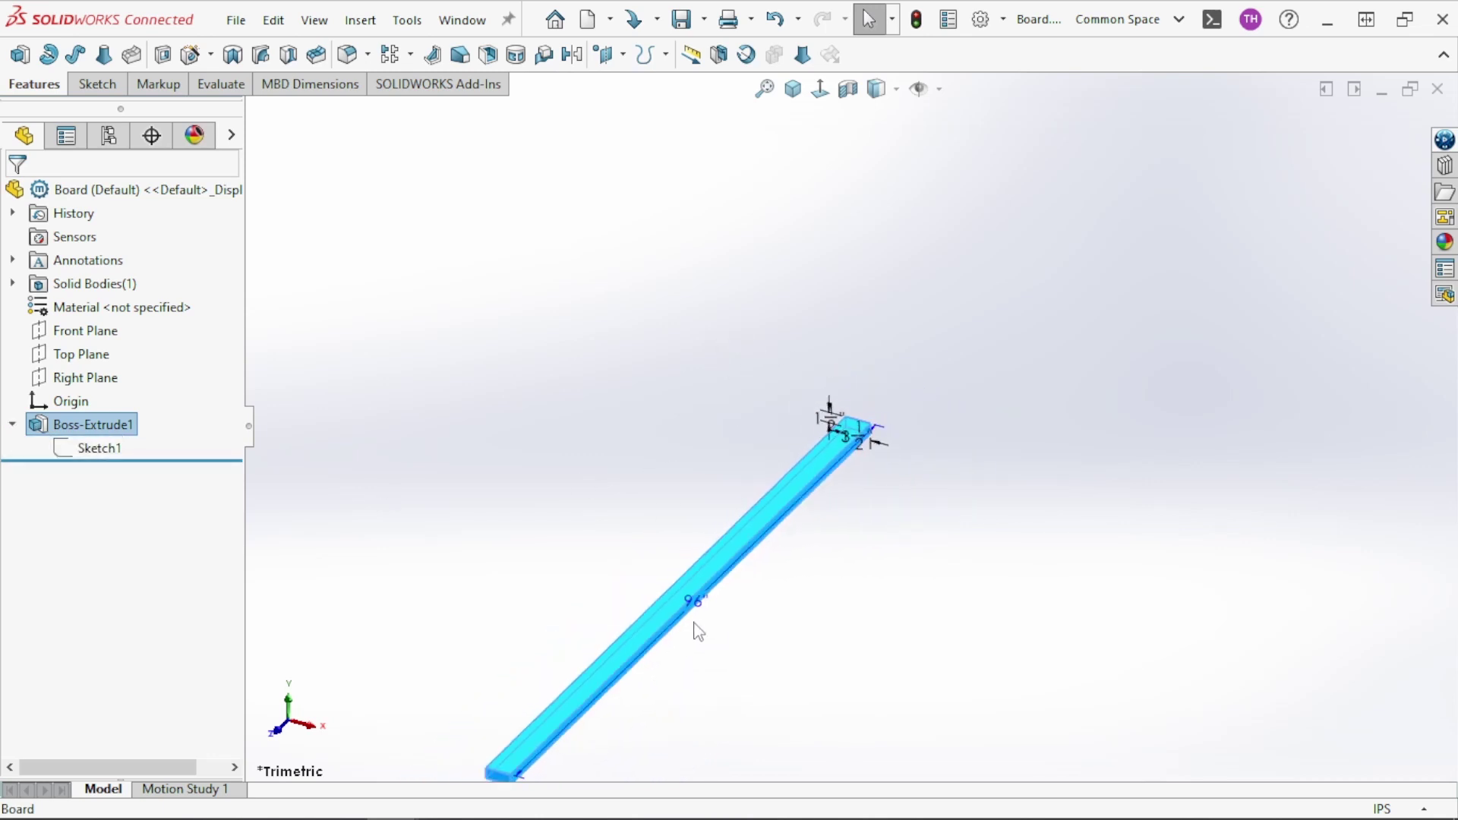
{"action": "left_click_drag", "start_coordinate": [693, 626], "coordinate": [802, 683]}
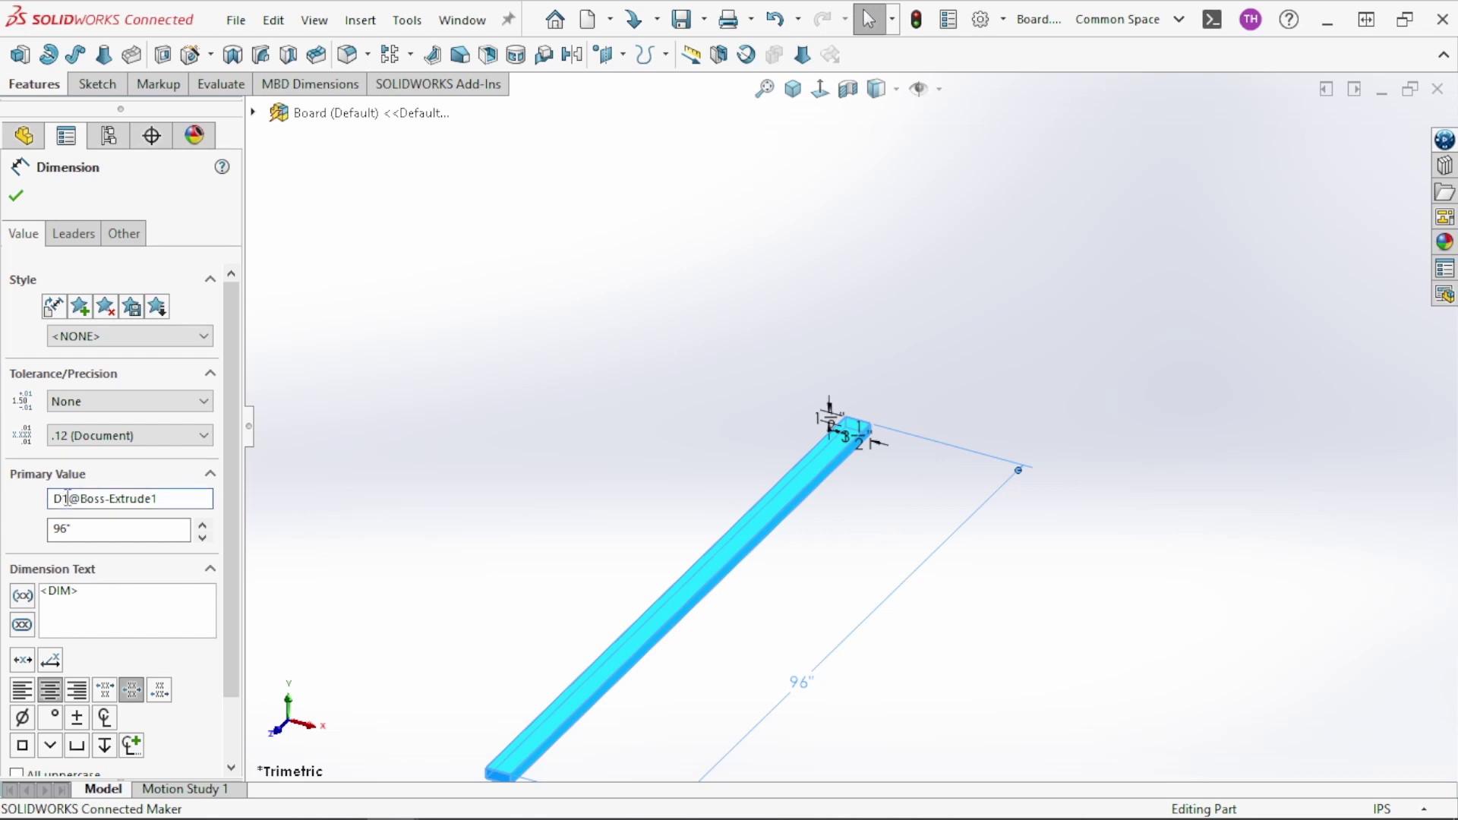
{"action": "double_click", "coordinate": [67, 498]}
{"action": "type", "text": "lenth"}
{"action": "key", "text": "BackSpace"}
{"action": "key", "text": "BackSpace"}
{"action": "type", "text": "gth"}
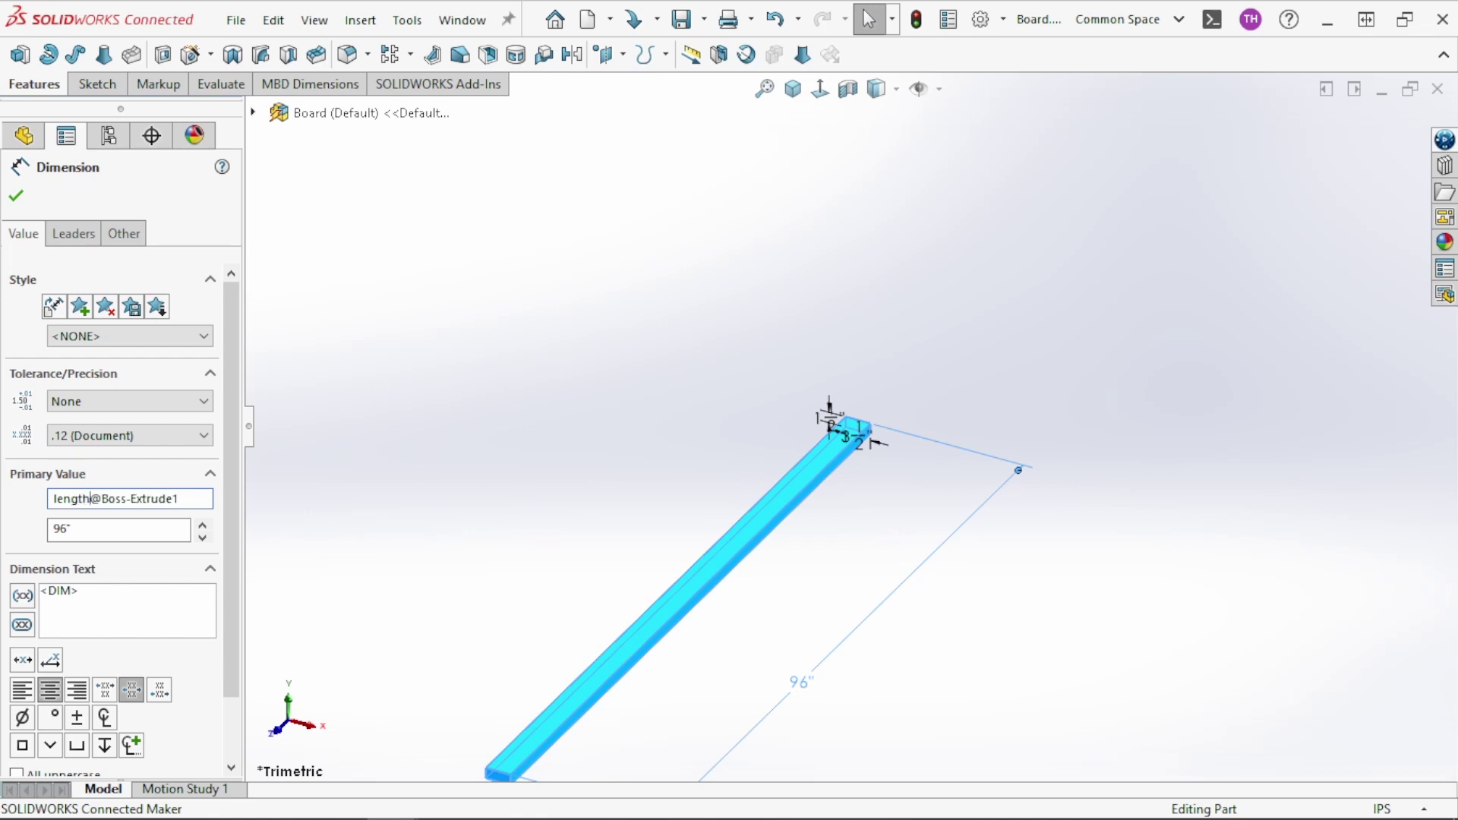
{"action": "left_click", "coordinate": [17, 199]}
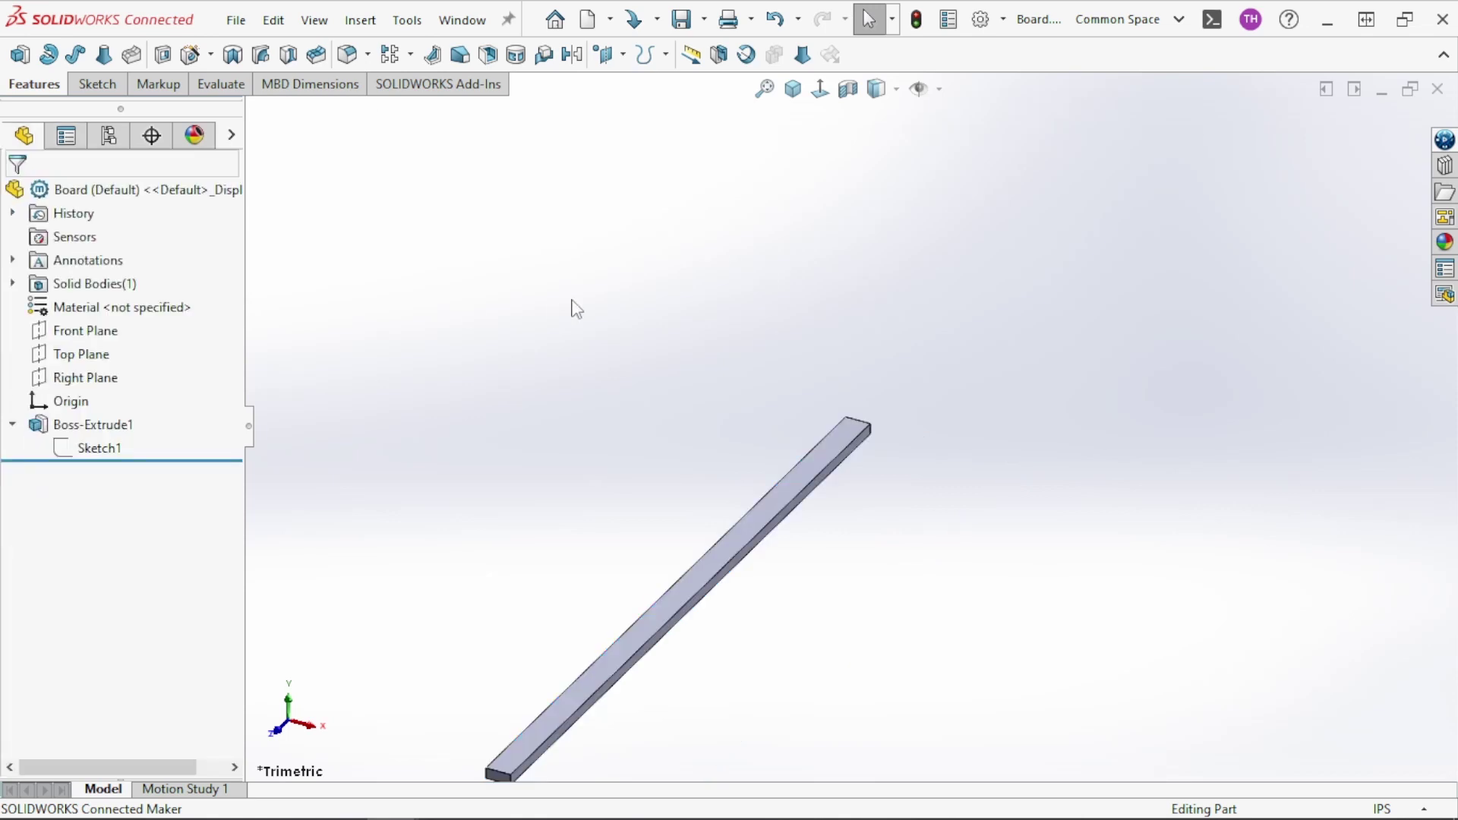
Assign Pine from the Woods category of SOLIDWORKS Materials to the board
{"action": "right_click", "coordinate": [121, 312]}
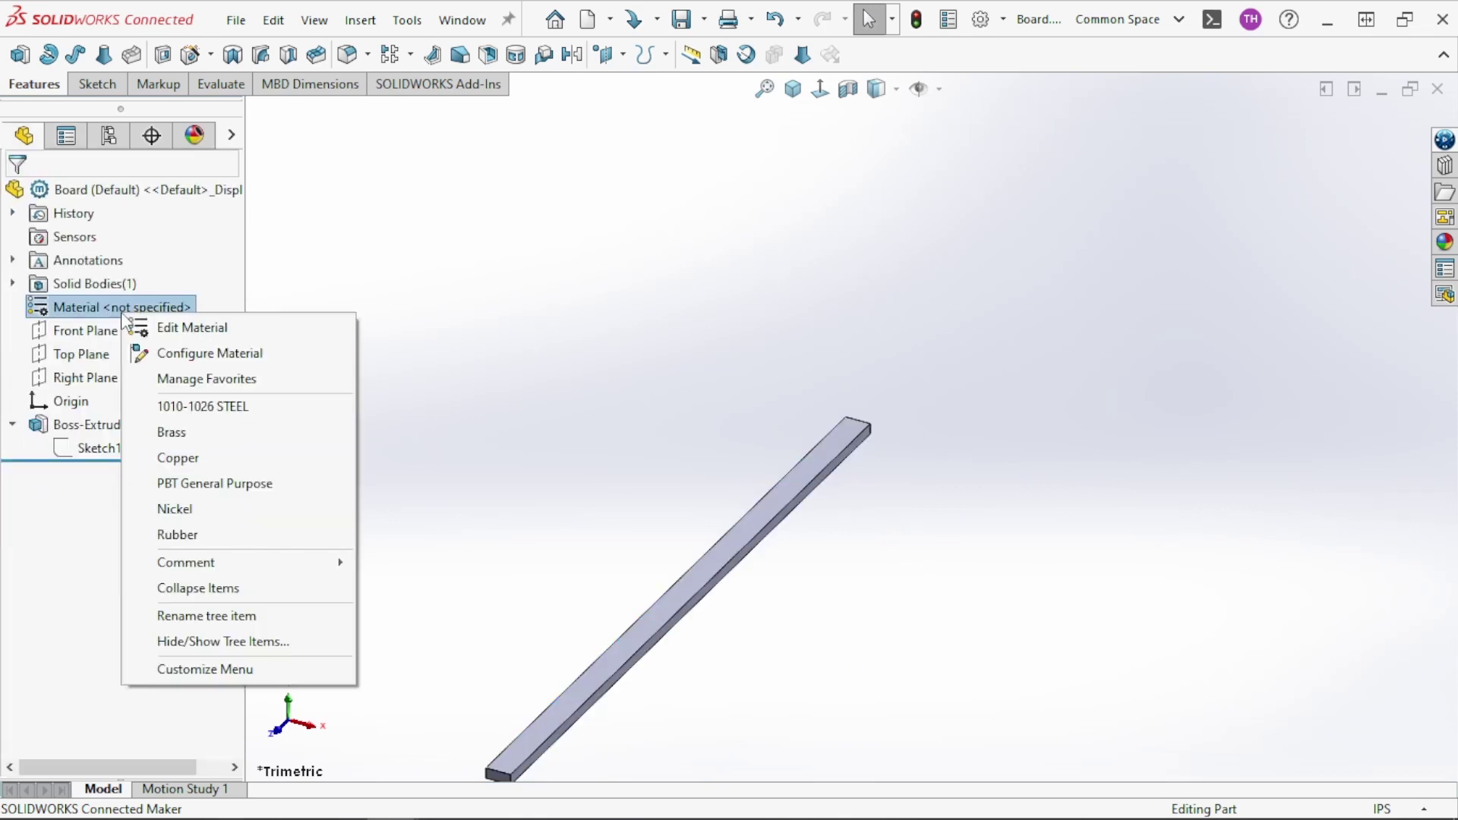
{"action": "left_click", "coordinate": [203, 329]}
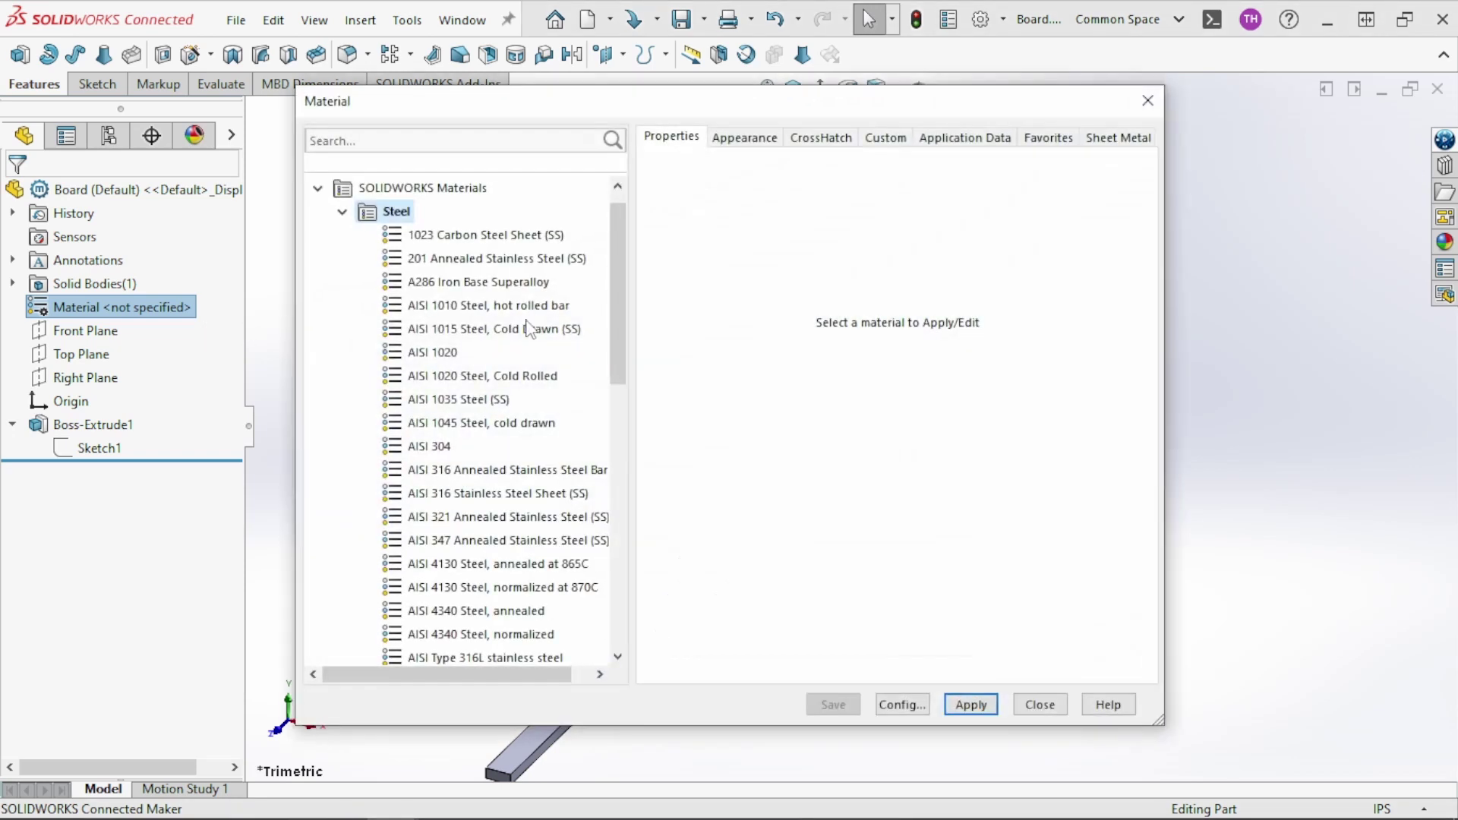
{"action": "left_click", "coordinate": [343, 212]}
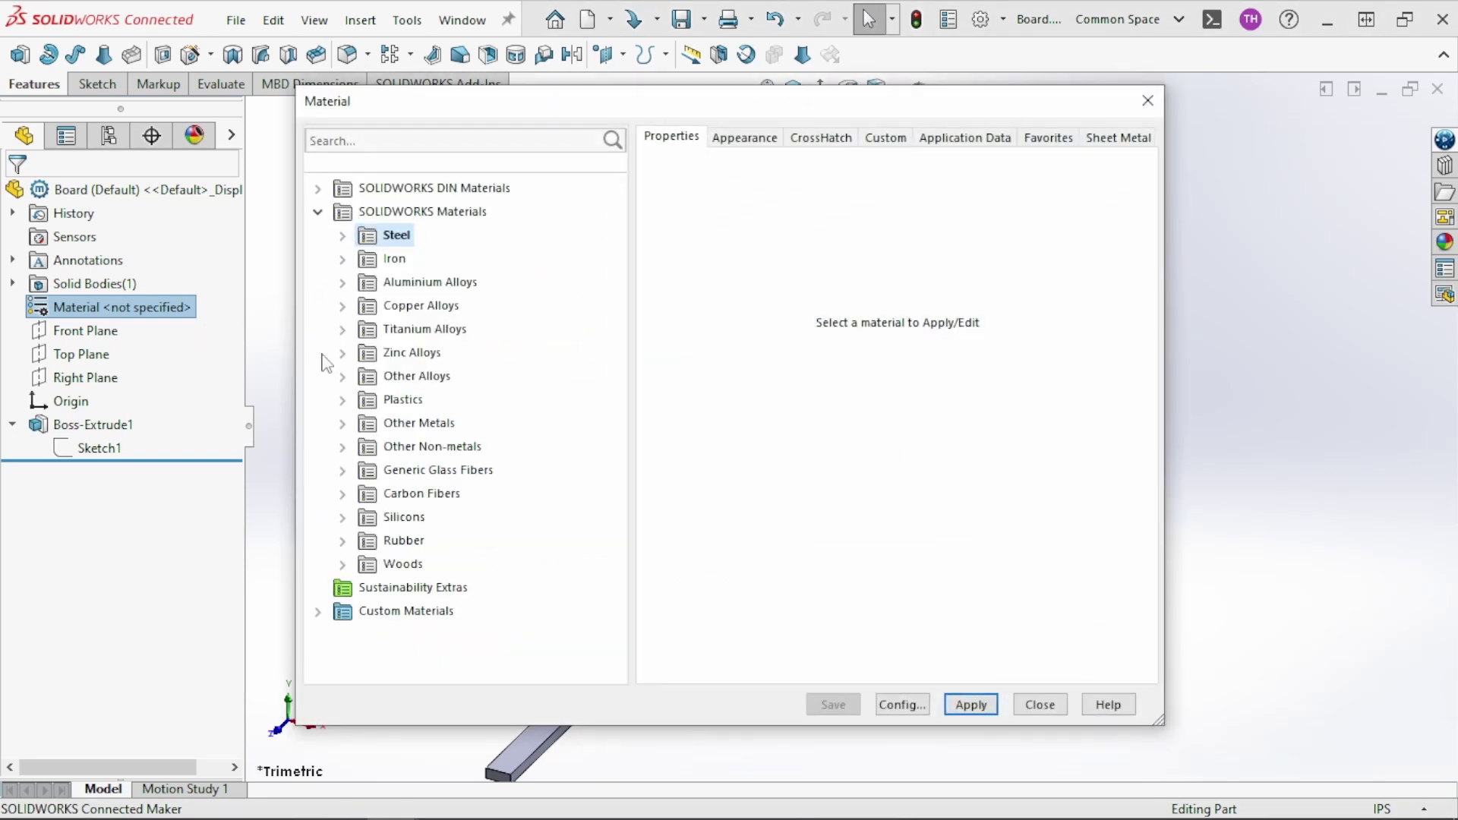
{"action": "left_click", "coordinate": [348, 565]}
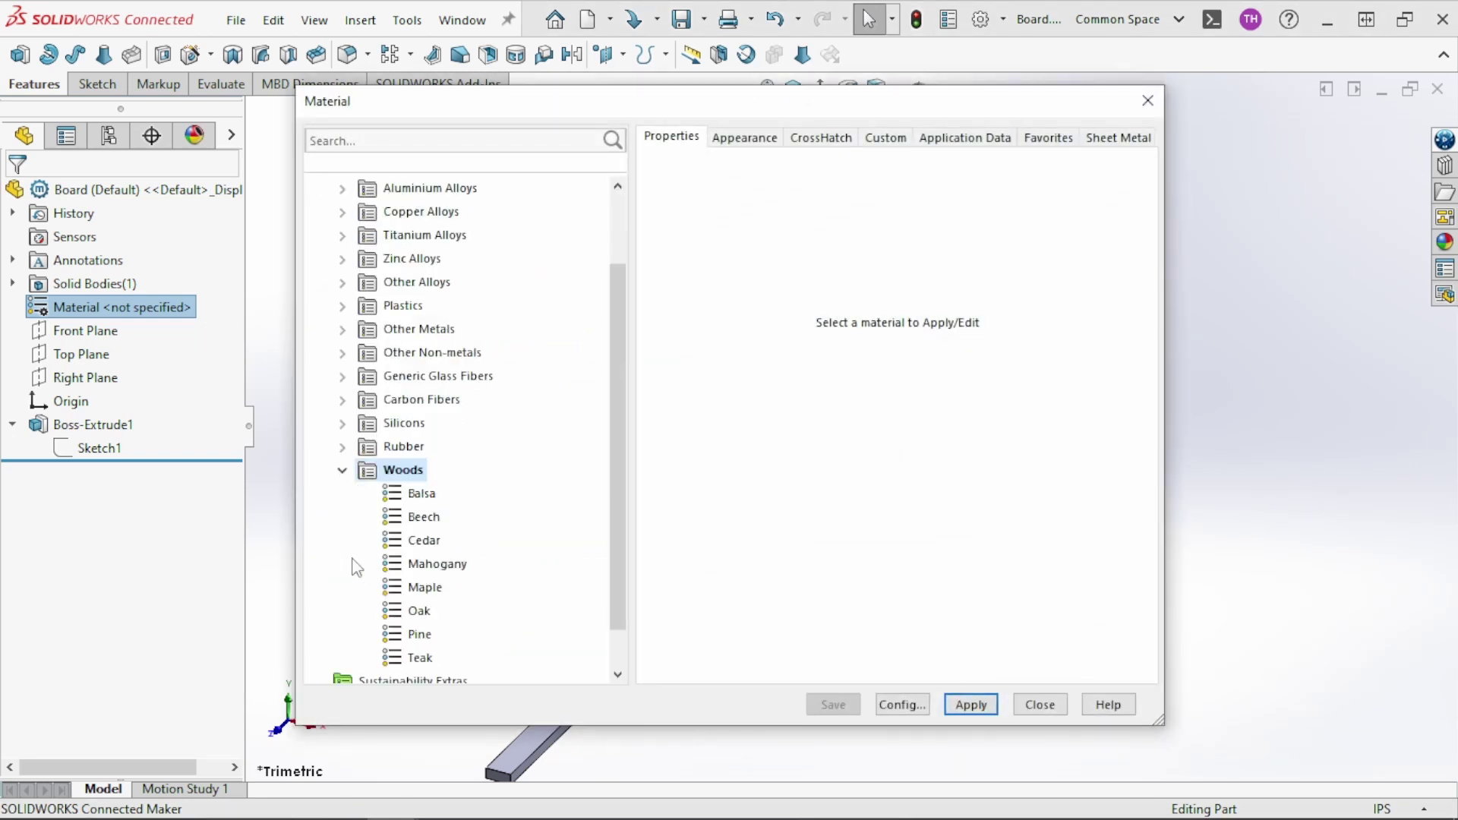
{"action": "left_click", "coordinate": [420, 638]}
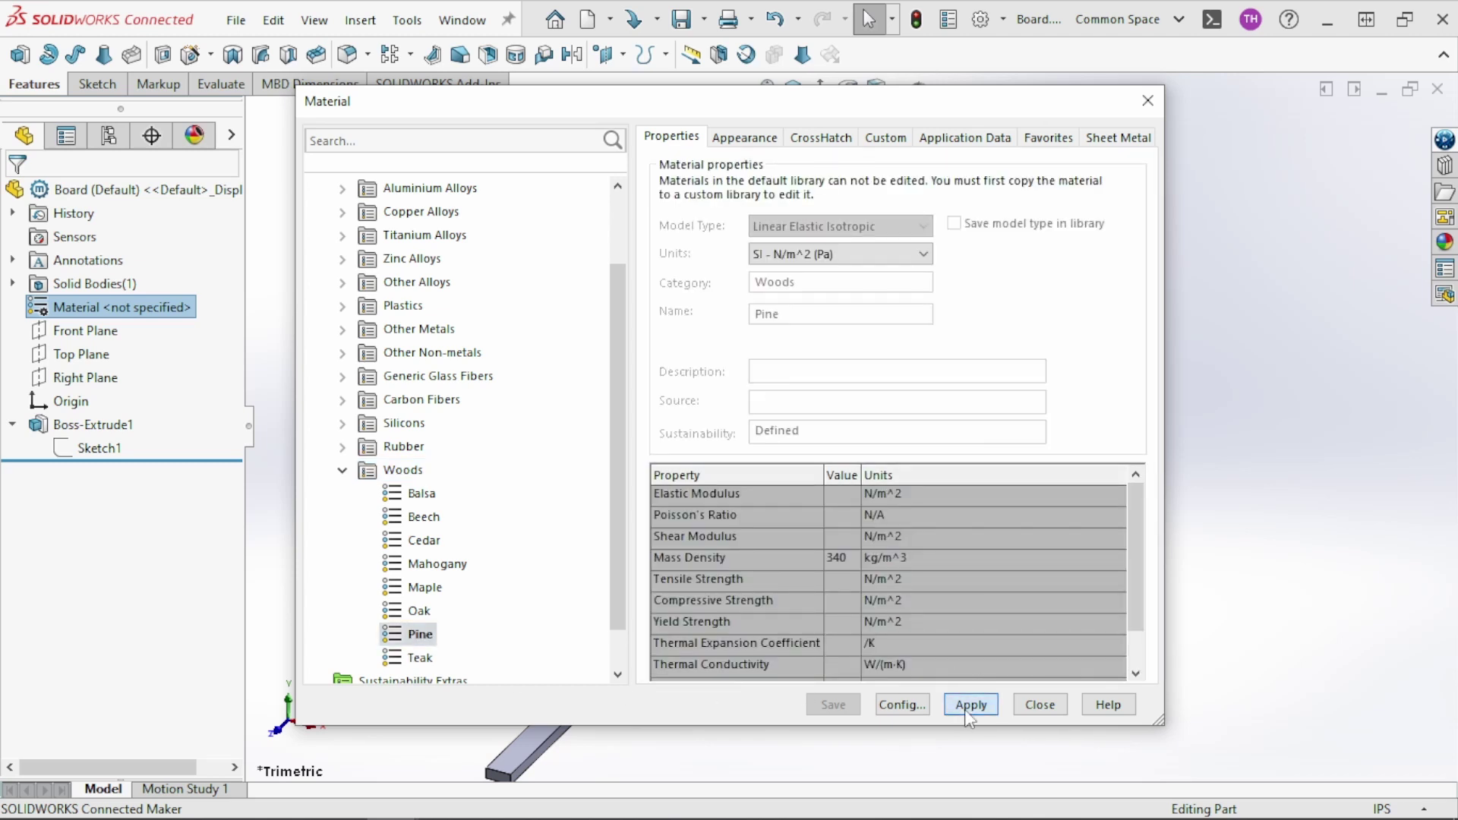
{"action": "left_click", "coordinate": [964, 710]}
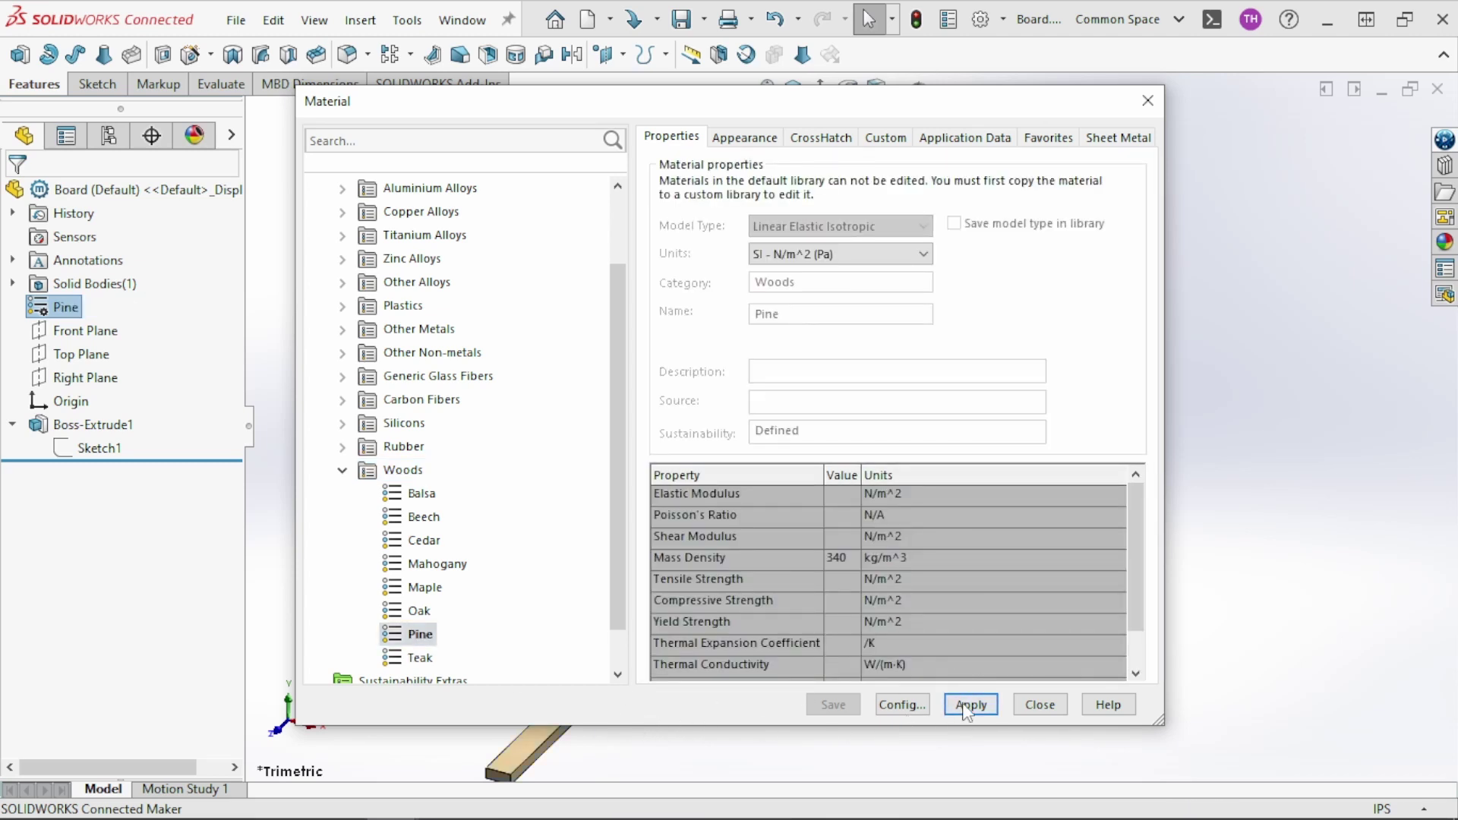
{"action": "left_click", "coordinate": [1040, 705]}
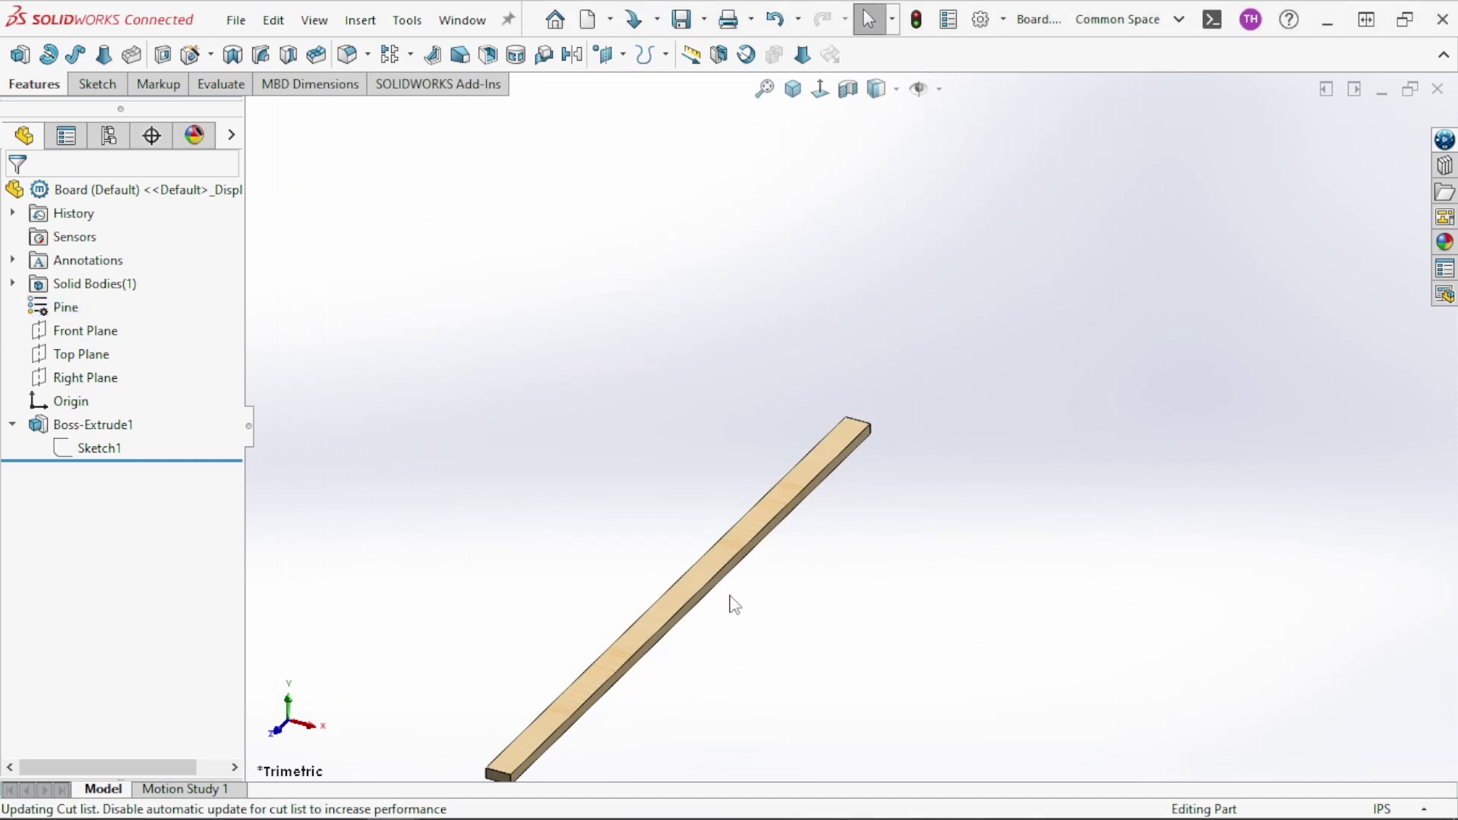
Change the Default configuration's name and description to 2X4X8 in its properties
{"action": "scroll", "coordinate": [730, 603], "scroll_direction": "down", "scroll_amount": 5}
{"action": "scroll", "coordinate": [733, 600], "scroll_direction": "up", "scroll_amount": 5}
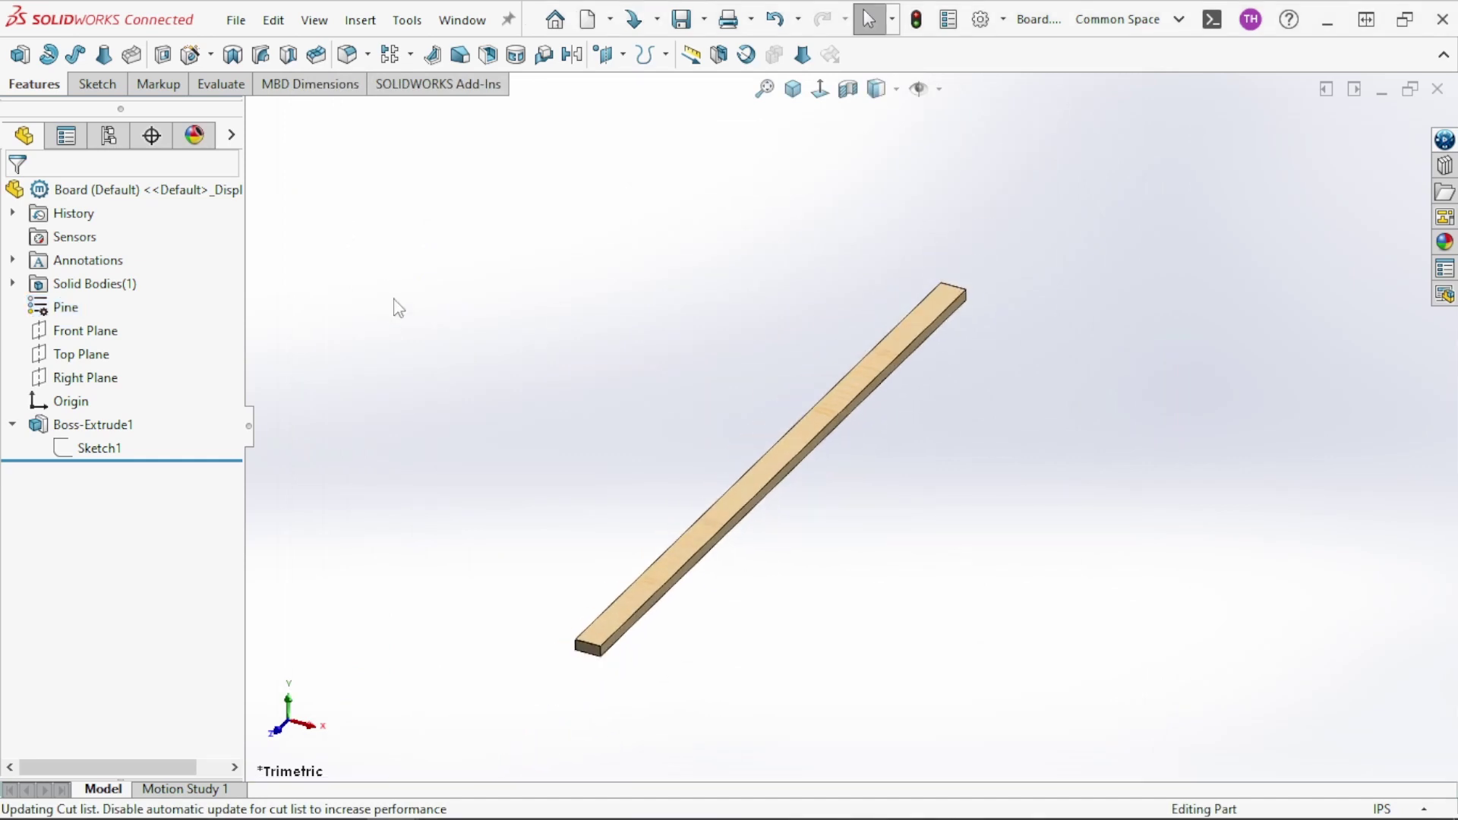
{"action": "left_click", "coordinate": [107, 141]}
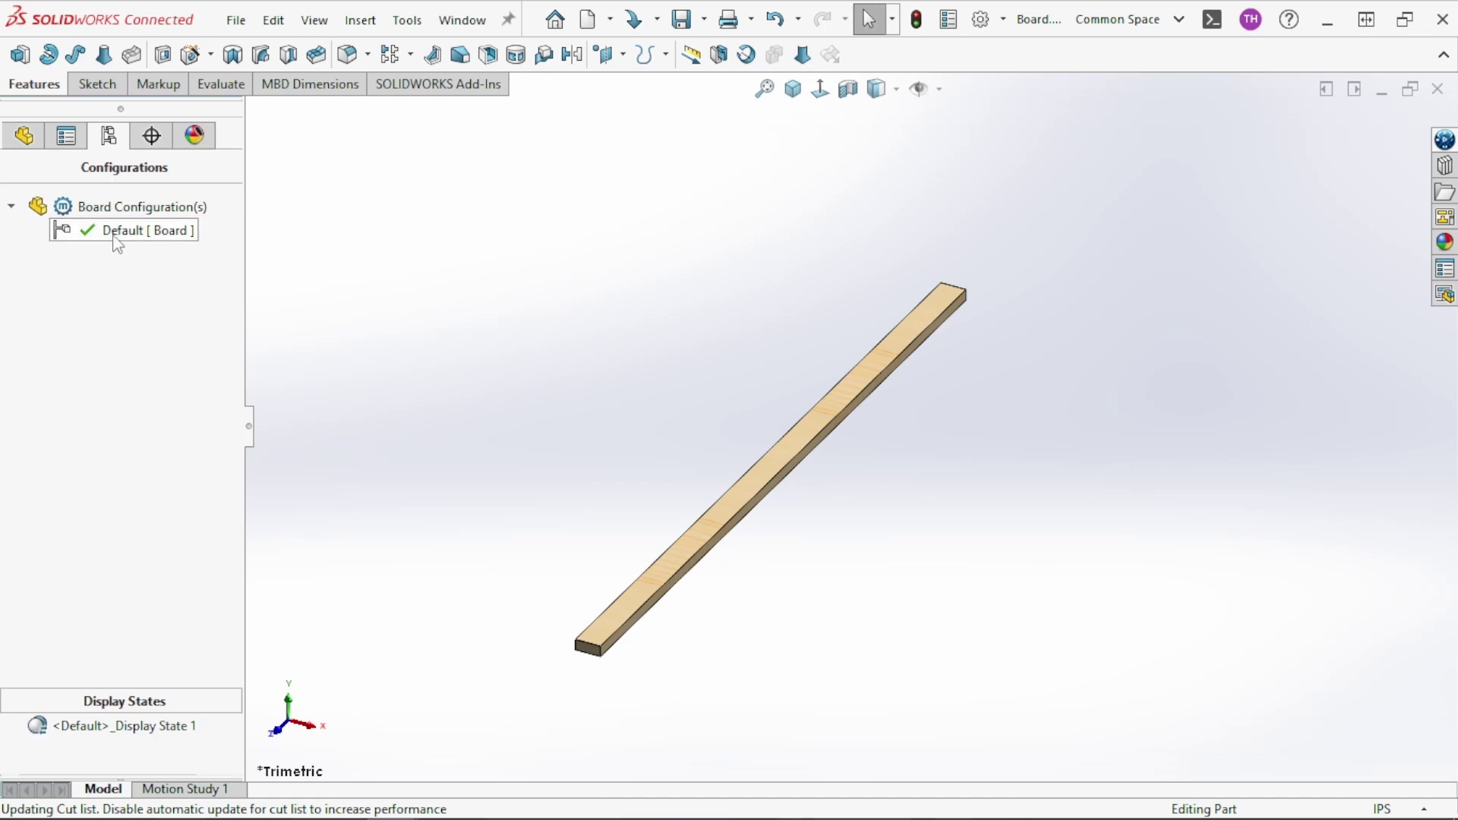
{"action": "right_click", "coordinate": [115, 236]}
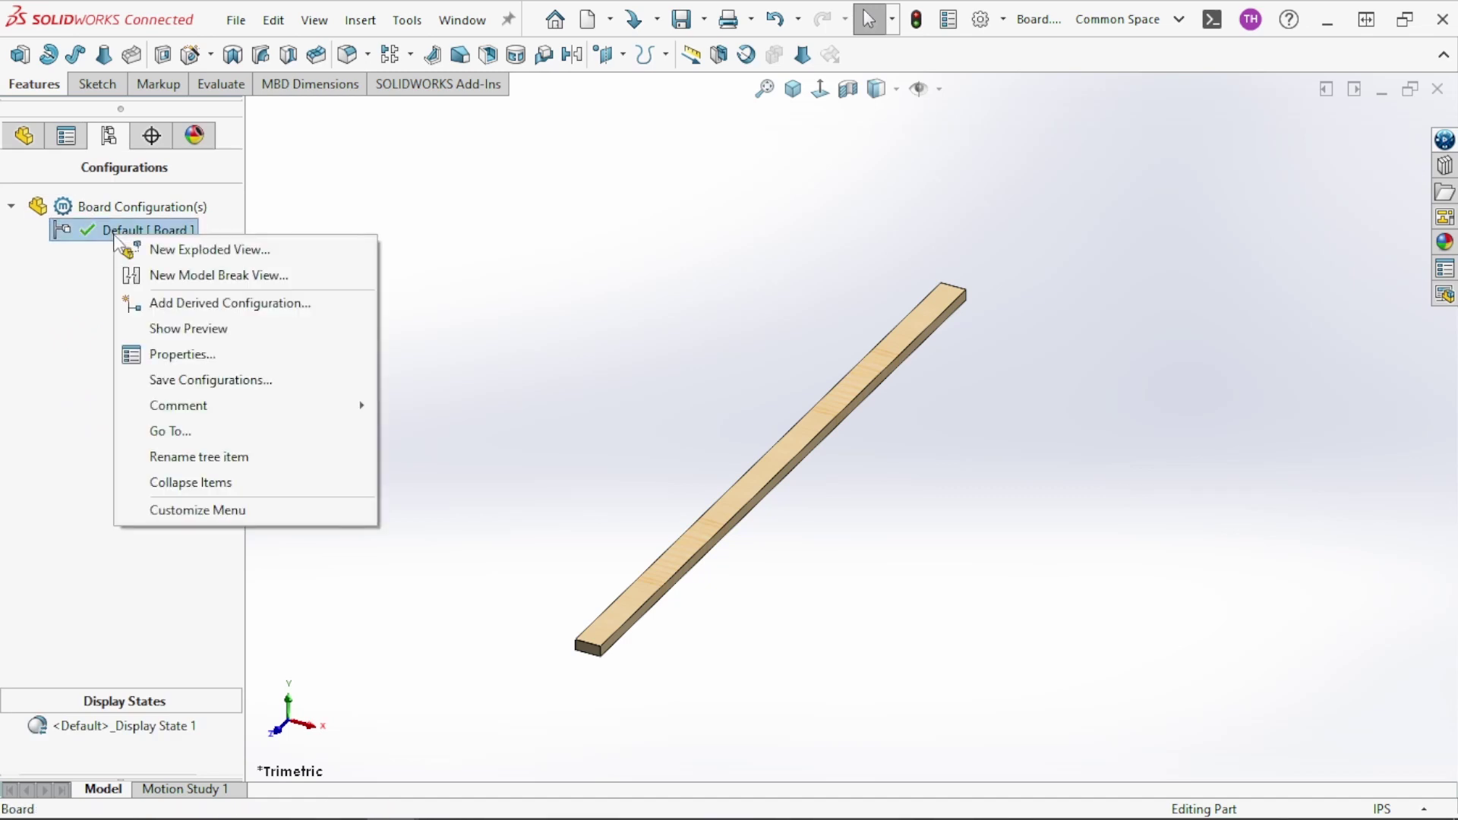
{"action": "left_click", "coordinate": [171, 360]}
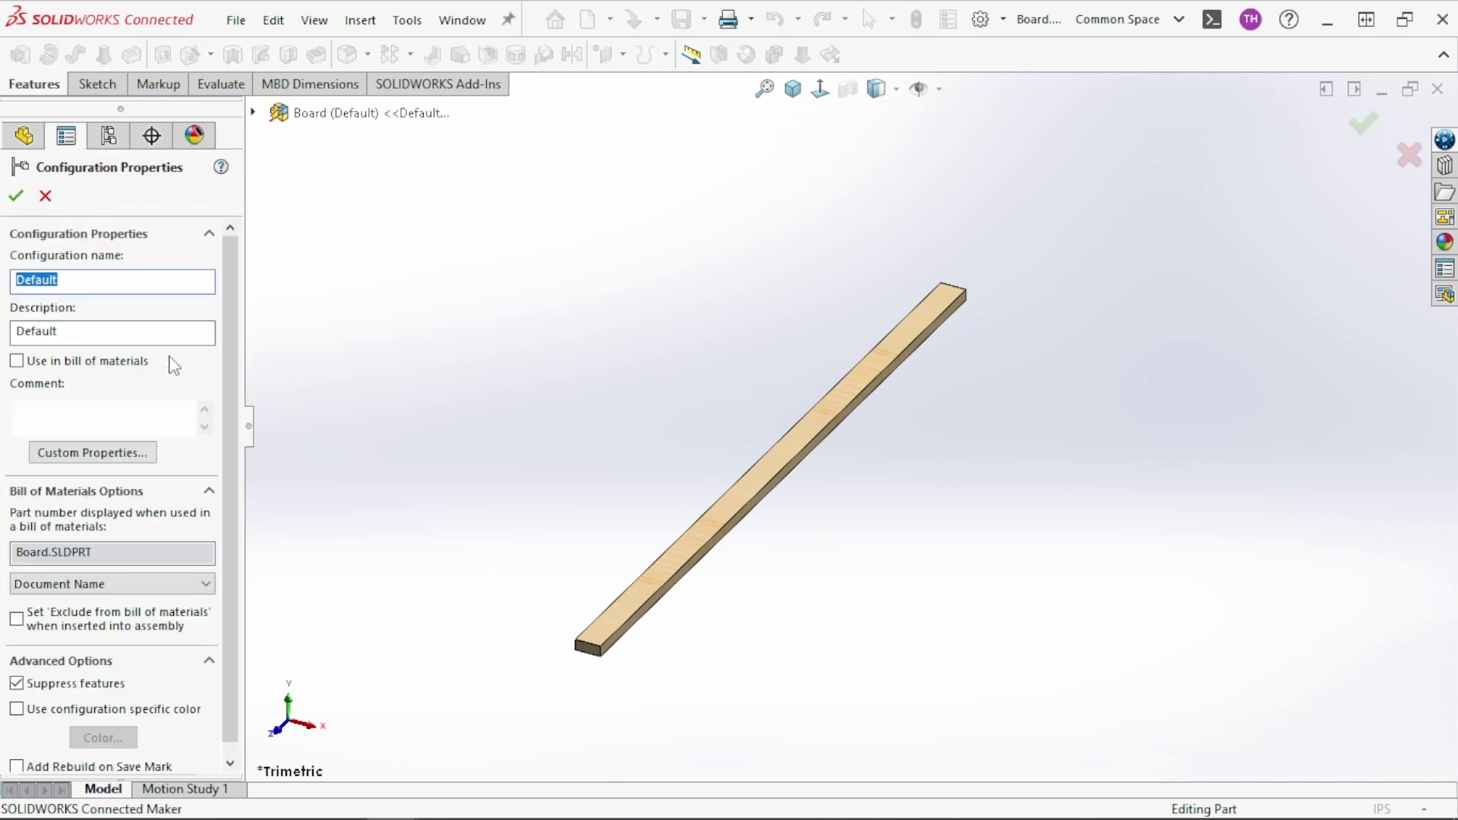
{"action": "type", "text": "2X4X8"}
{"action": "double_click", "coordinate": [71, 280]}
{"action": "key", "text": "ctrl+c"}
{"action": "key", "text": "Tab"}
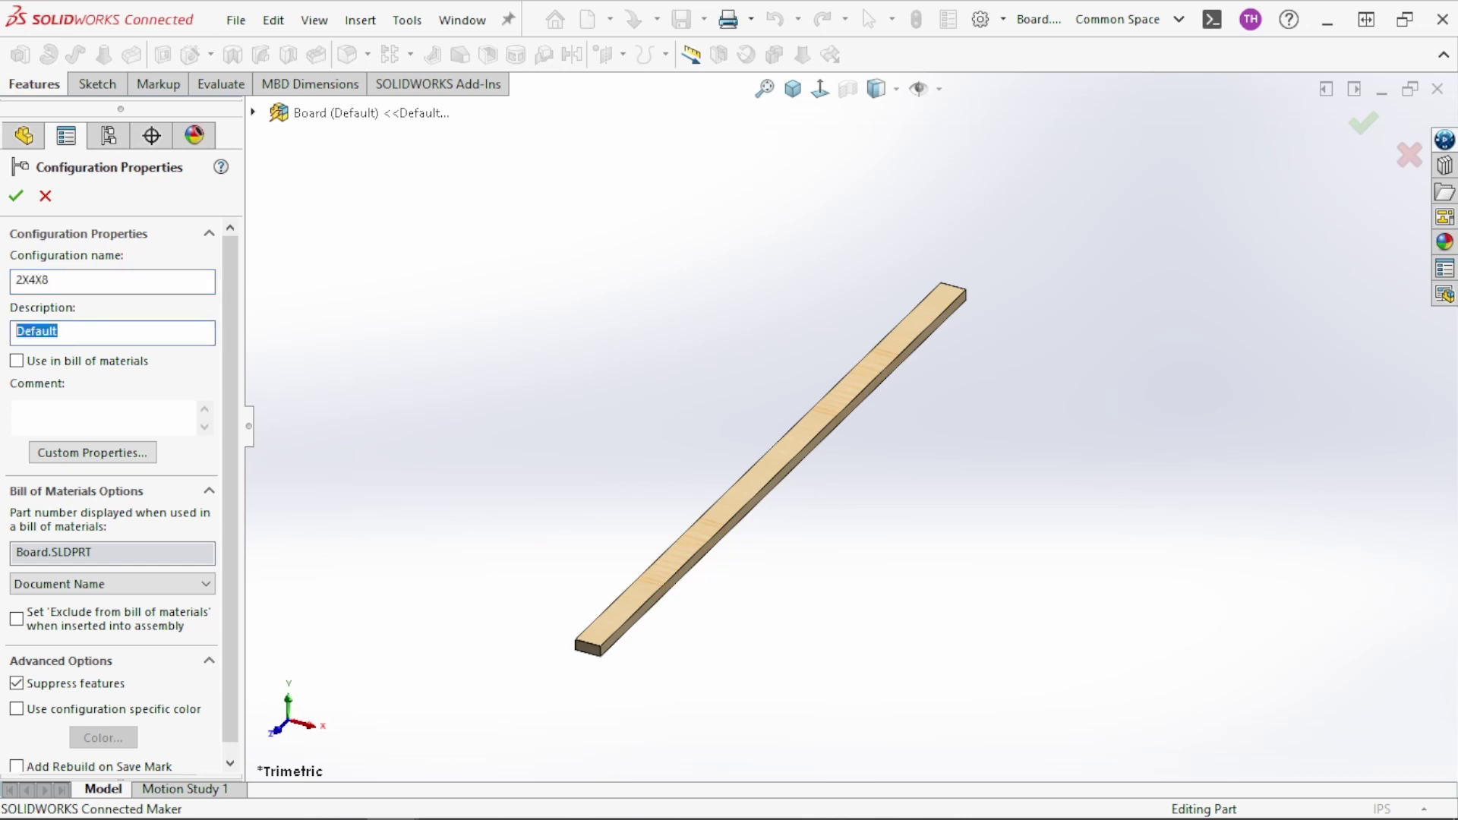
{"action": "key", "text": "ctrl+v"}
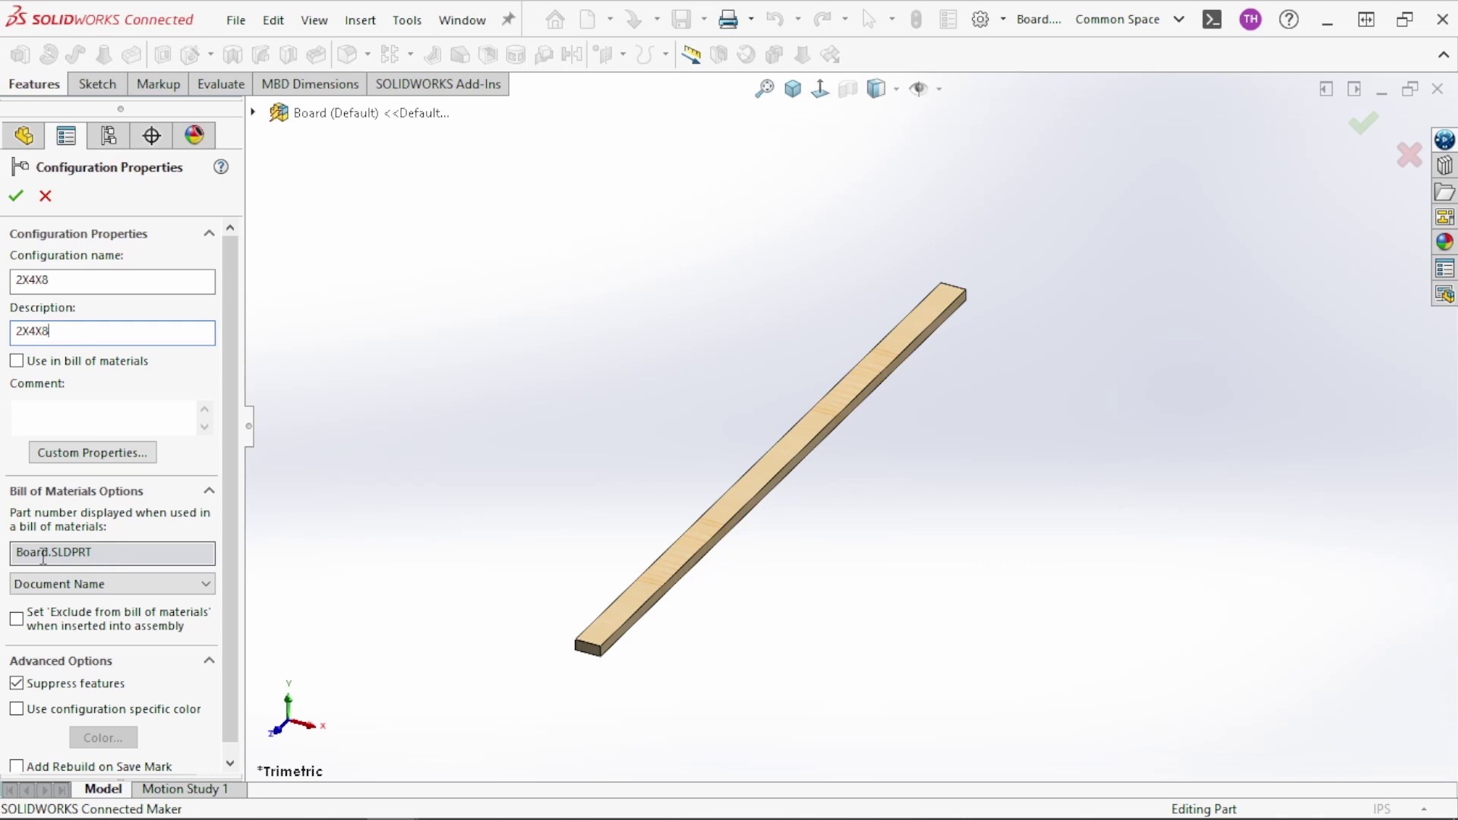
Set the 2X4X8 configuration's bill of materials part number to Configuration Name and accept the properties
{"action": "left_click", "coordinate": [73, 586]}
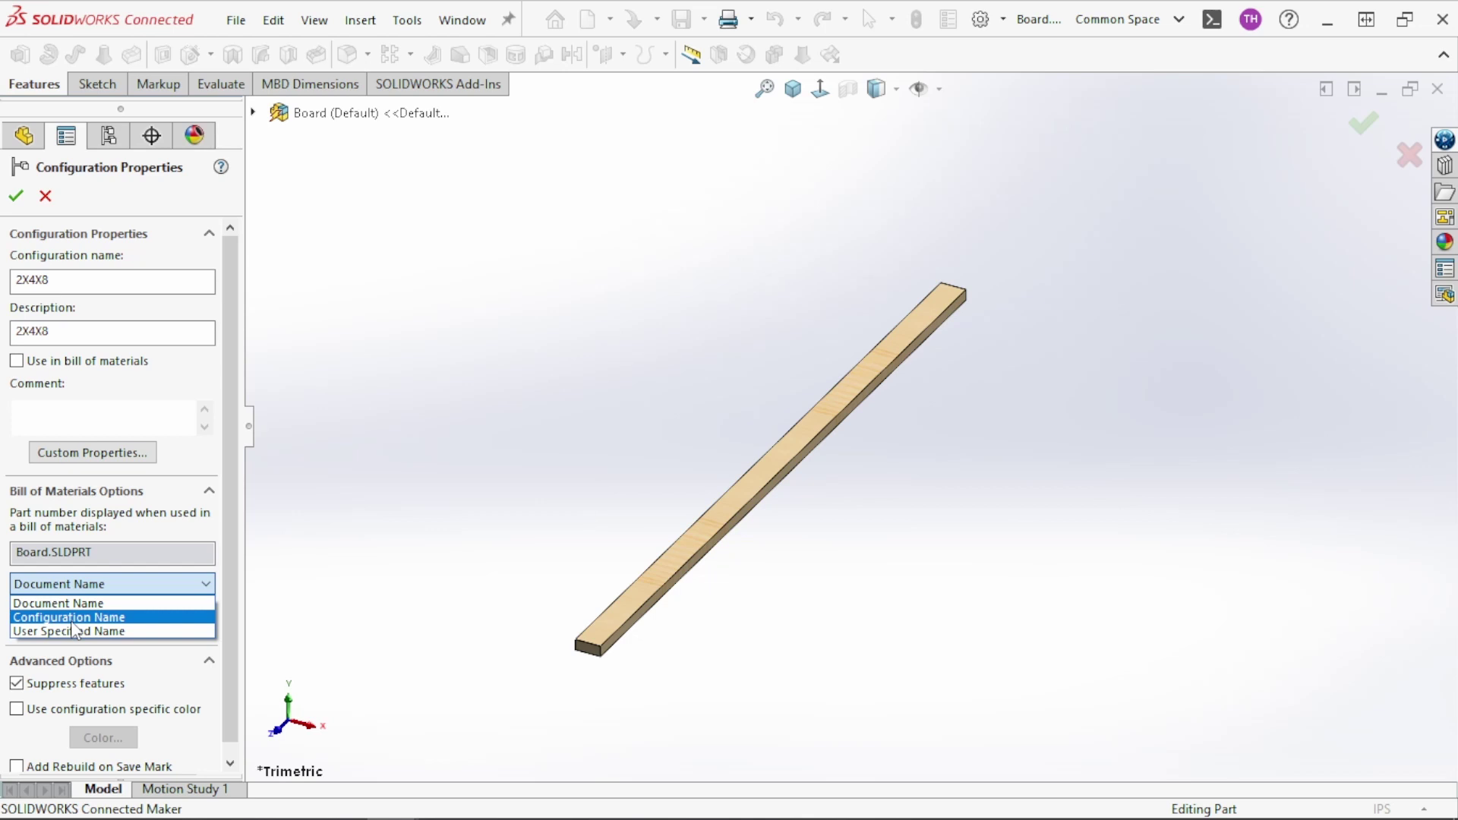
{"action": "left_click", "coordinate": [71, 620]}
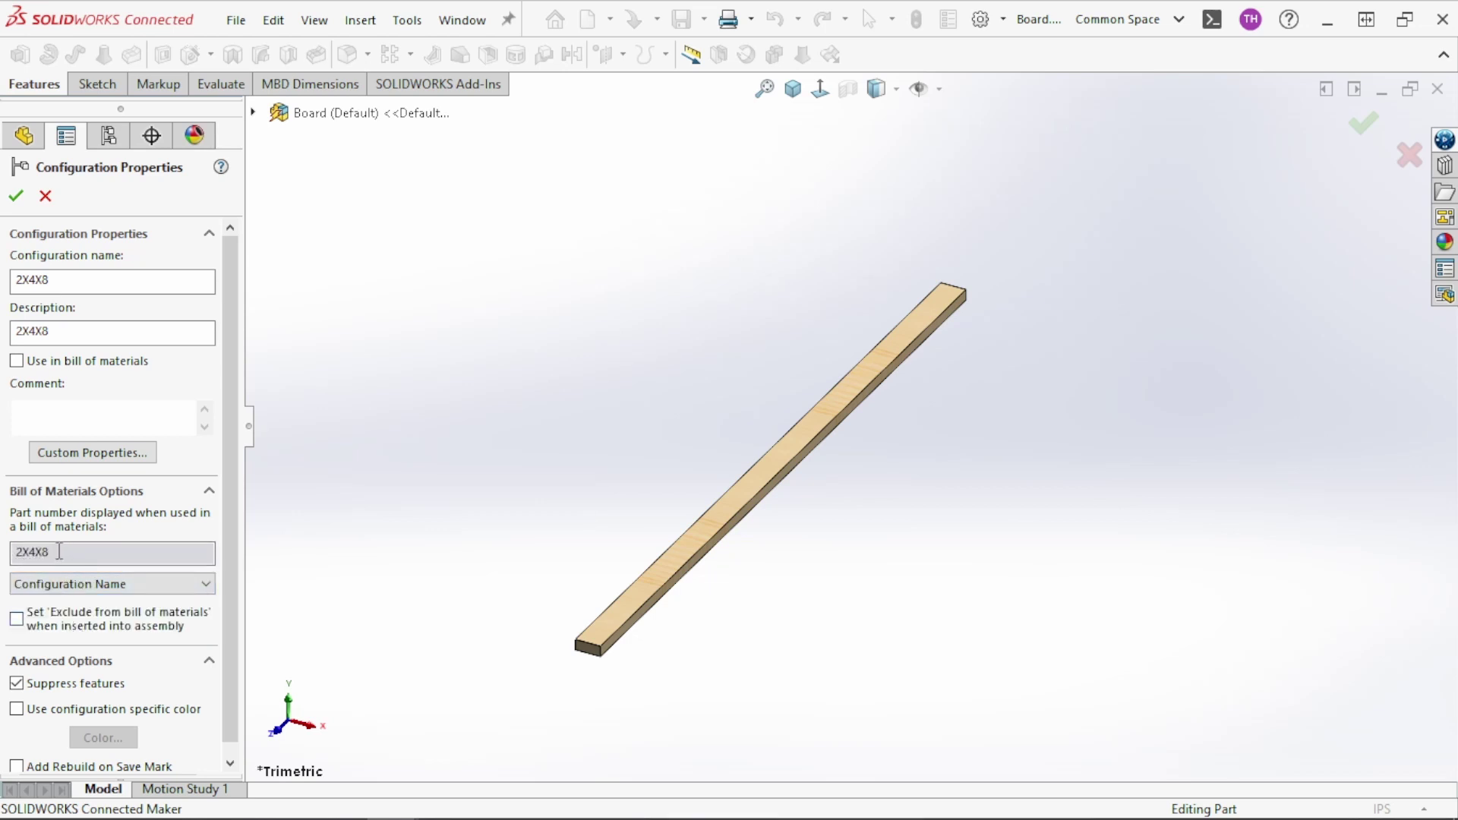
{"action": "left_click", "coordinate": [17, 198]}
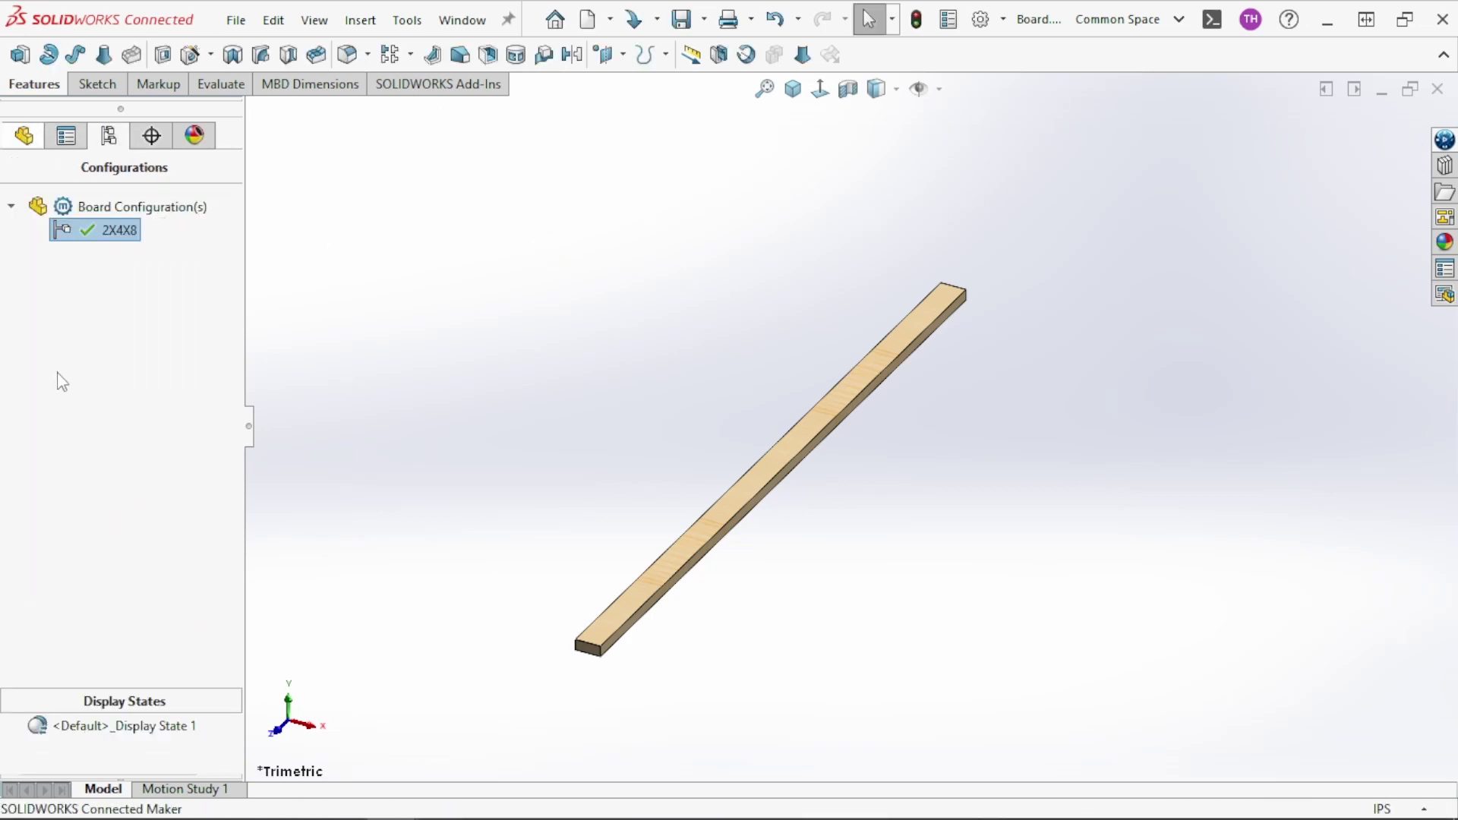
Open the board's profile sketch and inspect the name and value of its thickness dimension
{"action": "left_click", "coordinate": [90, 449]}
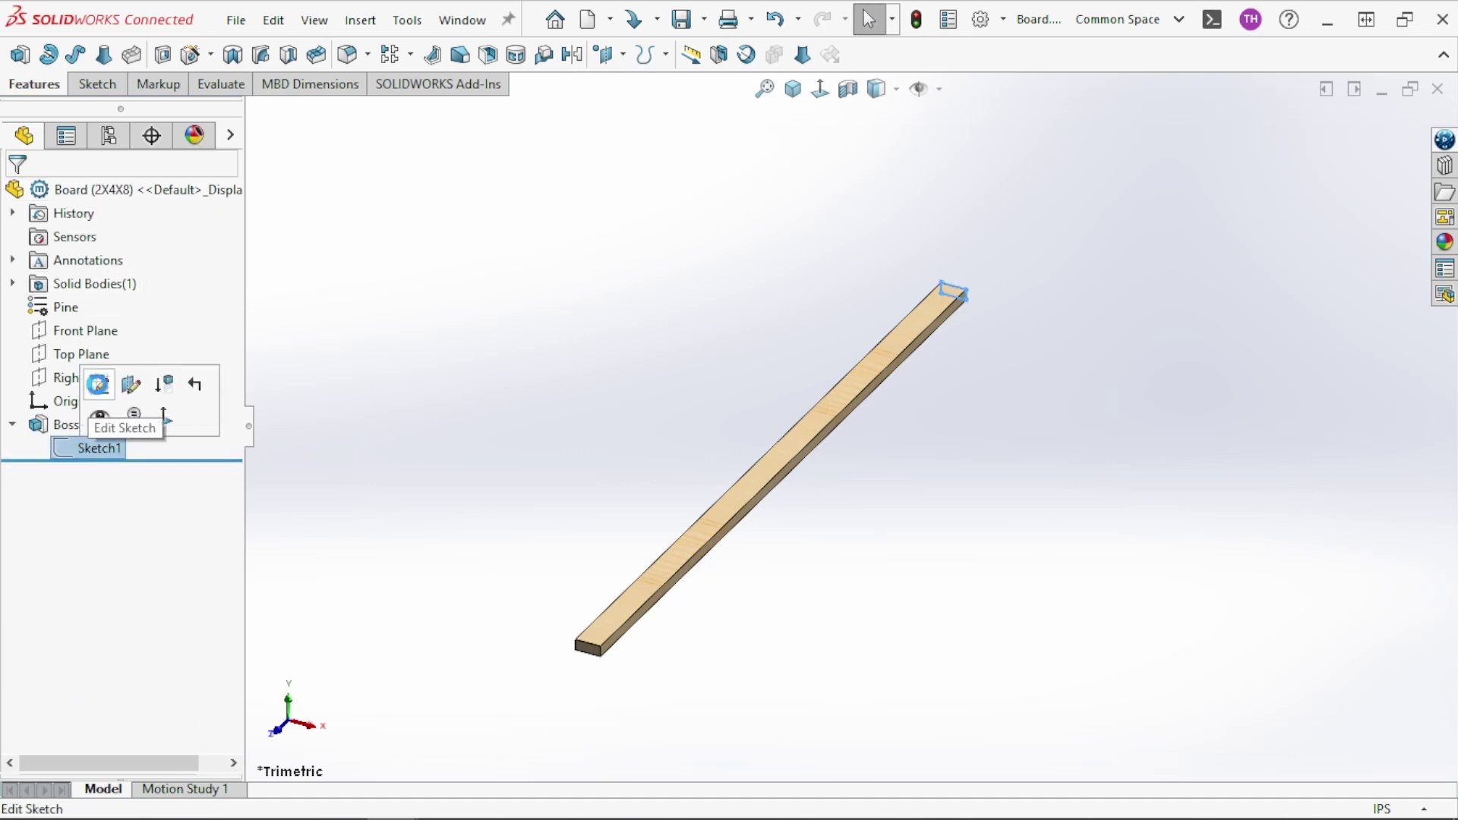
{"action": "left_click", "coordinate": [98, 384]}
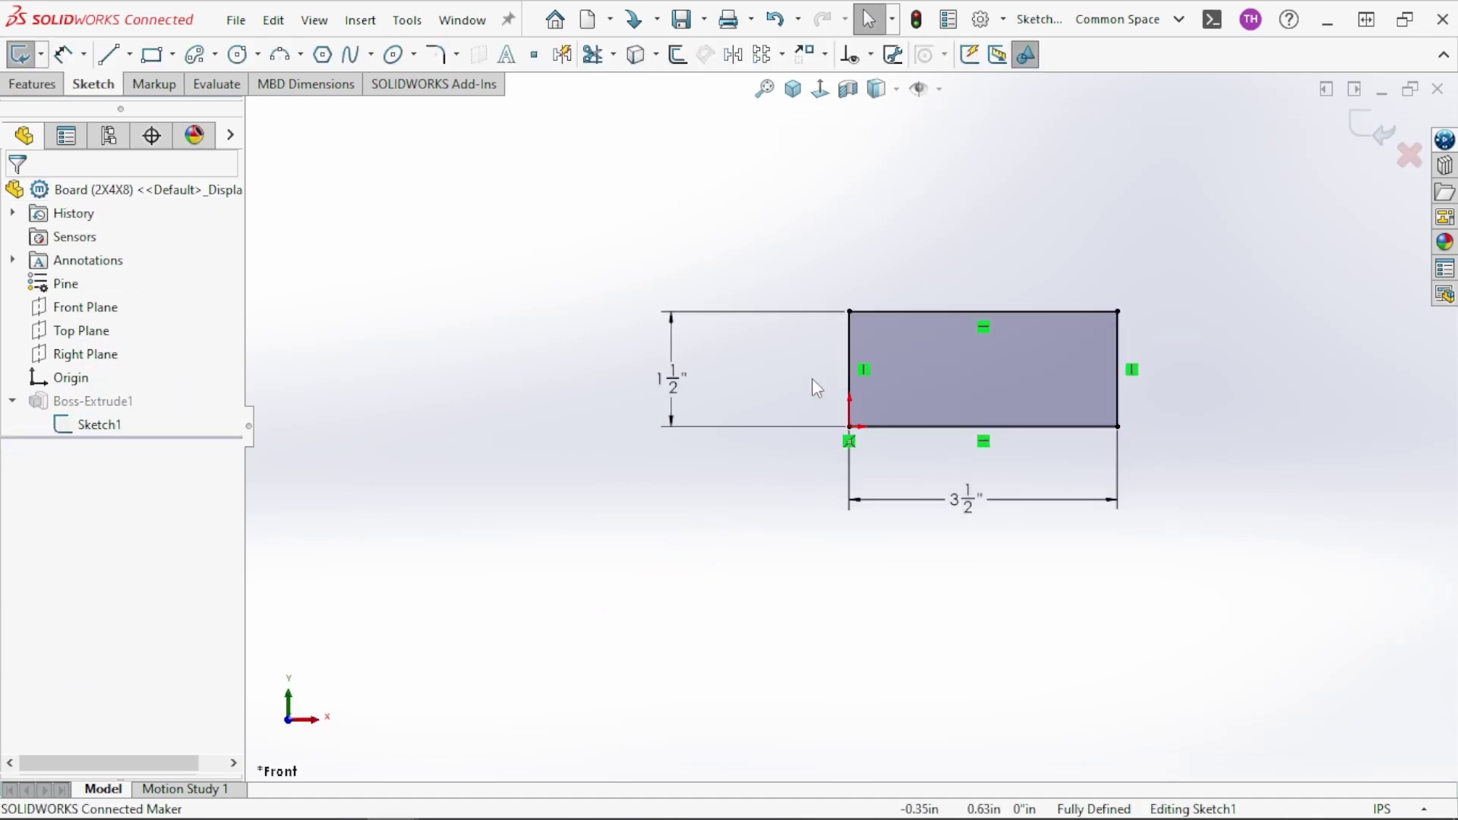
{"action": "left_click", "coordinate": [668, 388]}
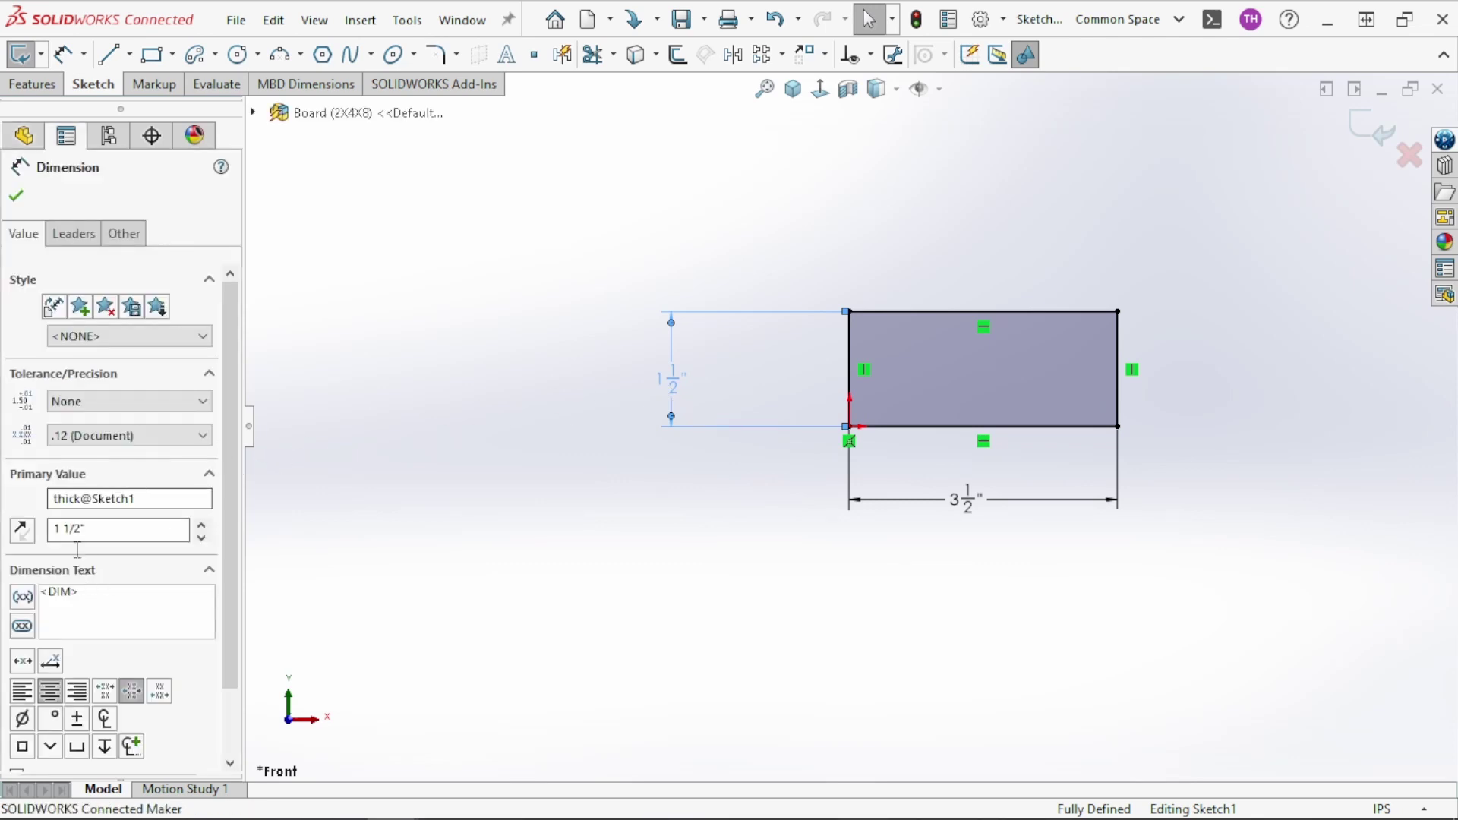
{"action": "left_click", "coordinate": [16, 196]}
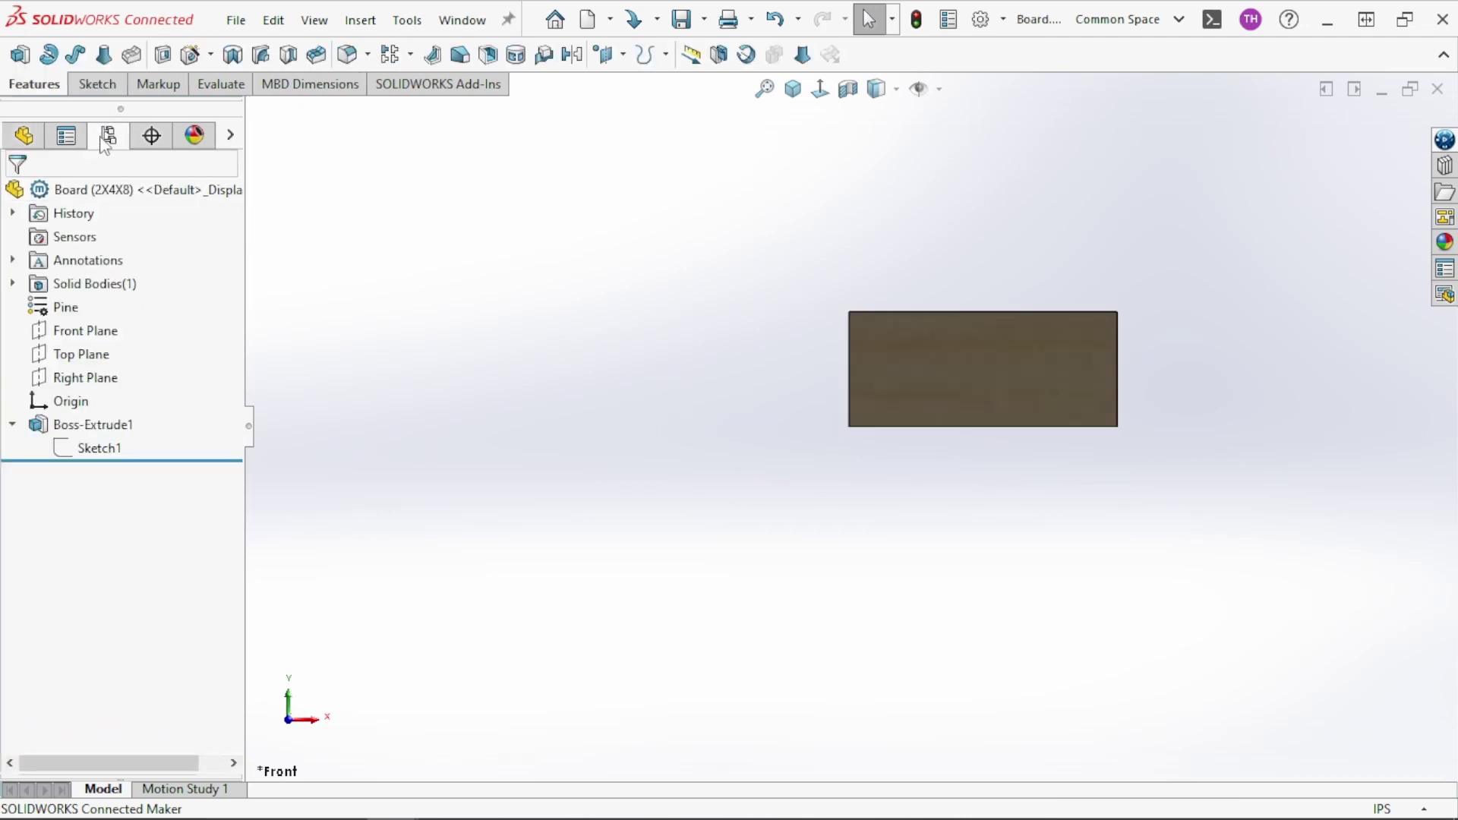
Add a configuration named 2X4X10 that uses Configuration Name as its bill of materials part number
{"action": "left_click", "coordinate": [109, 135]}
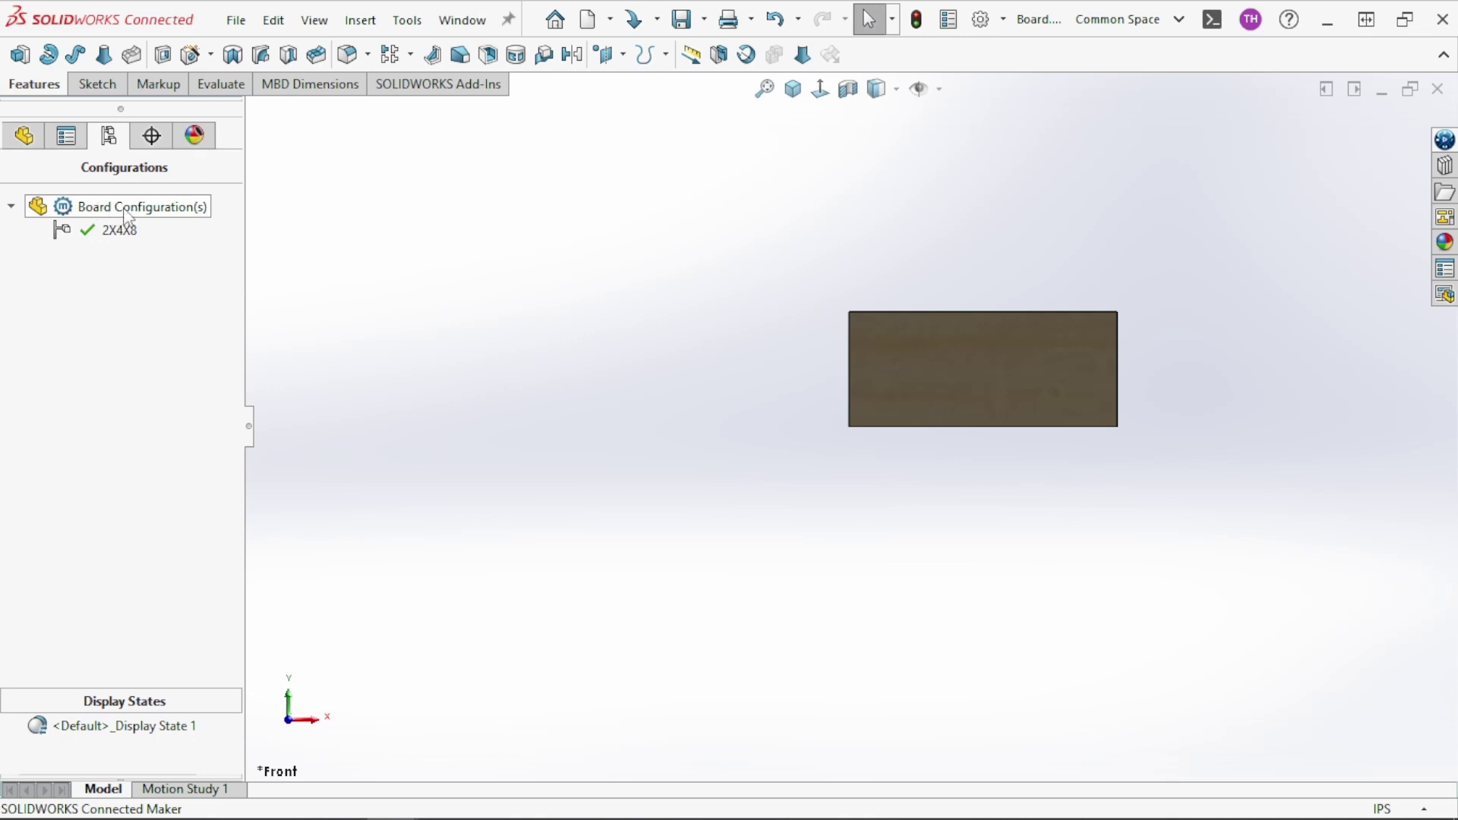
{"action": "right_click", "coordinate": [125, 214]}
{"action": "left_click", "coordinate": [177, 250]}
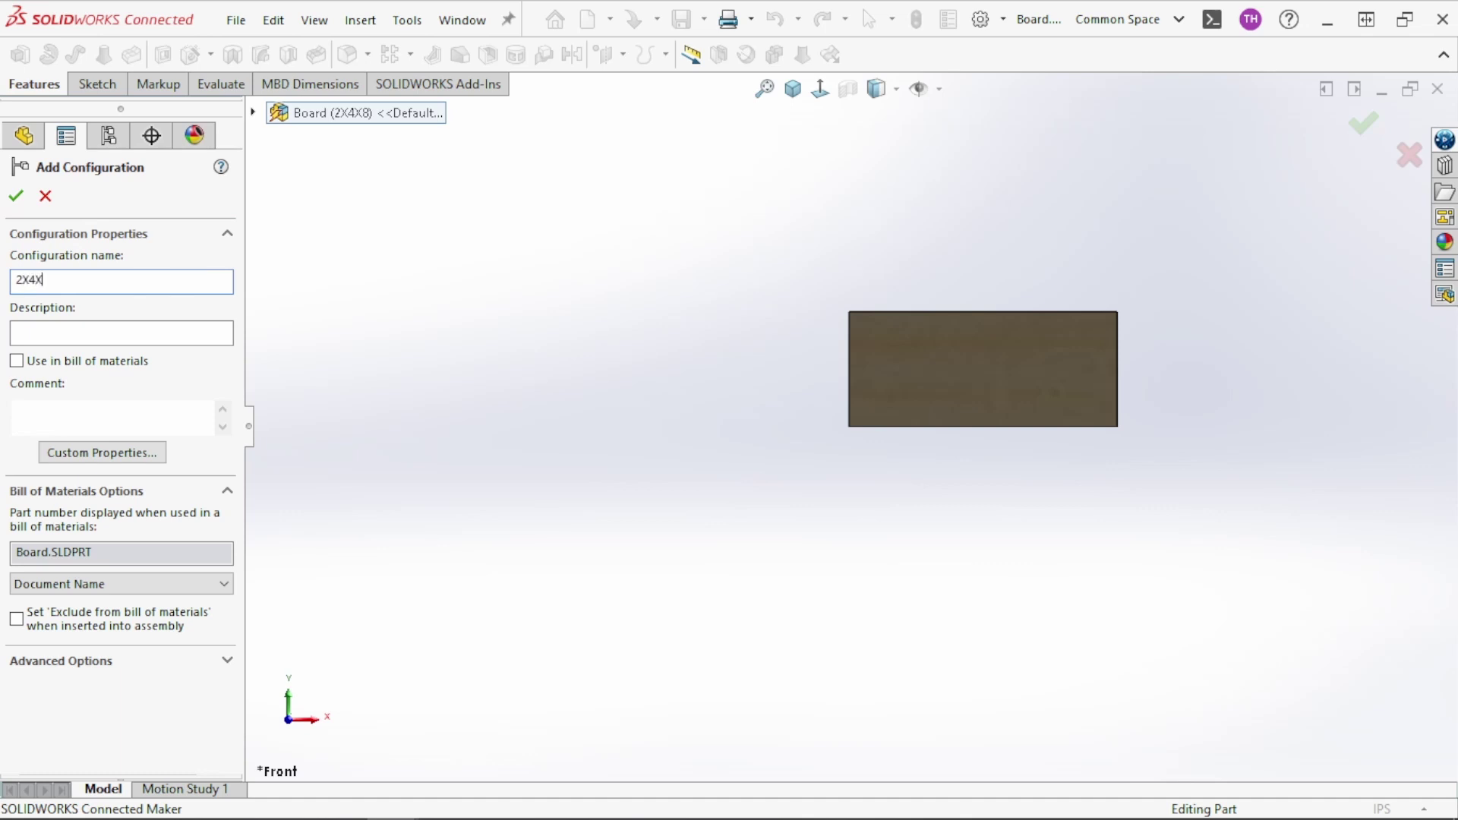
{"action": "type", "text": "2X4X109"}
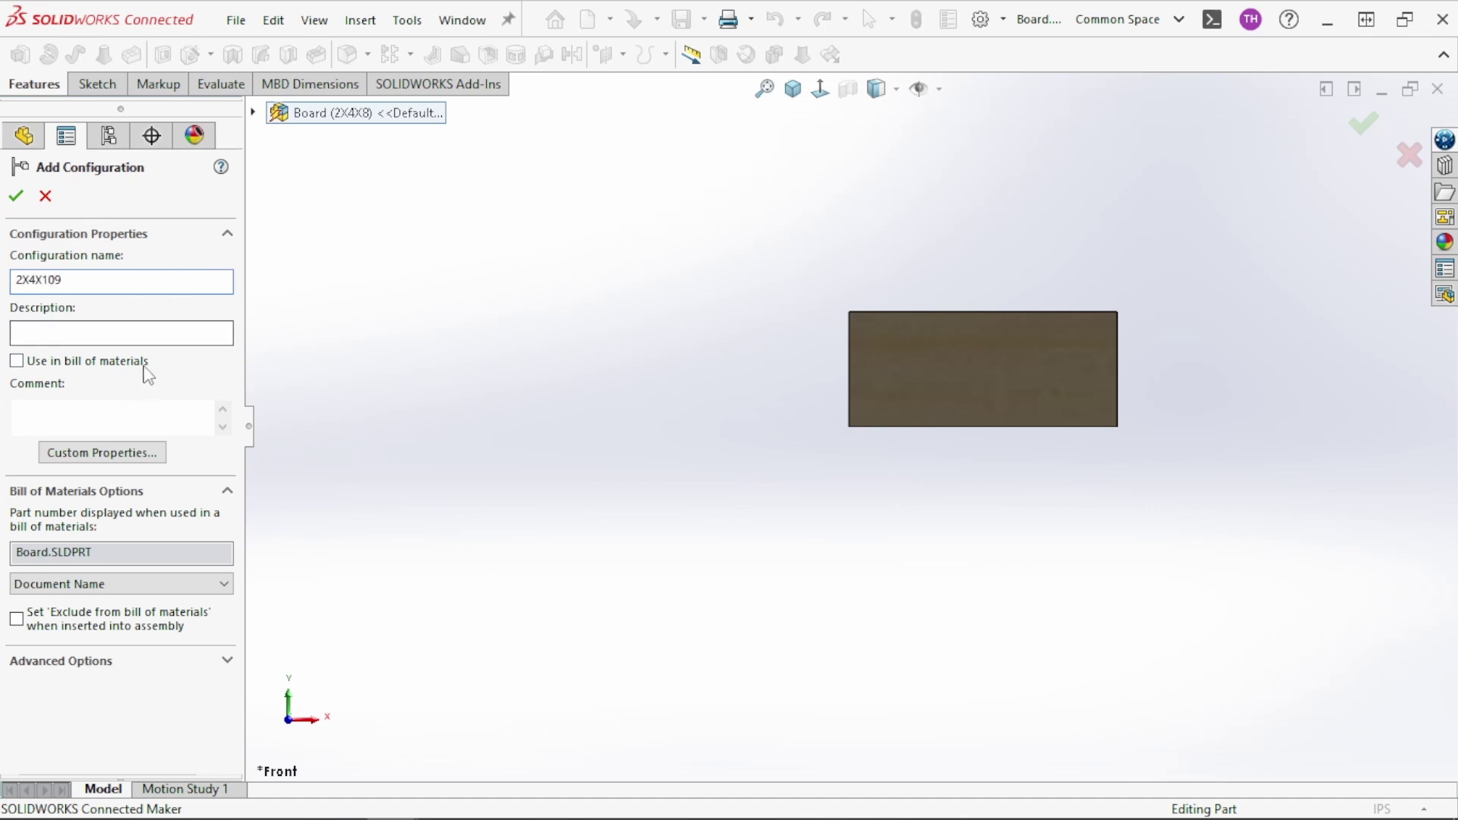
{"action": "left_click", "coordinate": [114, 583]}
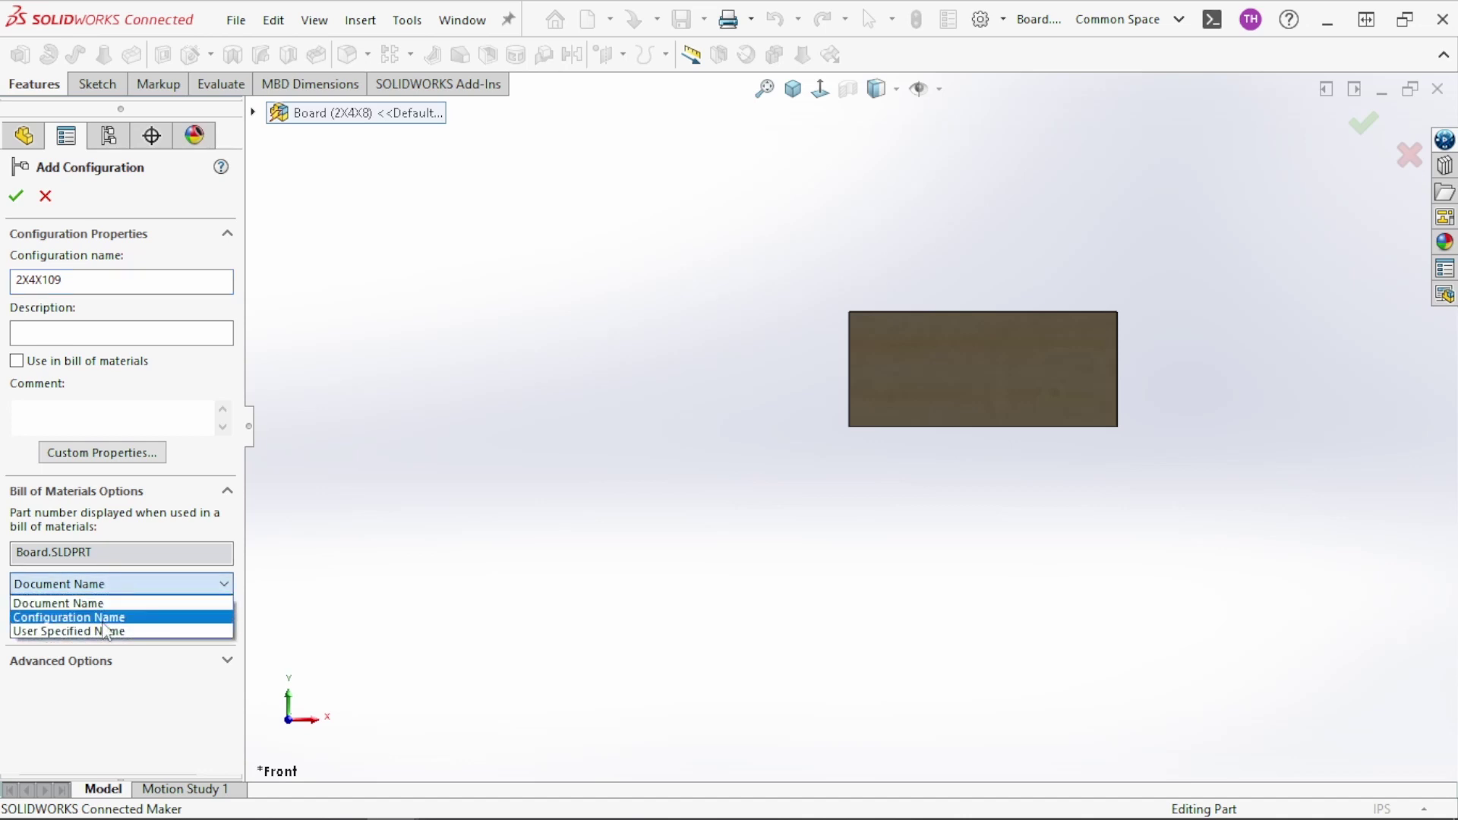
{"action": "left_click", "coordinate": [68, 612]}
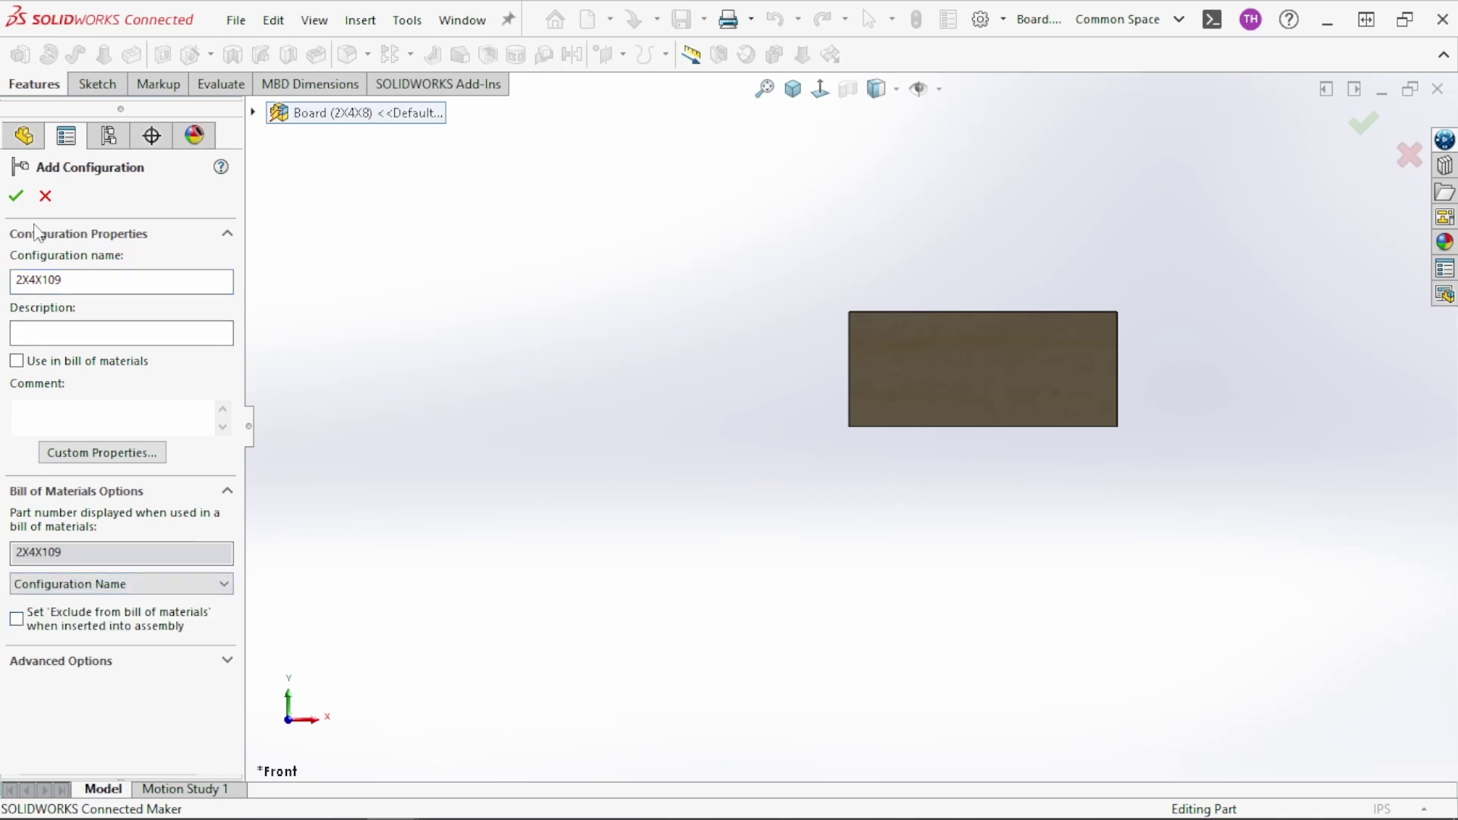
{"action": "left_click", "coordinate": [98, 281]}
{"action": "left_click", "coordinate": [16, 196]}
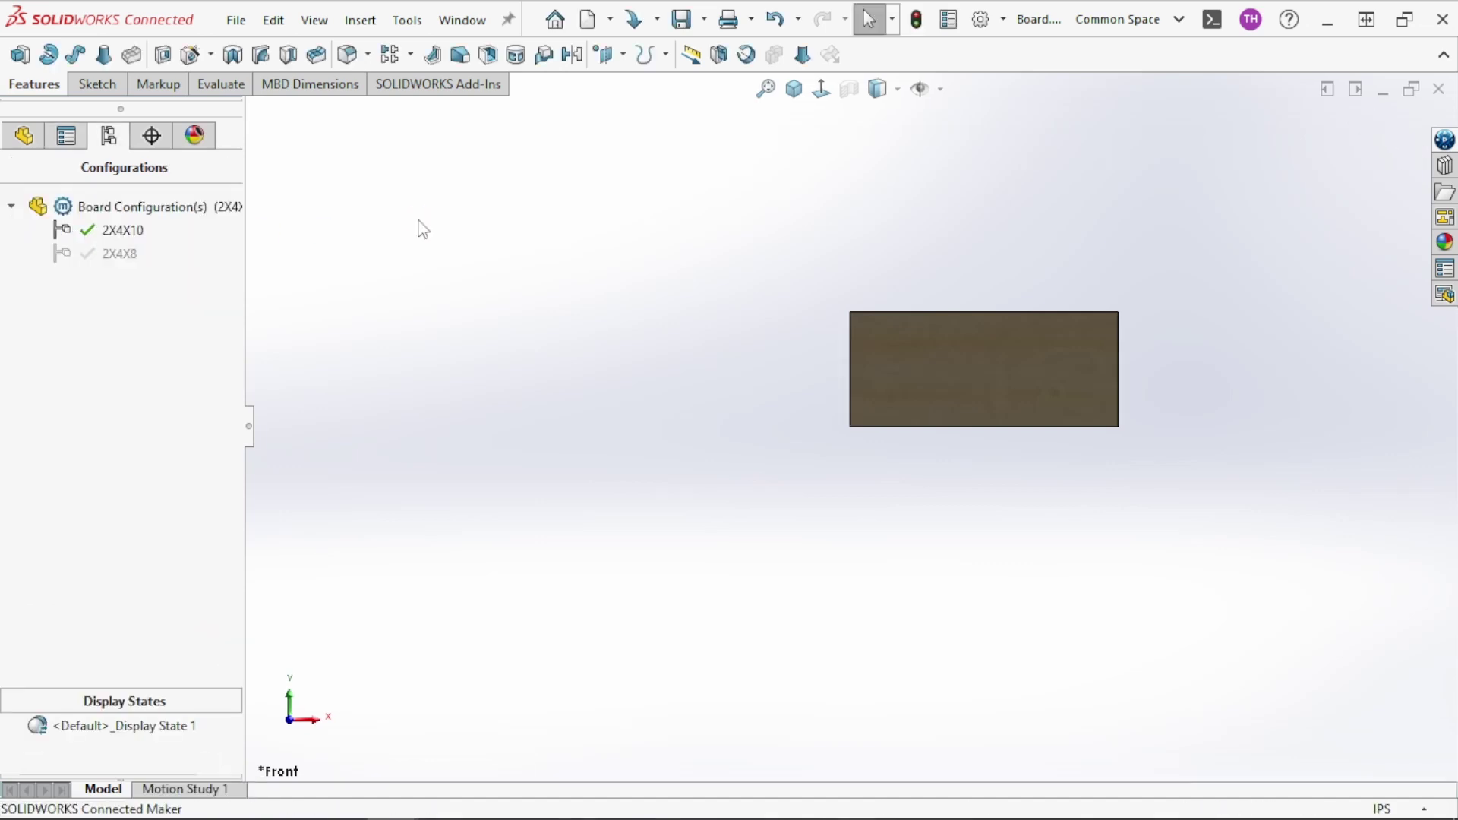
Show the extrusion's dimensions and limit changes of the length dimension to this configuration only
{"action": "left_click", "coordinate": [24, 138]}
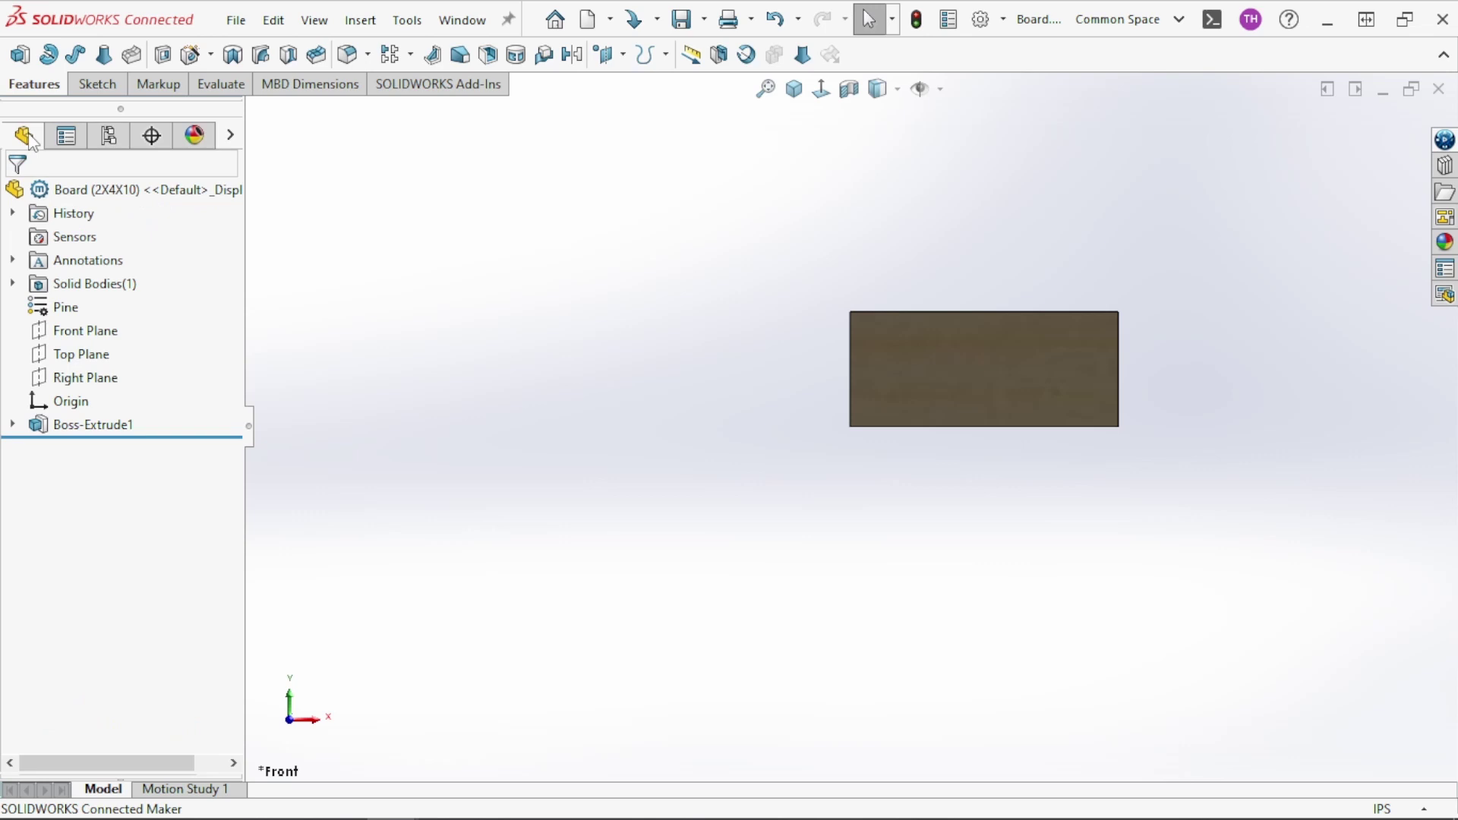
{"action": "left_click", "coordinate": [64, 427]}
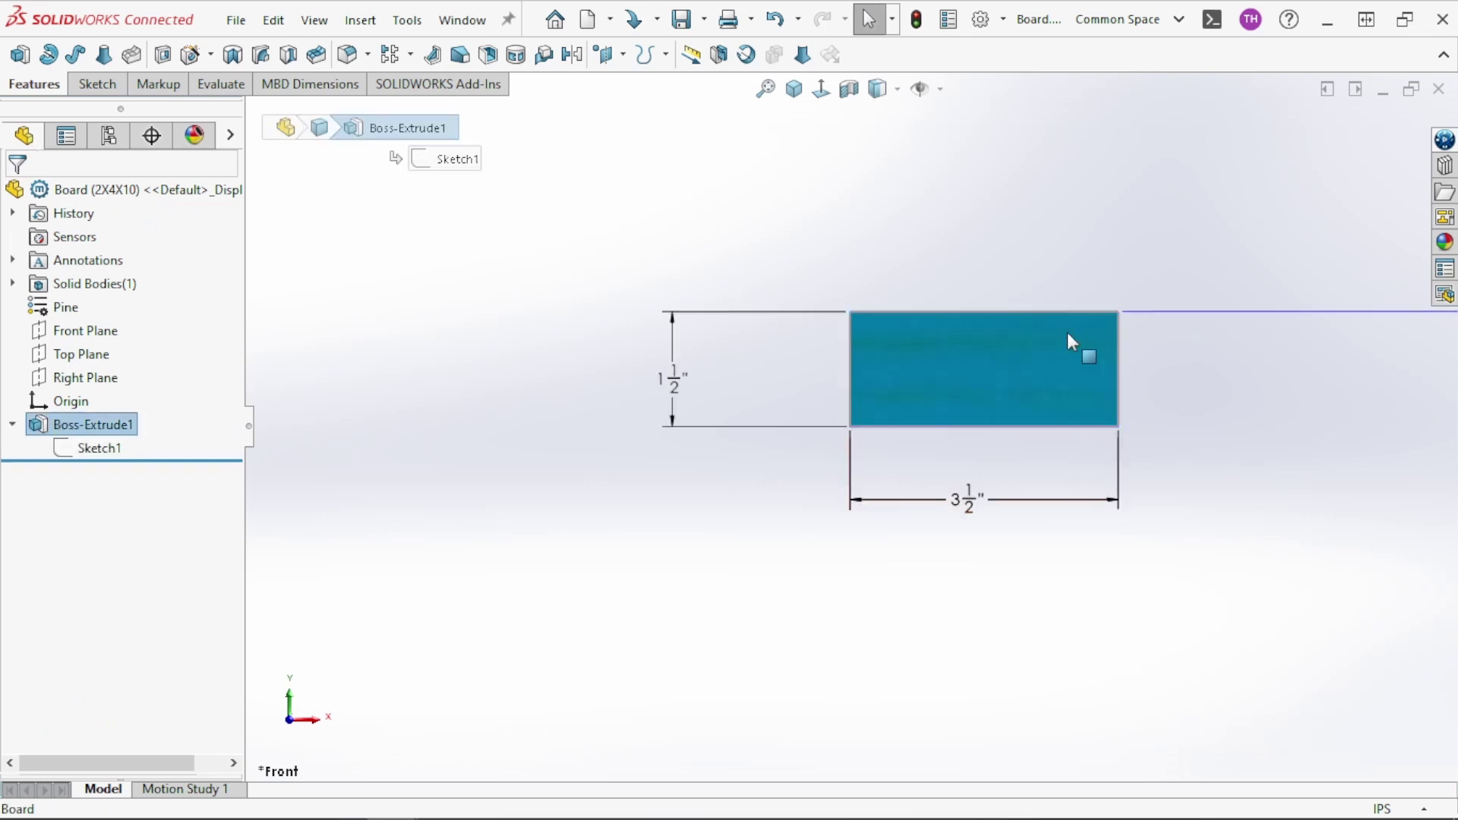
{"action": "scroll", "coordinate": [1073, 341], "scroll_direction": "up", "scroll_amount": 2}
{"action": "middle_click_drag", "start_coordinate": [1090, 326], "coordinate": [938, 396]}
{"action": "scroll", "coordinate": [939, 395], "scroll_direction": "up", "scroll_amount": 2}
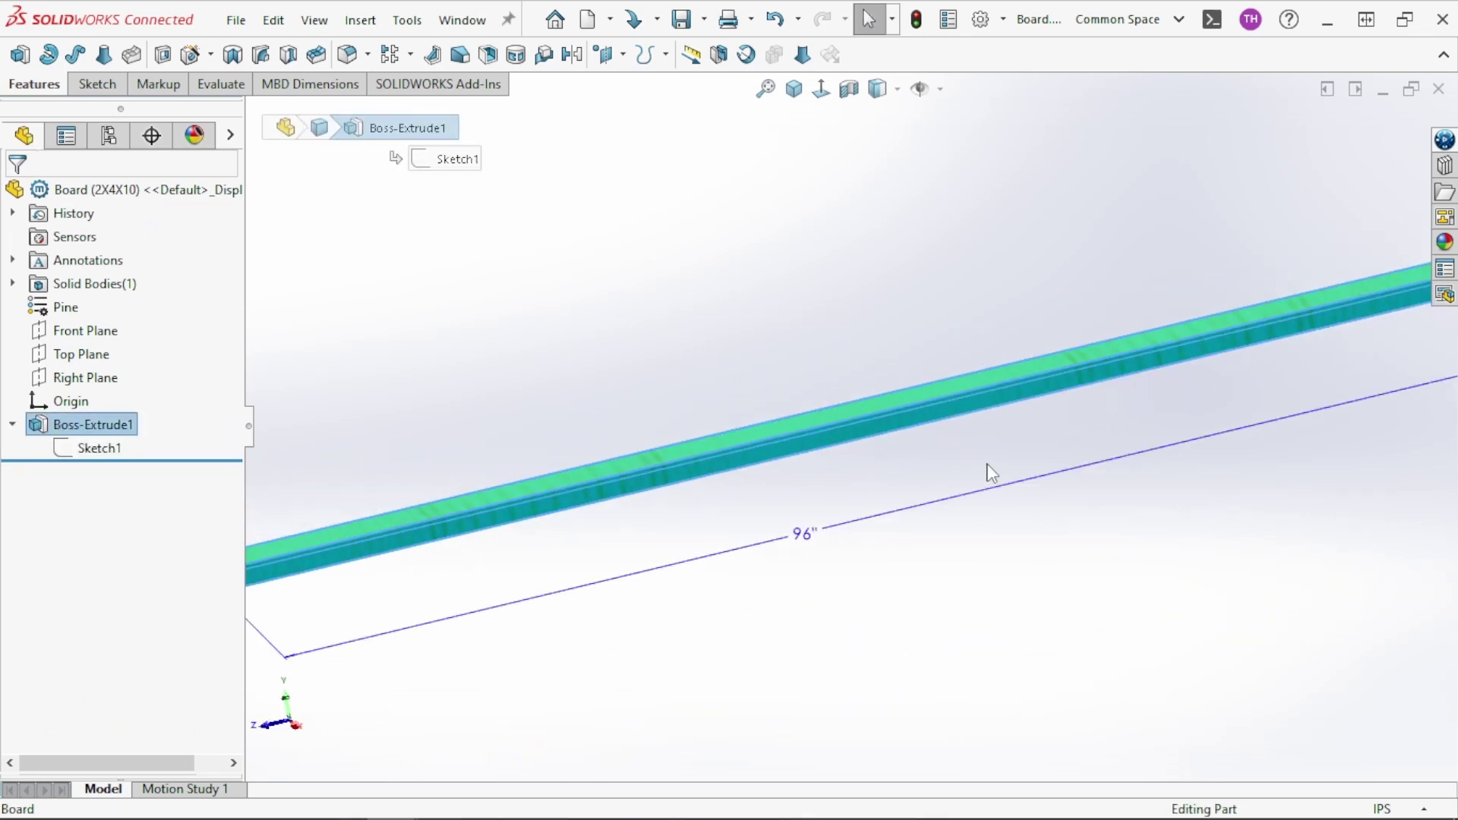
{"action": "left_click", "coordinate": [805, 539]}
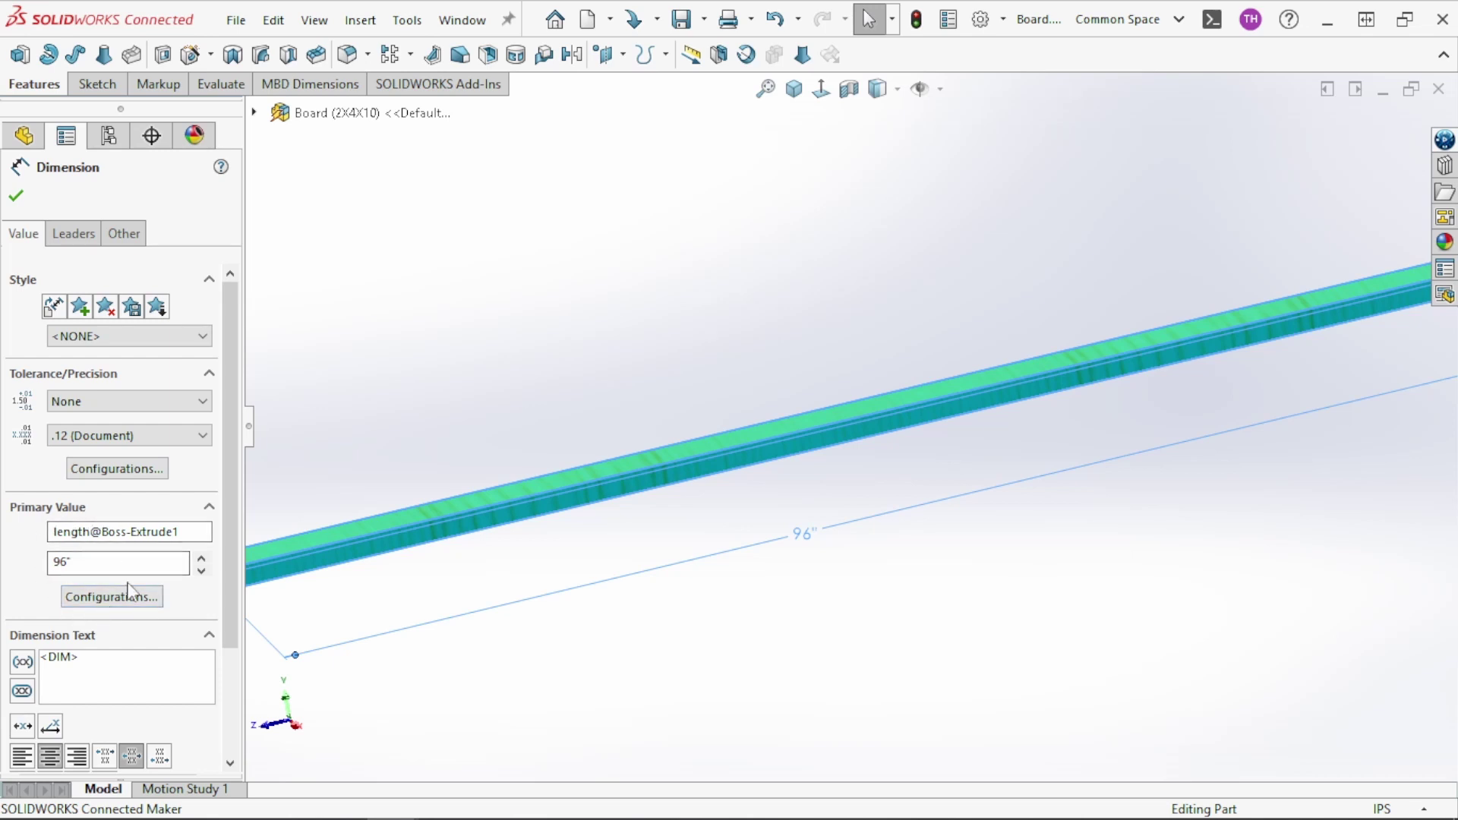
{"action": "left_click", "coordinate": [98, 599]}
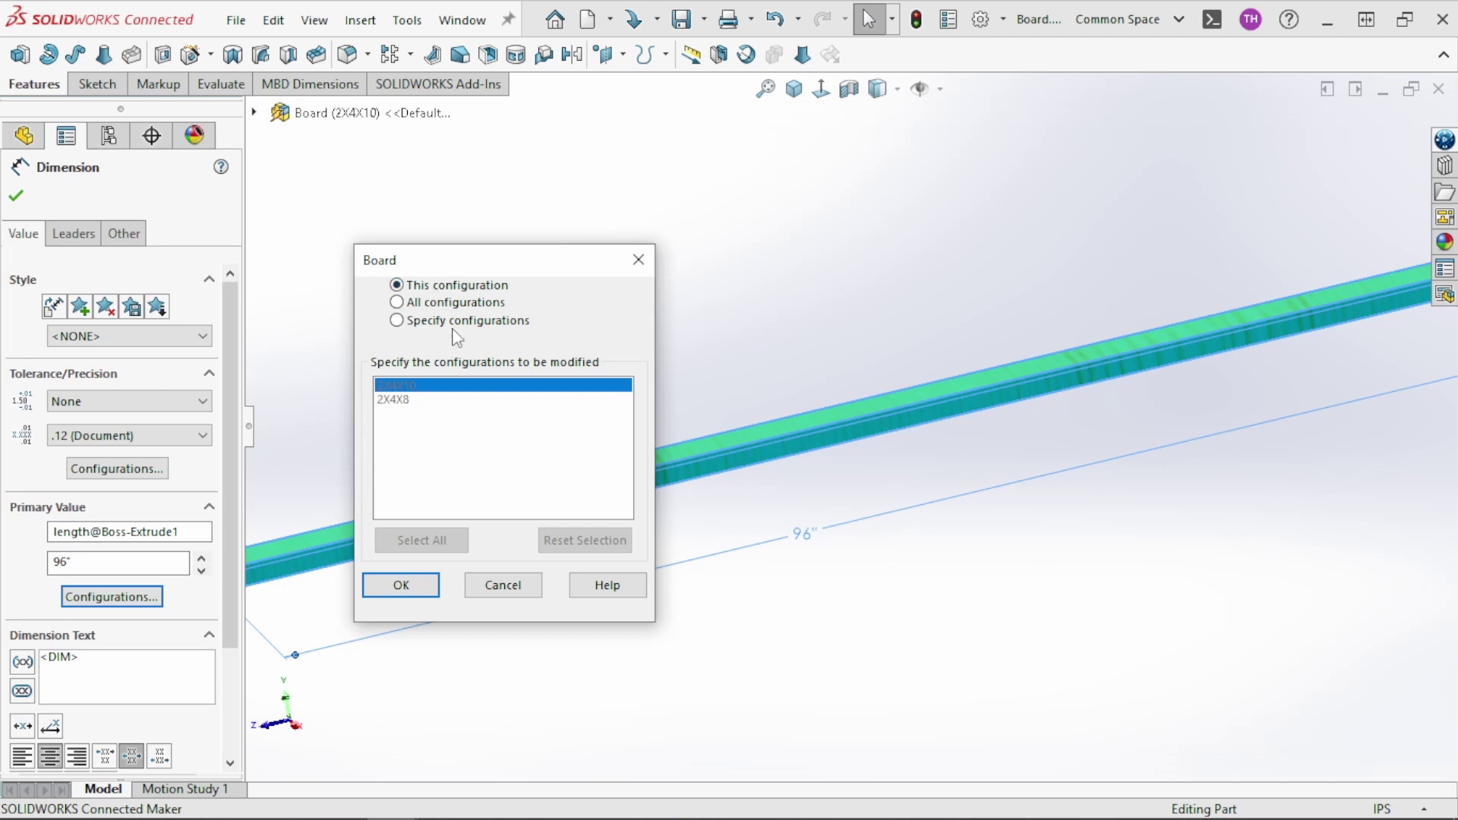
{"action": "left_click", "coordinate": [455, 322]}
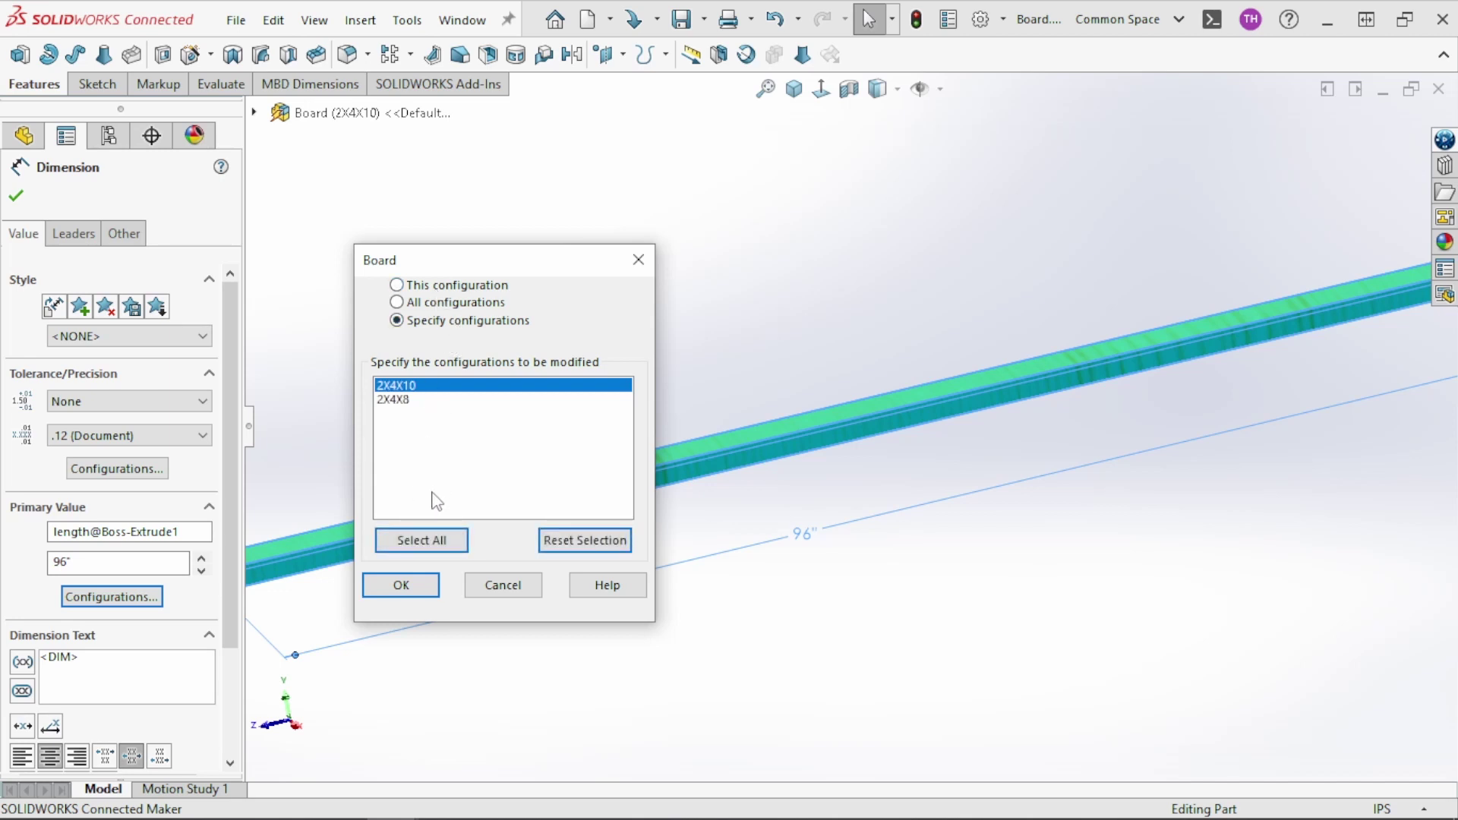
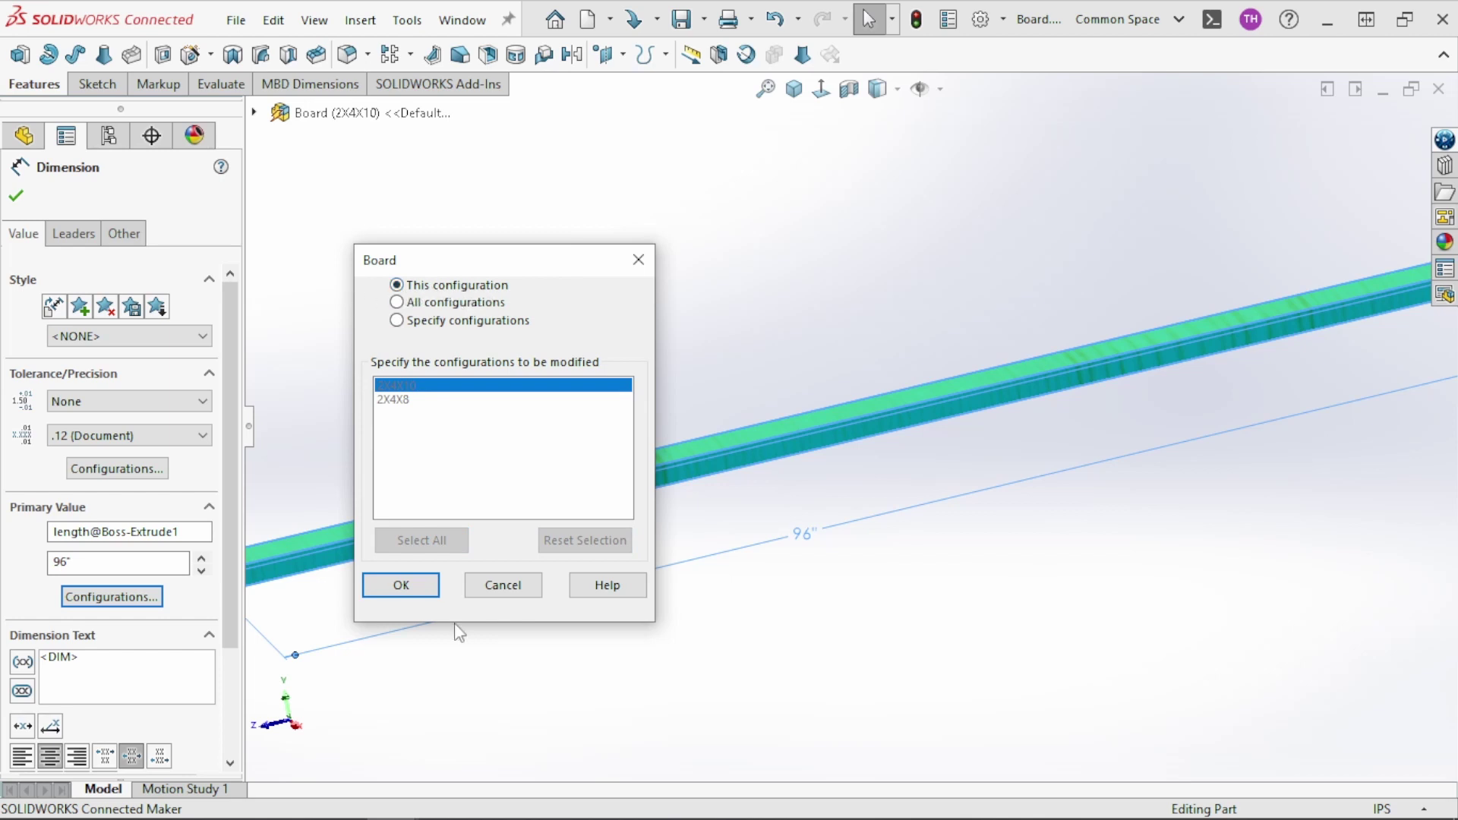
{"action": "left_click", "coordinate": [403, 584]}
Set the board's length to 10 feet and rebuild the part
{"action": "left_click", "coordinate": [68, 569]}
{"action": "key", "text": "ctrl+a"}
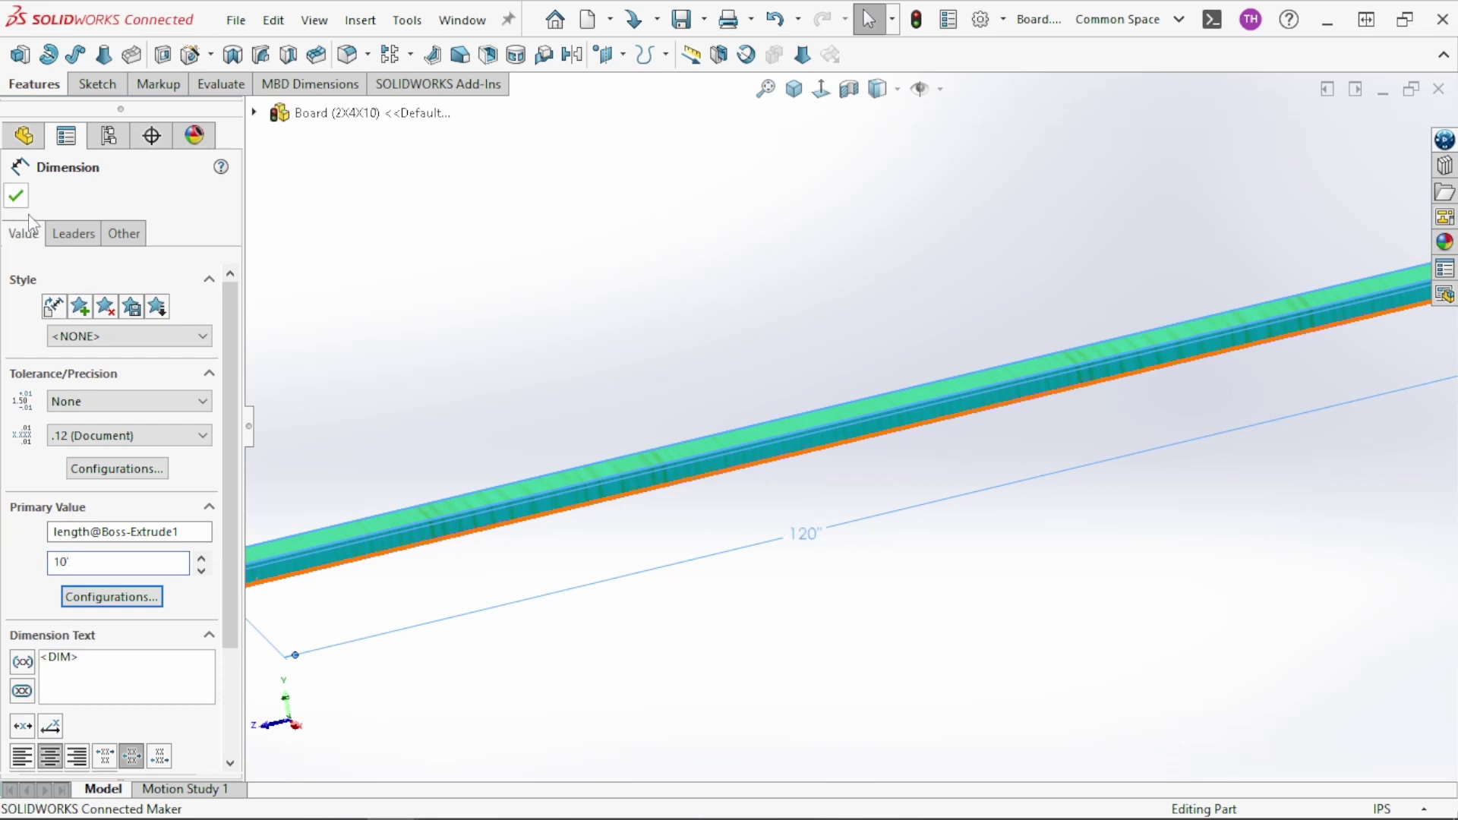
{"action": "left_click", "coordinate": [16, 196]}
{"action": "key", "text": "f"}
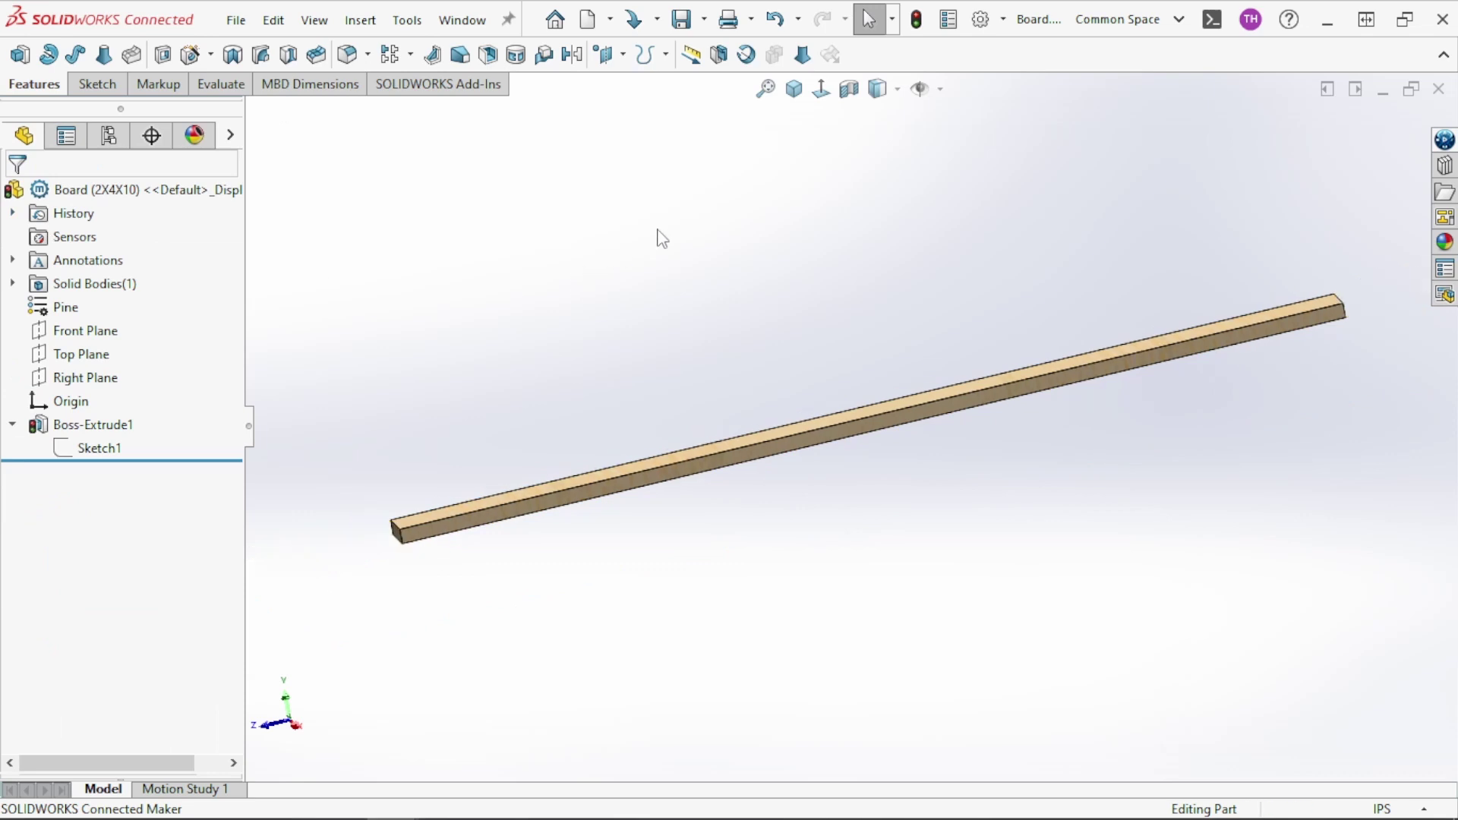
{"action": "left_click", "coordinate": [917, 19]}
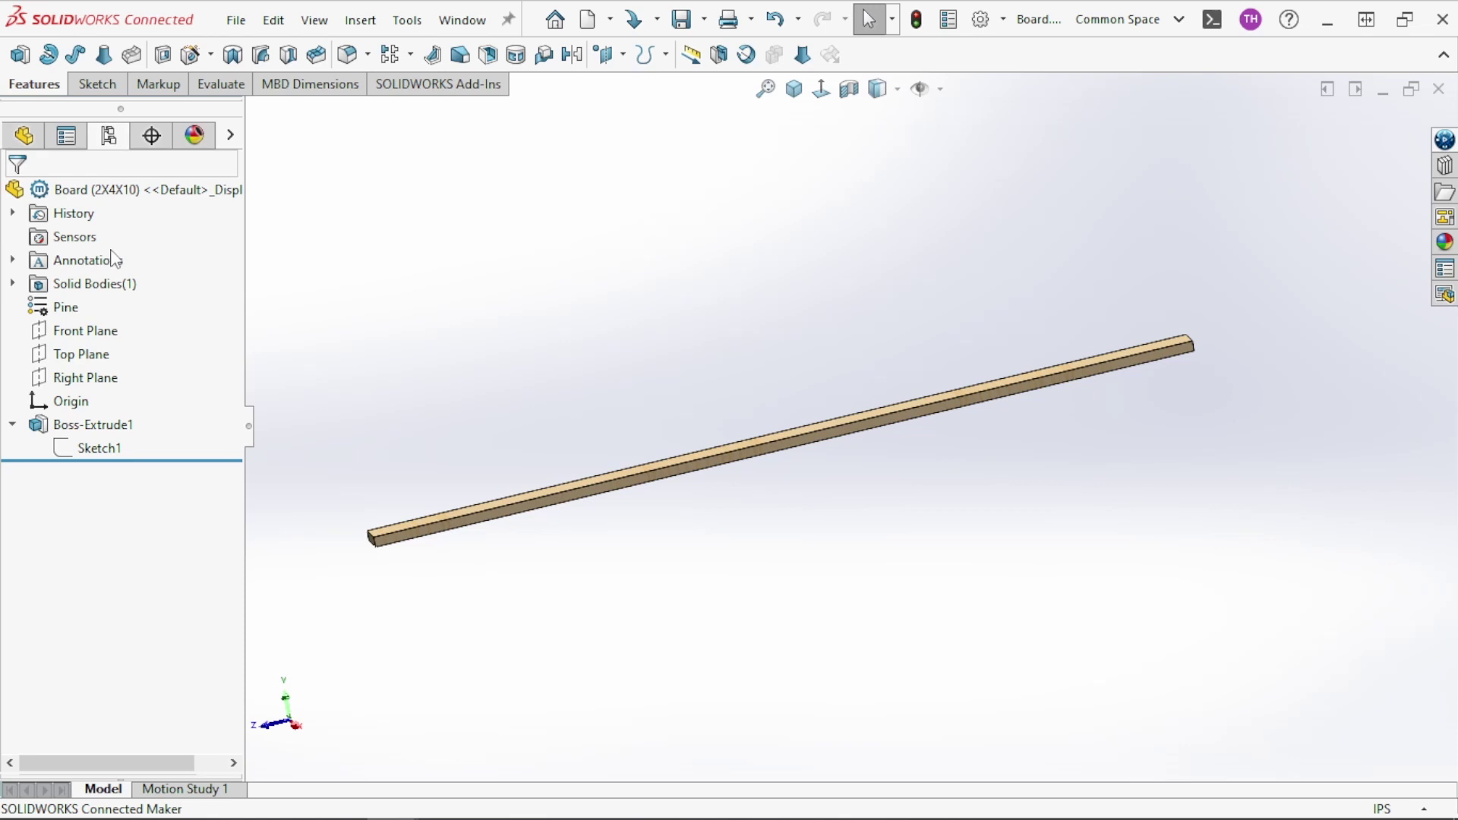
Activate the 2X4X8 configuration and add a 4X4X8 configuration with Configuration Name as its bill of materials part number
{"action": "left_click", "coordinate": [109, 137]}
{"action": "double_click", "coordinate": [114, 253]}
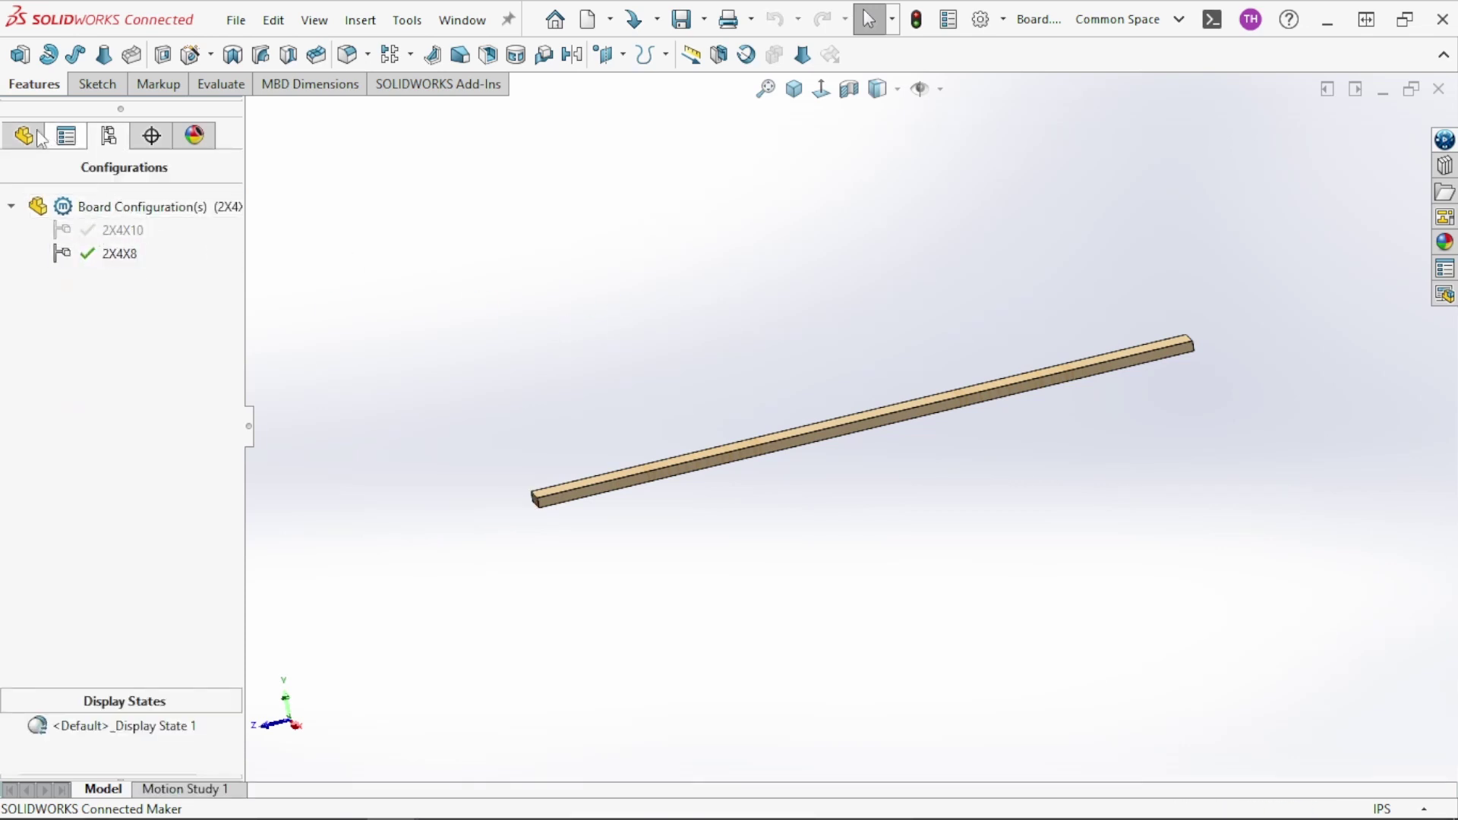
{"action": "right_click", "coordinate": [129, 207]}
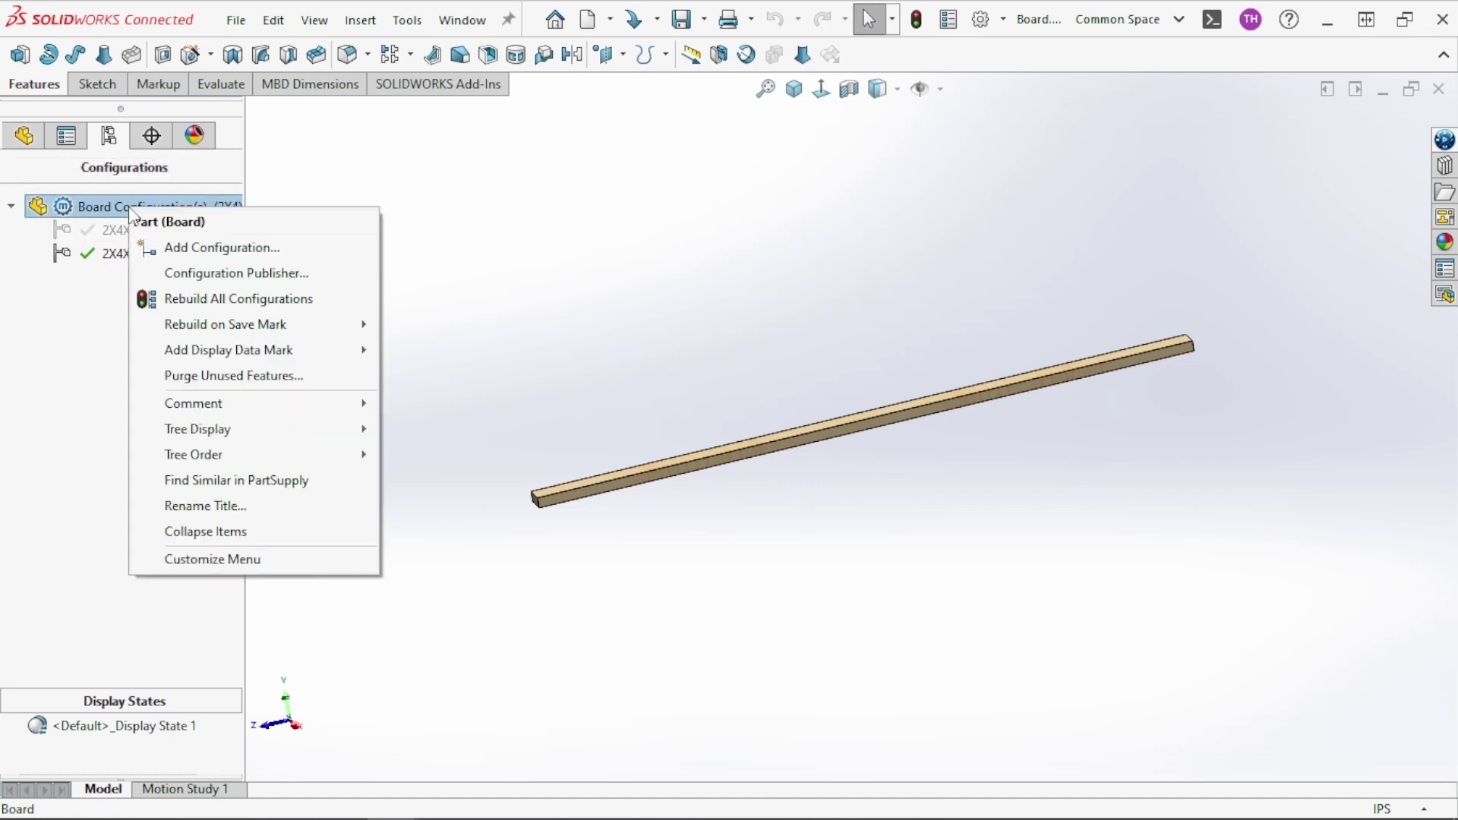
{"action": "left_click", "coordinate": [178, 252]}
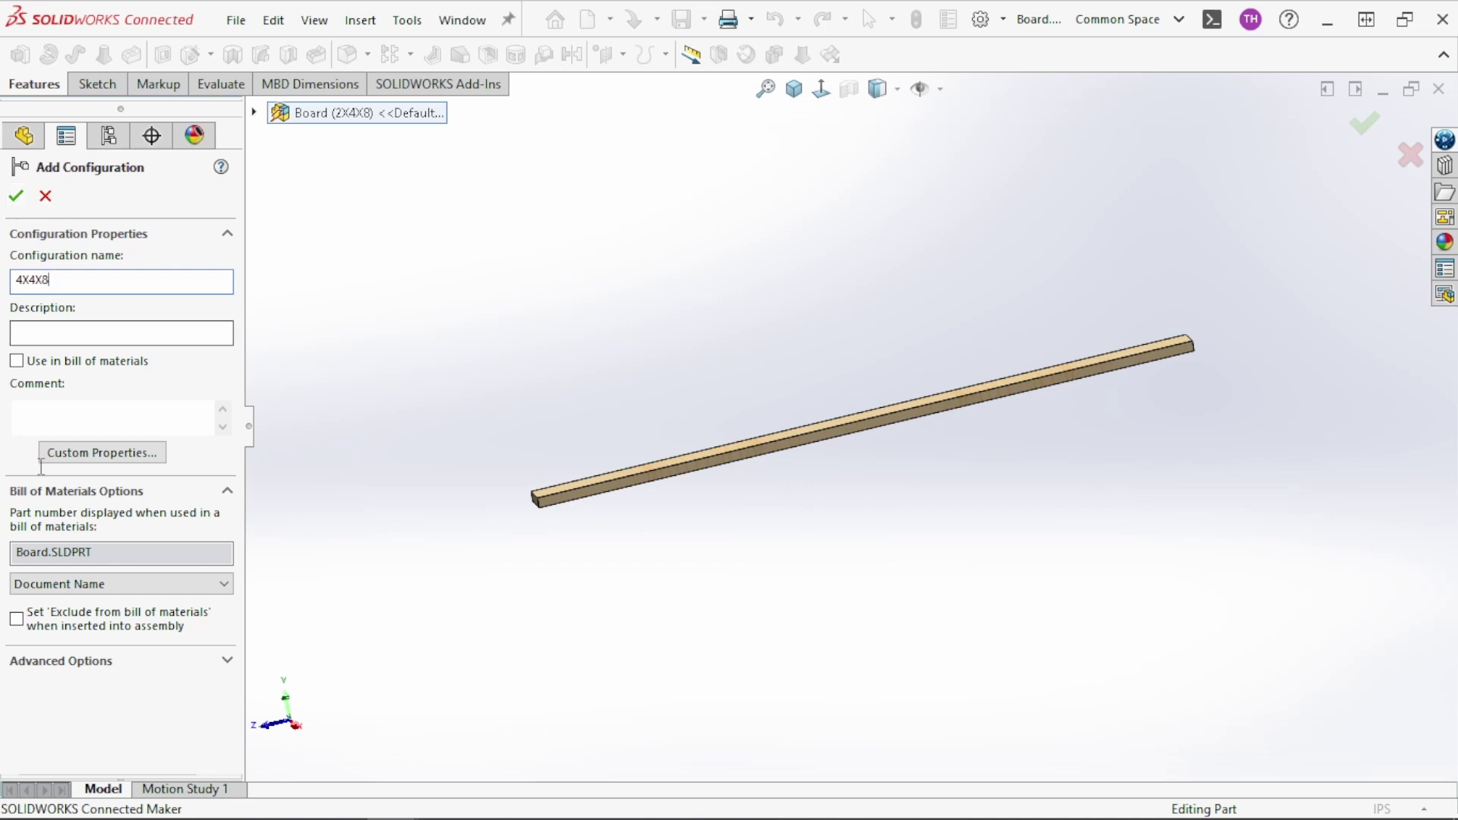
{"action": "left_click", "coordinate": [76, 583]}
{"action": "left_click", "coordinate": [80, 622]}
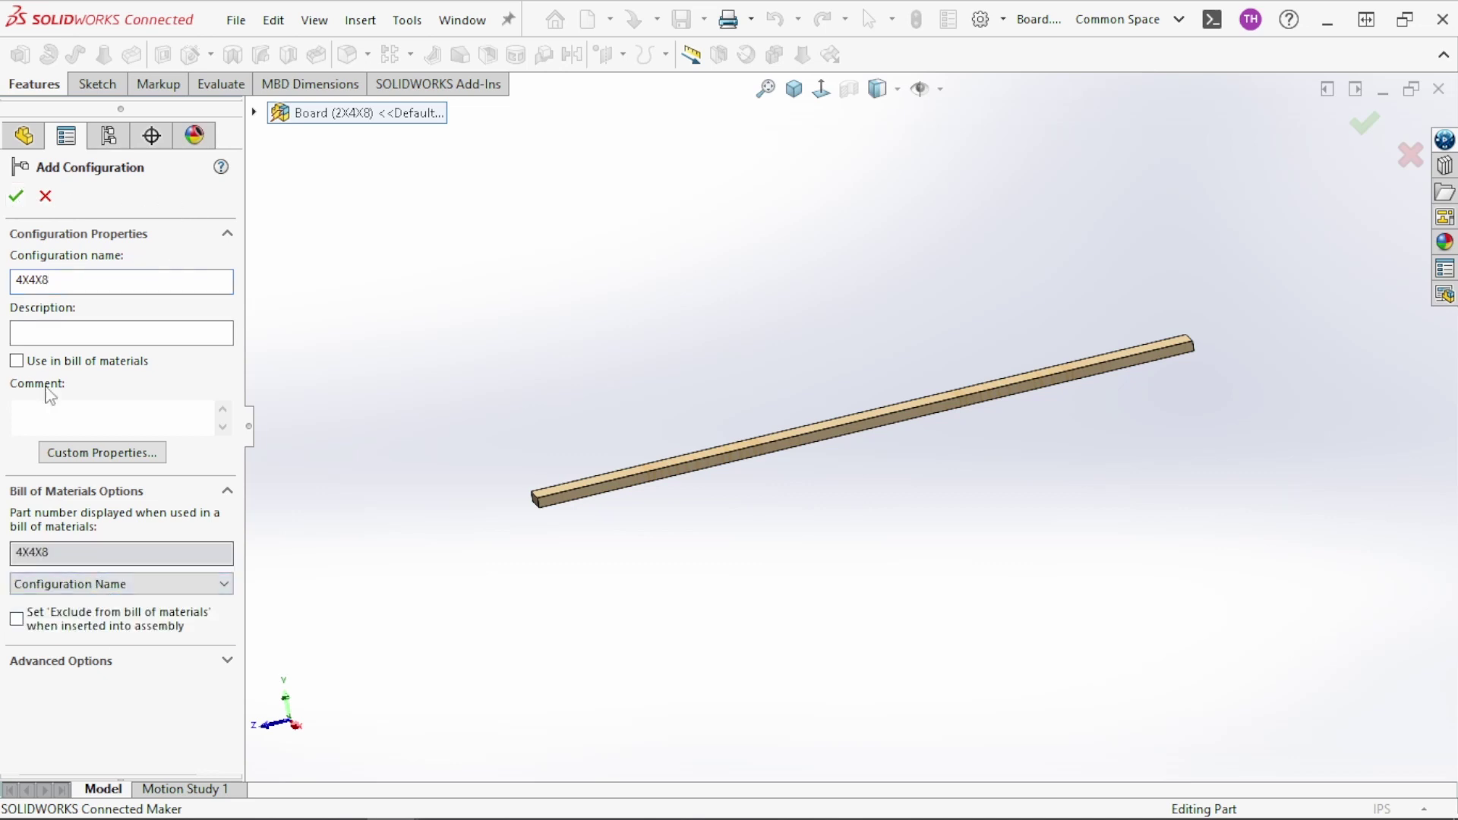
{"action": "left_click", "coordinate": [16, 198]}
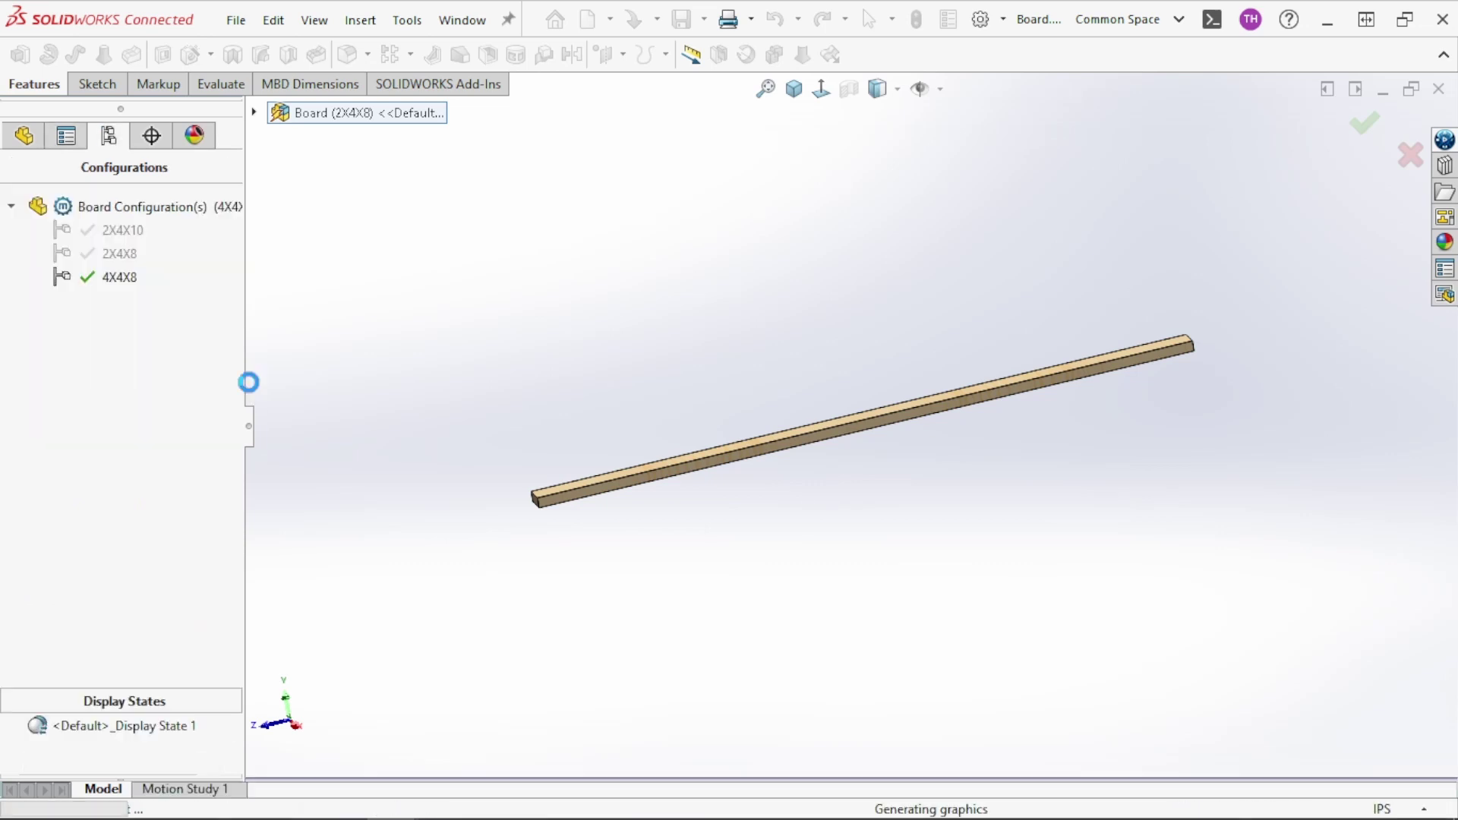
Open the sketch under the board's extrusion for editing in the 4X4X8 configuration
{"action": "left_click", "coordinate": [22, 141]}
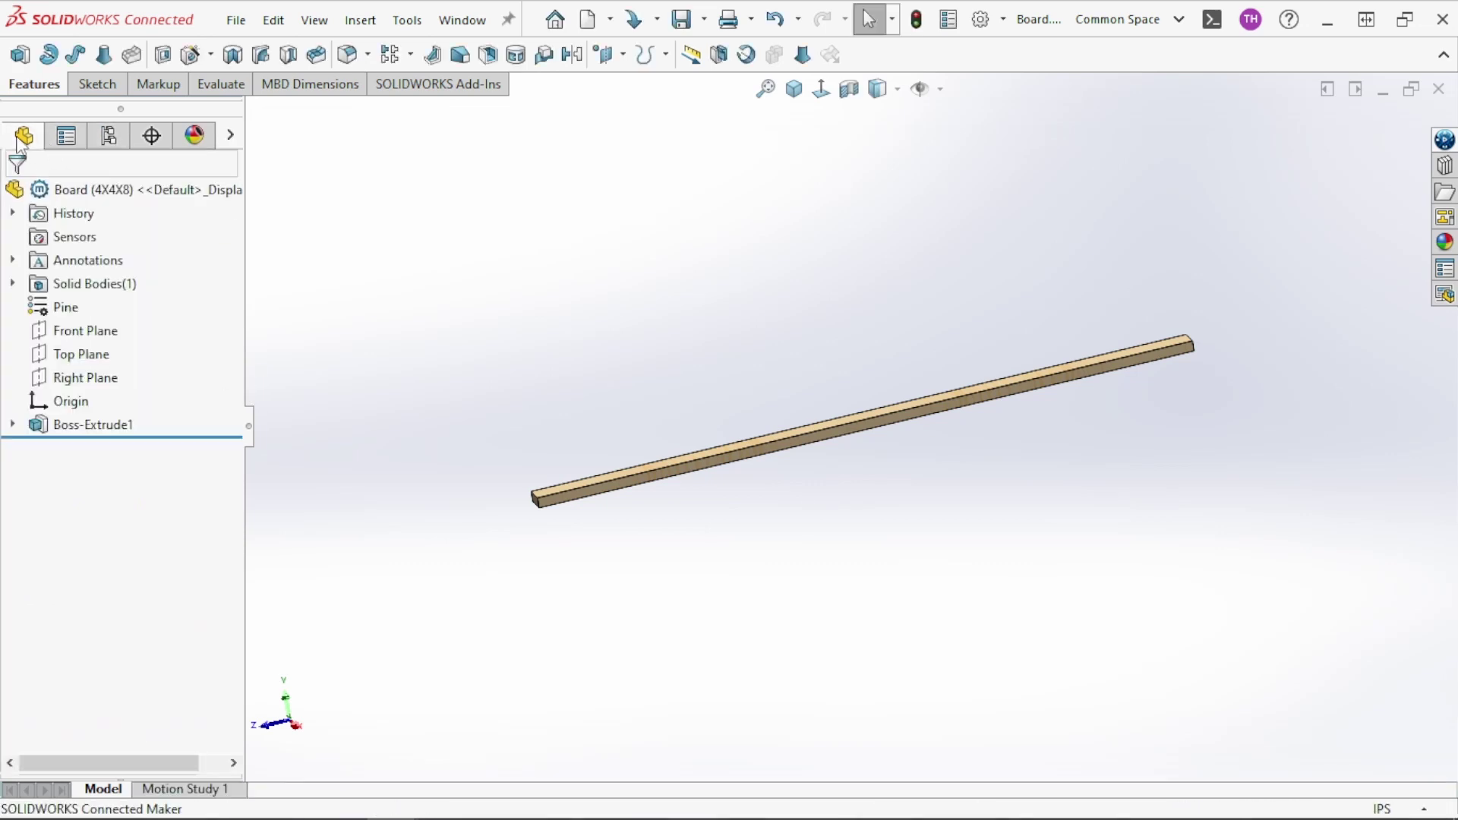
{"action": "left_click", "coordinate": [92, 423]}
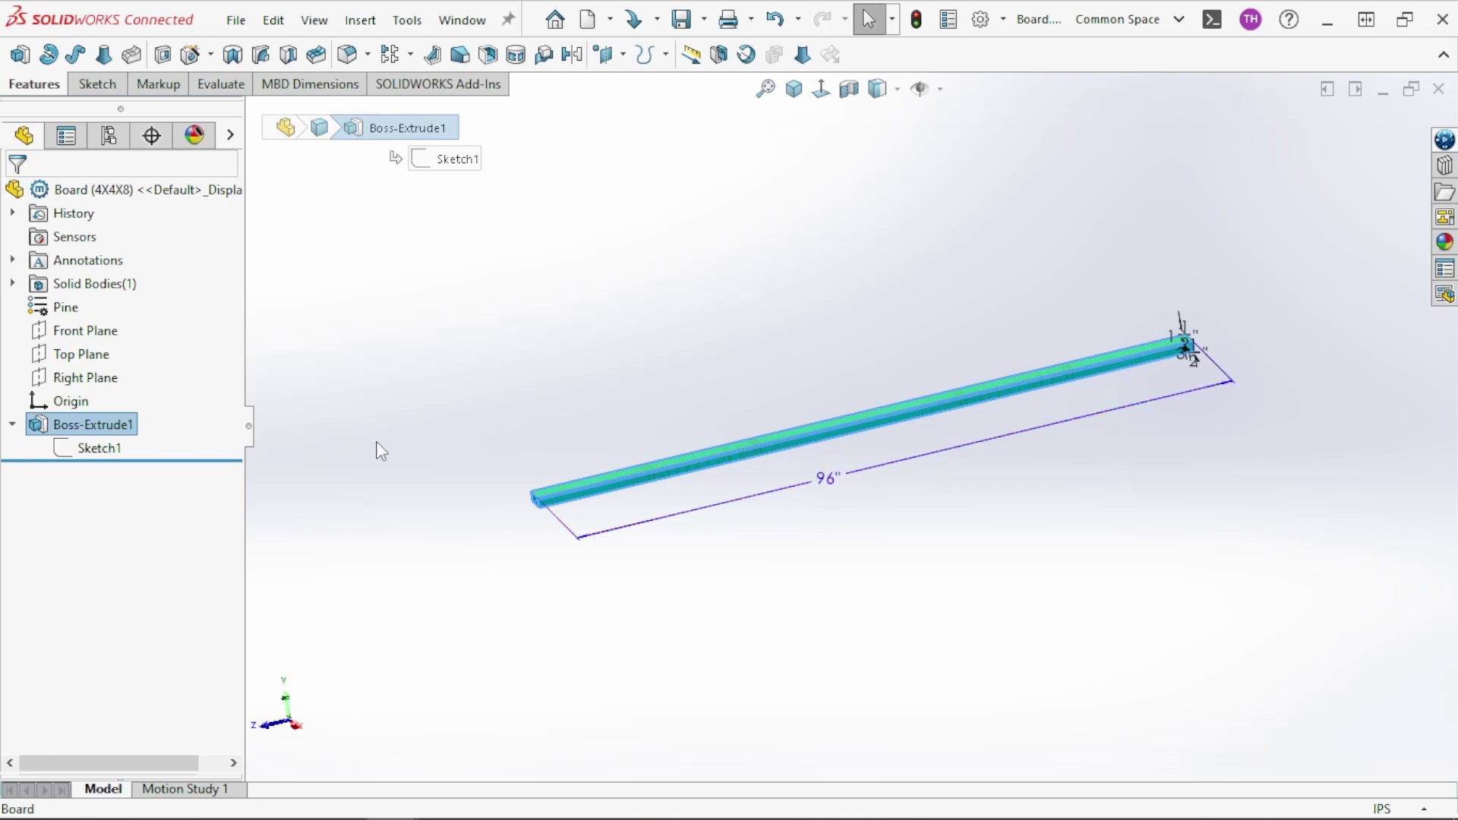
{"action": "left_click", "coordinate": [80, 448]}
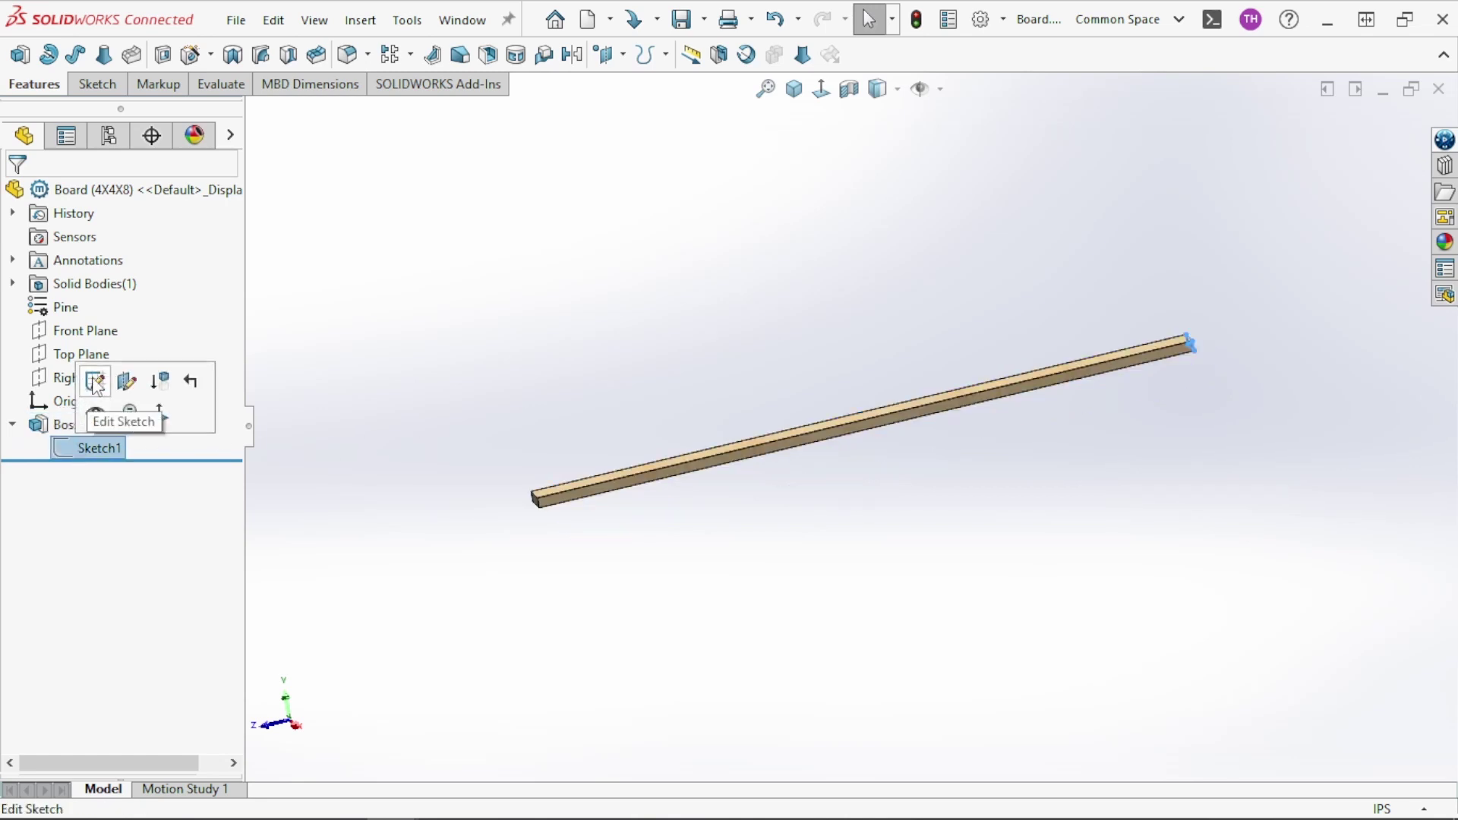
{"action": "left_click", "coordinate": [97, 381]}
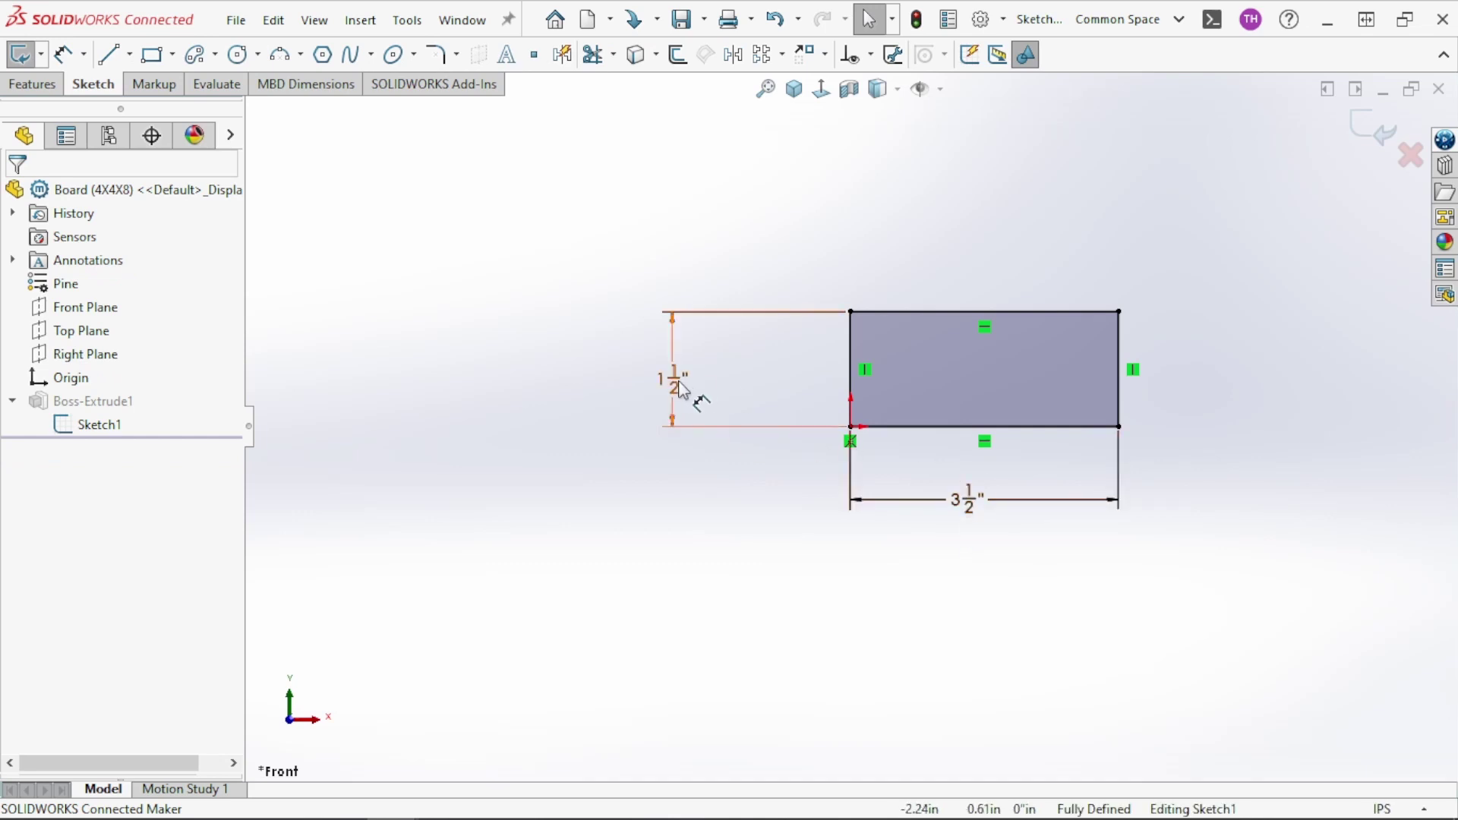
Limit the thickness dimension to this configuration only and set it to 3.5 inches
{"action": "left_click", "coordinate": [686, 387]}
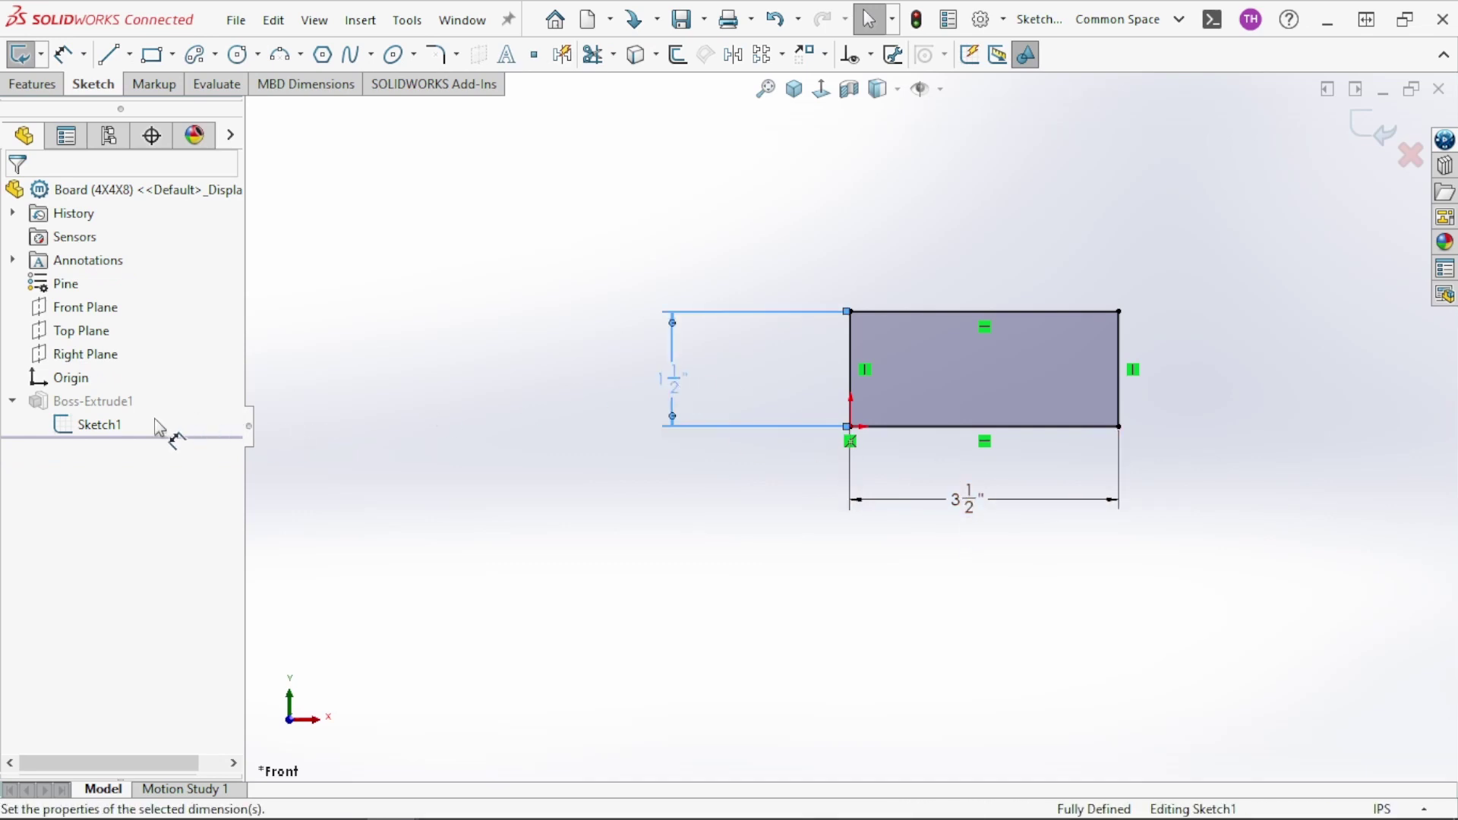
{"action": "left_click", "coordinate": [114, 598]}
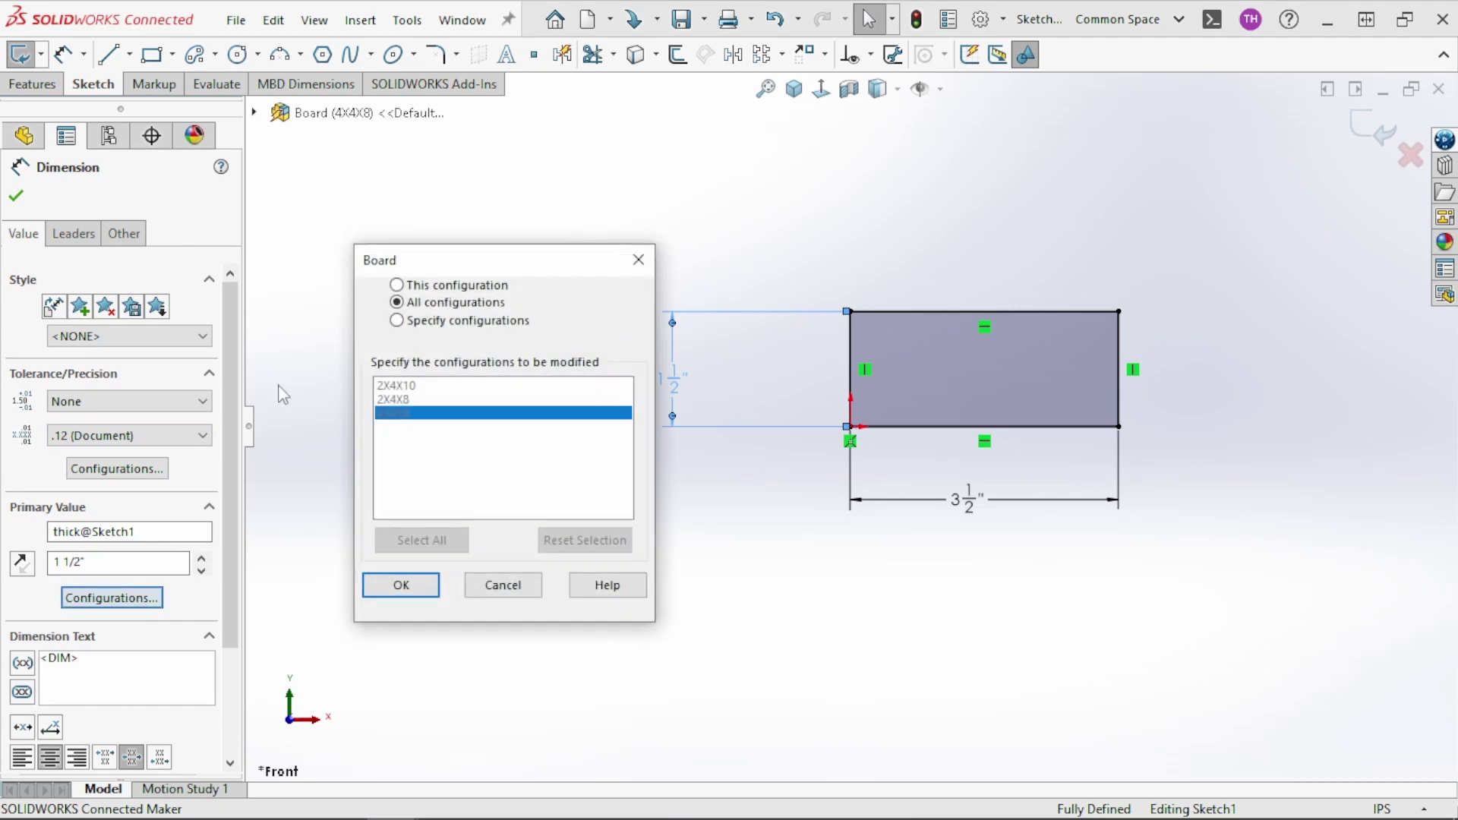
{"action": "left_click", "coordinate": [439, 295]}
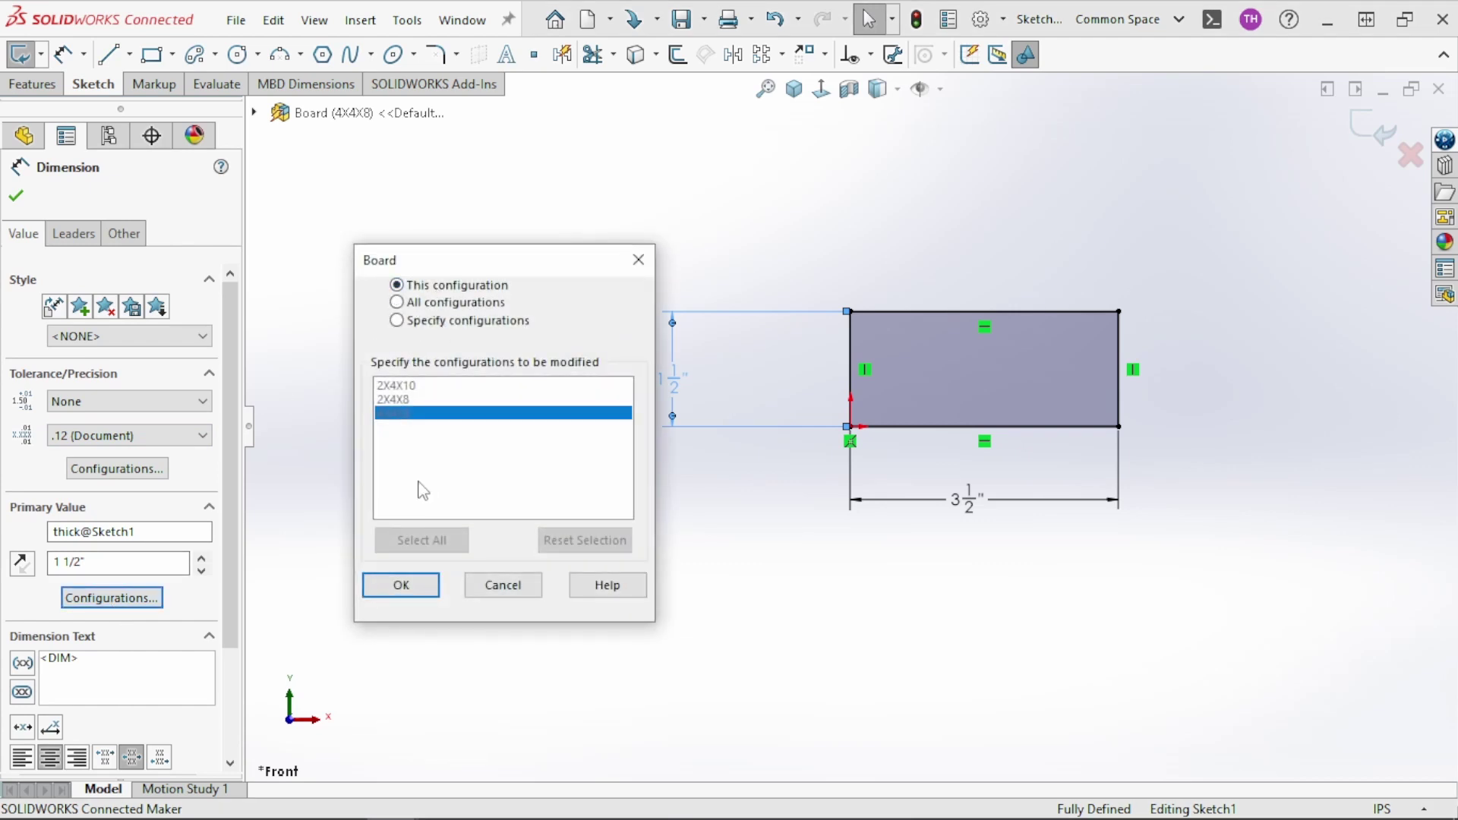
{"action": "left_click", "coordinate": [429, 594]}
{"action": "triple_click", "coordinate": [139, 570]}
{"action": "type", "text": "3.5"}
{"action": "key", "text": "Return"}
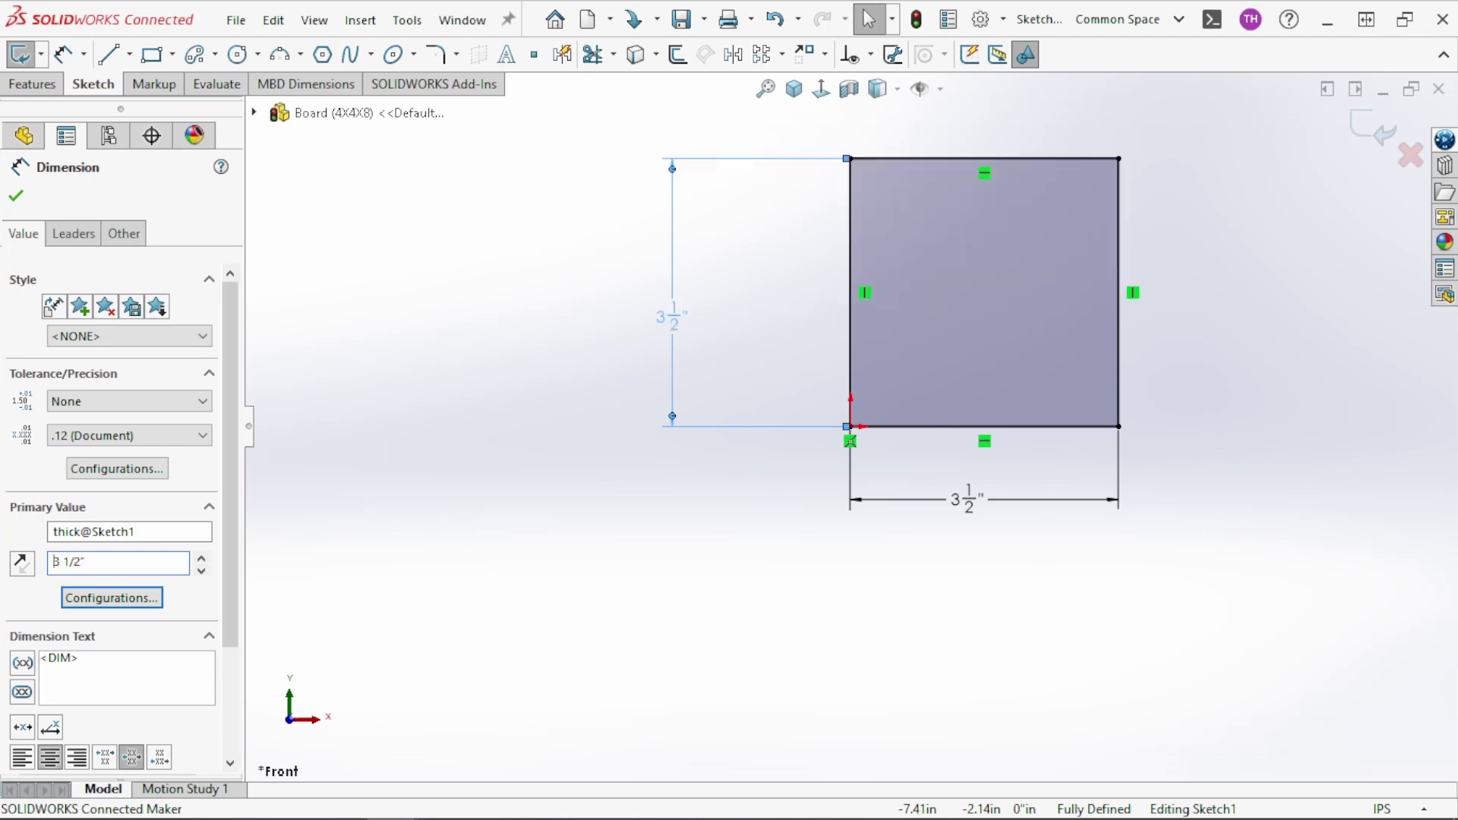
{"action": "key", "text": "Escape"}
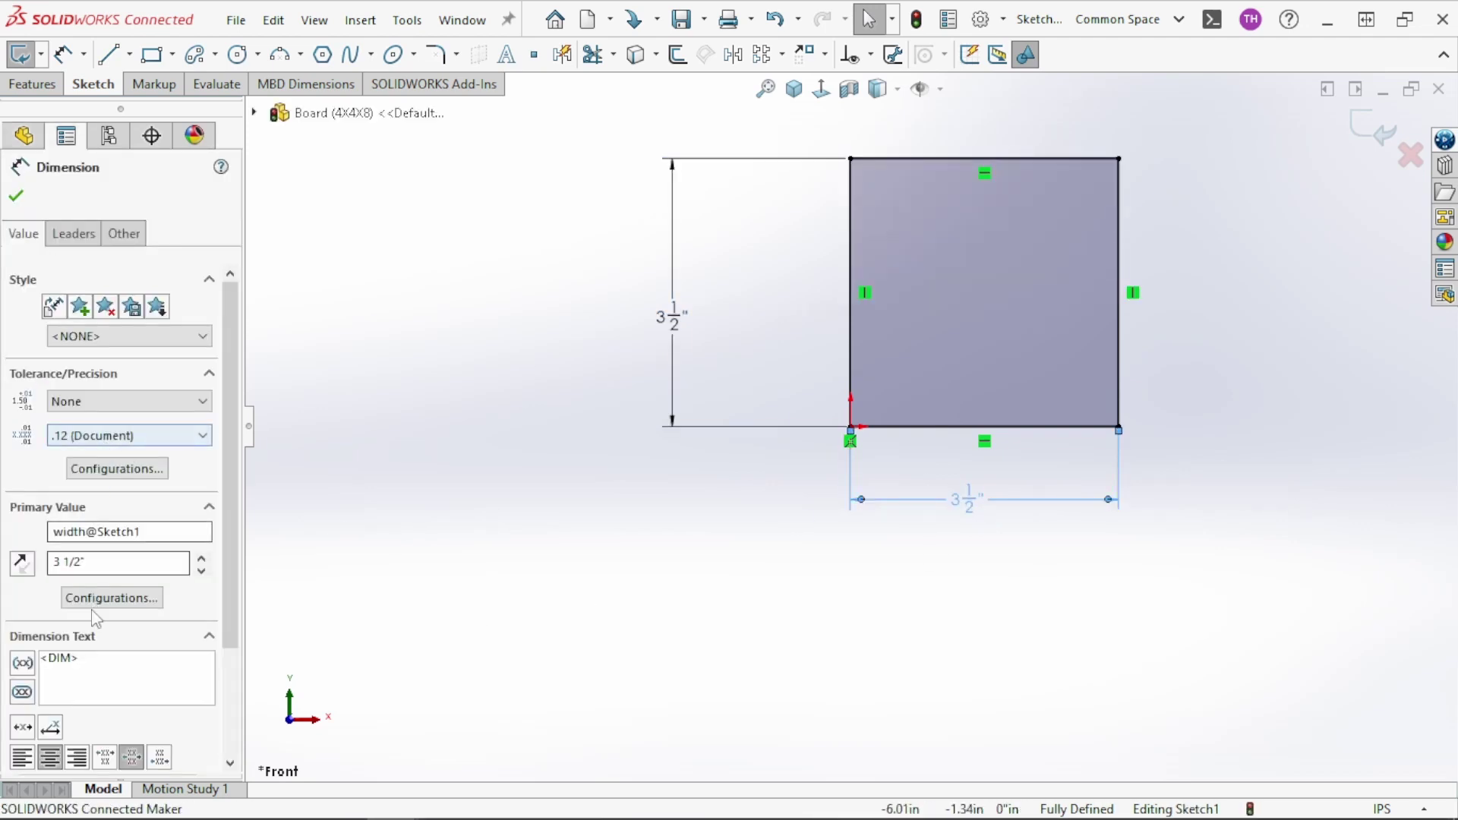
Limit the width dimension to this configuration only, then exit the sketch and show the board in isometric view
{"action": "left_click", "coordinate": [112, 598]}
{"action": "left_click", "coordinate": [425, 286]}
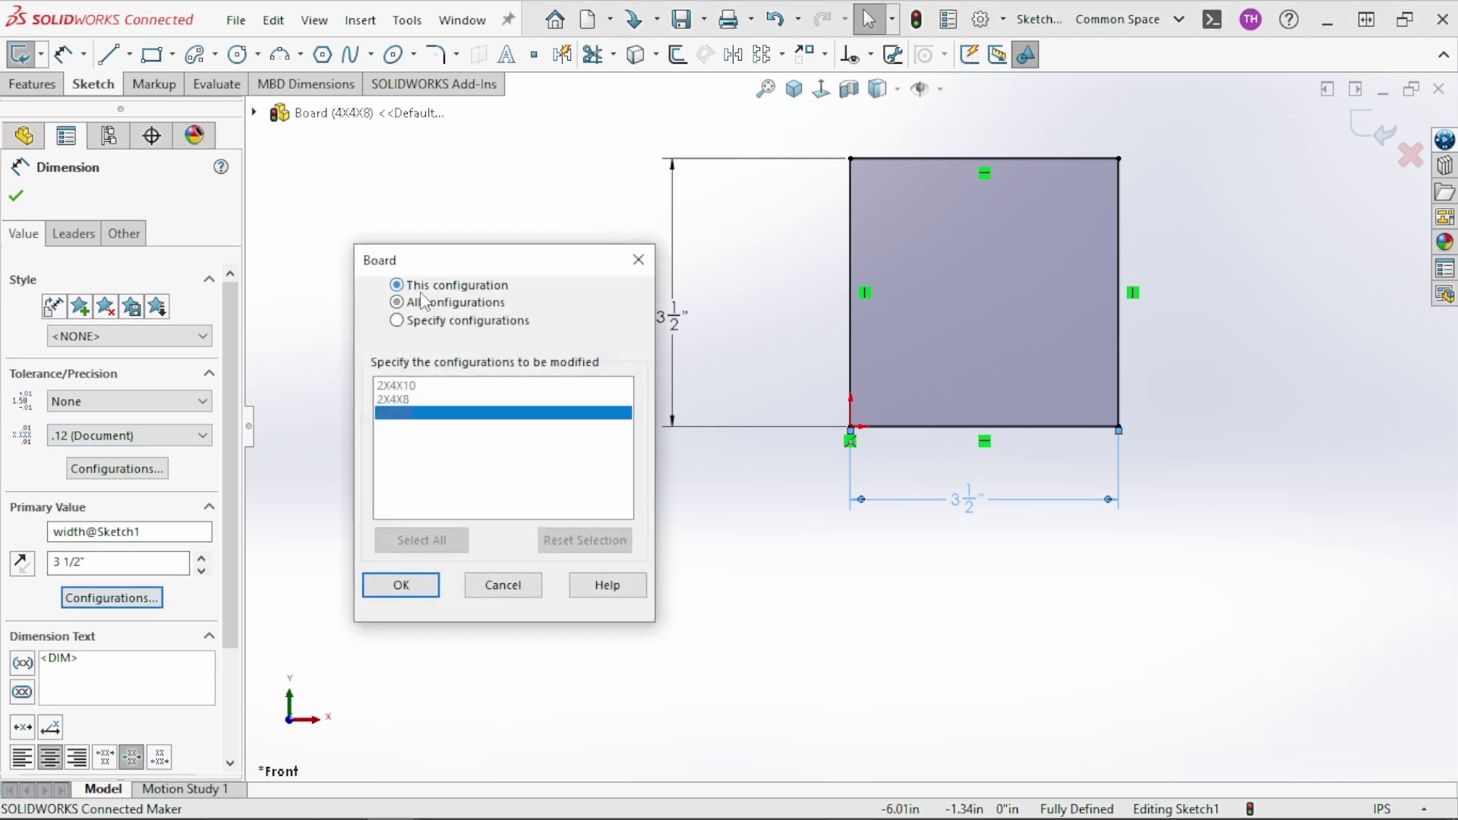
{"action": "left_click", "coordinate": [416, 585]}
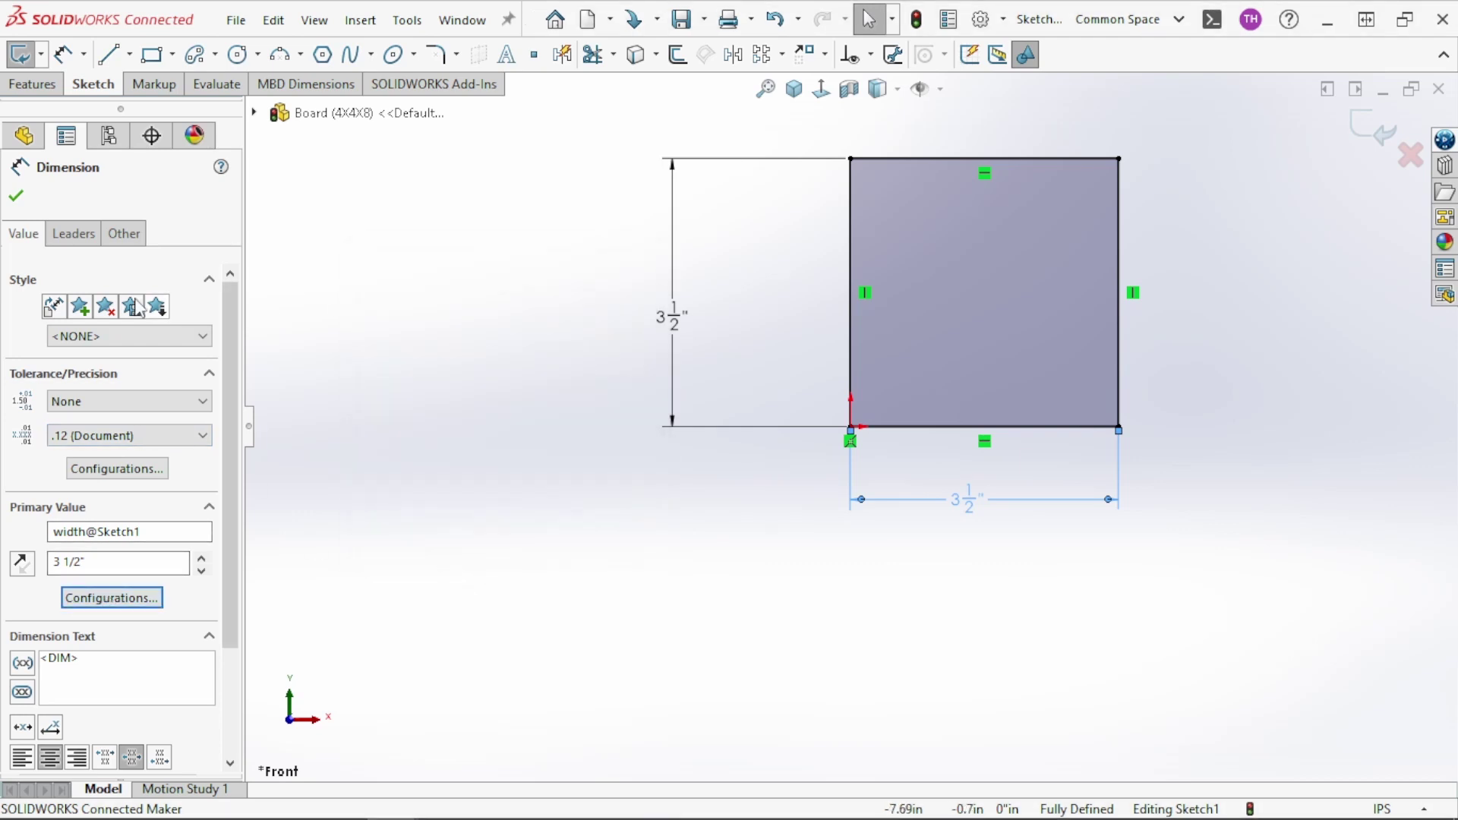
{"action": "left_click", "coordinate": [16, 196]}
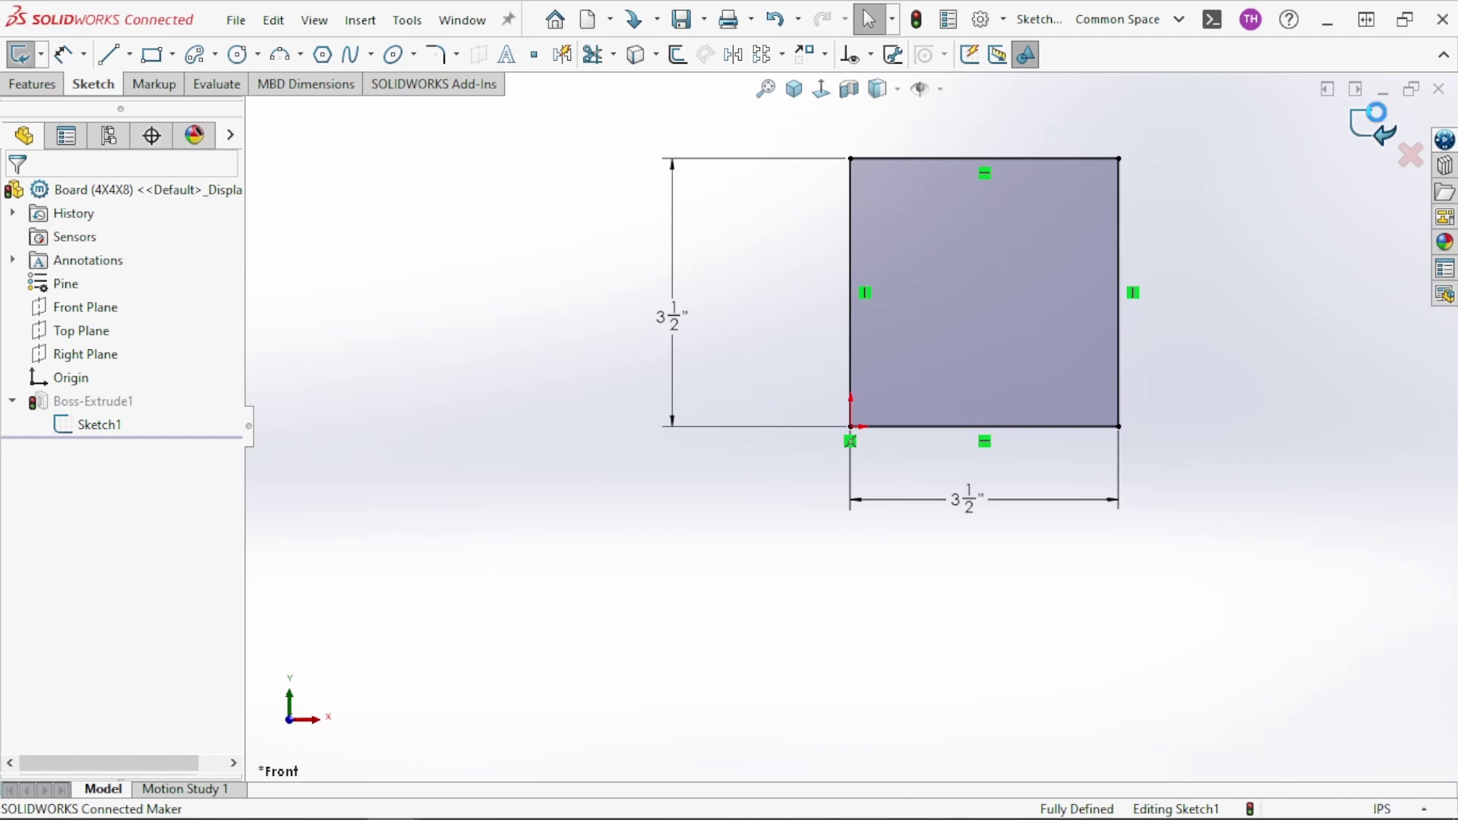
{"action": "left_click", "coordinate": [793, 88]}
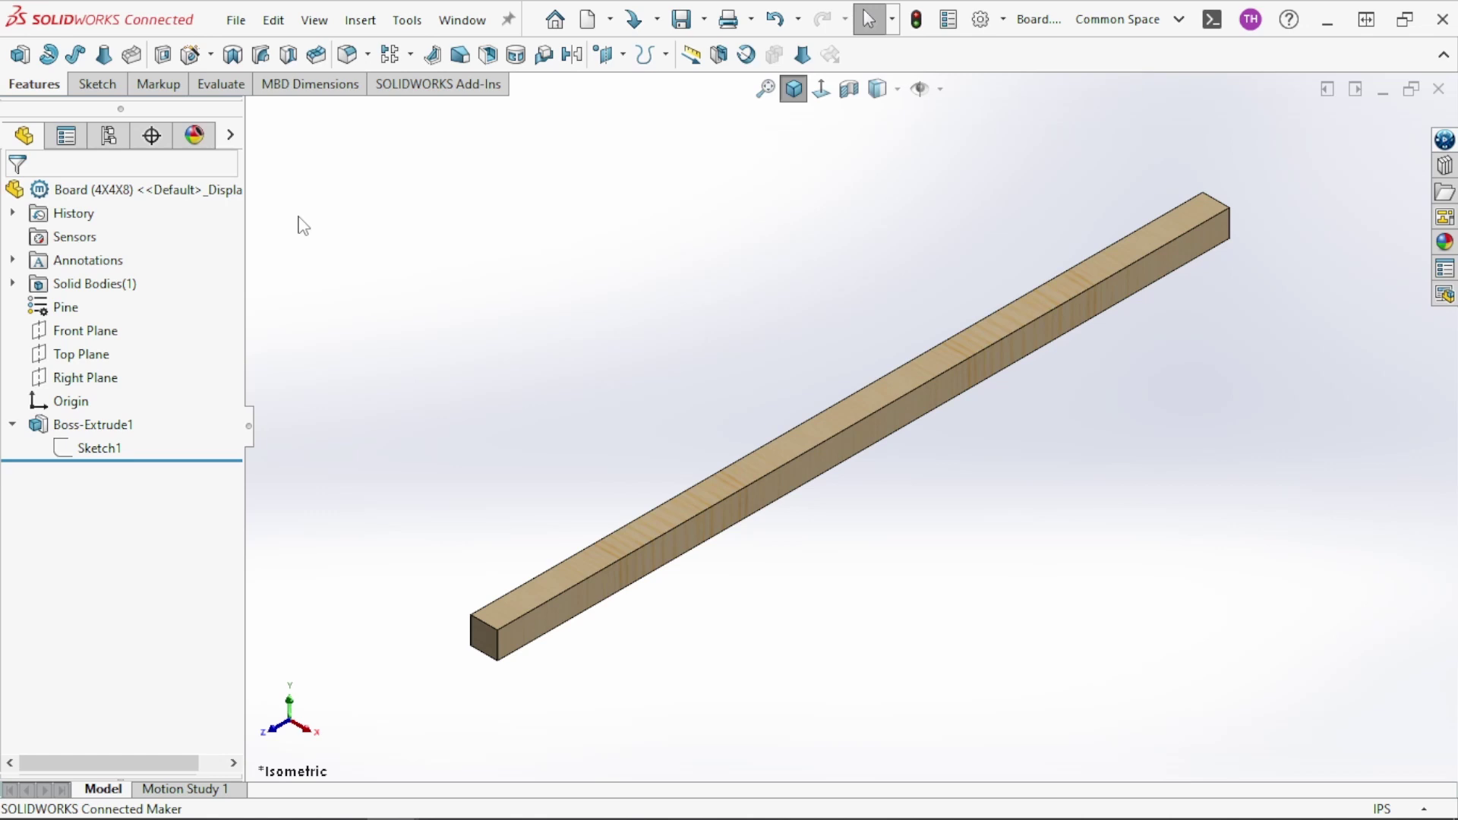
Insert an auto-created Excel design table for the board's configurations and close its embedded sheet
{"action": "left_click", "coordinate": [110, 141]}
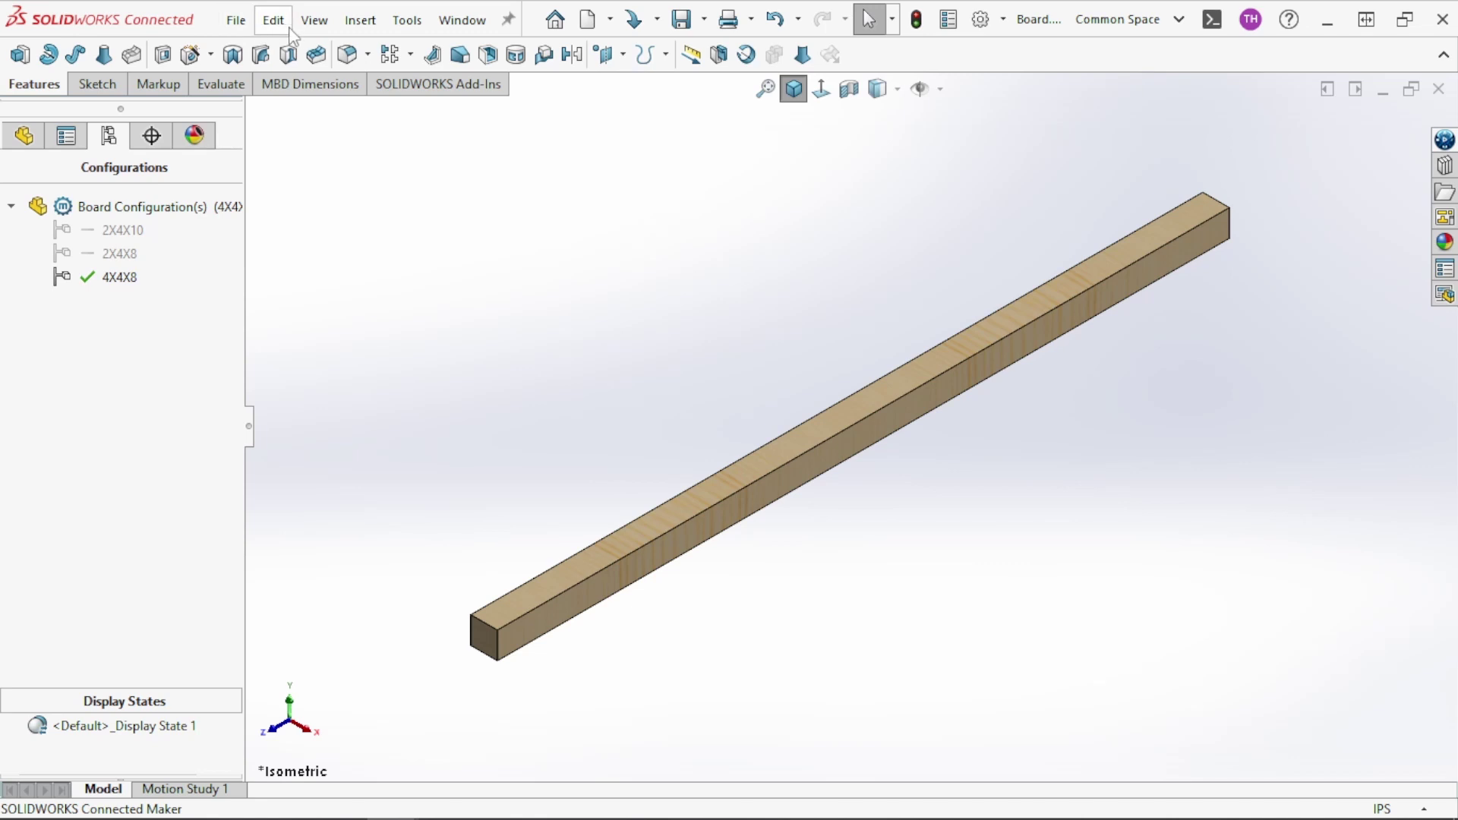
{"action": "left_click", "coordinate": [360, 21]}
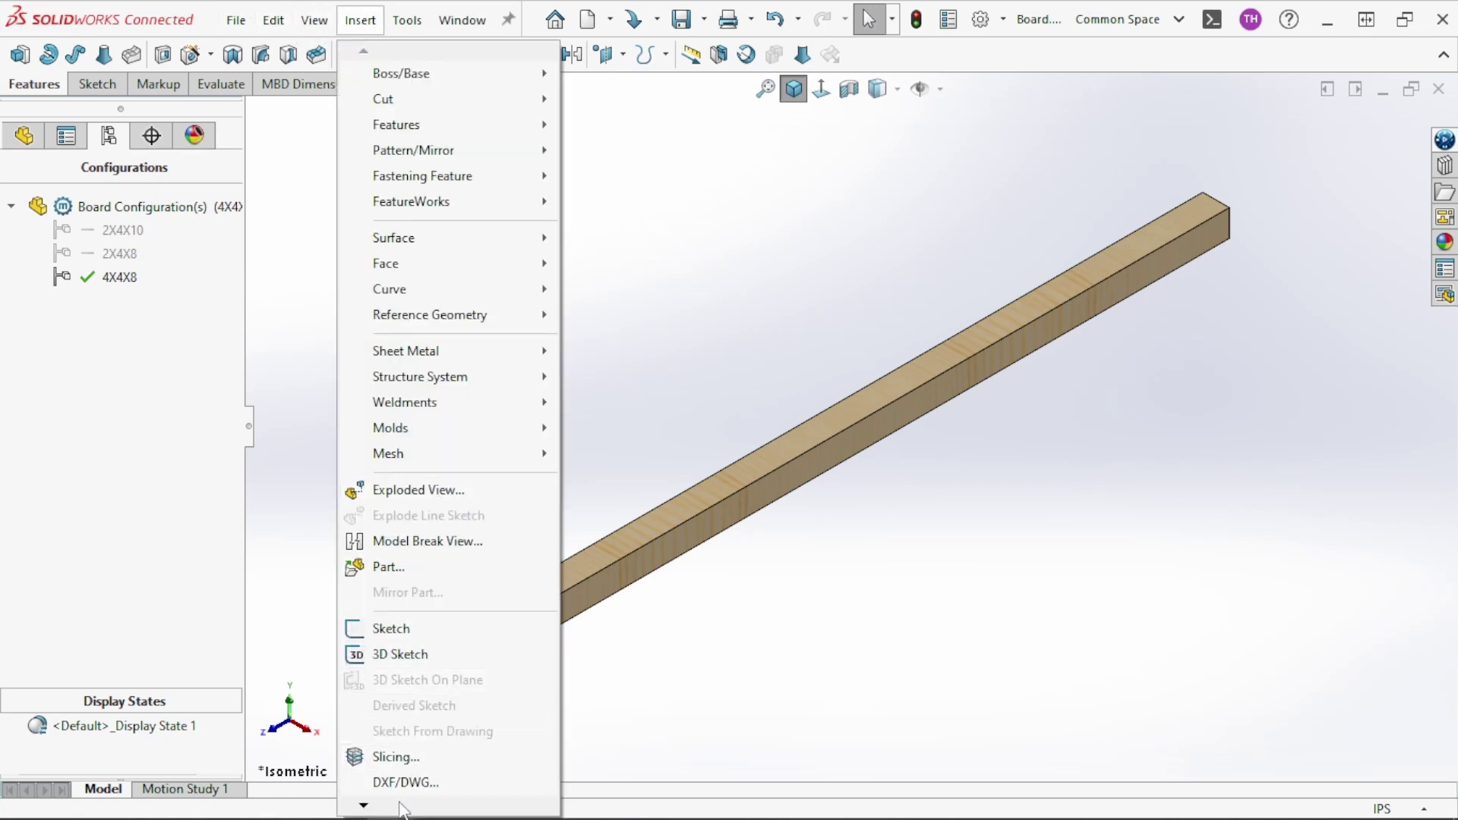
{"action": "mouse_move", "coordinate": [372, 811]}
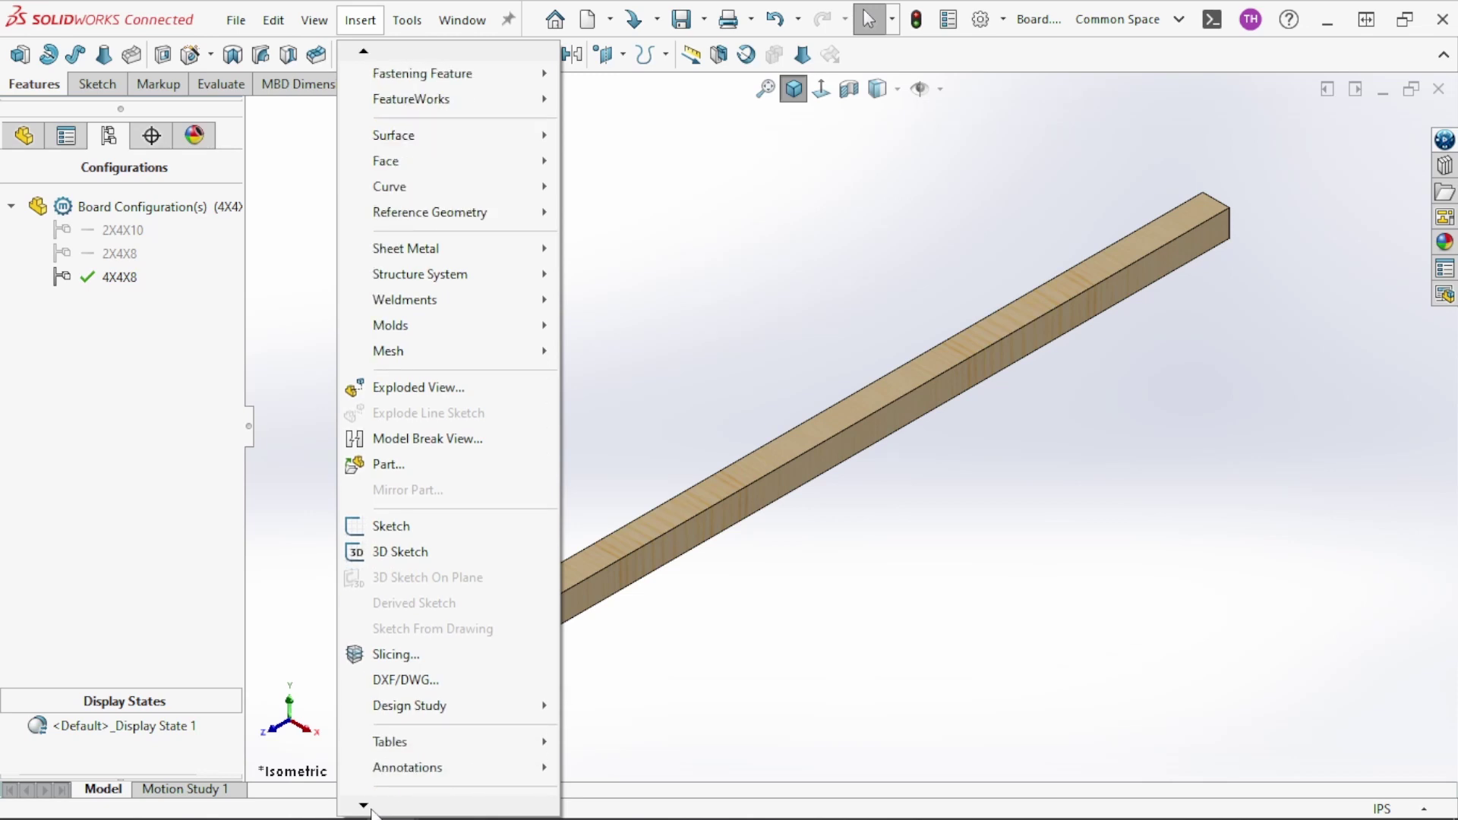
{"action": "mouse_move", "coordinate": [412, 725]}
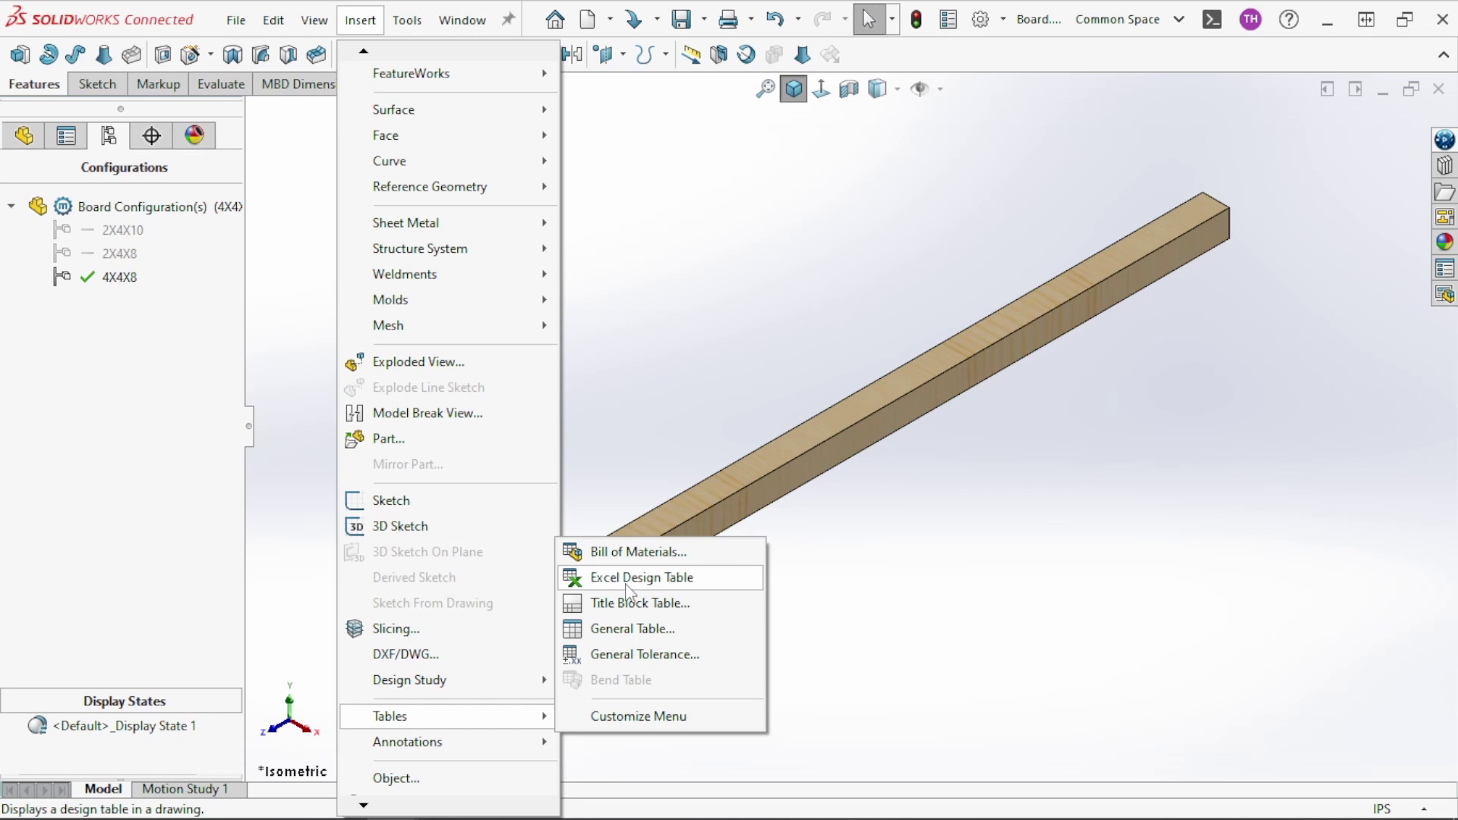
{"action": "left_click", "coordinate": [627, 579]}
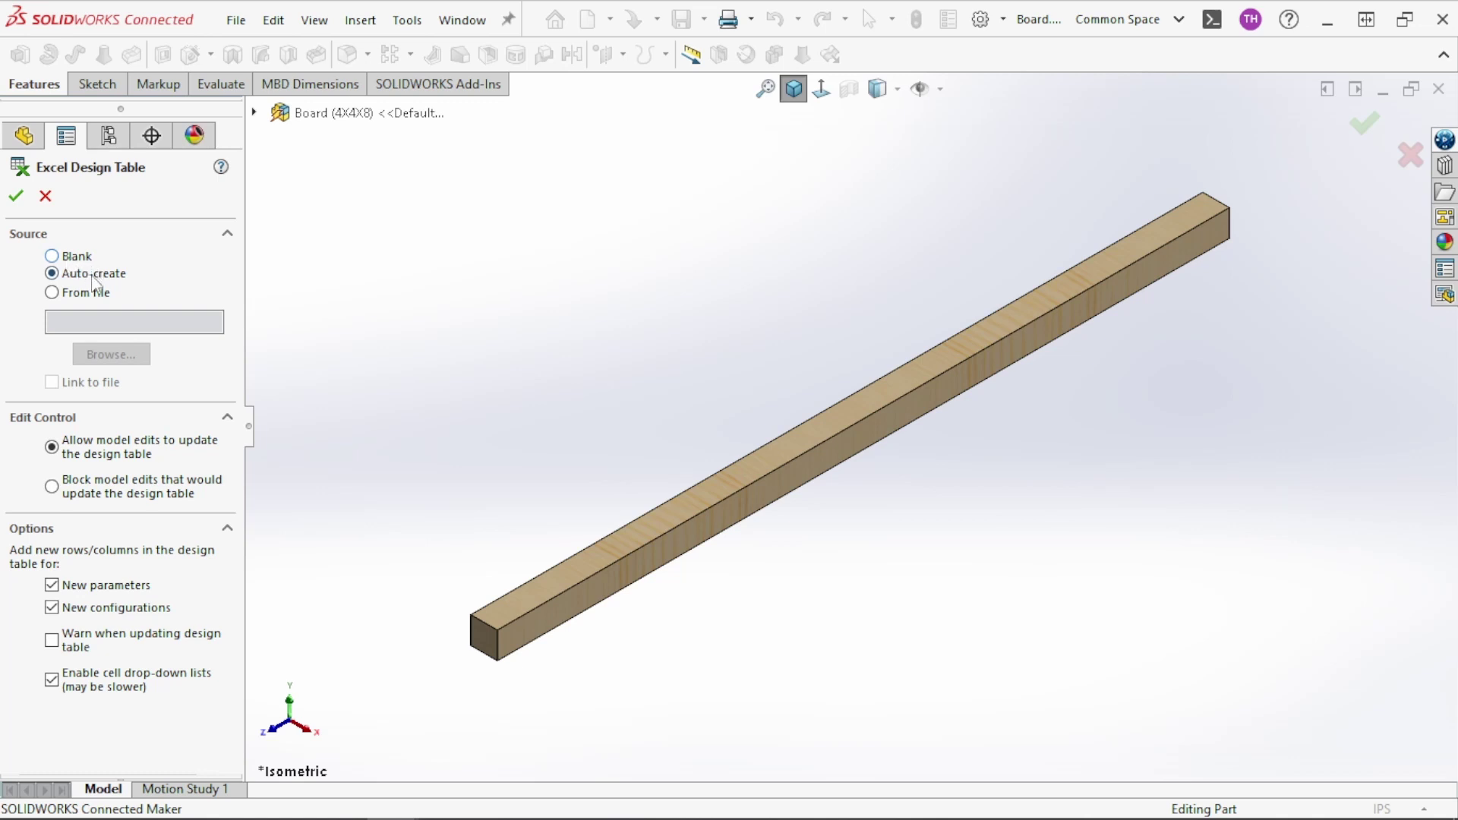
{"action": "left_click", "coordinate": [27, 199]}
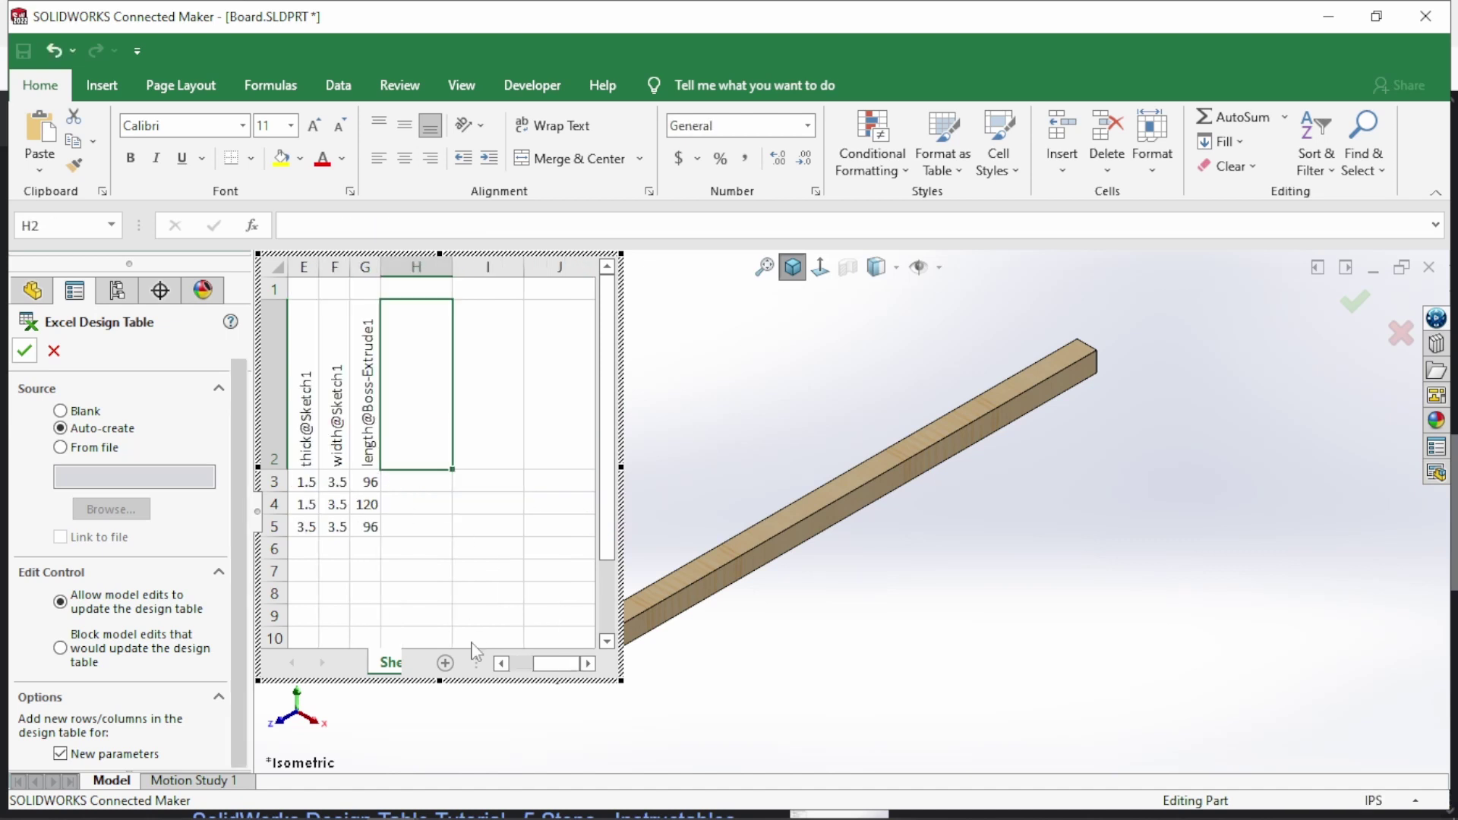
{"action": "mouse_move", "coordinate": [556, 668]}
{"action": "left_mouse_down"}
{"action": "mouse_move", "coordinate": [507, 667]}
{"action": "mouse_move", "coordinate": [566, 671]}
{"action": "left_mouse_up"}
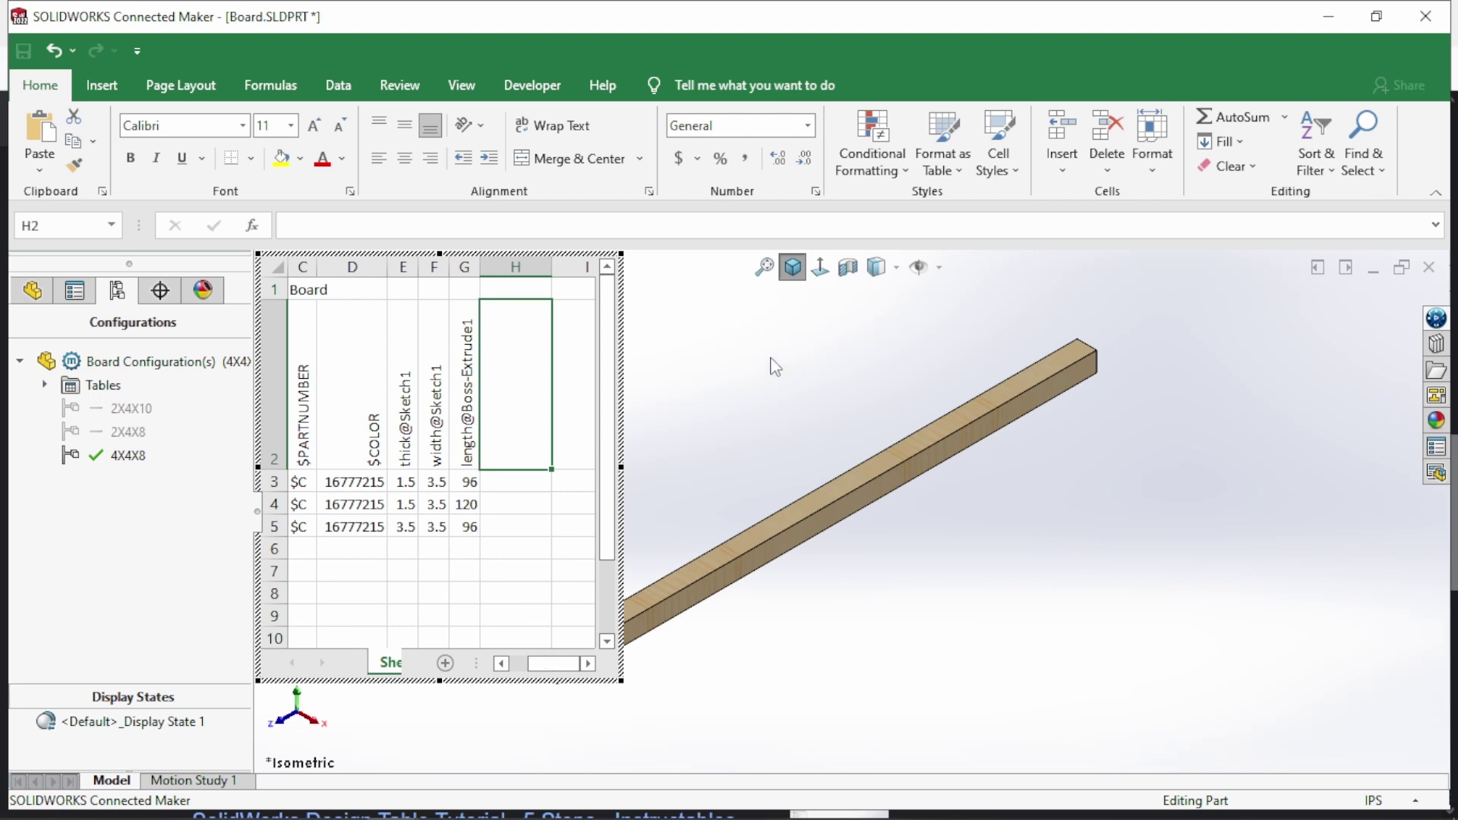
{"action": "left_click", "coordinate": [812, 377]}
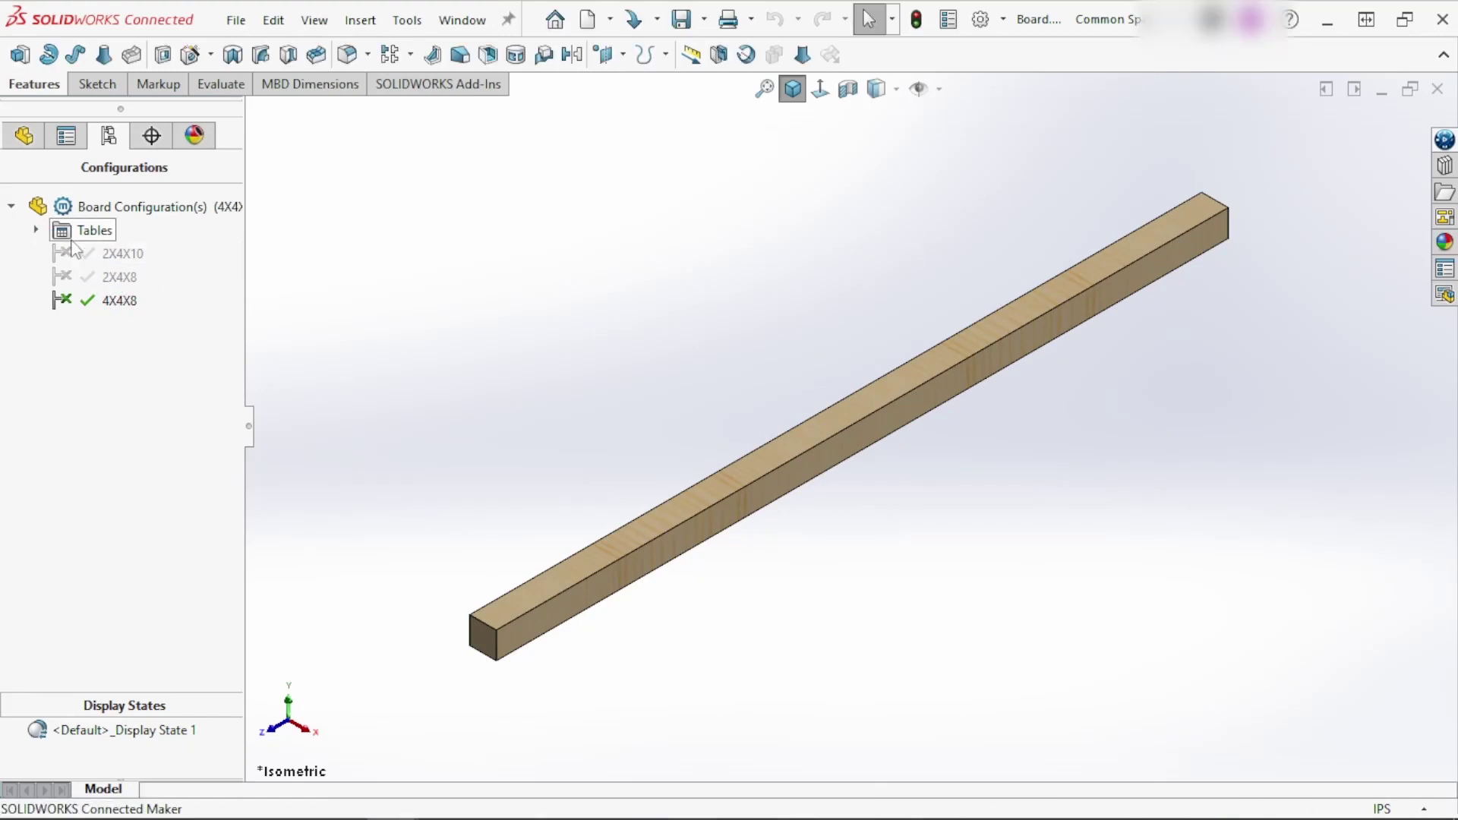
Open the board's Excel design table for editing in a new window
{"action": "left_click", "coordinate": [36, 230]}
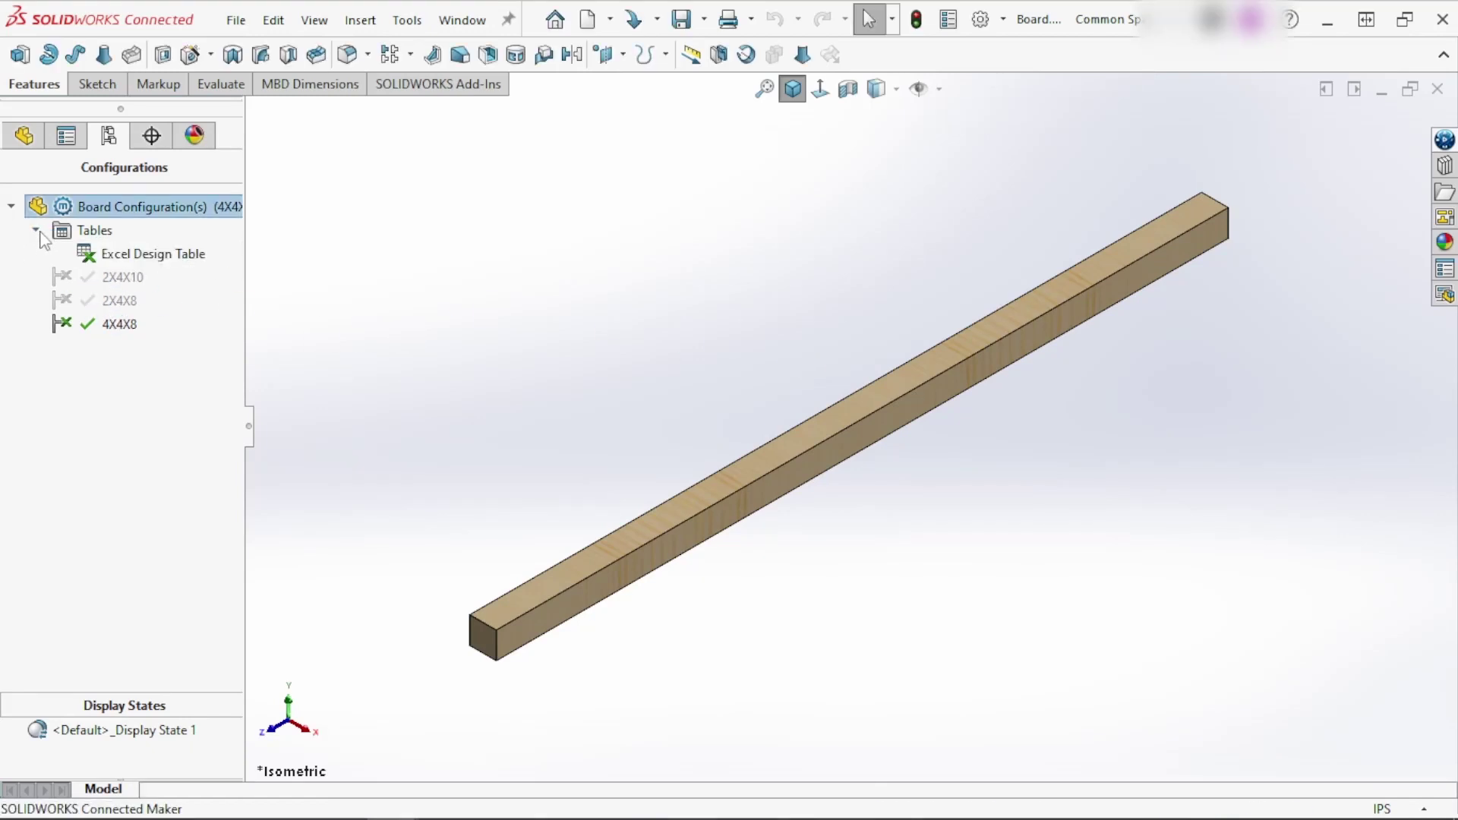
{"action": "right_click", "coordinate": [164, 267]}
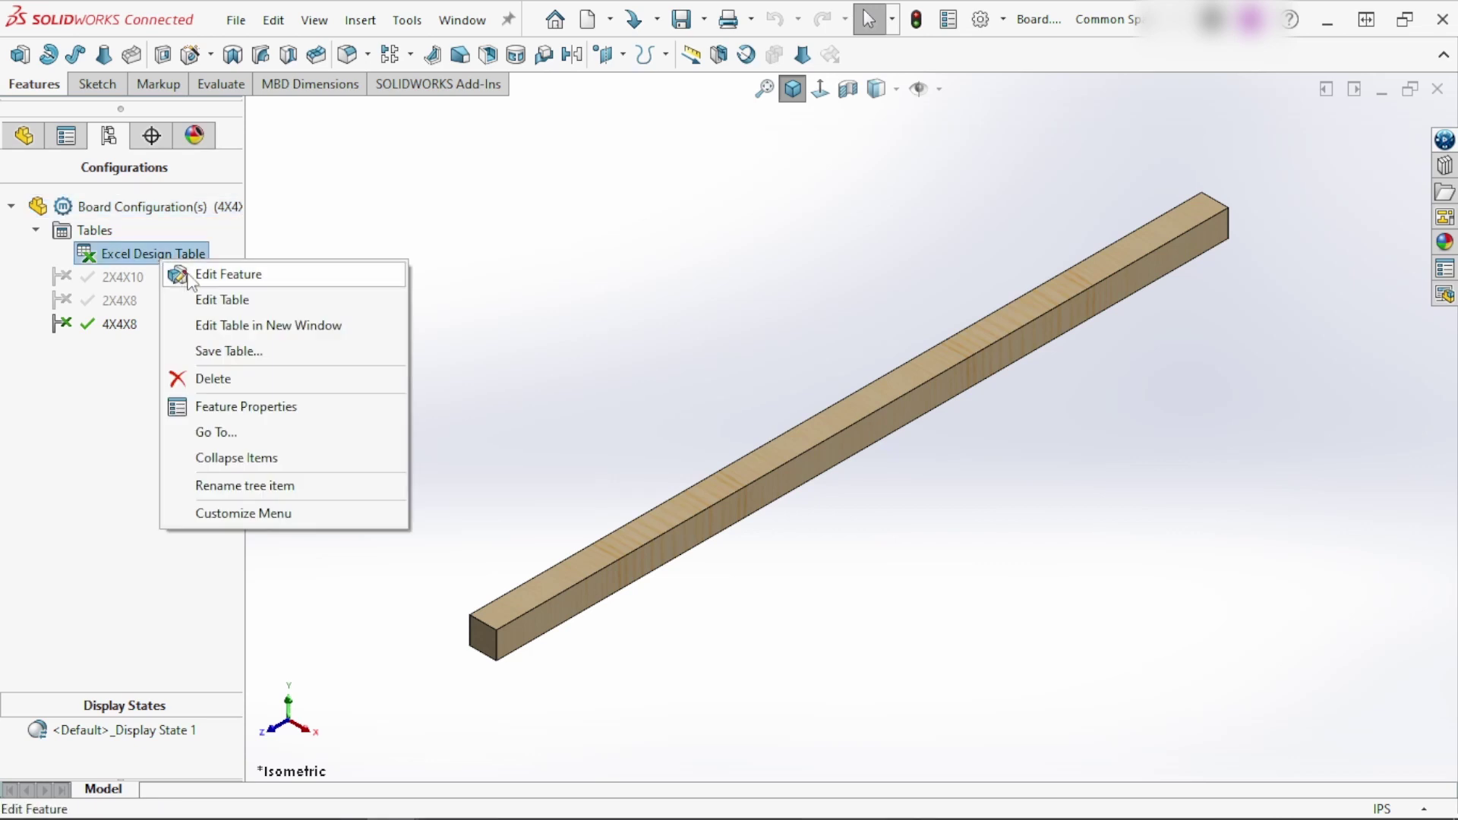
{"action": "left_click", "coordinate": [257, 328]}
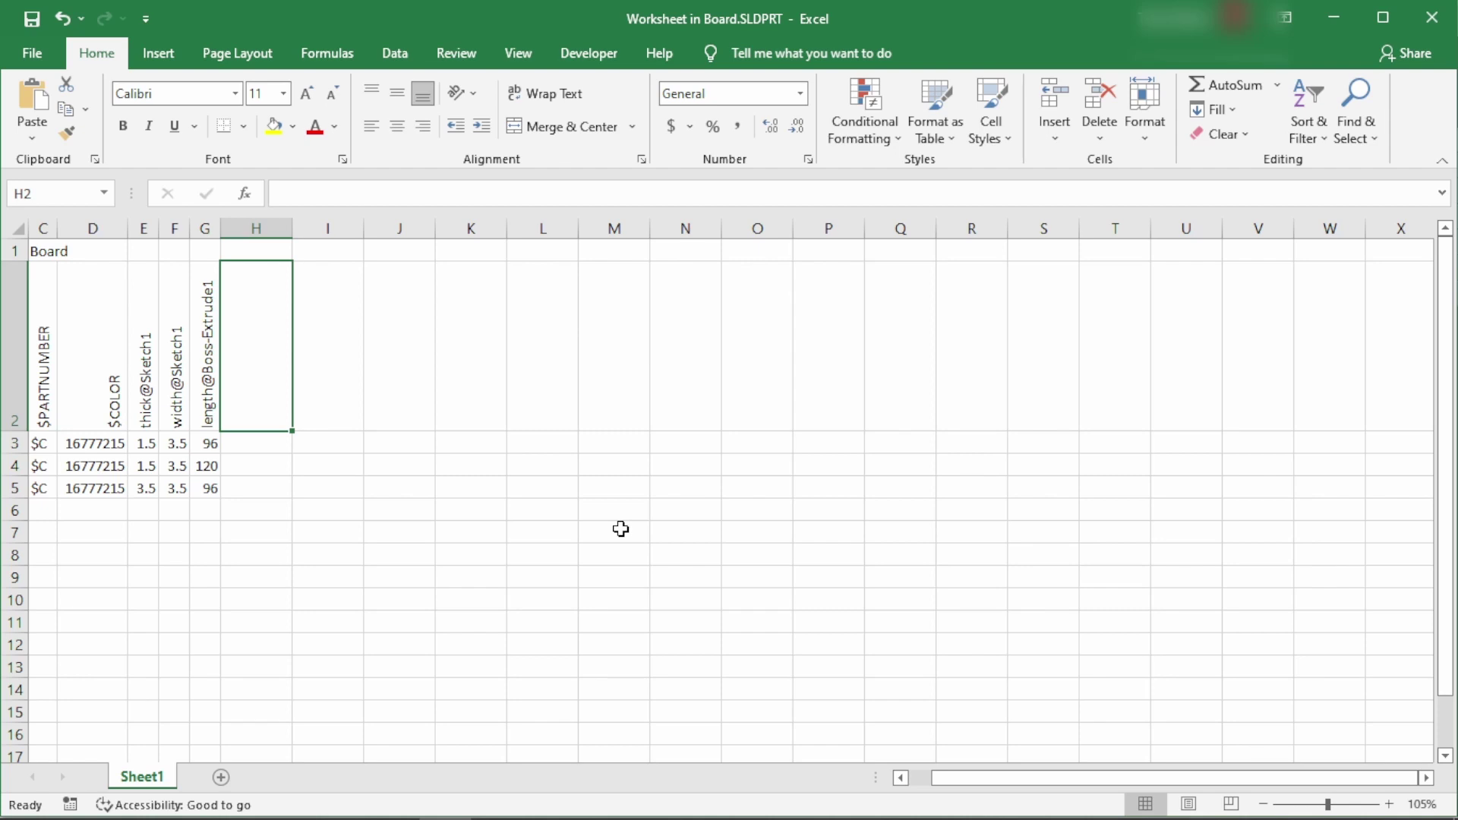
Copy the 4X4X8 configuration row into row 6 and rename the copied configuration 4X4X10
{"action": "left_click_drag", "start_coordinate": [1052, 780], "coordinate": [928, 784]}
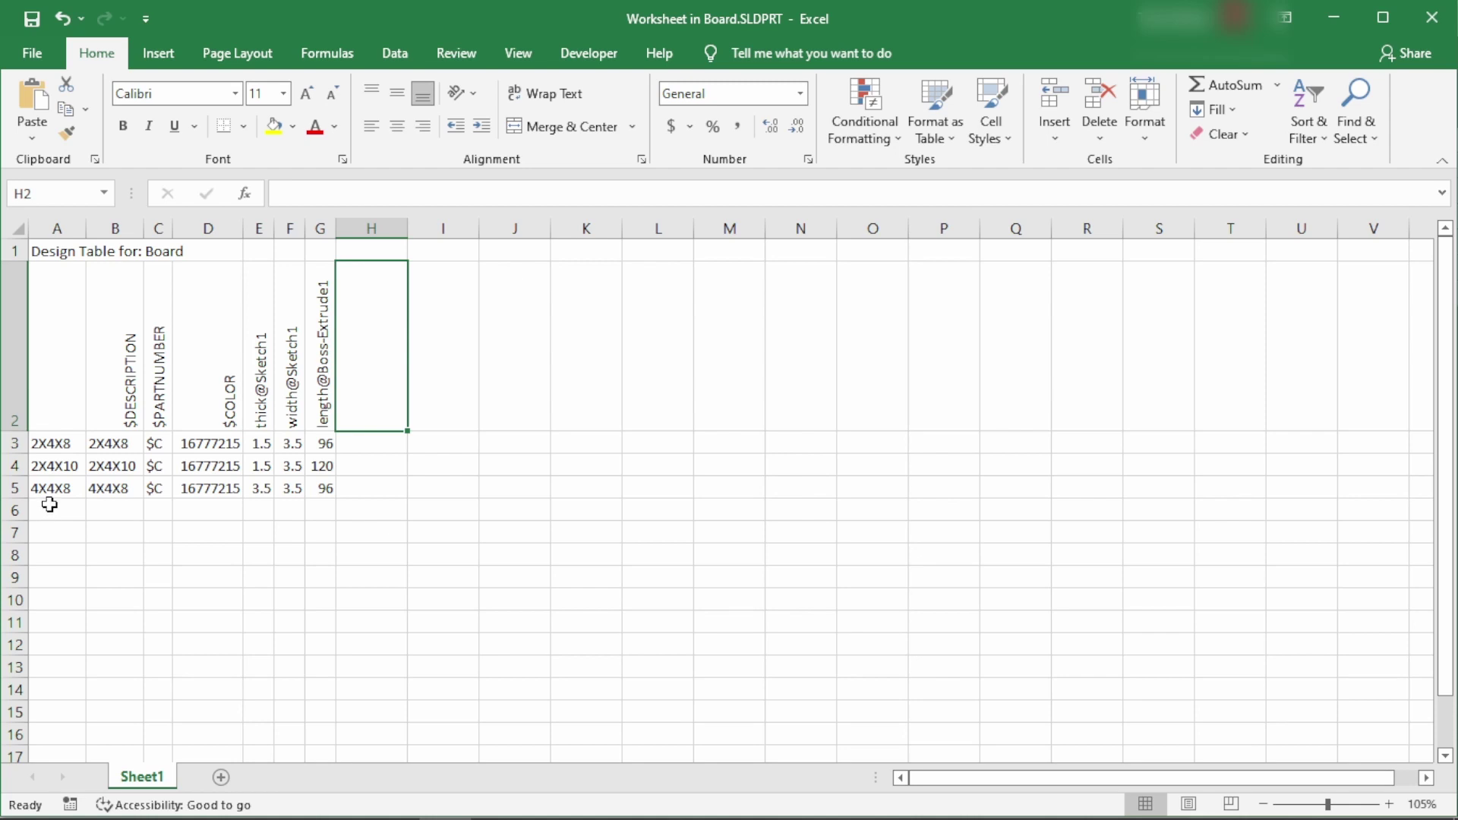
{"action": "left_click", "coordinate": [14, 488]}
{"action": "key", "text": "ctrl+c"}
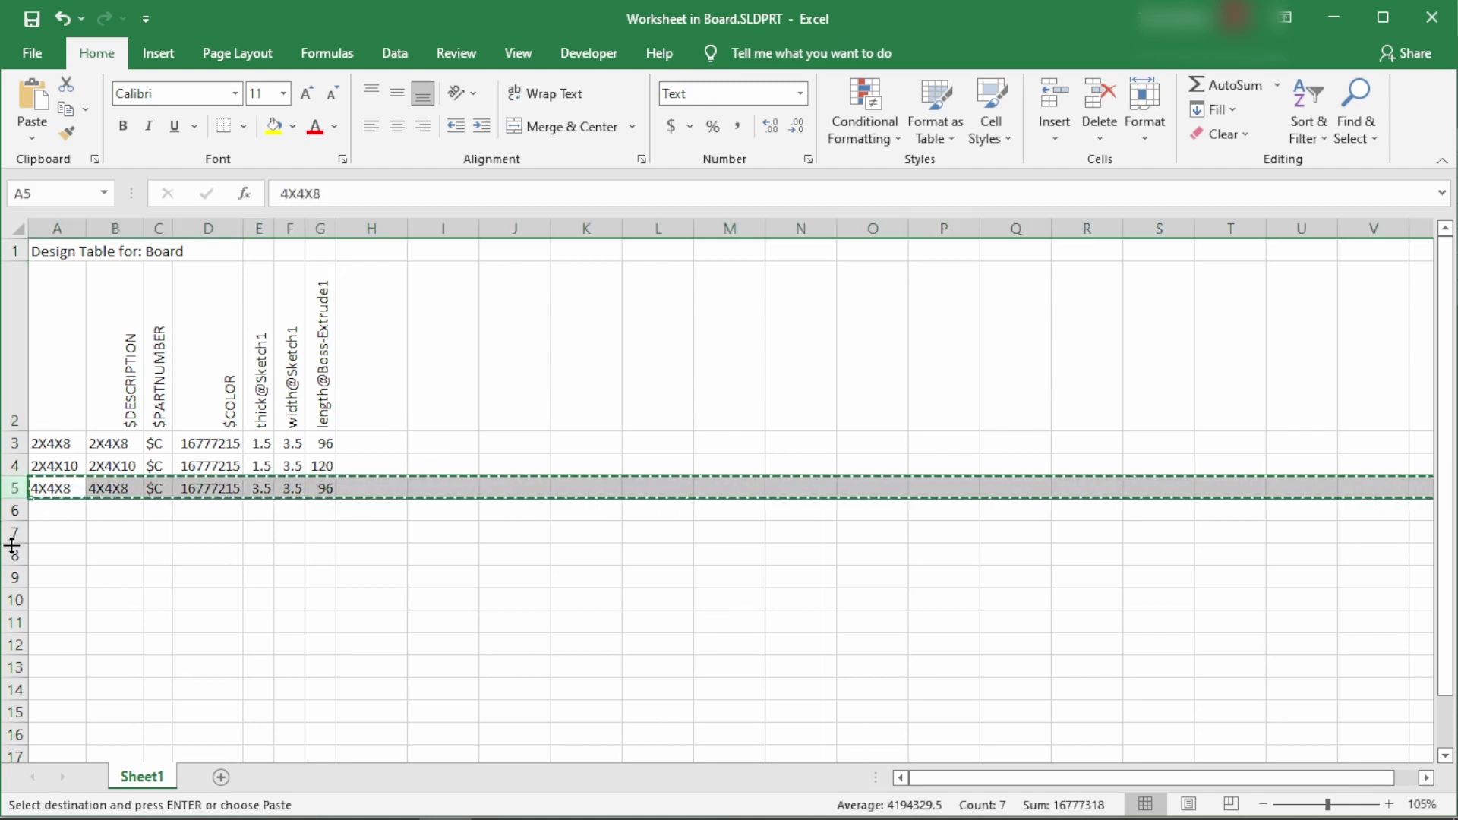
{"action": "left_click", "coordinate": [49, 510]}
{"action": "key", "text": "ctrl+v"}
{"action": "left_click", "coordinate": [64, 505]}
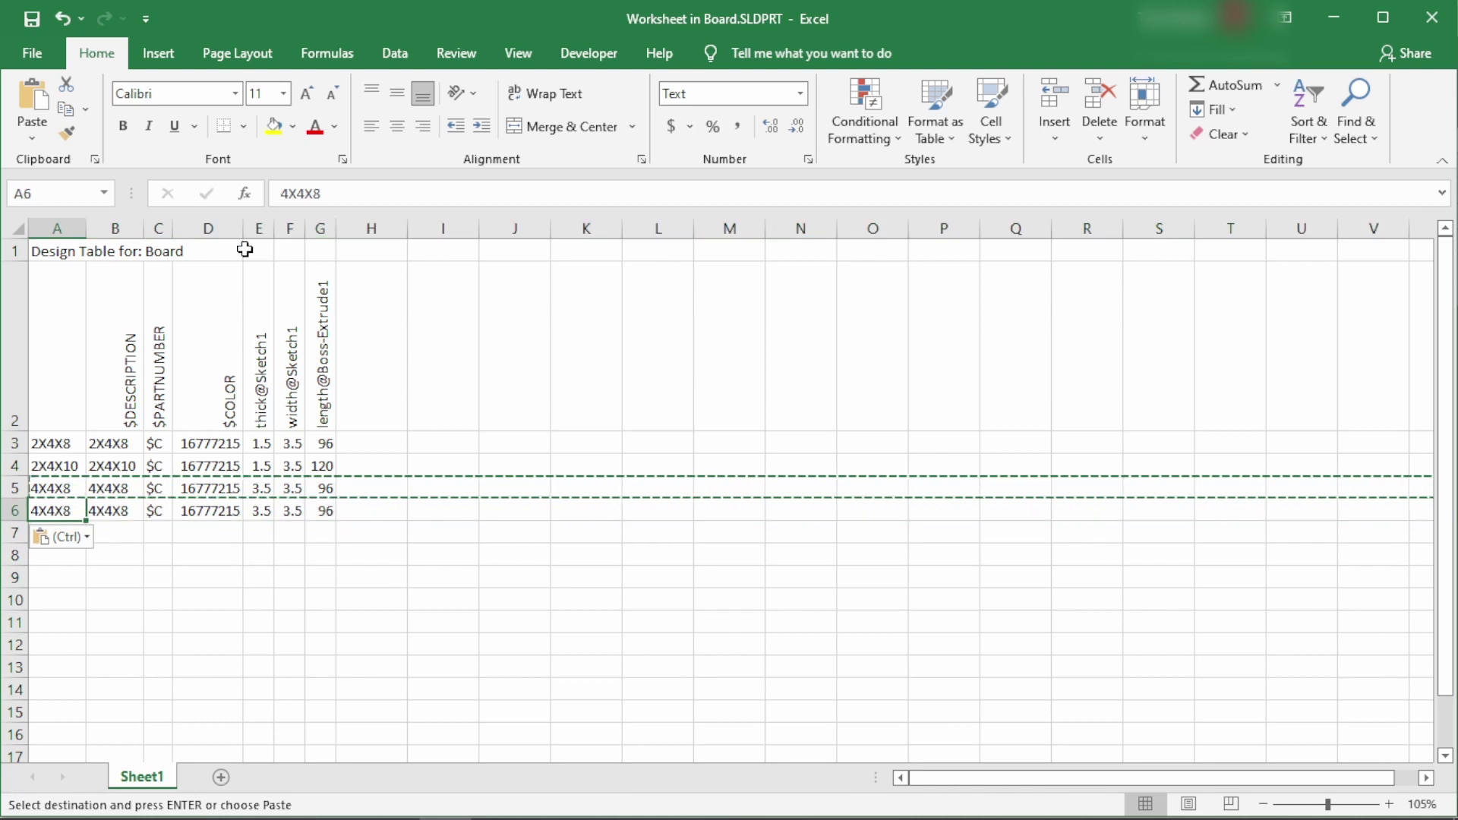
{"action": "left_click", "coordinate": [358, 194]}
{"action": "key", "text": "BackSpace"}
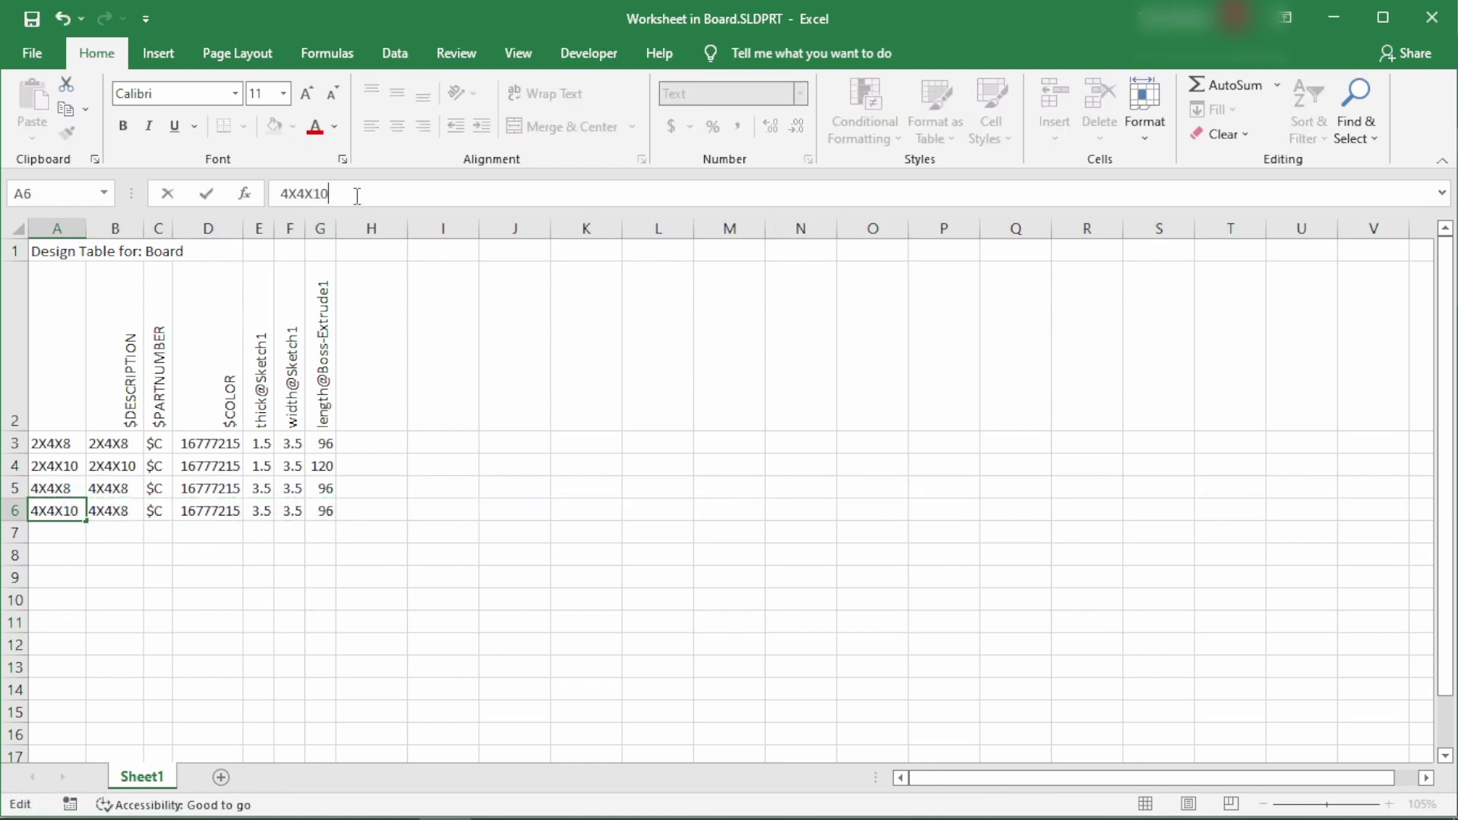
{"action": "key", "text": "Tab"}
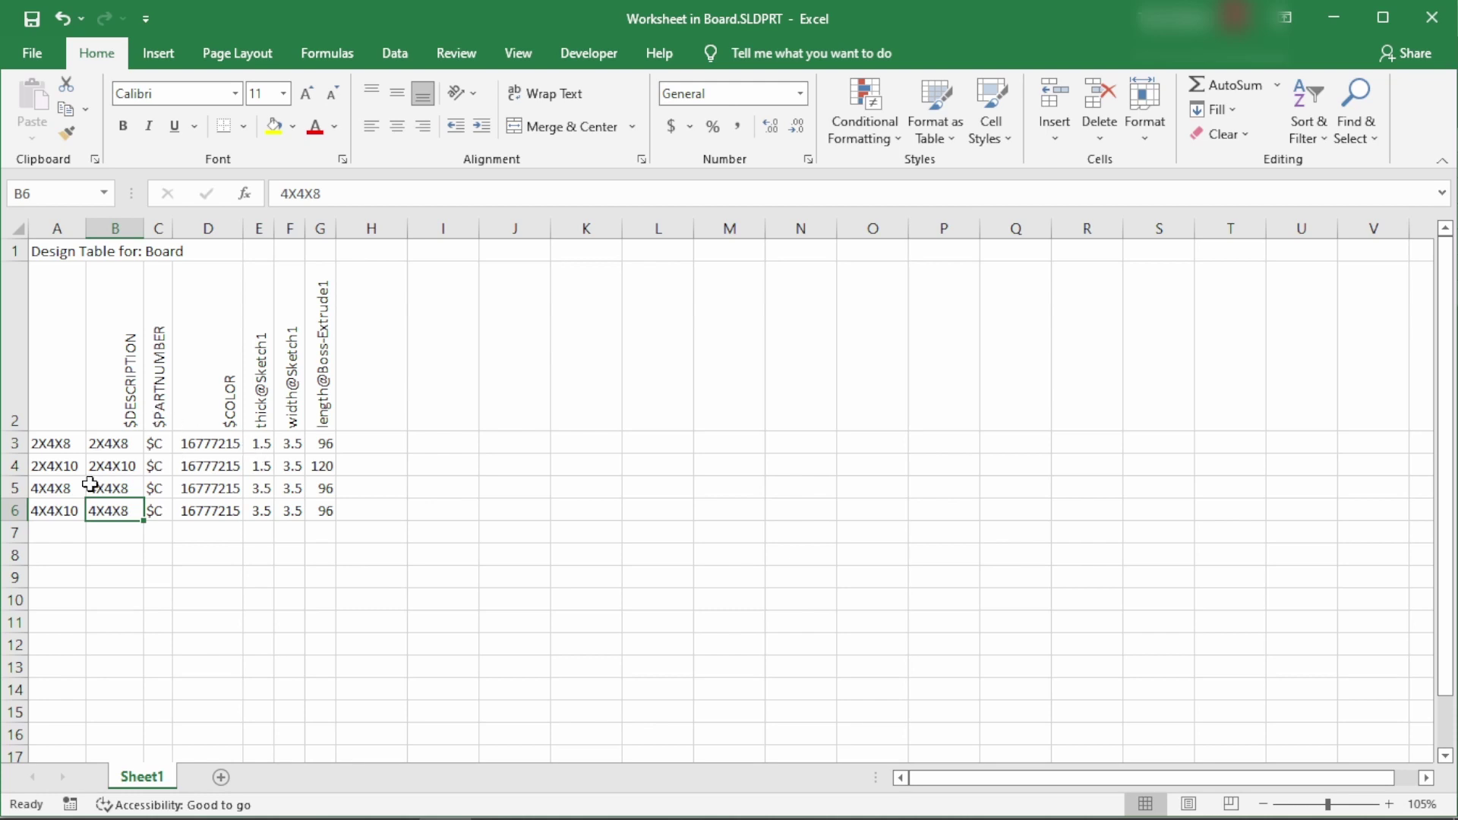
Link the description in B3 to the configuration name with =A3 and fill the formula down to B6
{"action": "left_click", "coordinate": [107, 447]}
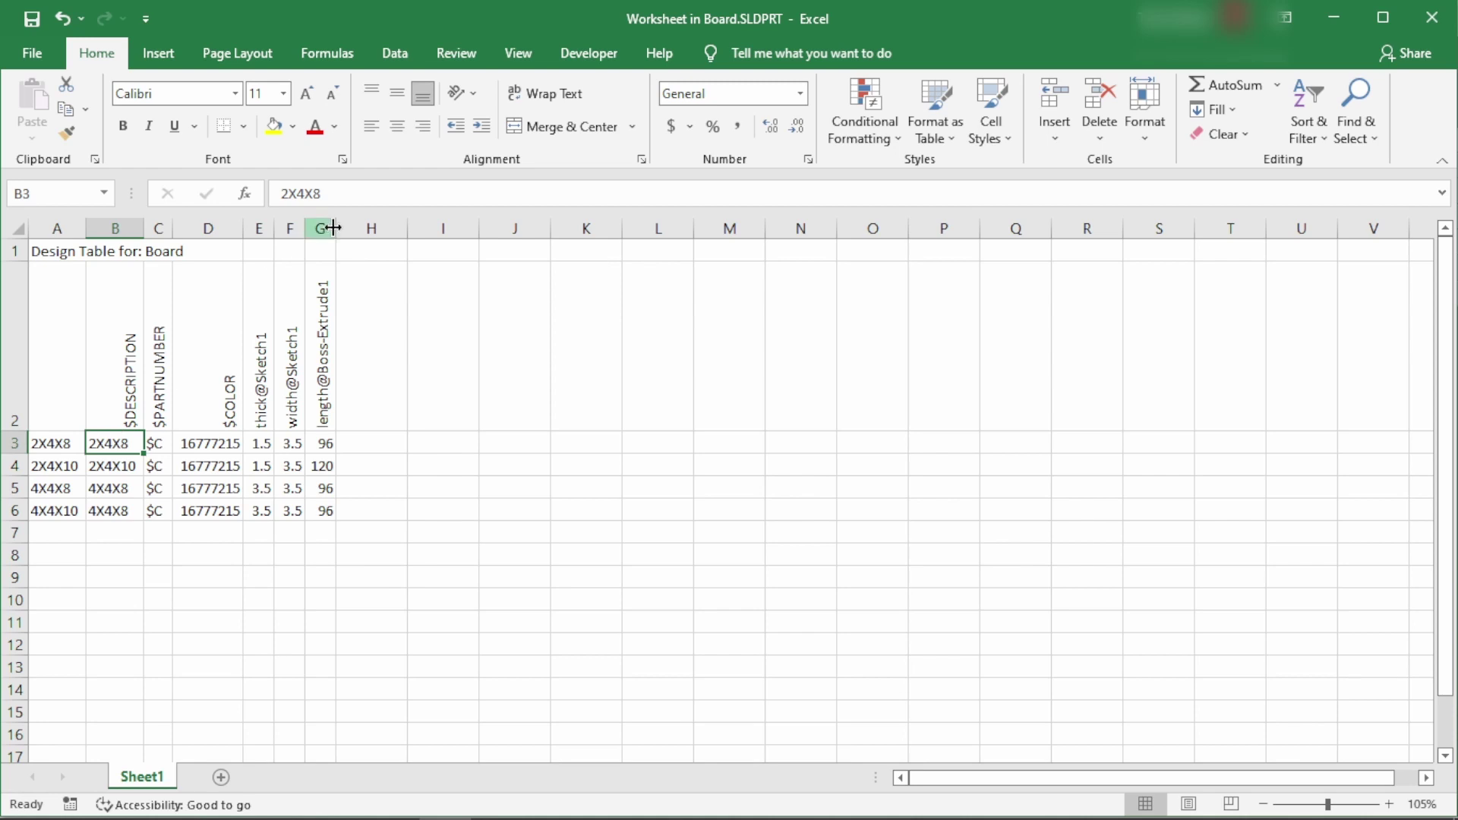
{"action": "left_click_drag", "start_coordinate": [351, 192], "coordinate": [80, 194]}
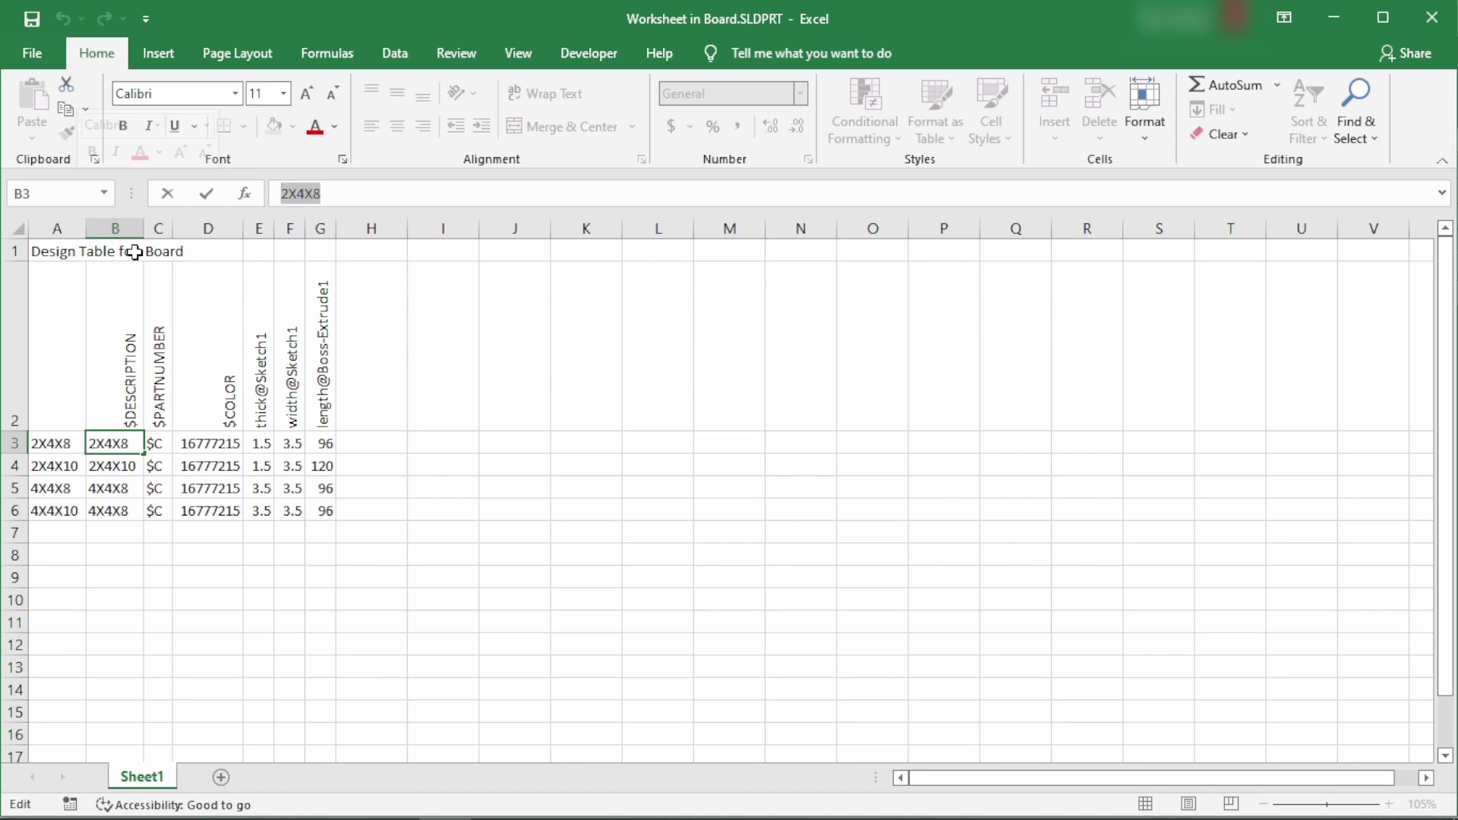
{"action": "type", "text": "="}
{"action": "left_click", "coordinate": [45, 439]}
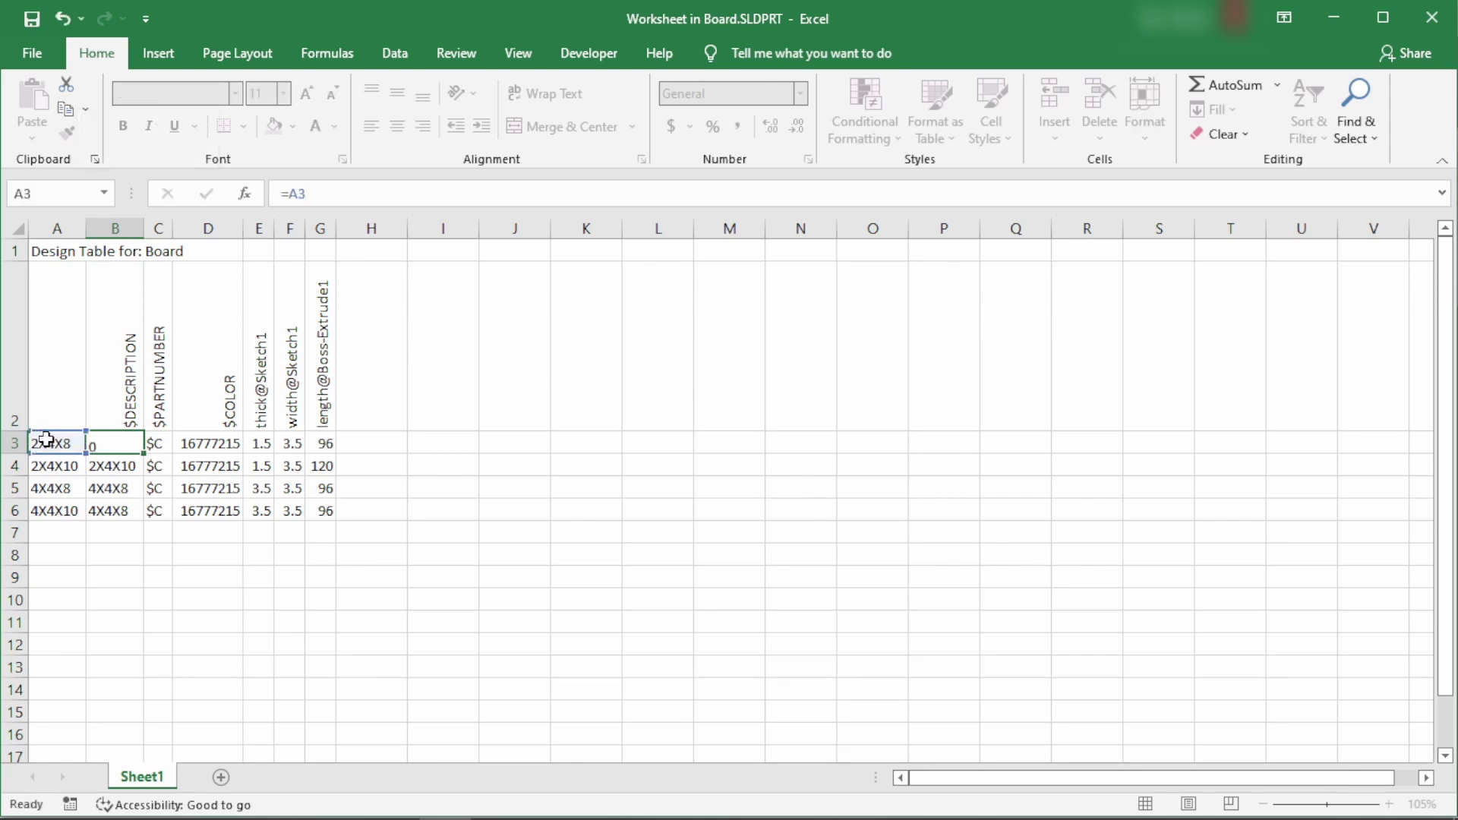
{"action": "key", "text": "Return"}
{"action": "left_click", "coordinate": [114, 443]}
{"action": "left_click_drag", "start_coordinate": [143, 453], "coordinate": [140, 513]}
{"action": "left_click", "coordinate": [296, 621]}
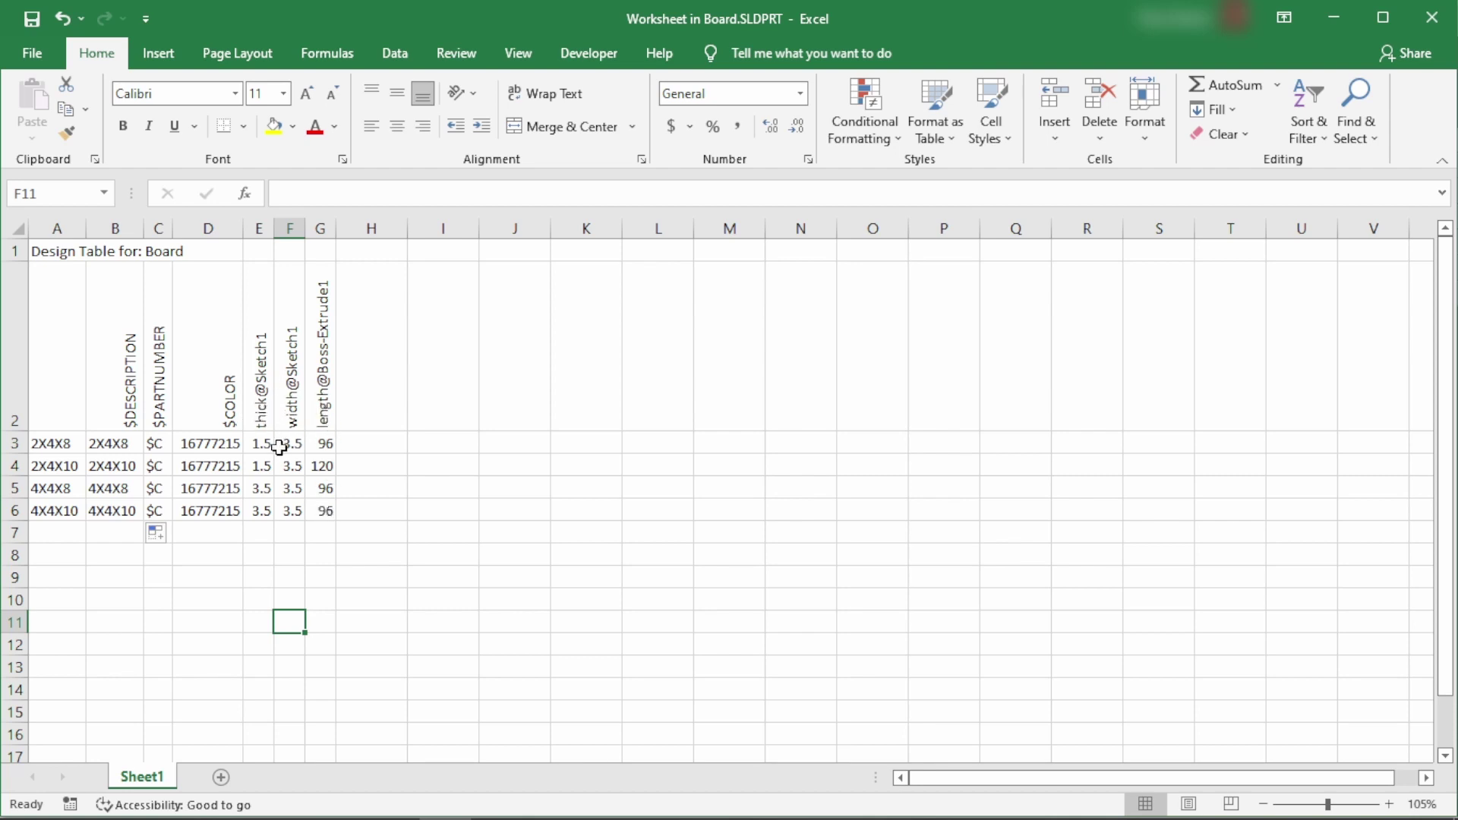
Set the length of the 4X4X10 configuration in G6 to 120
{"action": "left_click", "coordinate": [325, 507]}
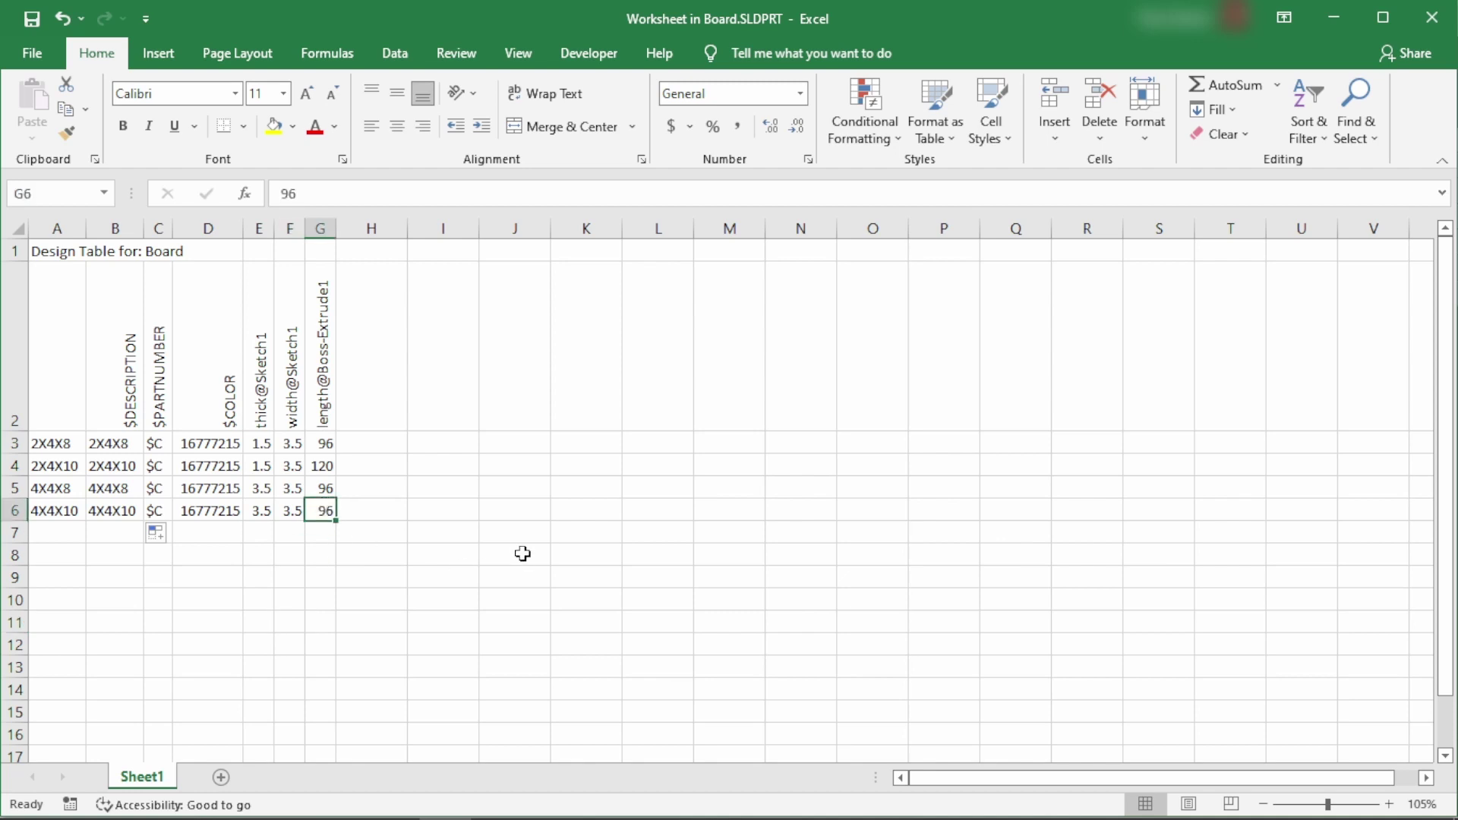
{"action": "type", "text": "120"}
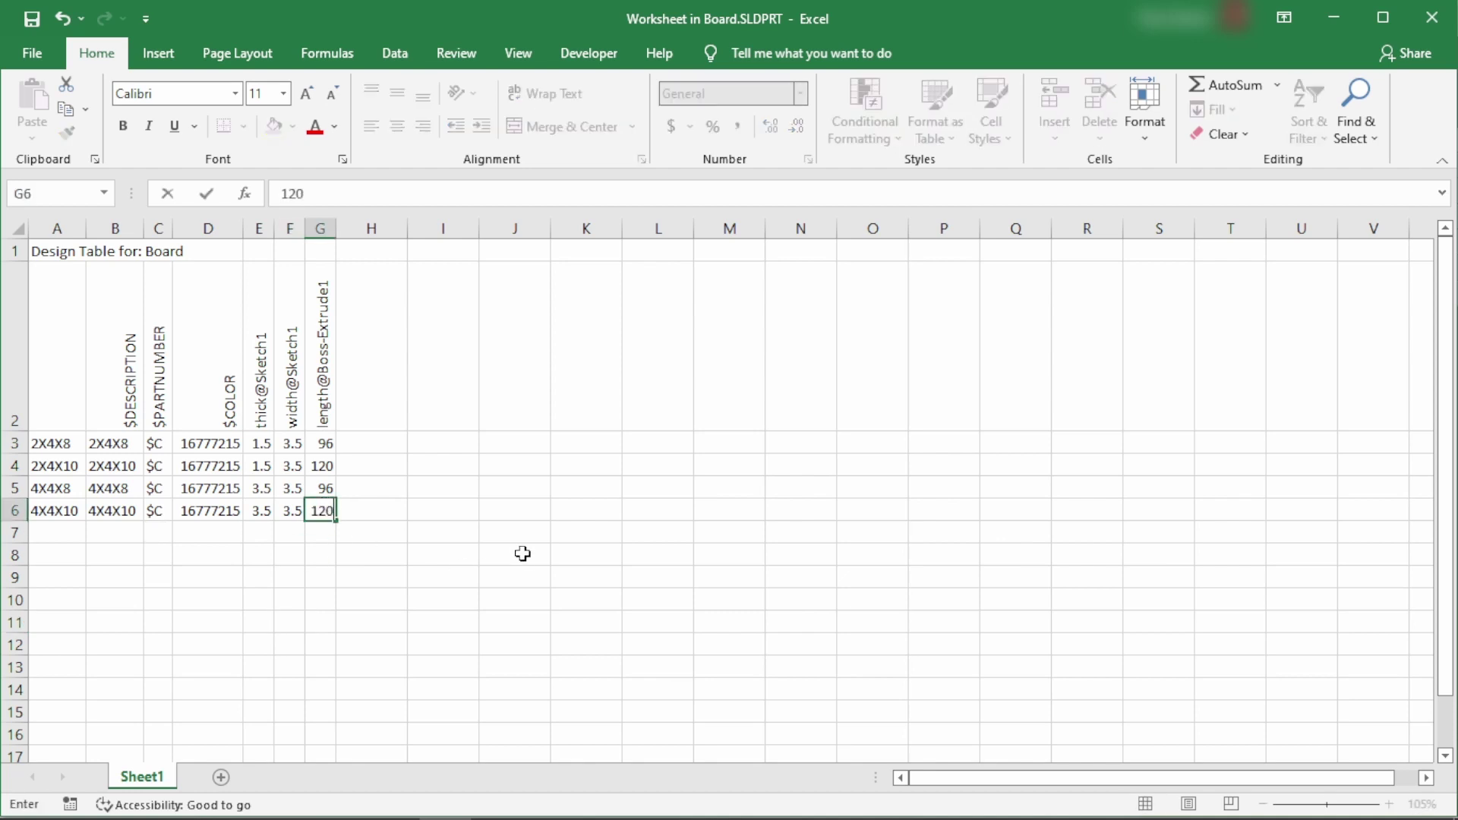
{"action": "key", "text": "Return"}
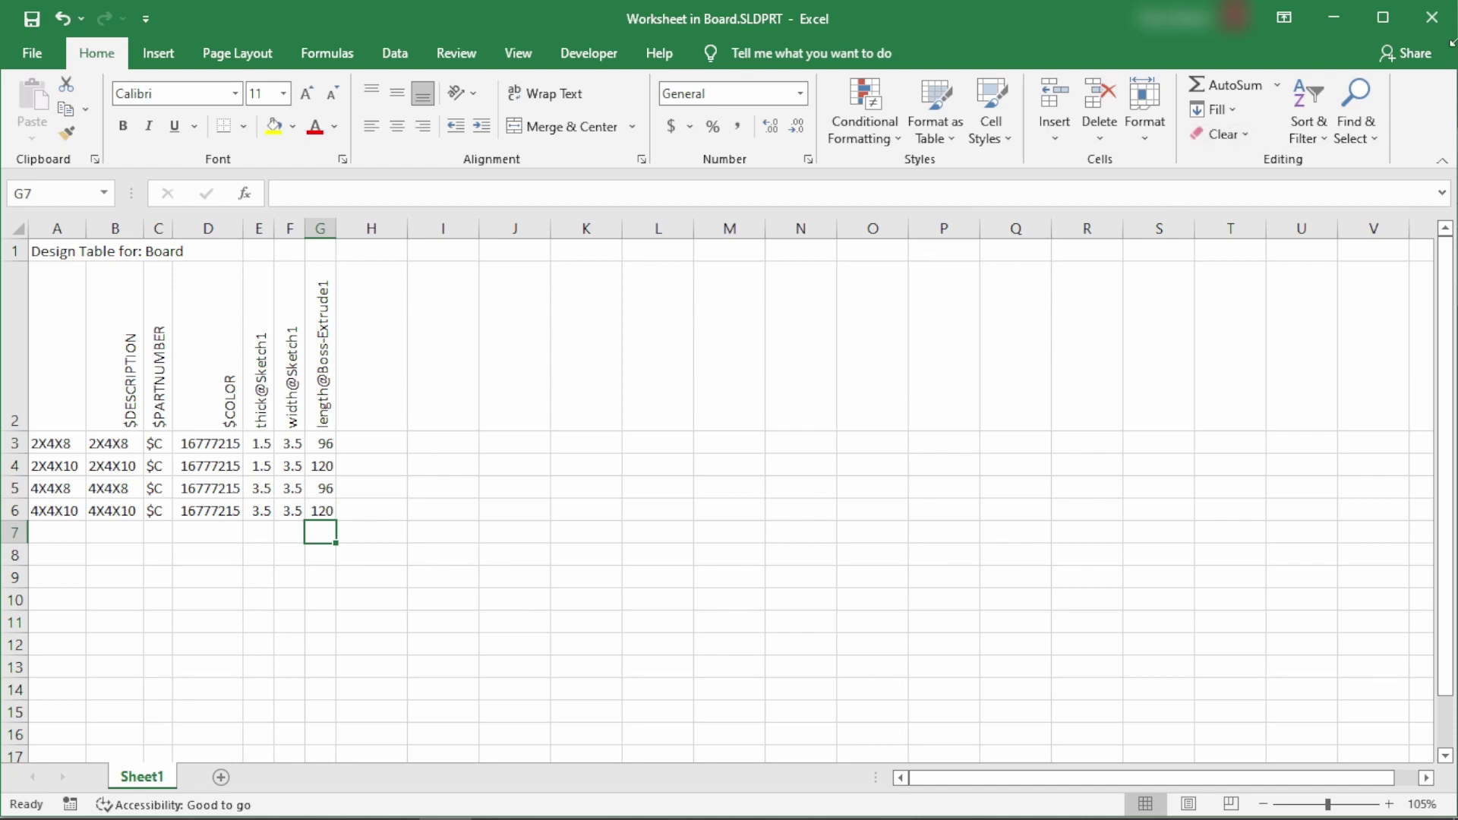
Close the design table worksheet to generate the 4X4X10 configuration and make that configuration active
{"action": "left_click", "coordinate": [1432, 17]}
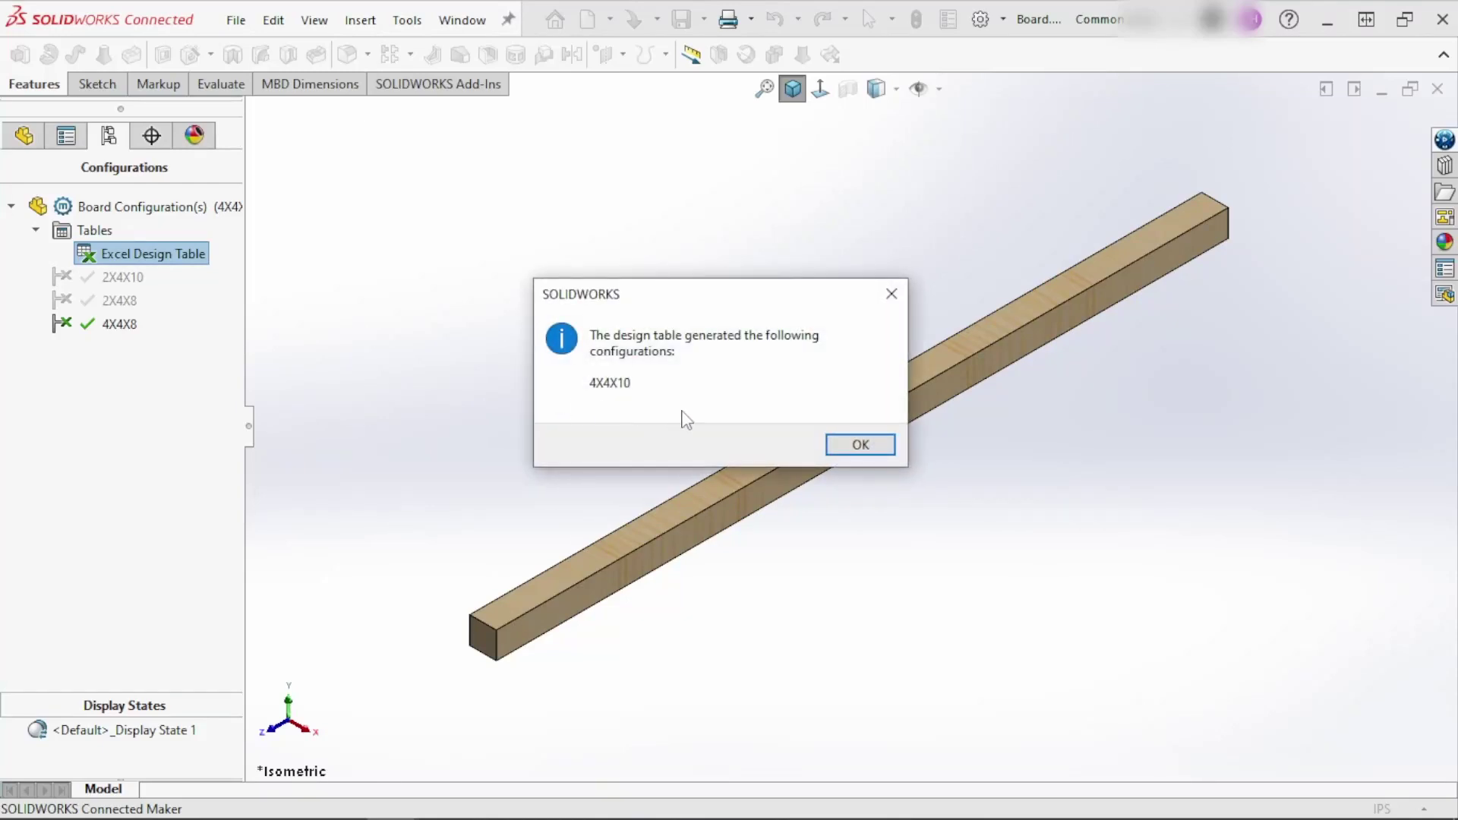
{"action": "left_click", "coordinate": [861, 447]}
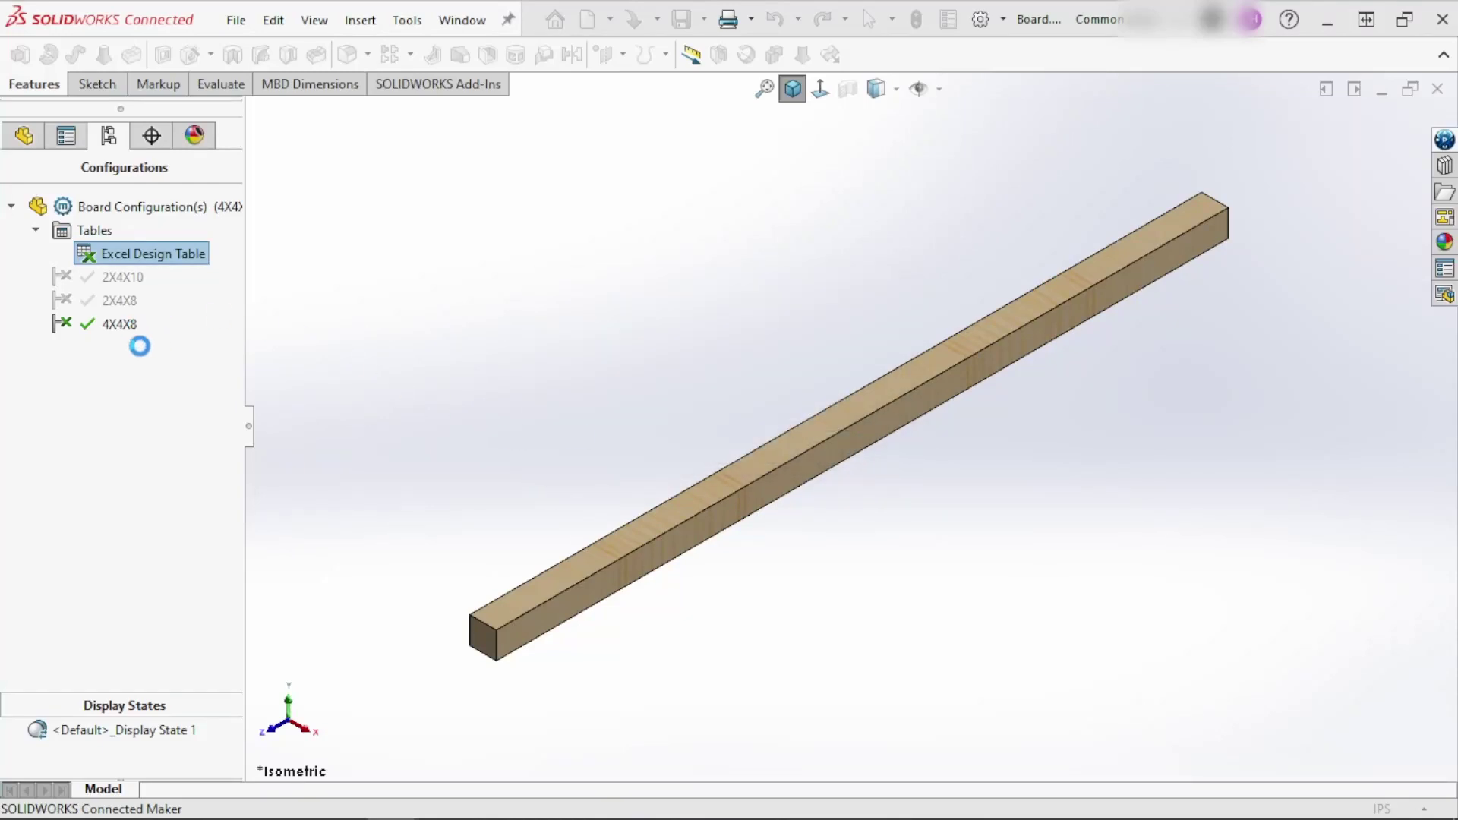
{"action": "double_click", "coordinate": [119, 327]}
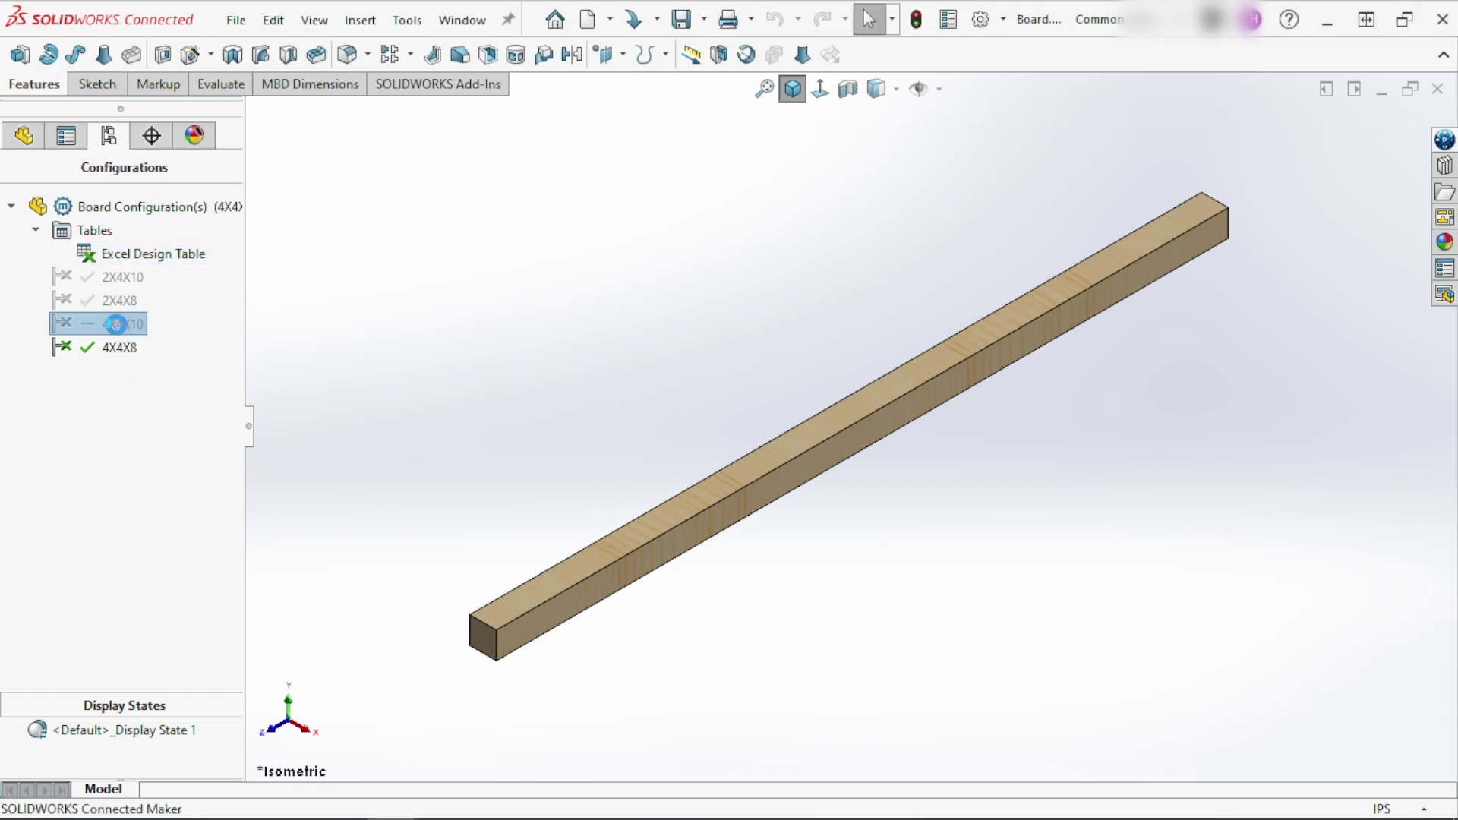
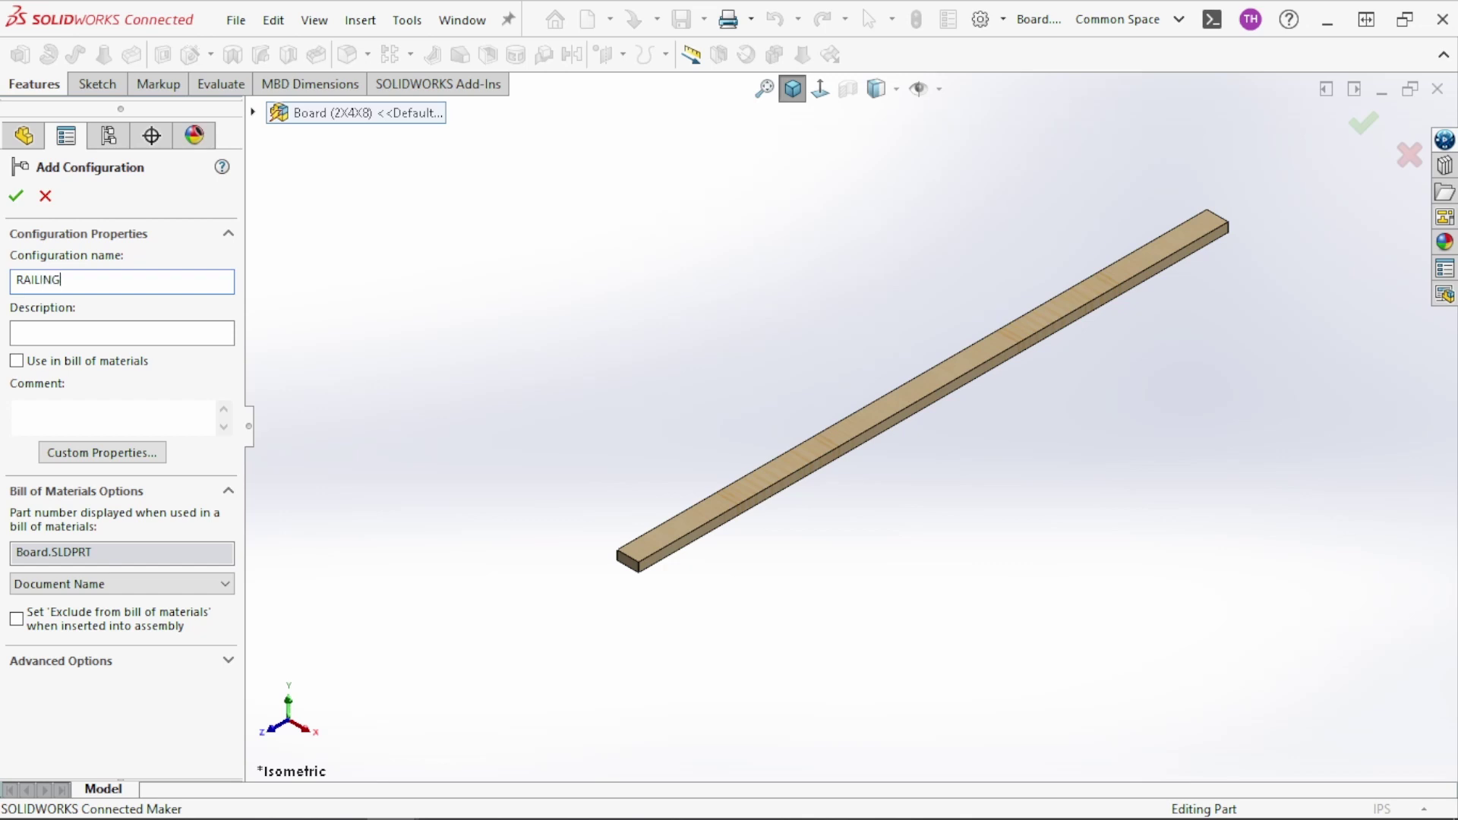
Add the RAILING configuration with its bill of materials part number taken from the configuration name
{"action": "left_click", "coordinate": [76, 583]}
{"action": "left_click", "coordinate": [80, 616]}
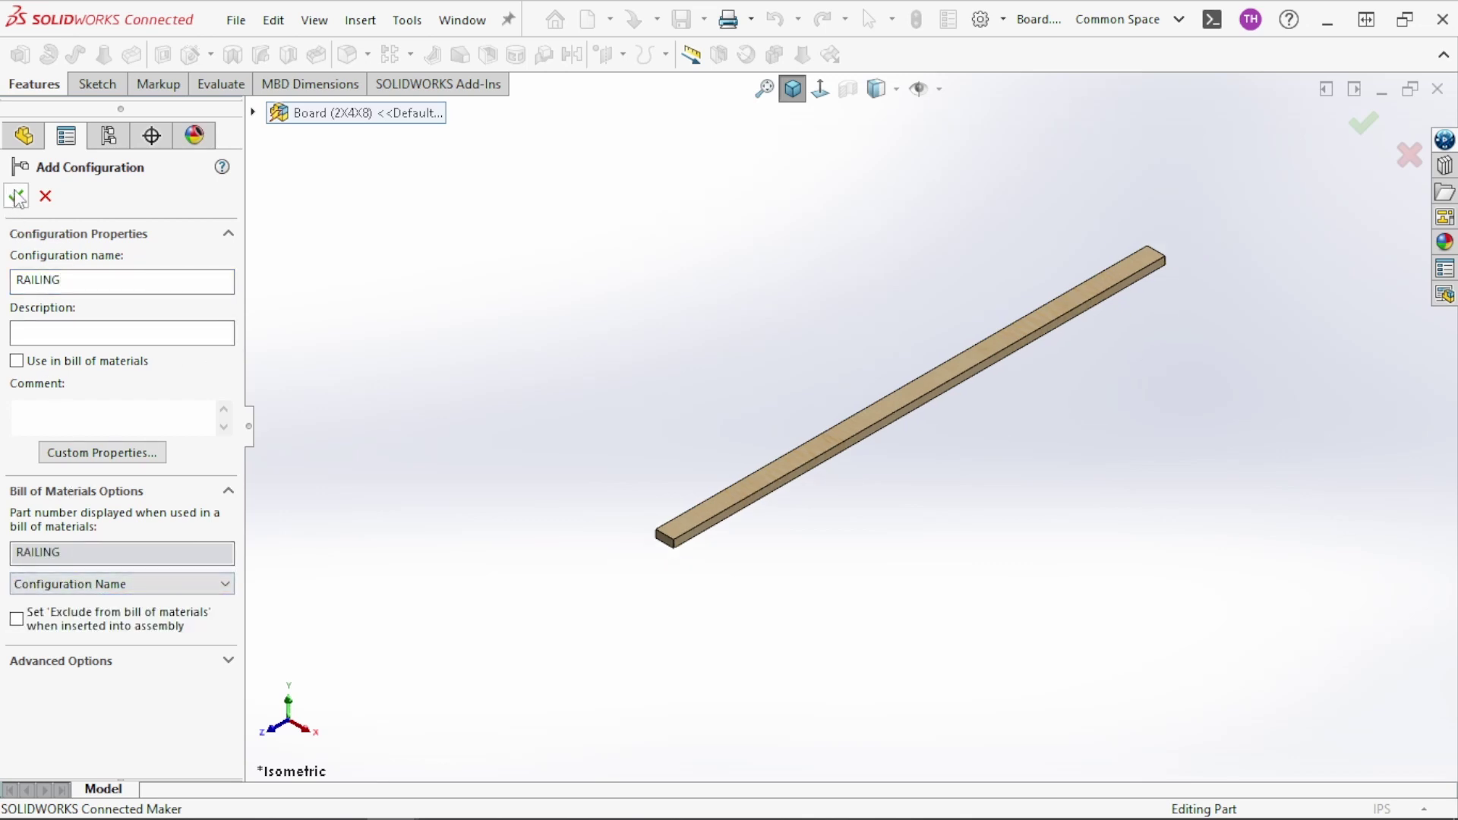
{"action": "left_click", "coordinate": [16, 196]}
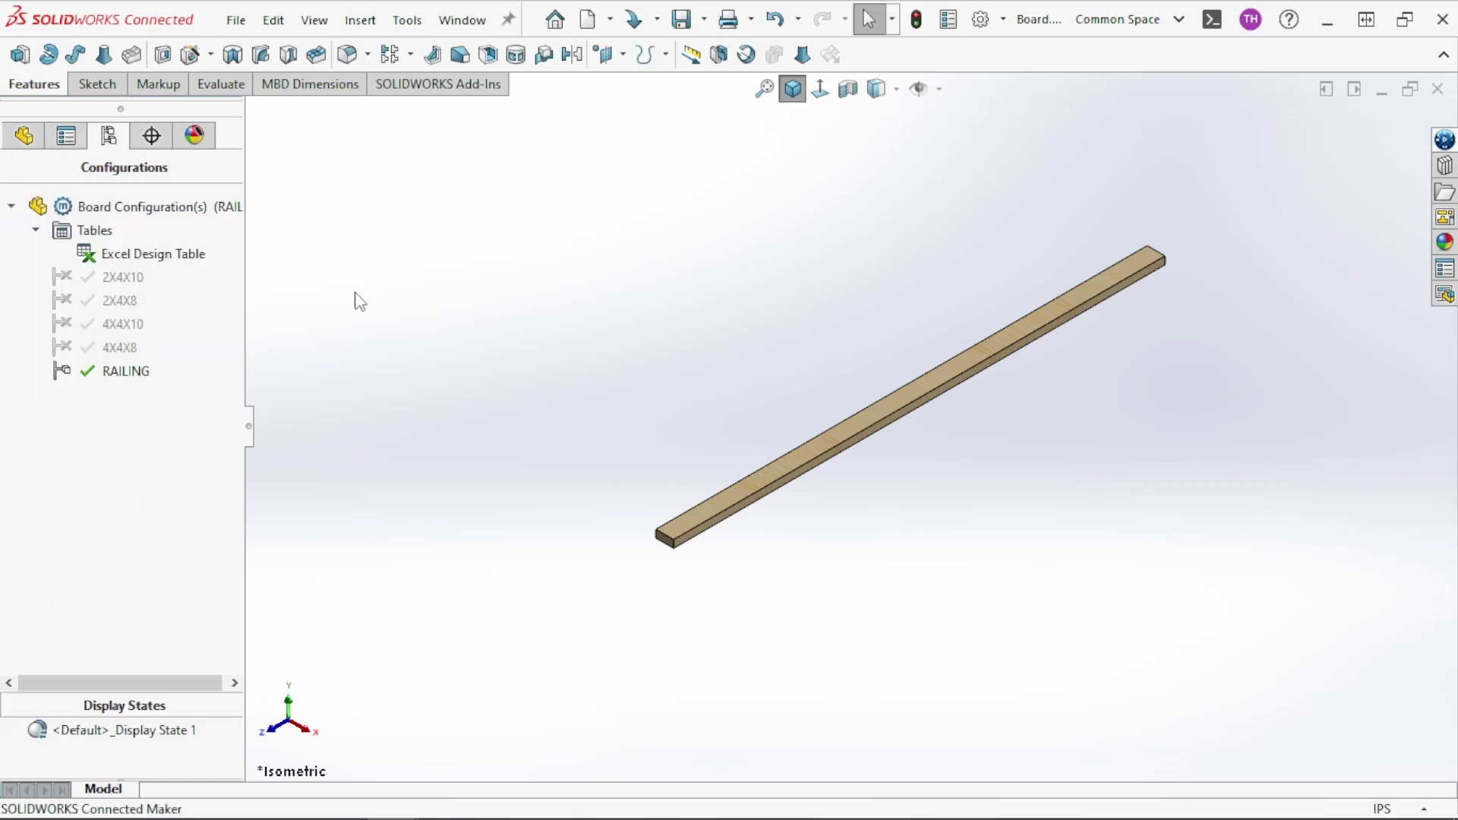
Start a sketch on the board's long narrow side face and draw a 1 1/2 in tall corner triangle at the origin end
{"action": "left_click", "coordinate": [25, 136]}
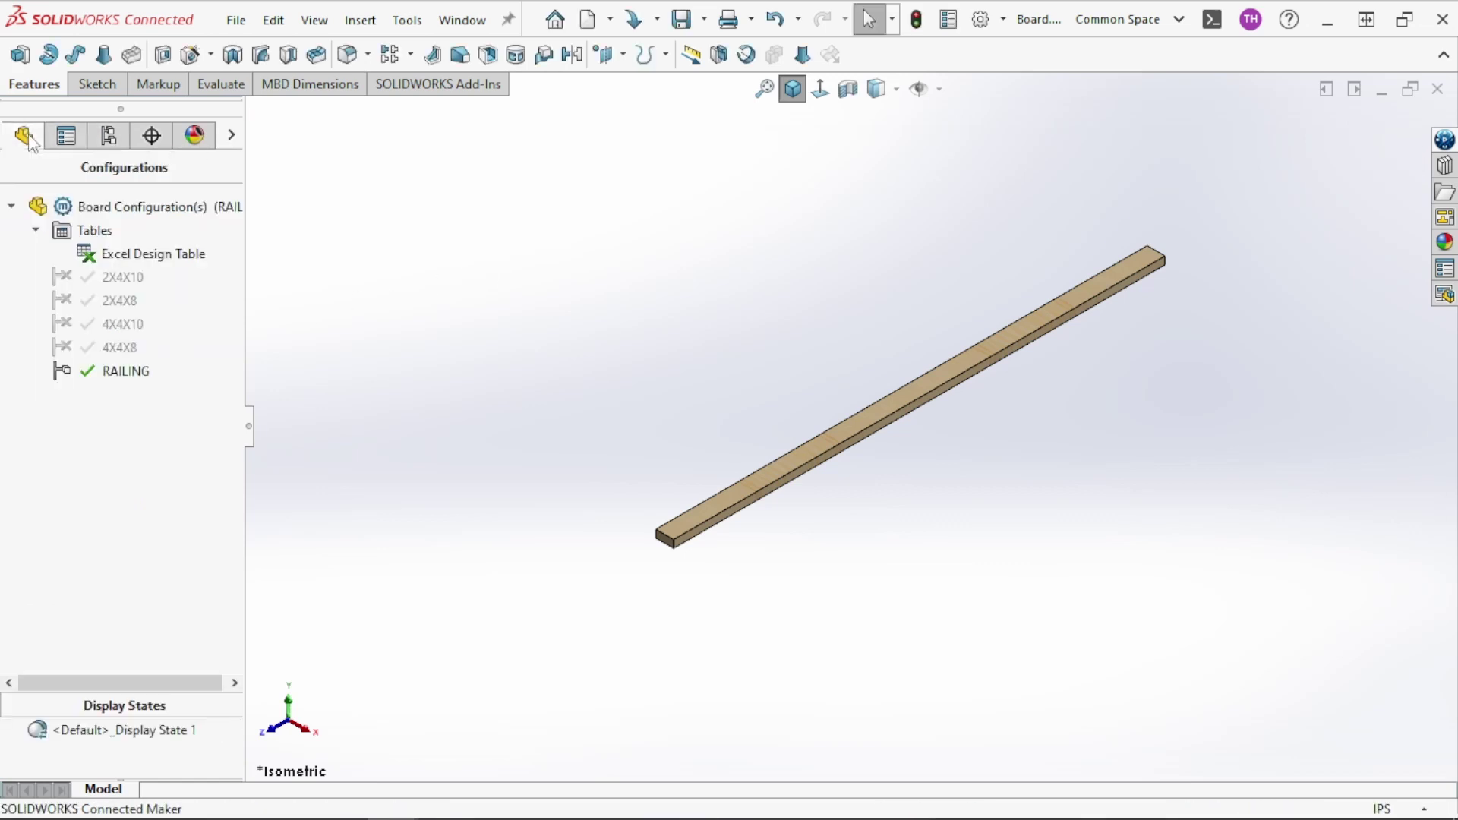
{"action": "scroll", "coordinate": [873, 446], "scroll_direction": "down", "scroll_amount": 3}
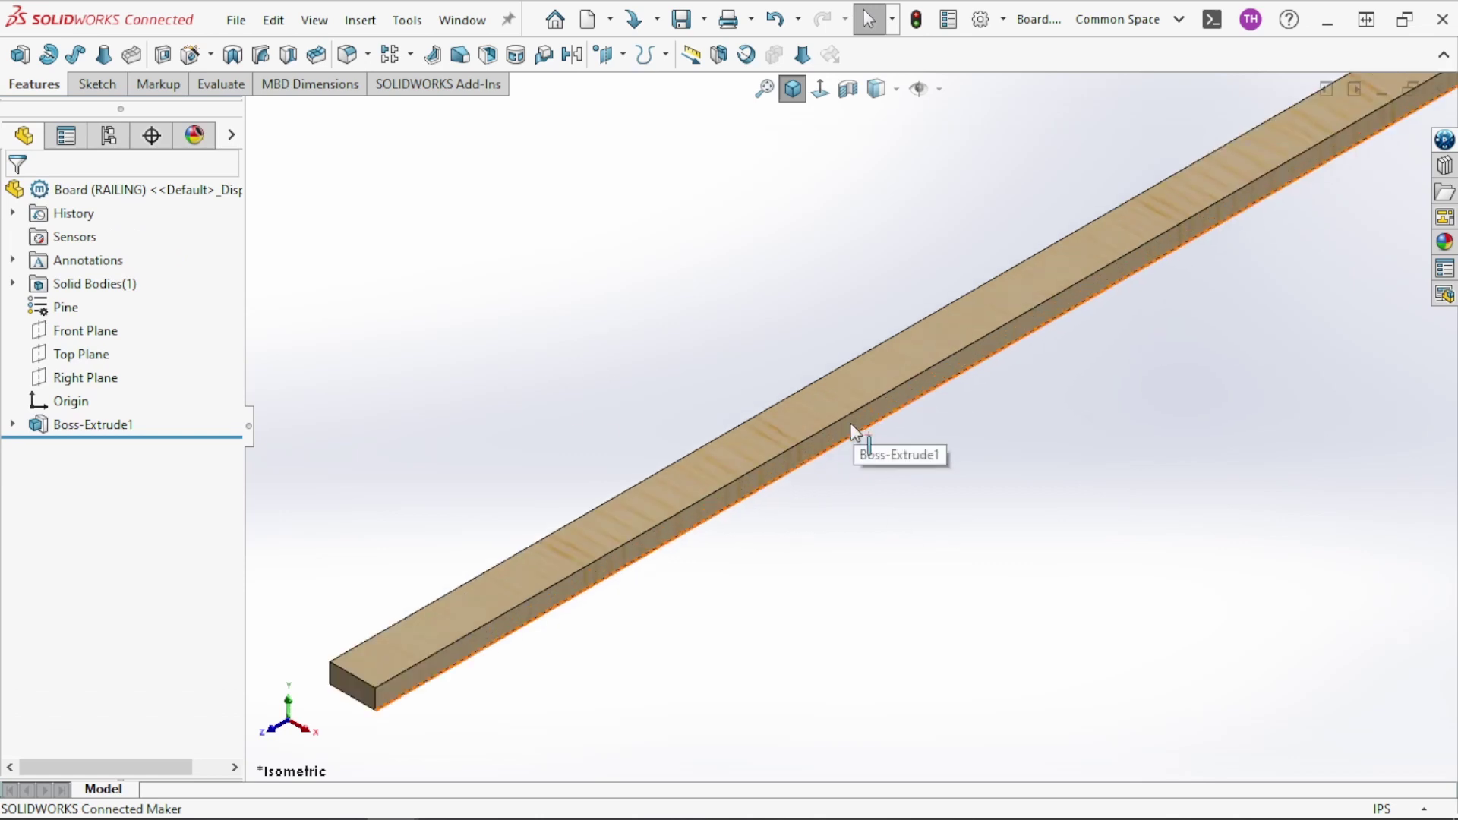
{"action": "left_click", "coordinate": [847, 422]}
{"action": "left_click", "coordinate": [818, 90]}
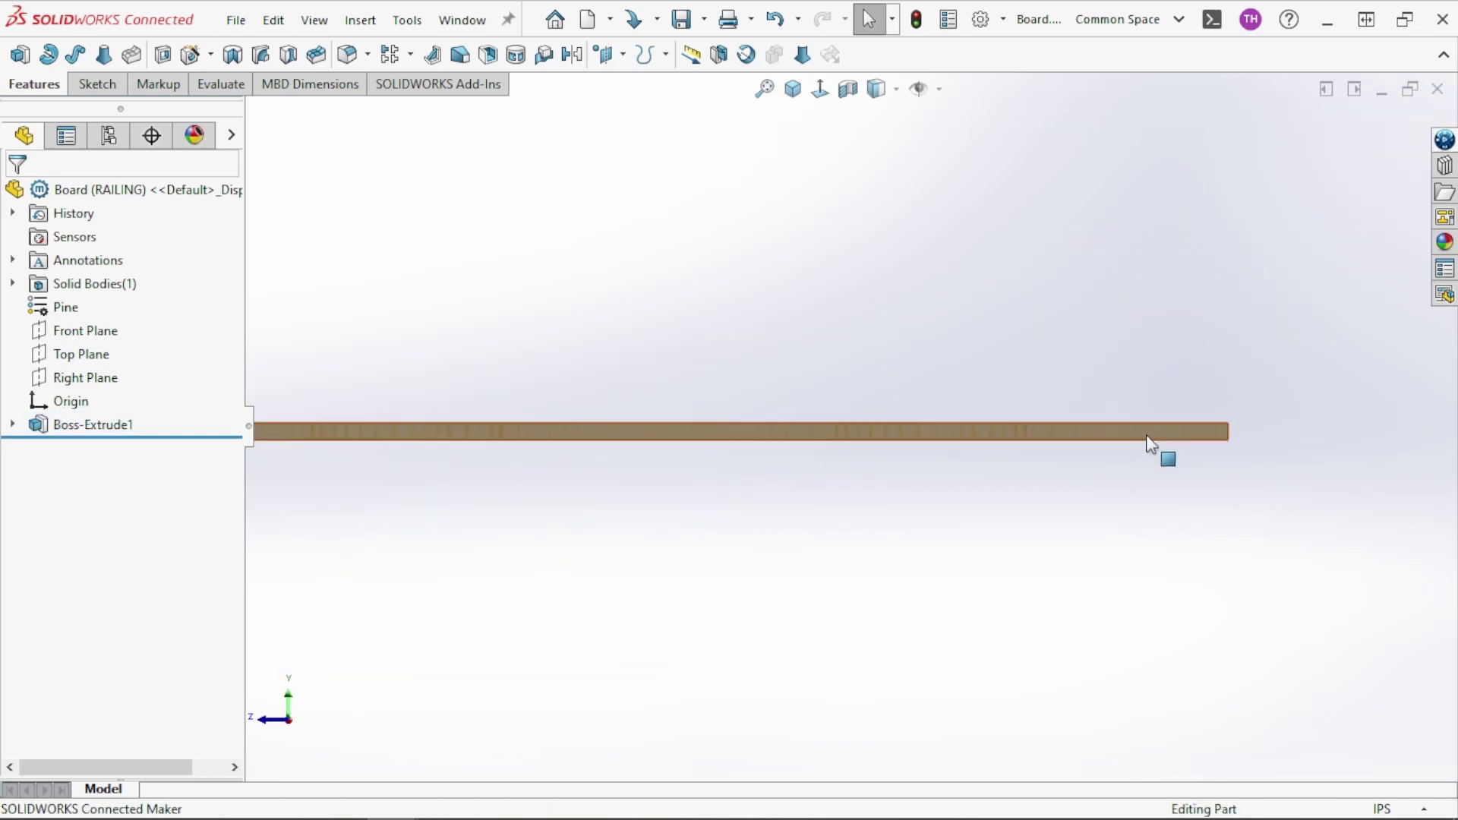
{"action": "left_click", "coordinate": [1146, 431]}
{"action": "key", "text": "l"}
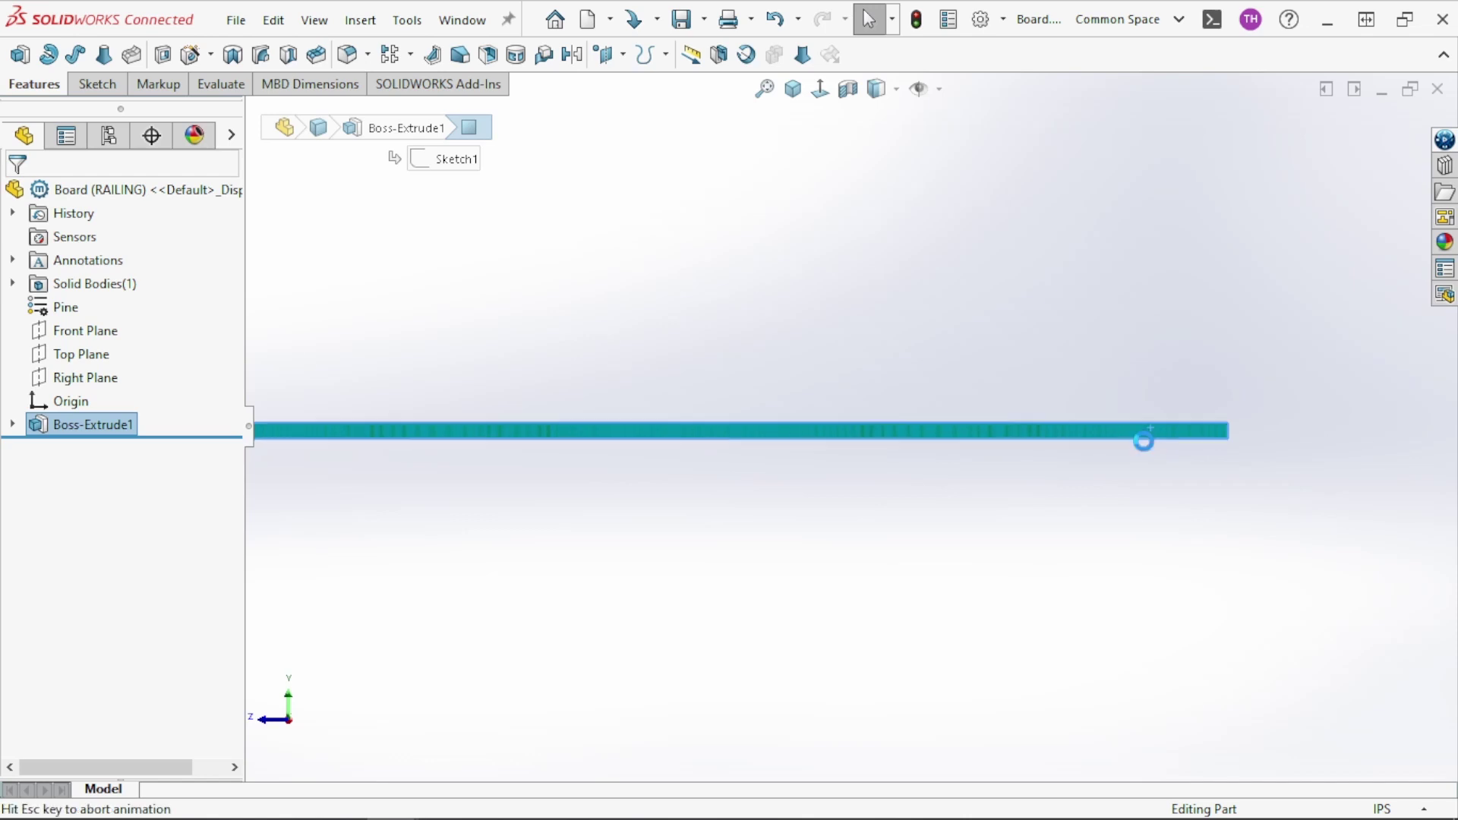
{"action": "left_click", "coordinate": [788, 442]}
{"action": "left_click", "coordinate": [899, 446]}
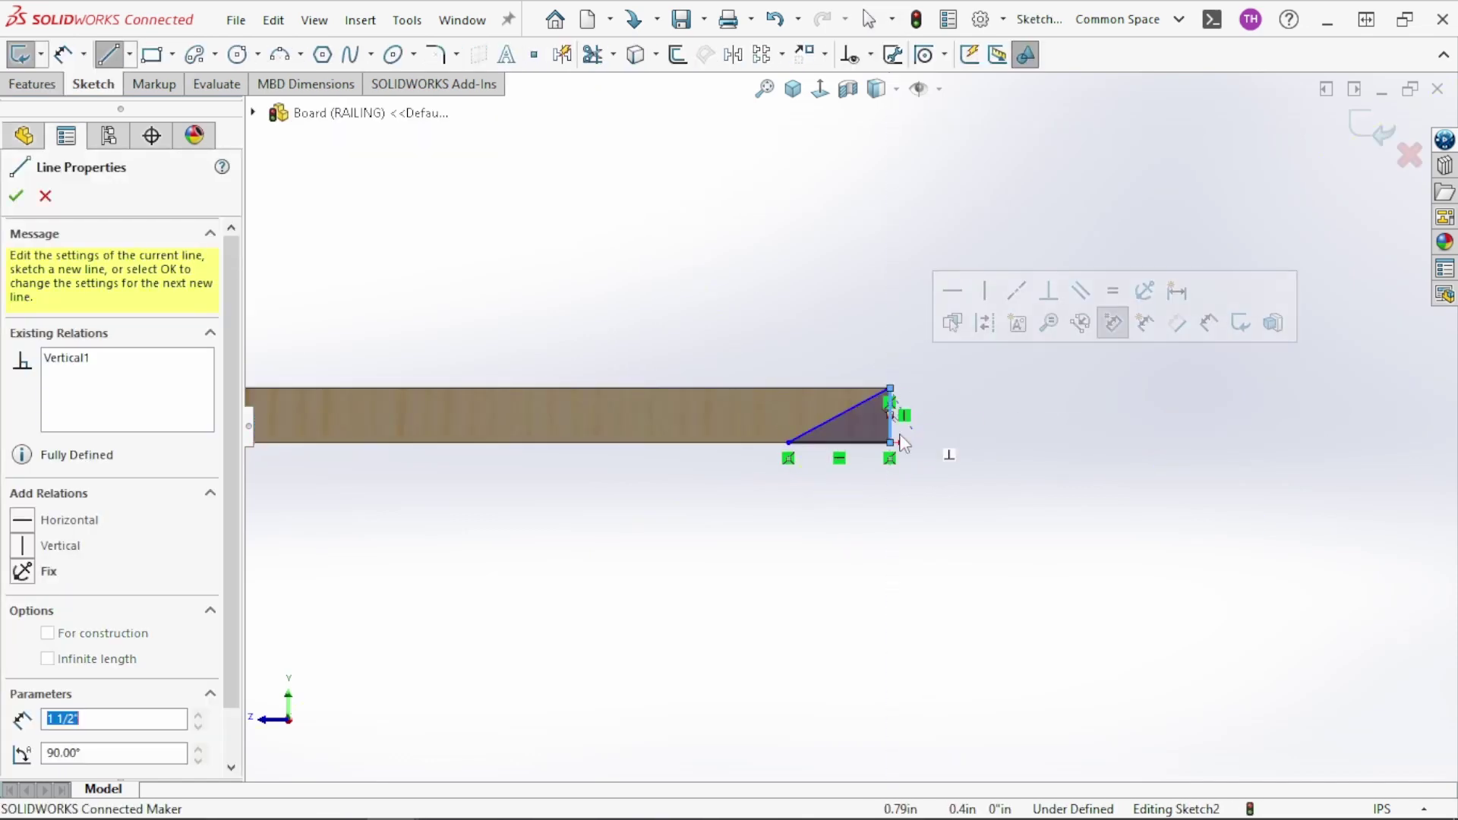
Sketch a matching triangle at the opposite corner of the board's far end, with a sloped side about 3.9 in long
{"action": "scroll", "coordinate": [536, 426], "scroll_direction": "up", "scroll_amount": 3}
{"action": "left_click", "coordinate": [712, 422]}
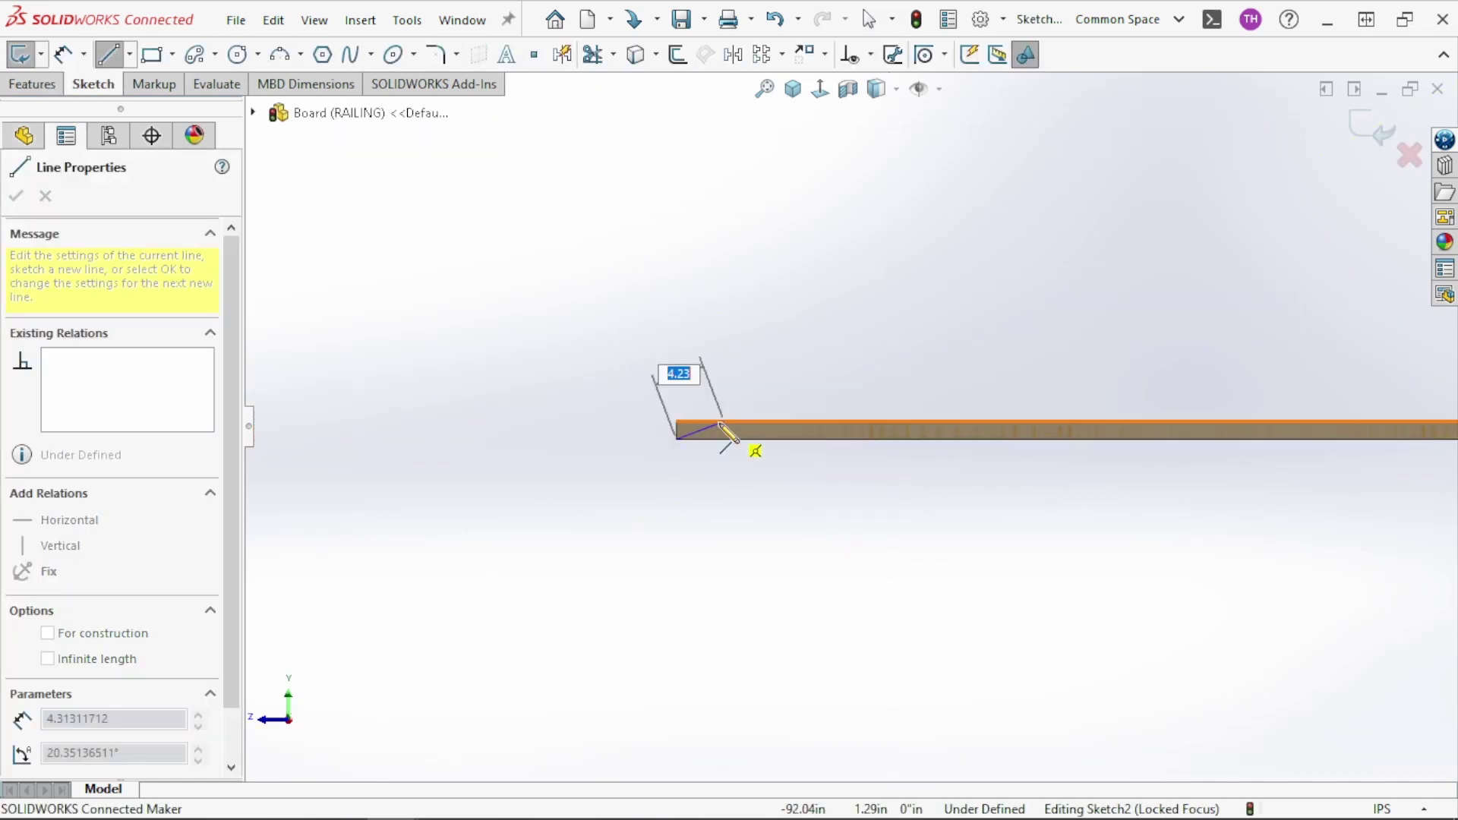
{"action": "key", "text": "Escape"}
Make the sloped lines of the two end triangles parallel
{"action": "scroll", "coordinate": [919, 467], "scroll_direction": "up", "scroll_amount": 2}
{"action": "left_click", "coordinate": [1306, 445]}
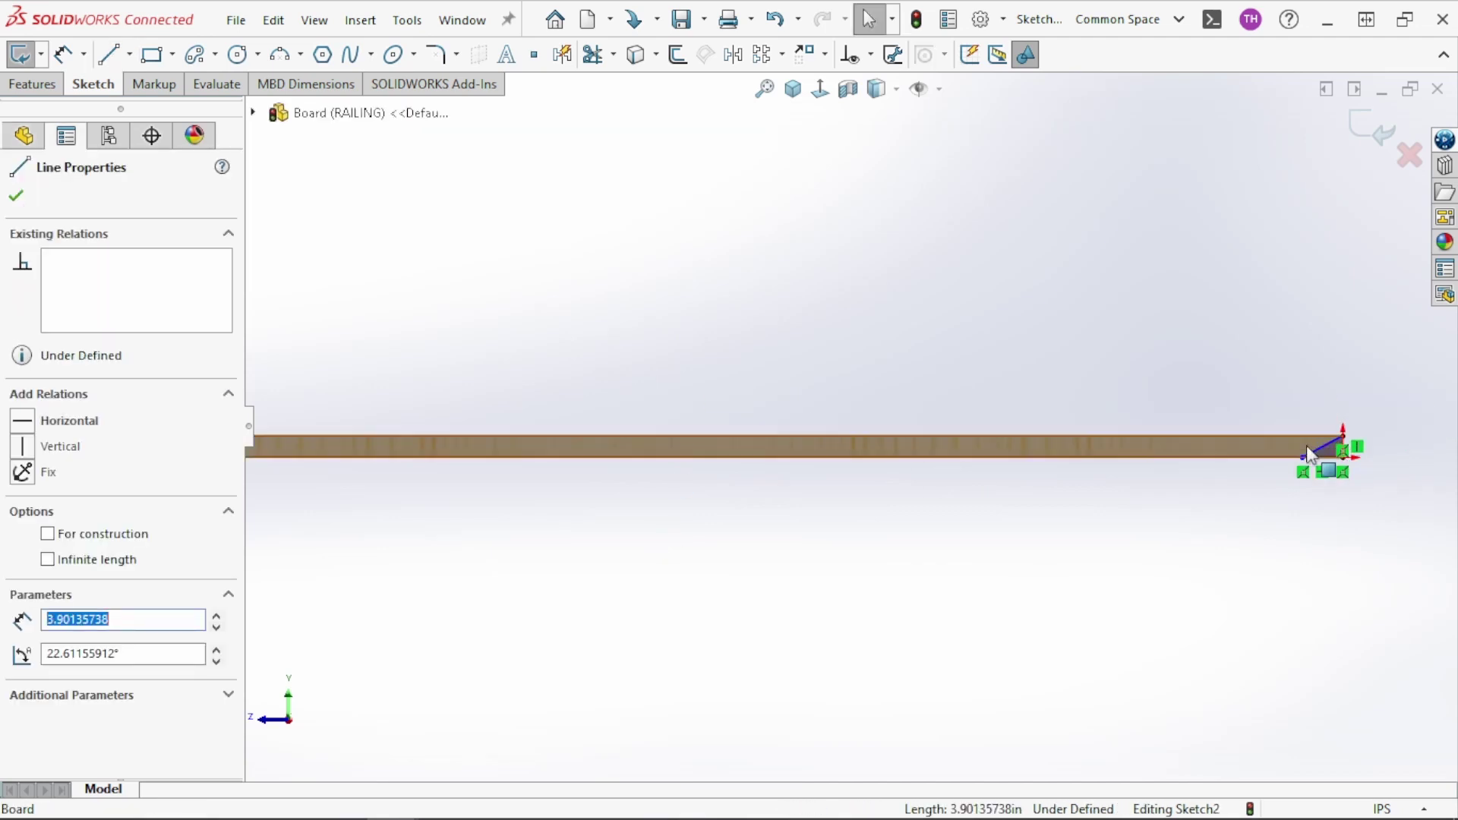
{"action": "left_click", "coordinate": [1321, 440], "text": "ctrl"}
{"action": "left_click", "coordinate": [1257, 540]}
Dimension the horizontal side of the triangle at the origin end to 3.5 in
{"action": "scroll", "coordinate": [1257, 540], "scroll_direction": "up", "scroll_amount": 2}
{"action": "key", "text": "d"}
{"action": "left_click", "coordinate": [1038, 459]}
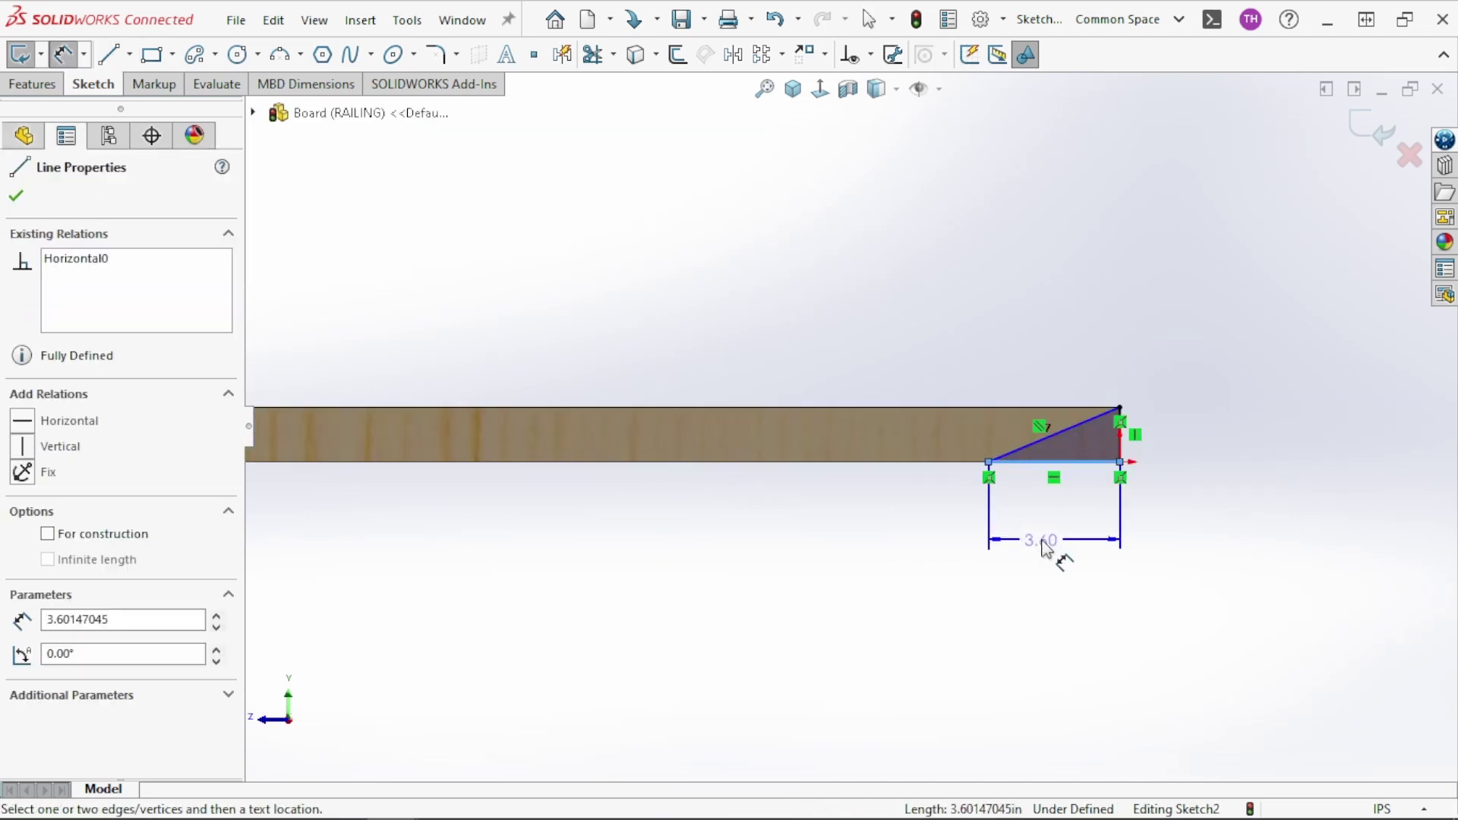
{"action": "left_click", "coordinate": [1057, 555]}
{"action": "type", "text": "3.5"}
{"action": "key", "text": "Return"}
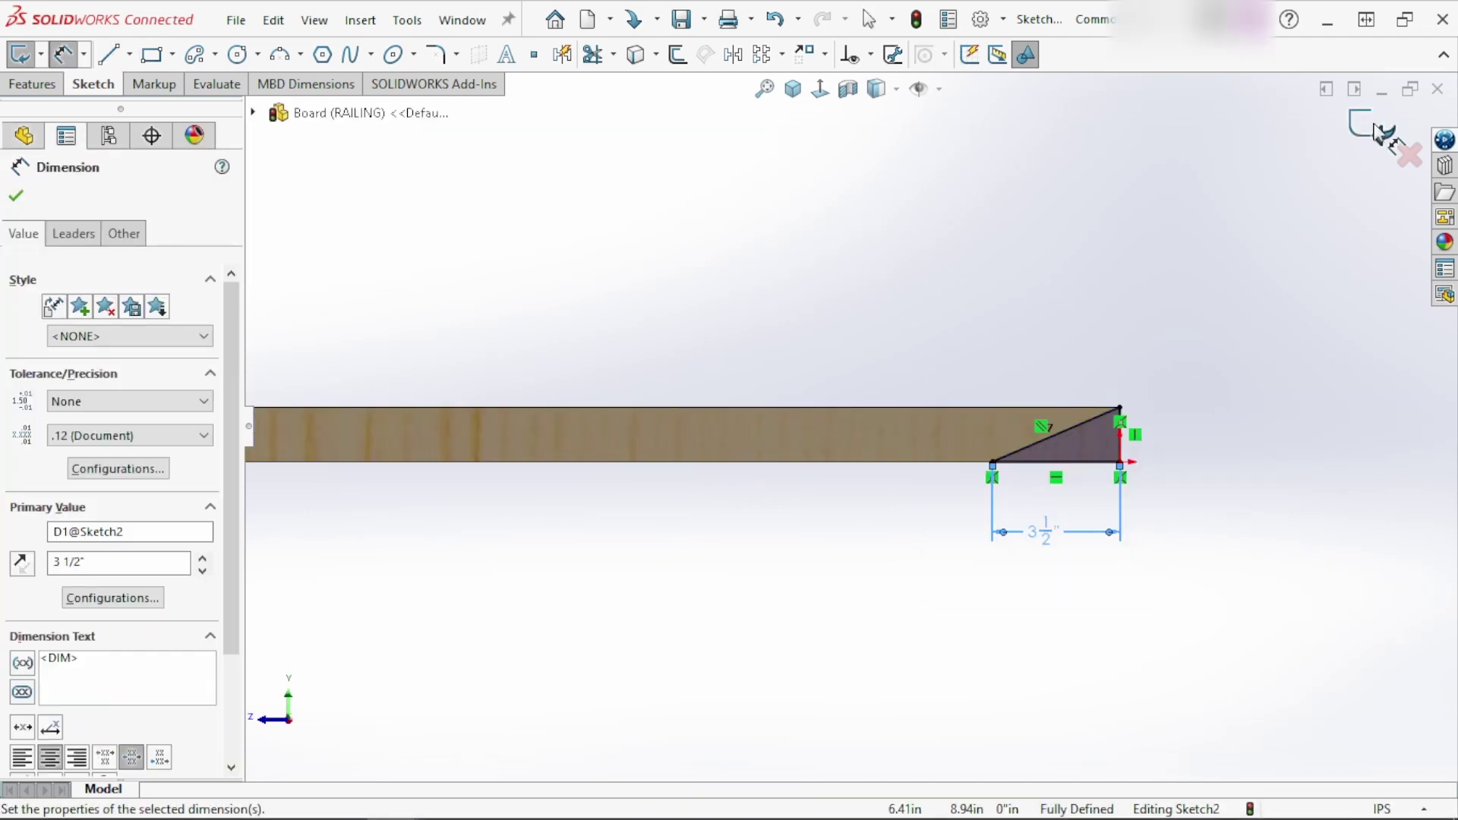
Cut-extrude both end triangles Through All to bevel the ends of the railing board
{"action": "key", "text": "f"}
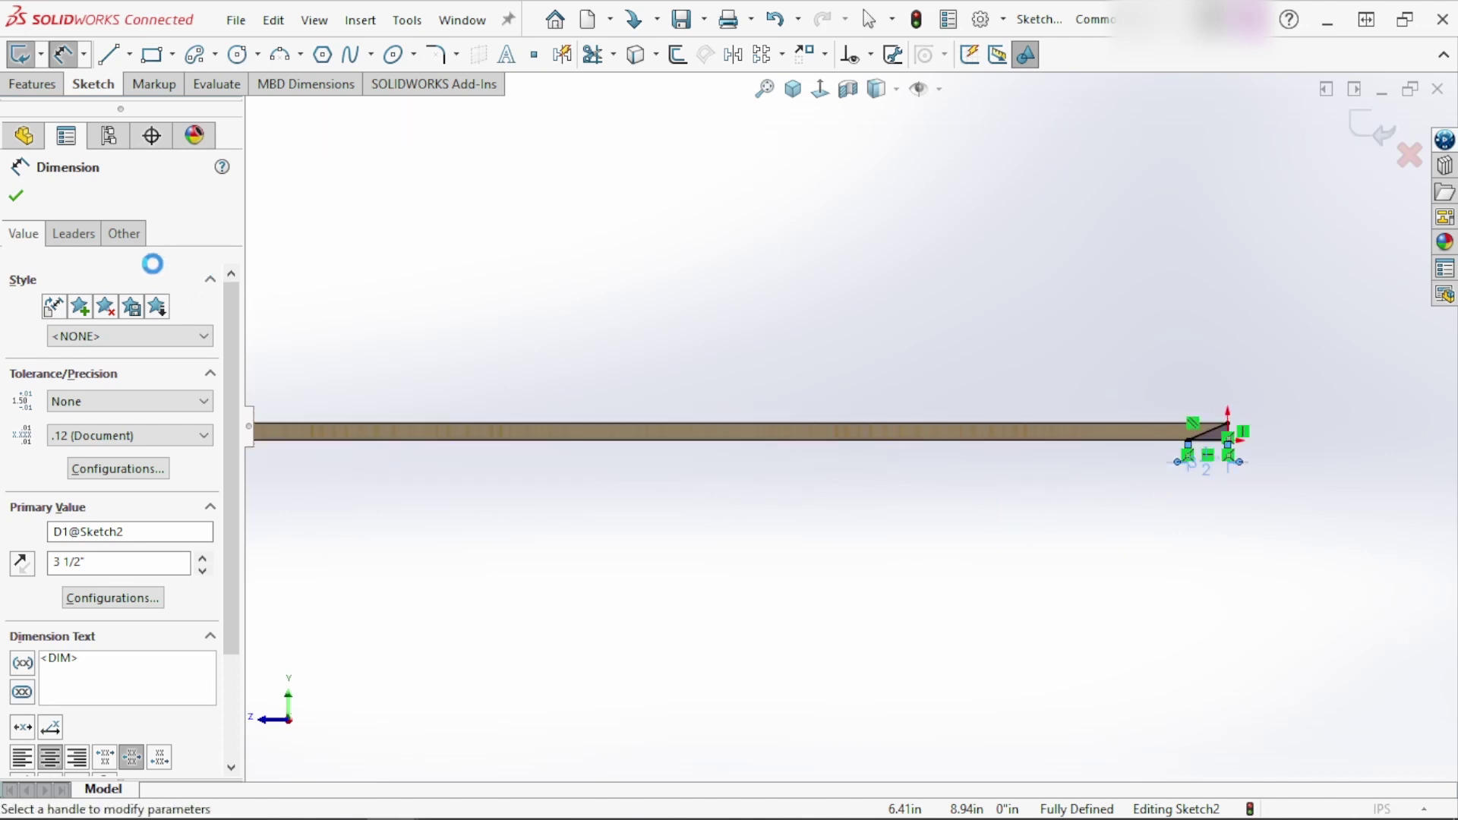
{"action": "key", "text": "ctrl+e"}
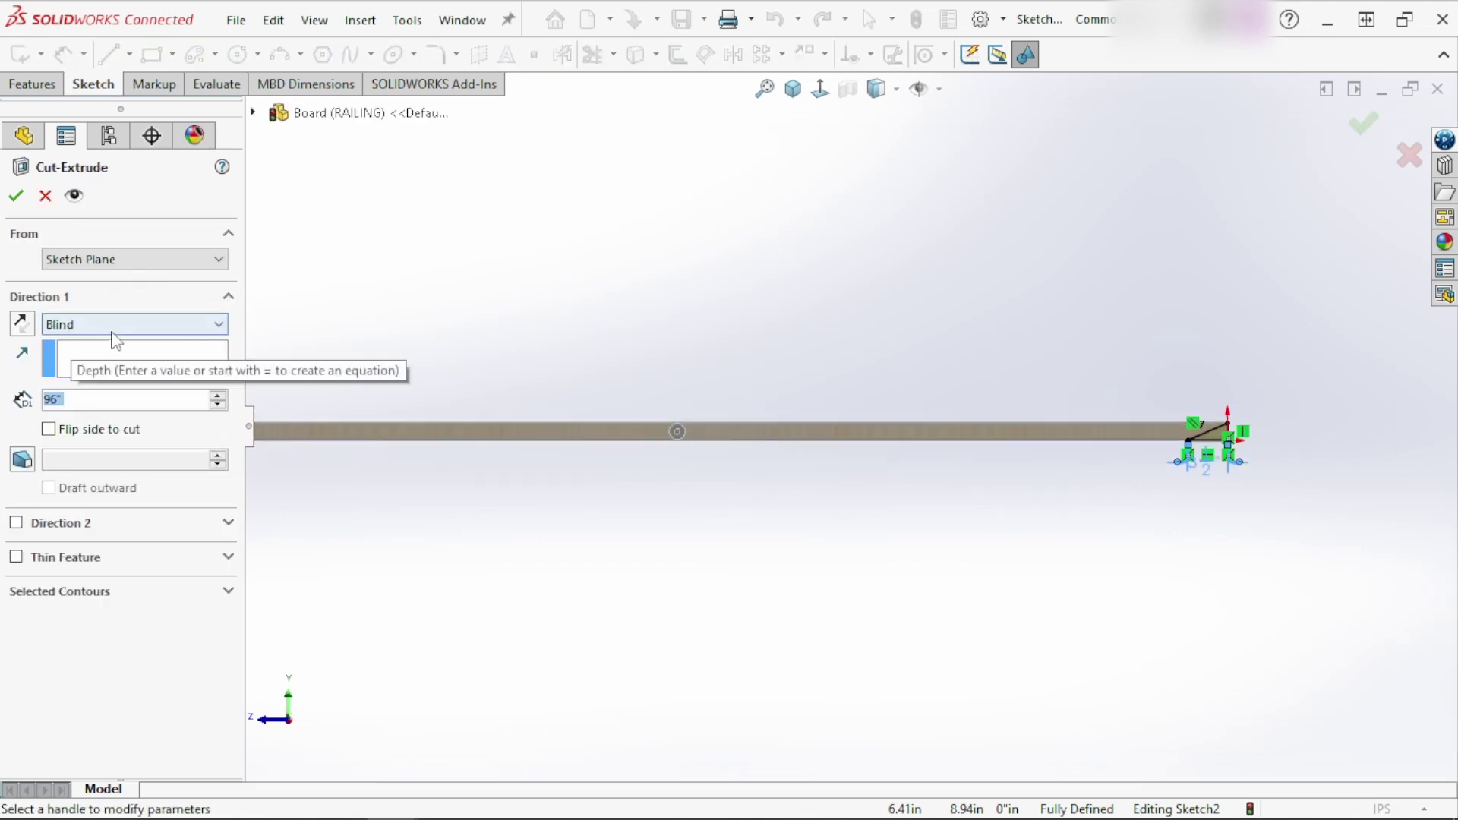
{"action": "left_click", "coordinate": [115, 326]}
{"action": "left_click", "coordinate": [106, 354]}
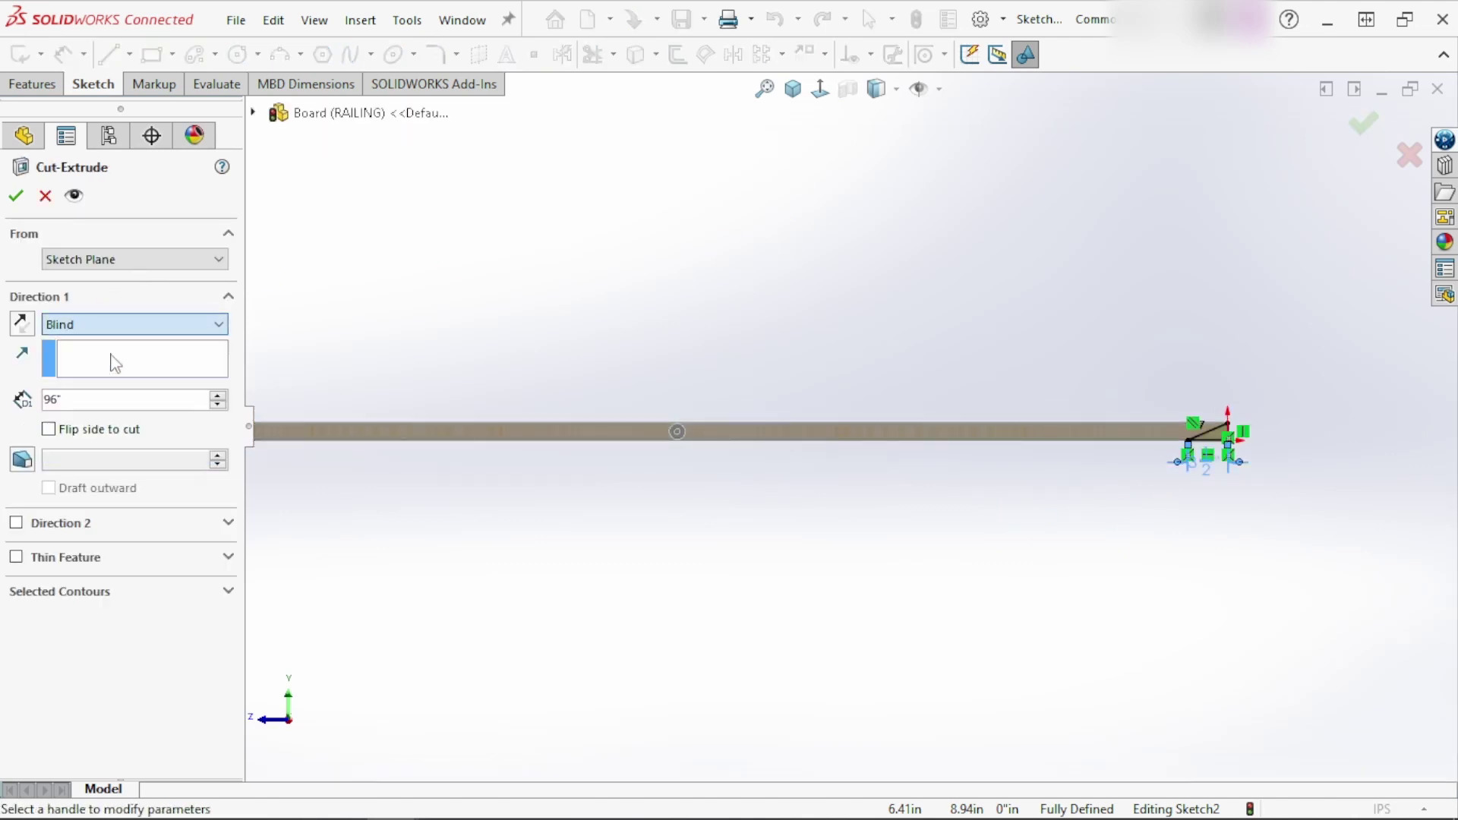
{"action": "left_click", "coordinate": [16, 196]}
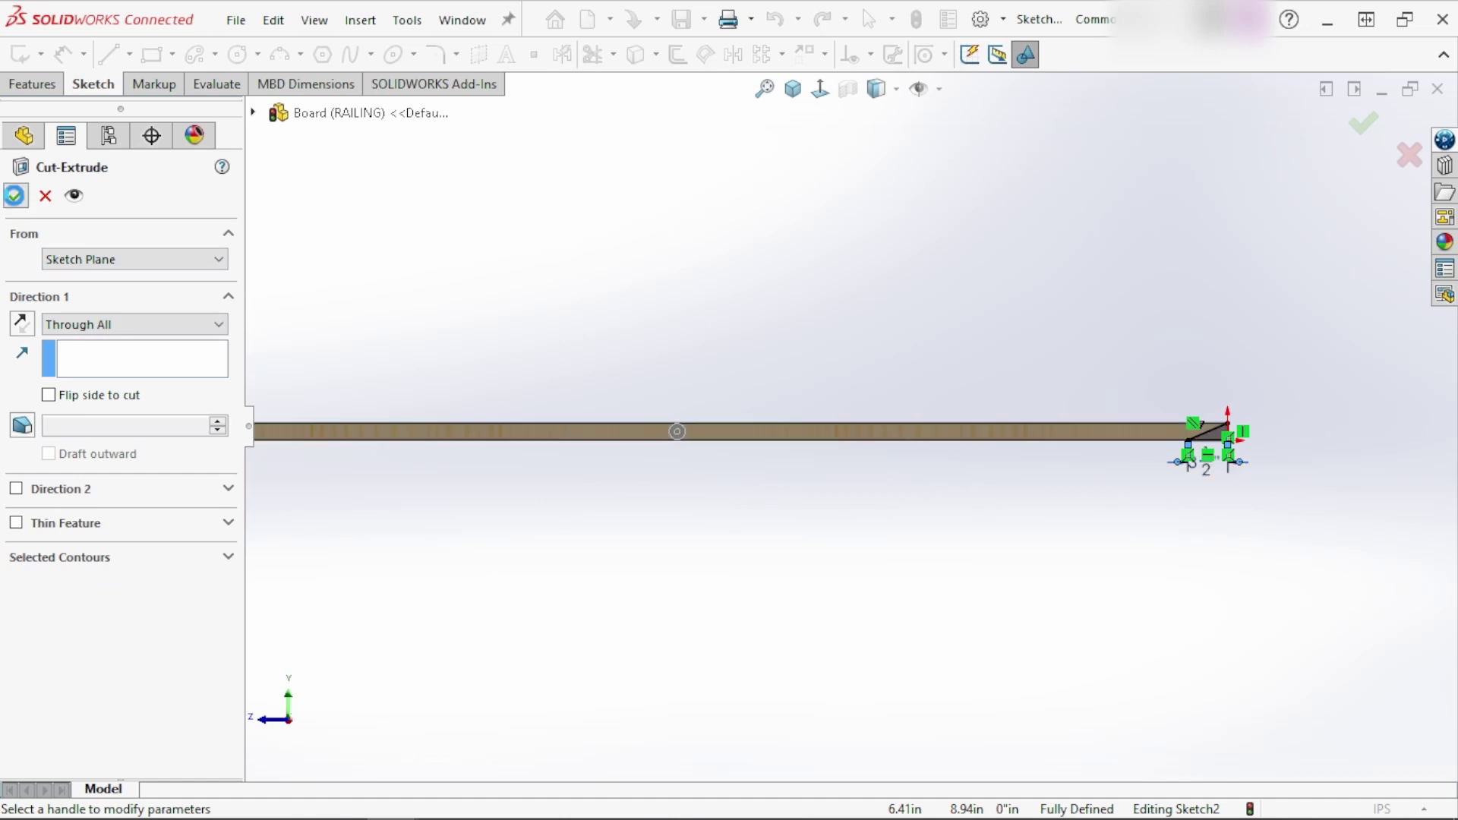
{"action": "left_click", "coordinate": [741, 290]}
{"action": "key", "text": "f"}
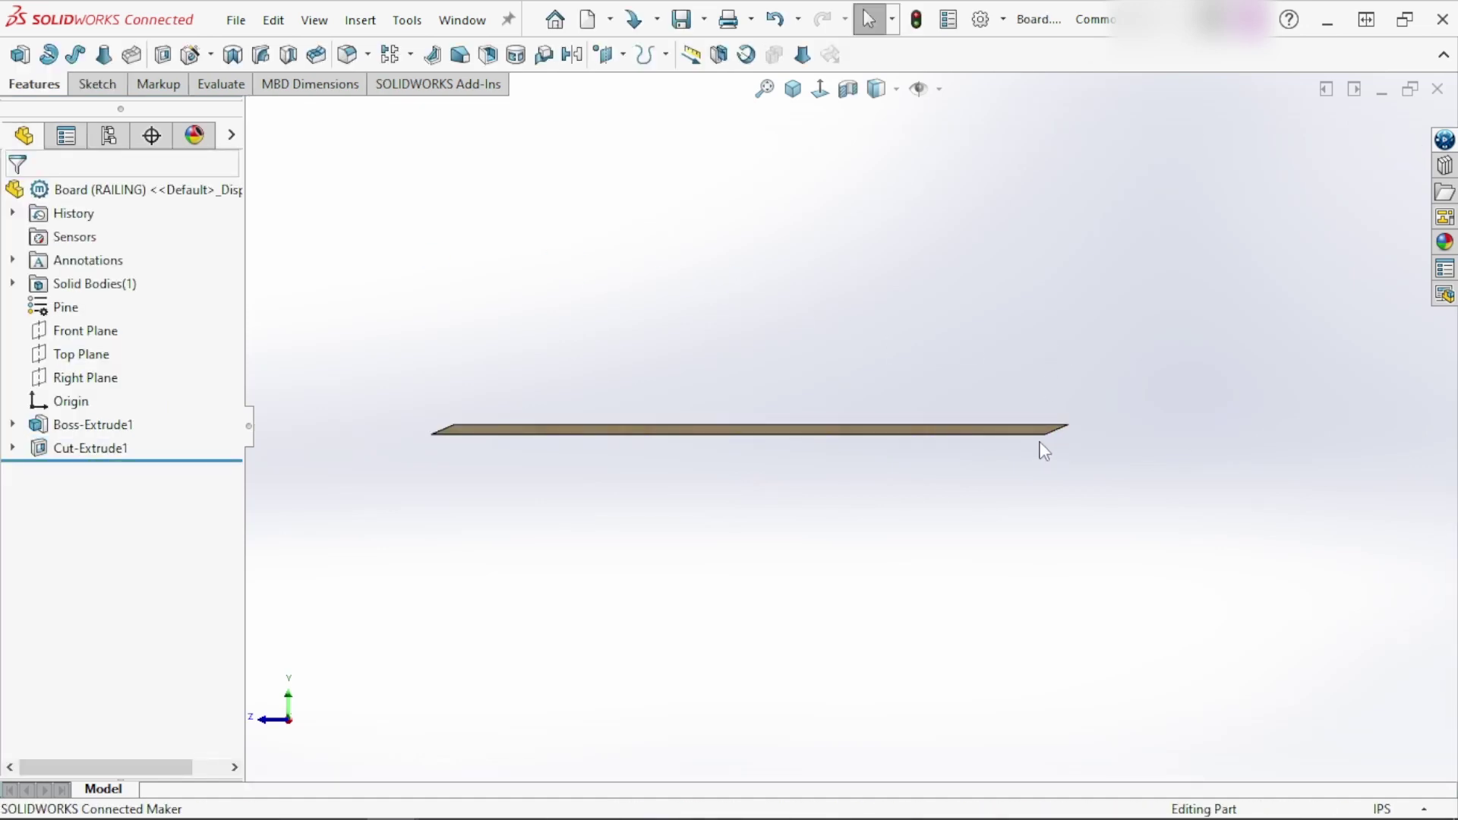
{"action": "scroll", "coordinate": [1048, 447], "scroll_direction": "down", "scroll_amount": 1}
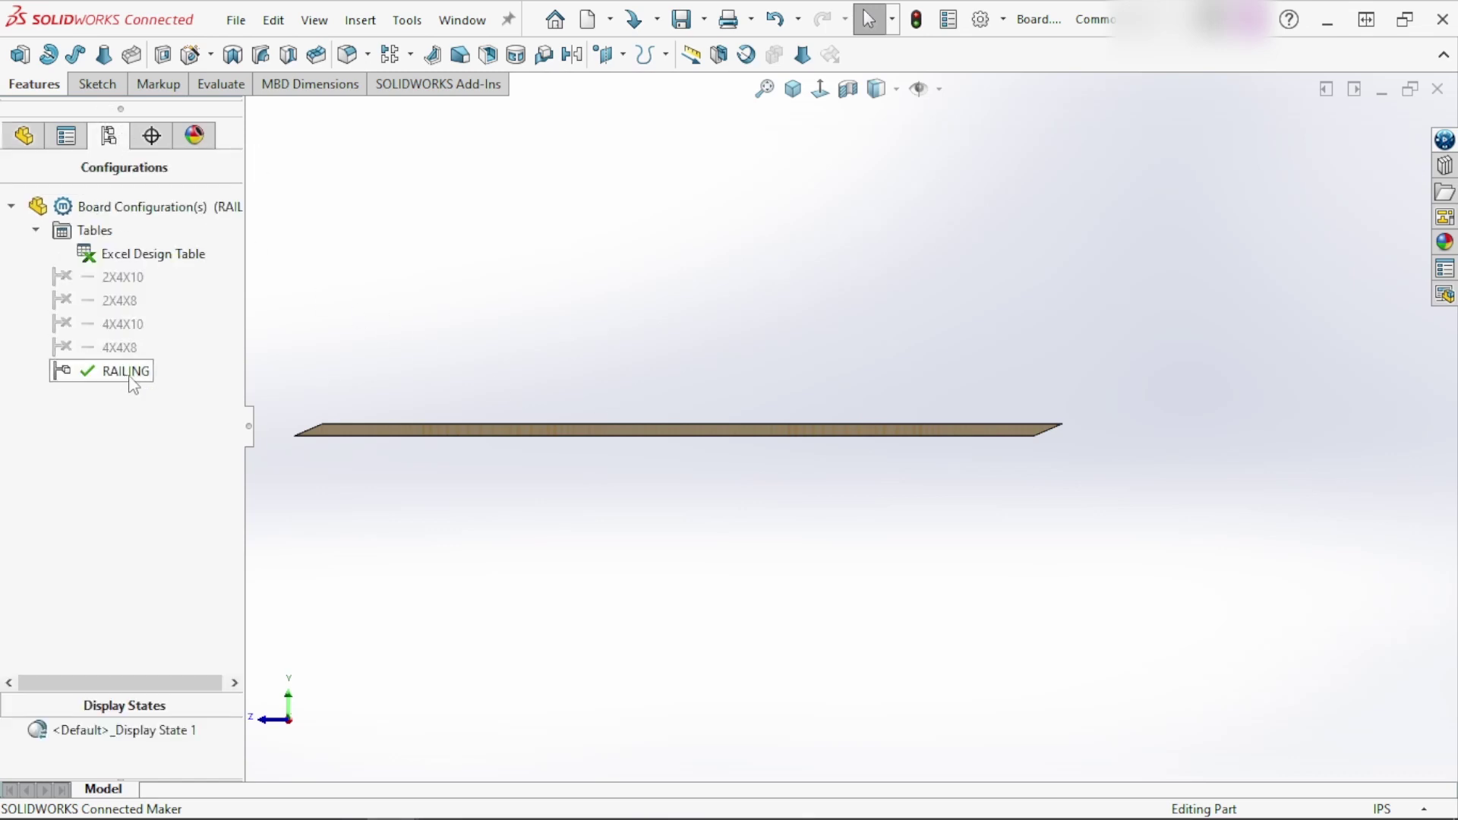
Activate the 2X4X8 configuration to check its board ends, and return to the RAILING configuration
{"action": "left_click", "coordinate": [104, 300]}
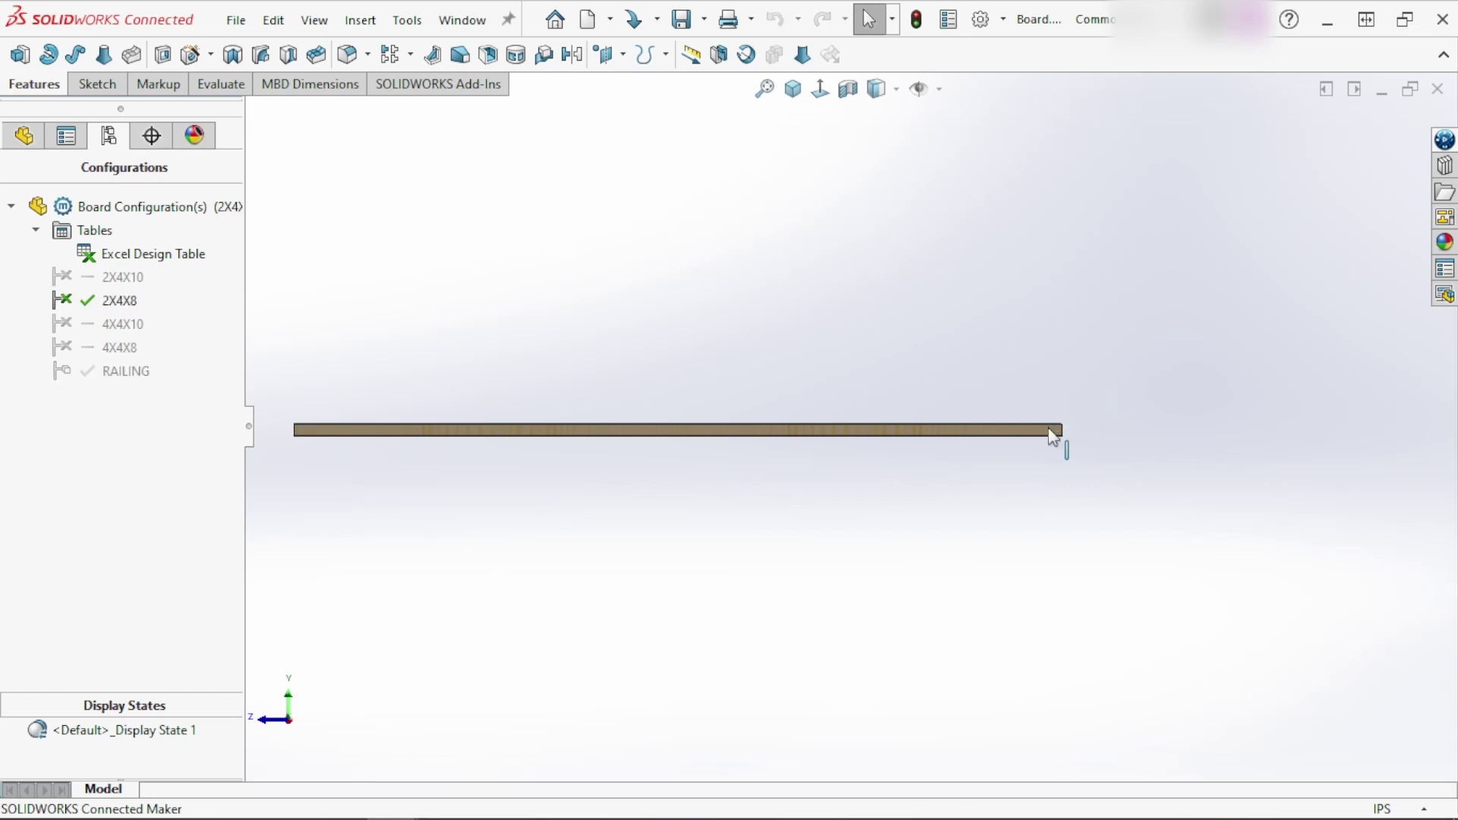
{"action": "left_click", "coordinate": [24, 138]}
{"action": "double_click", "coordinate": [106, 370]}
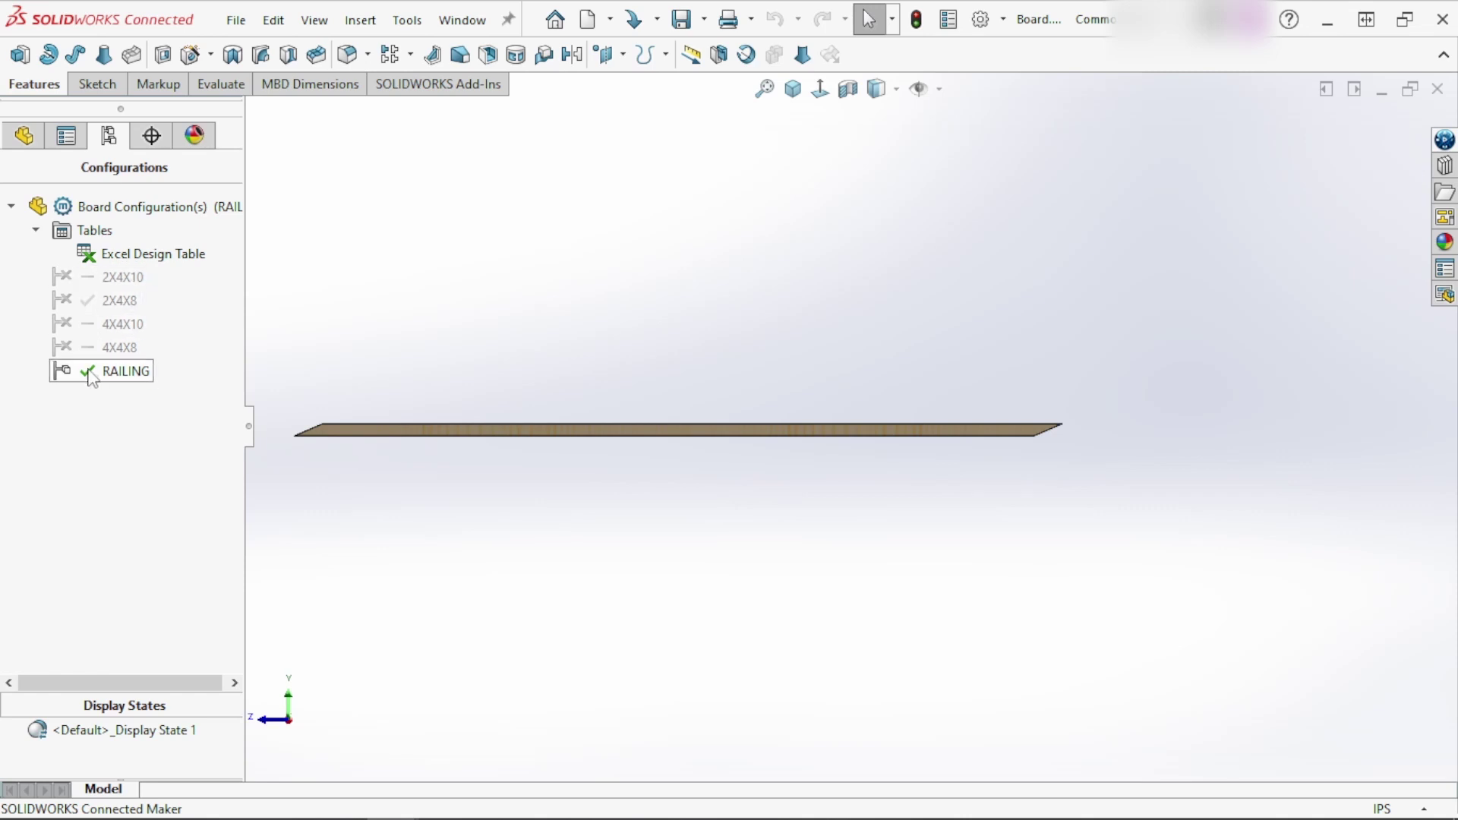
Open the Excel design table in a new window, adding the RAILING configuration and the $STATE@Cut-Extrude1 and $STATE@Sketch2 parameters
{"action": "right_click", "coordinate": [142, 260]}
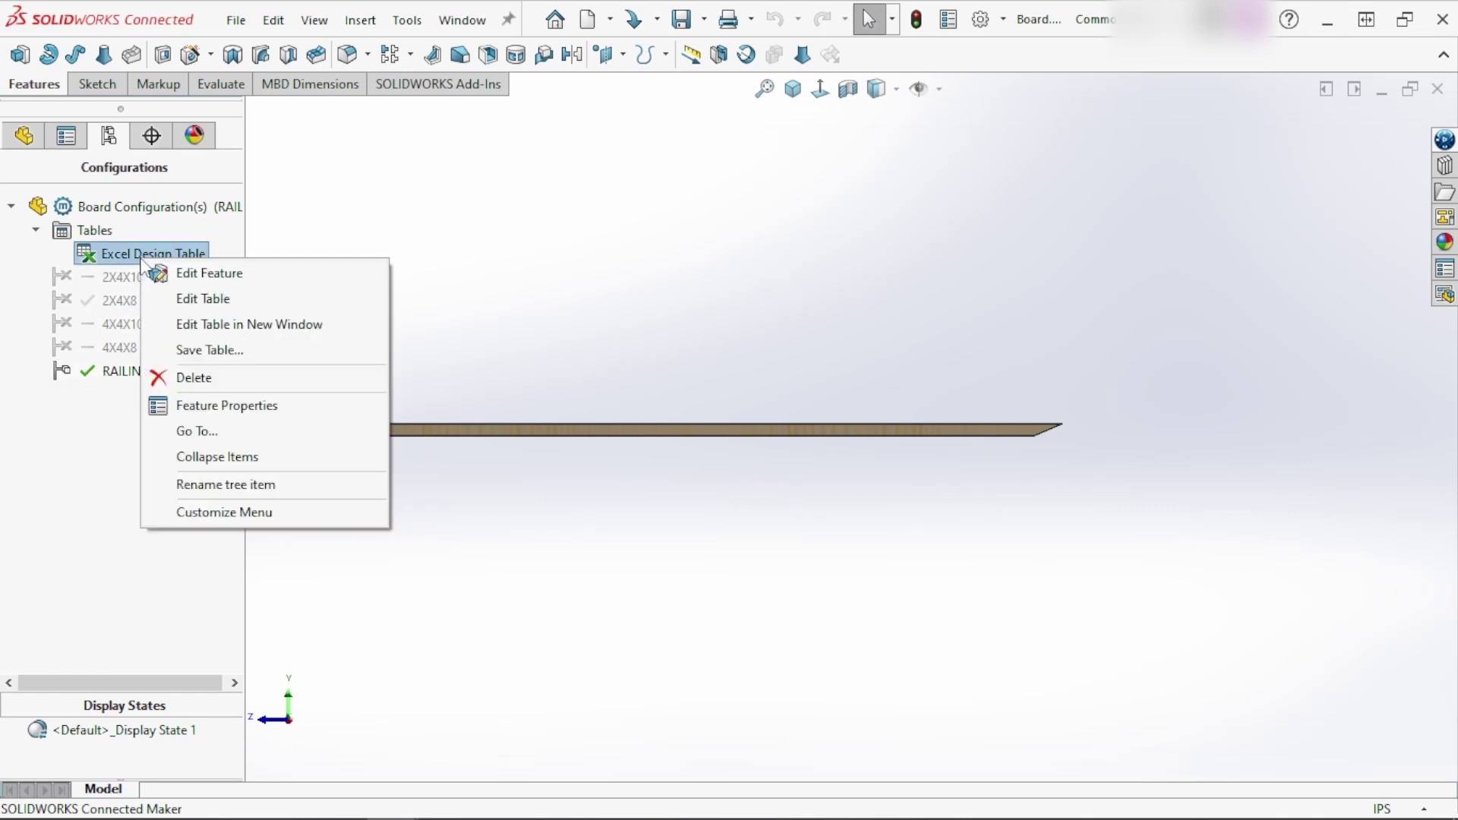
{"action": "left_click", "coordinate": [221, 322]}
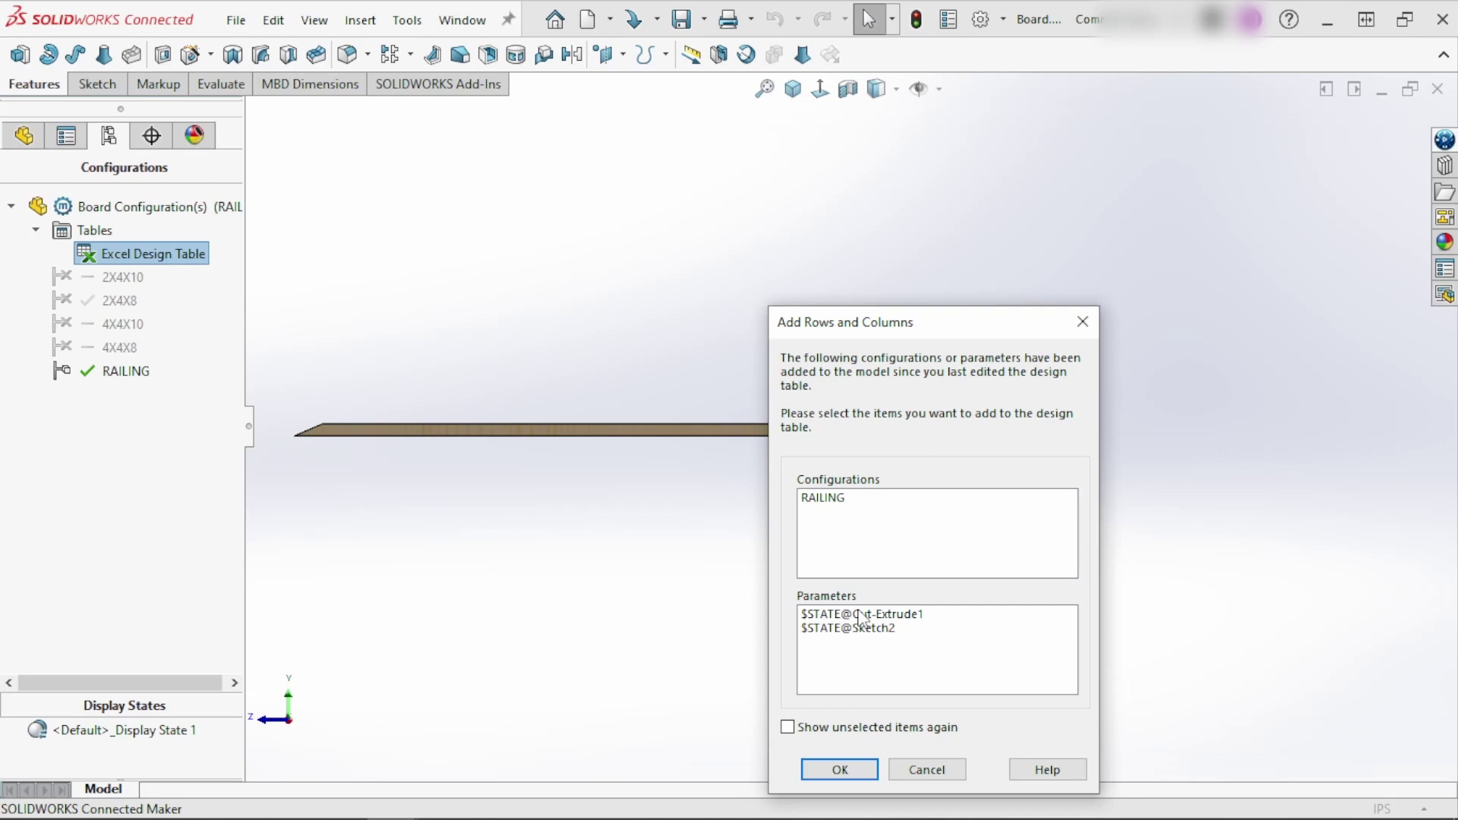
{"action": "left_click", "coordinate": [860, 614]}
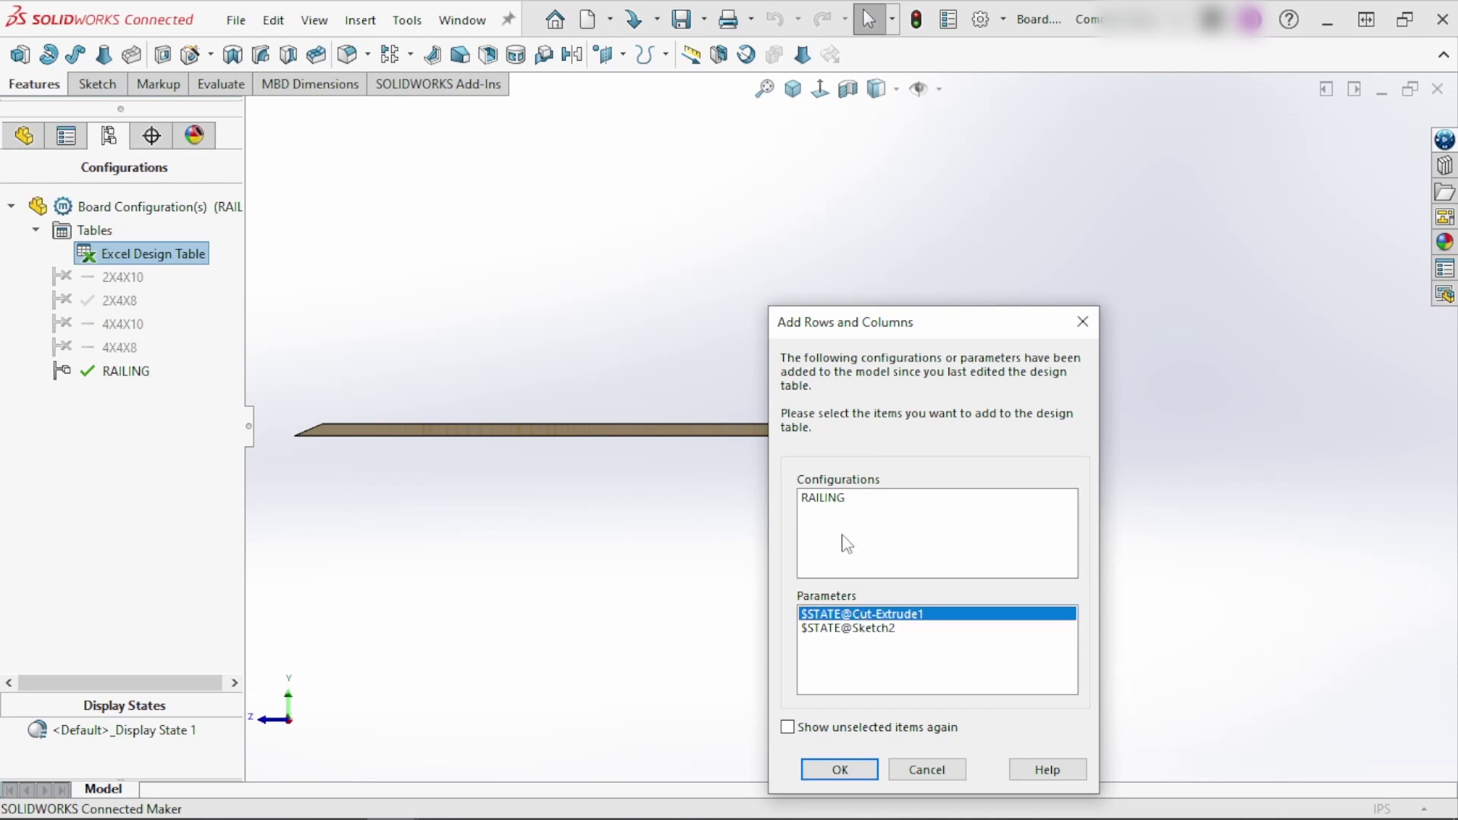
{"action": "left_click", "coordinate": [825, 498]}
{"action": "left_click", "coordinate": [834, 629]}
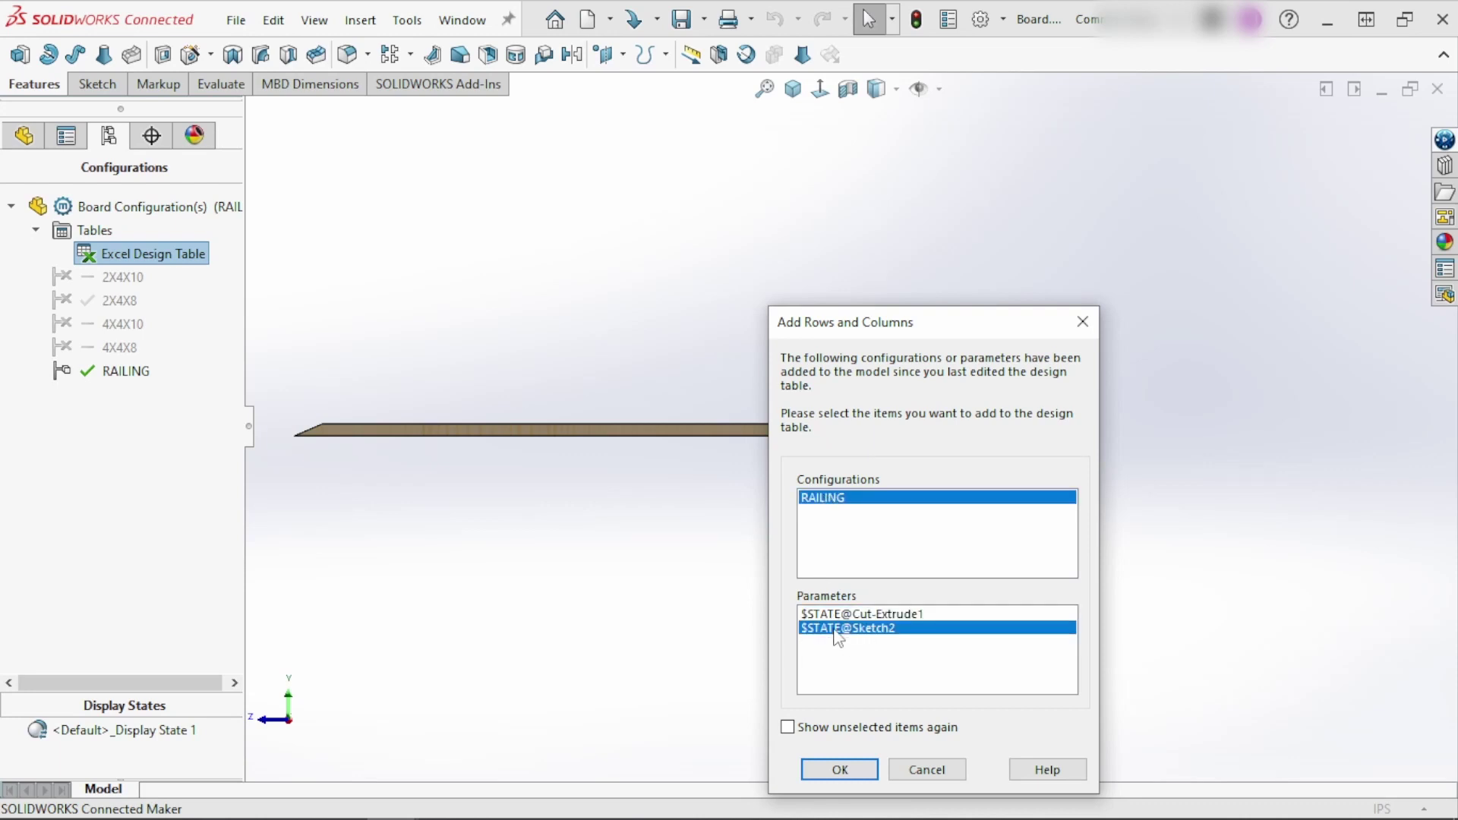
{"action": "left_click", "coordinate": [835, 616], "text": "ctrl"}
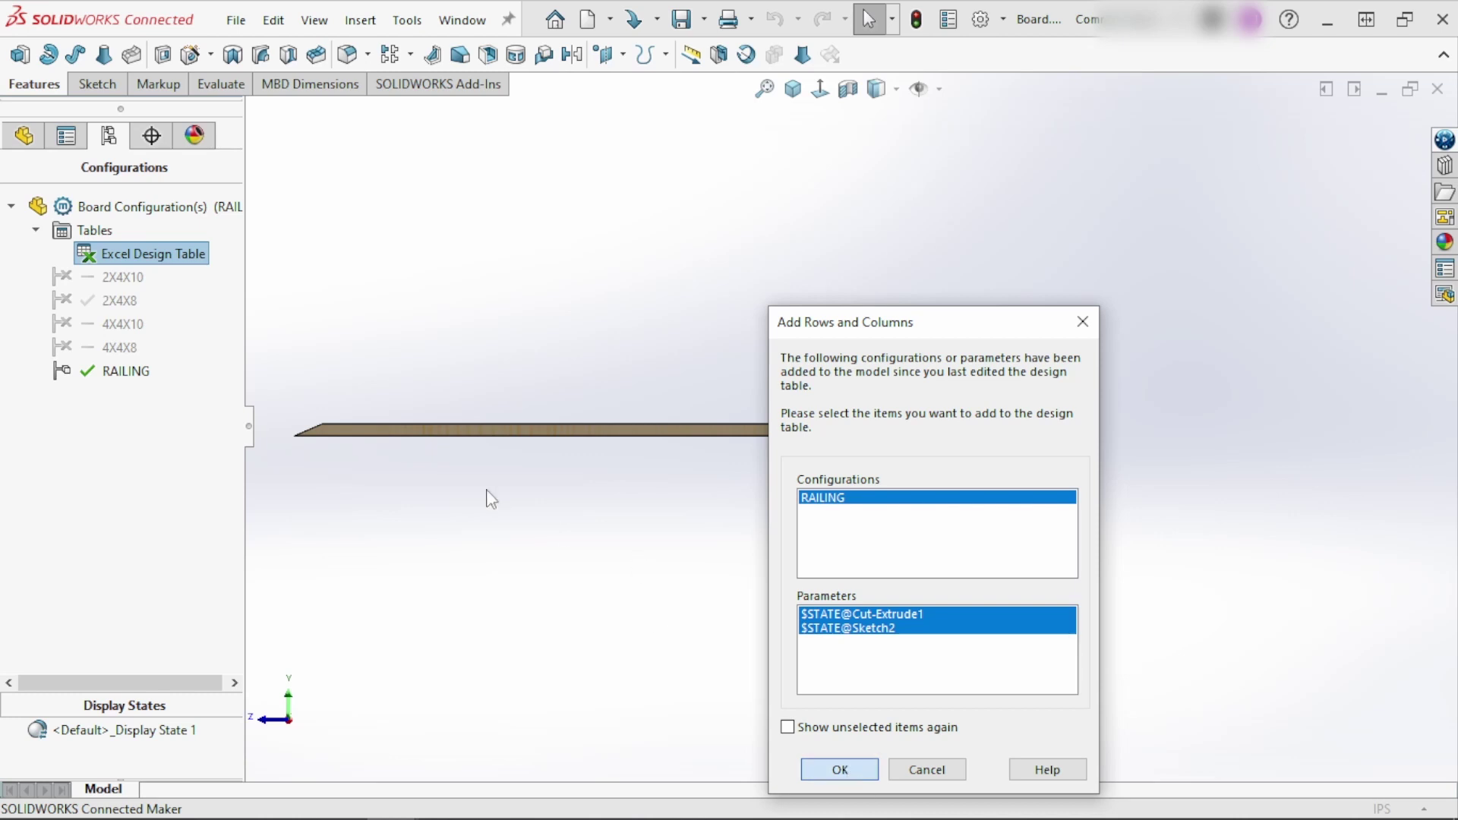
{"action": "key", "text": "Return"}
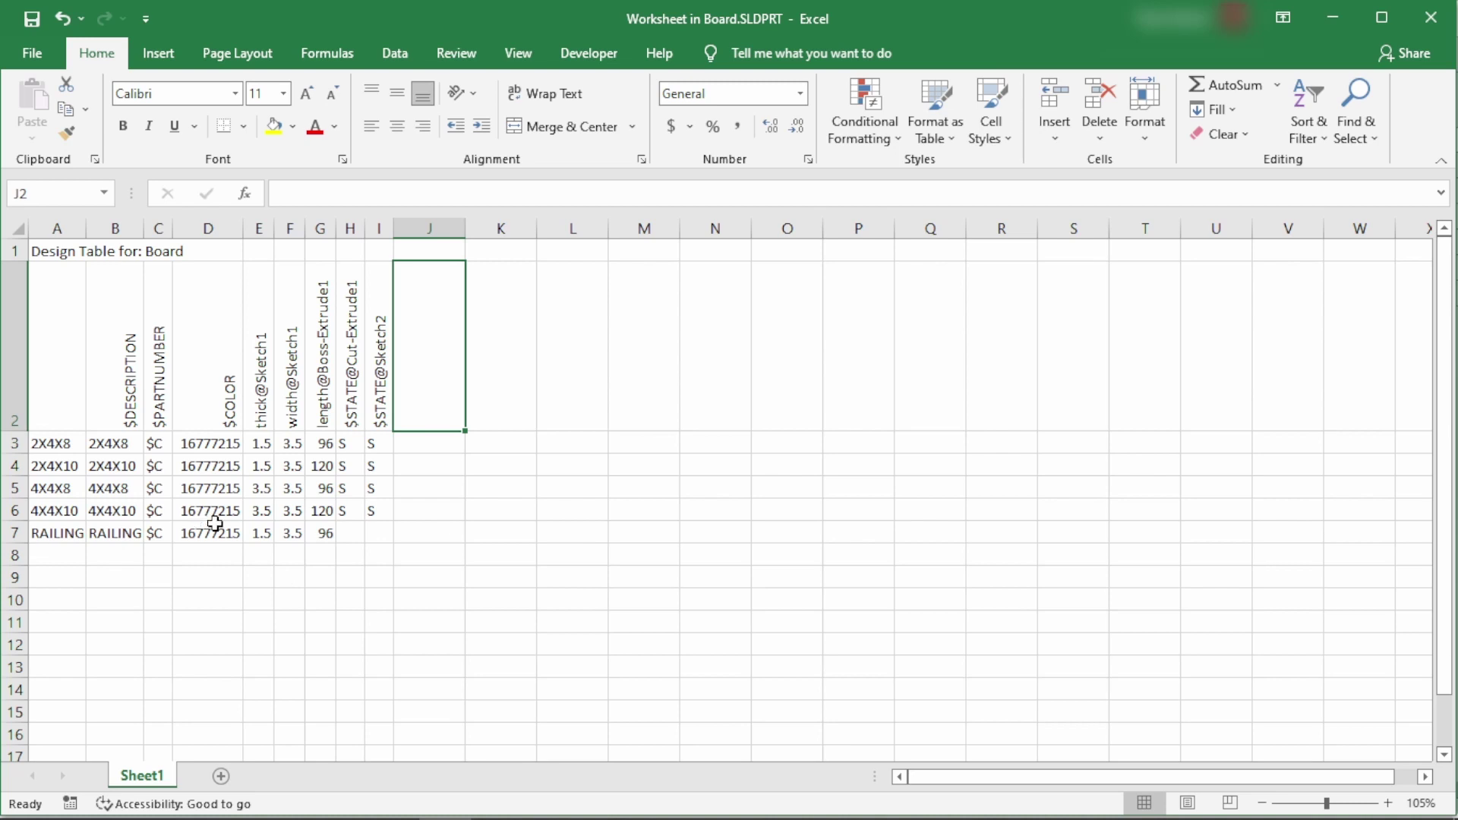
Fill the description formula from cell B6 down into B7 so the RAILING description follows its configuration name
{"action": "left_click", "coordinate": [116, 532]}
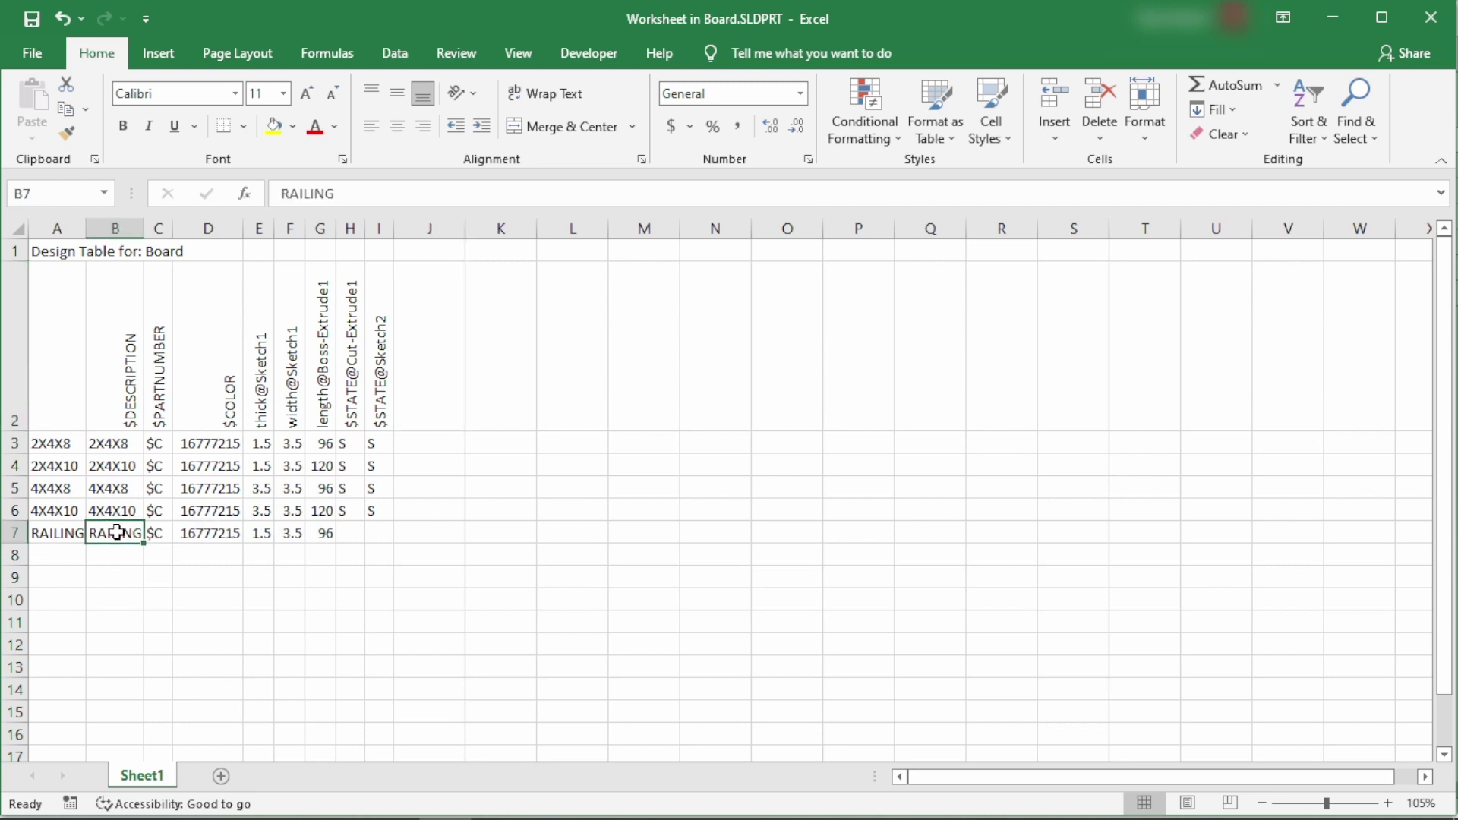
{"action": "left_click", "coordinate": [114, 510]}
{"action": "left_click", "coordinate": [114, 488]}
{"action": "left_click", "coordinate": [119, 450]}
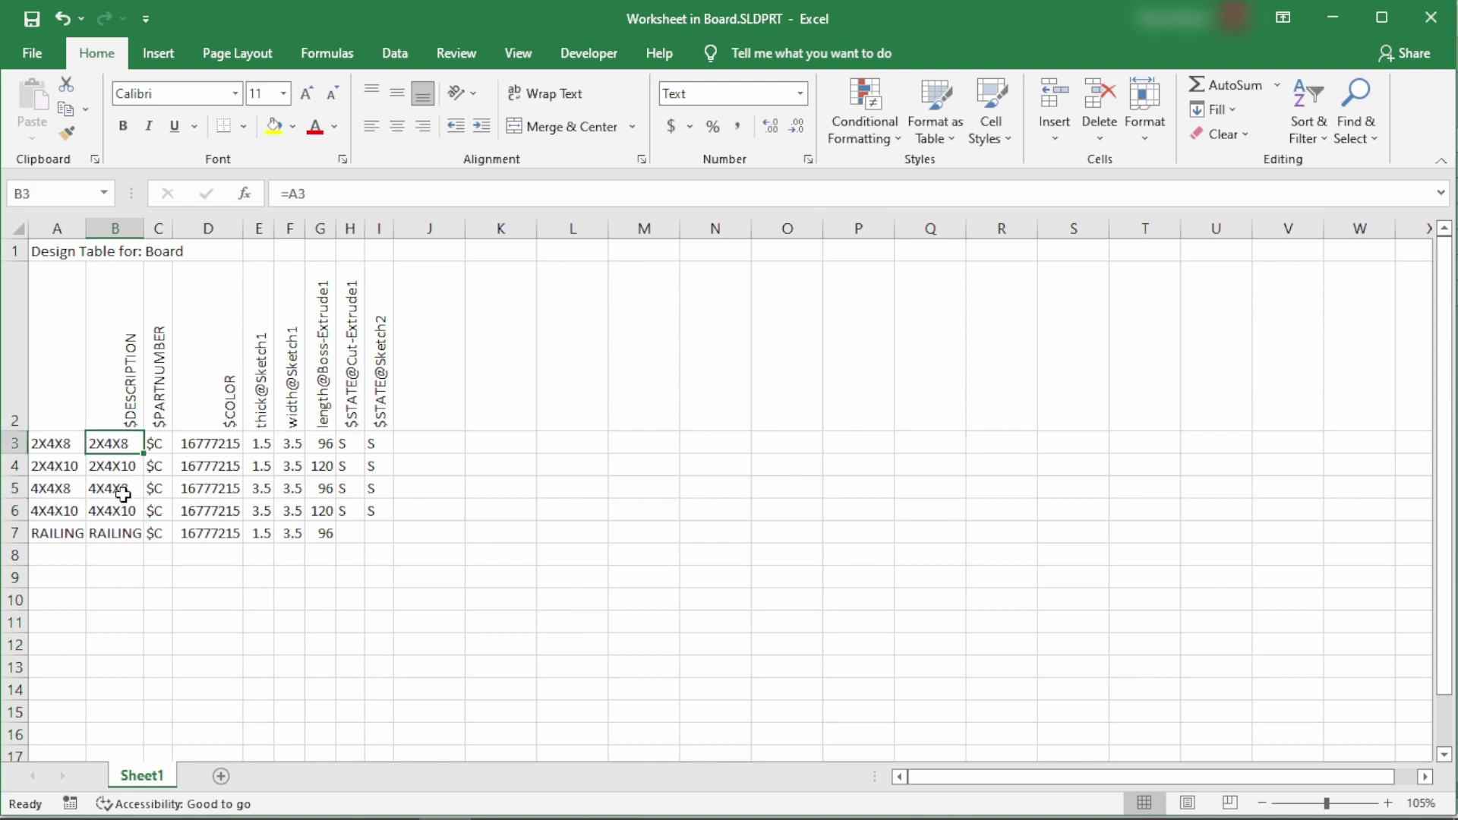
{"action": "left_click", "coordinate": [111, 513]}
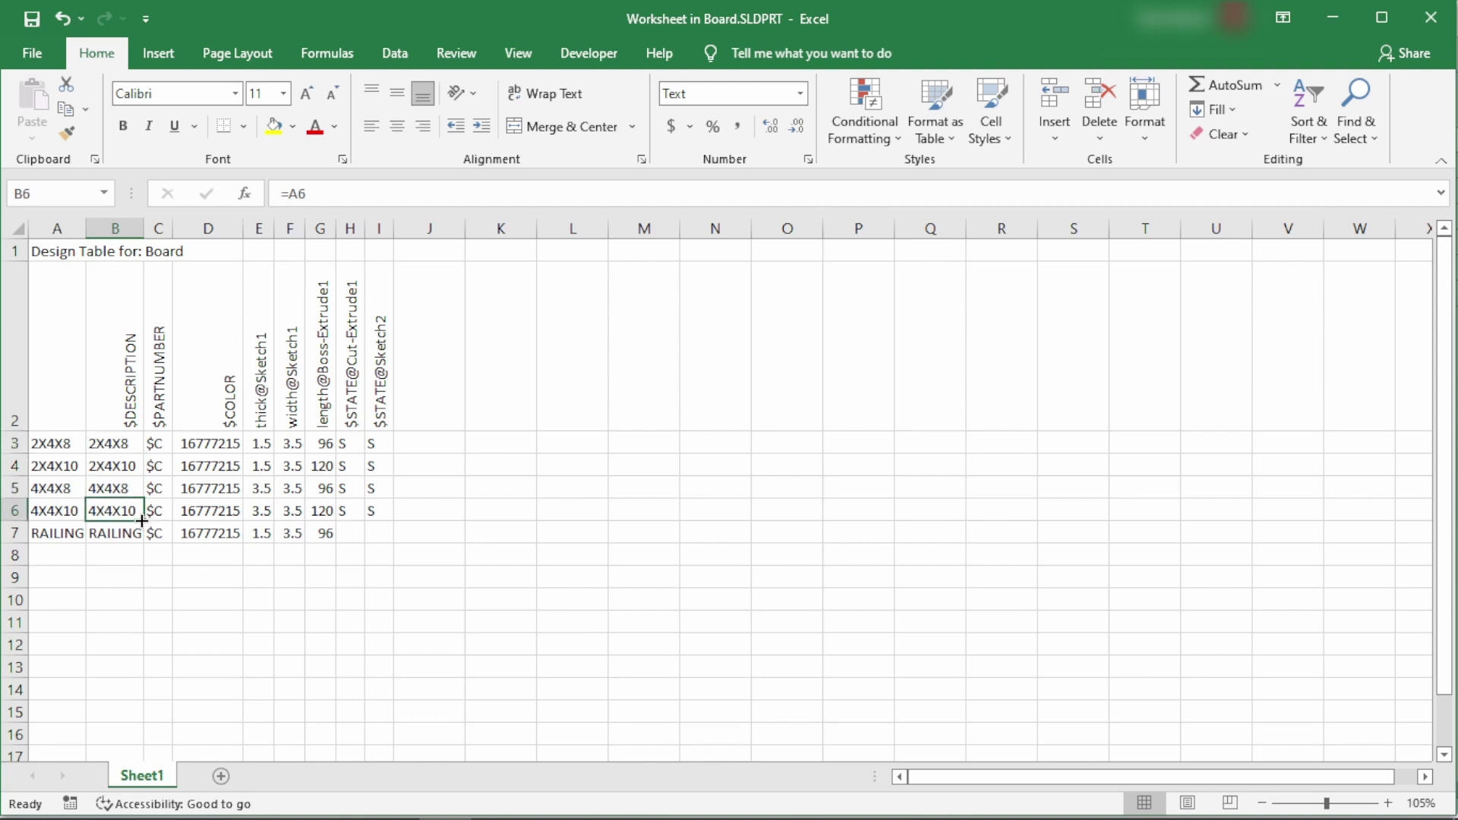
{"action": "left_click_drag", "start_coordinate": [142, 520], "coordinate": [143, 543]}
{"action": "left_click", "coordinate": [437, 621]}
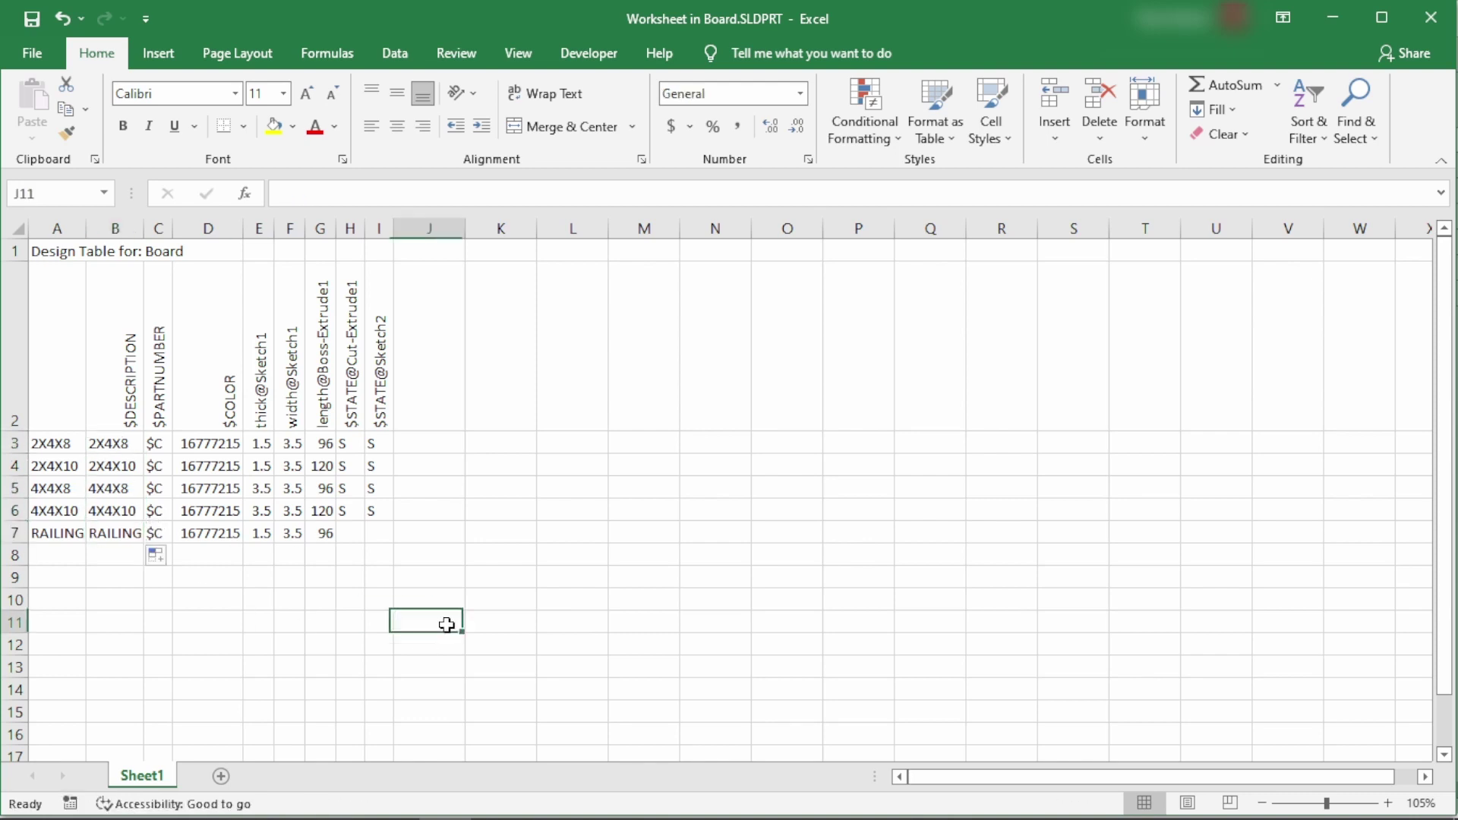
Leave the RAILING row's $STATE@Cut-Extrude1 and $STATE@Sketch2 cells blank and close the design table to update the part
{"action": "left_click", "coordinate": [348, 532]}
{"action": "left_click", "coordinate": [407, 516]}
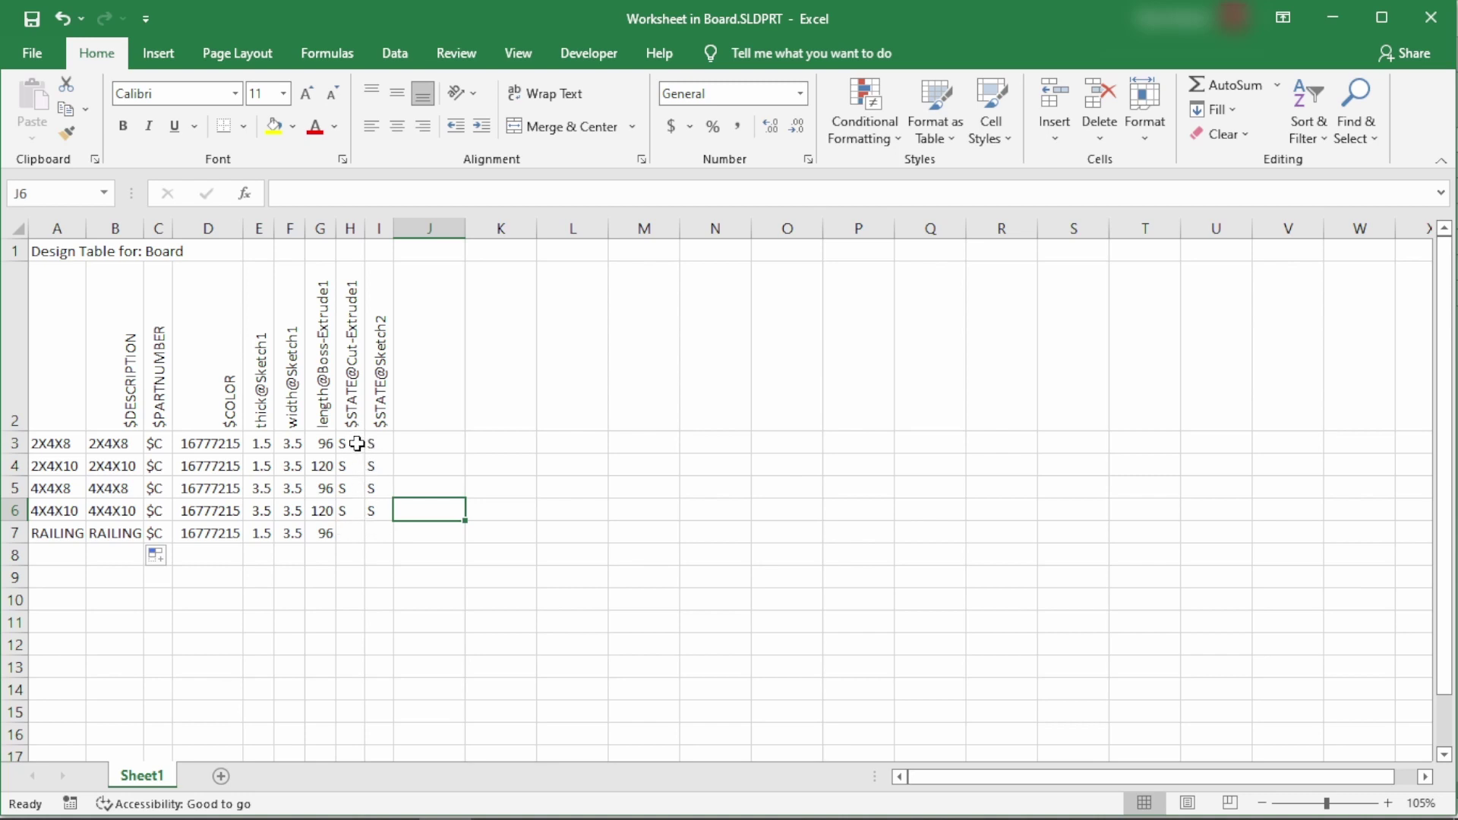
{"action": "left_click", "coordinate": [349, 532]}
{"action": "left_click", "coordinate": [519, 508]}
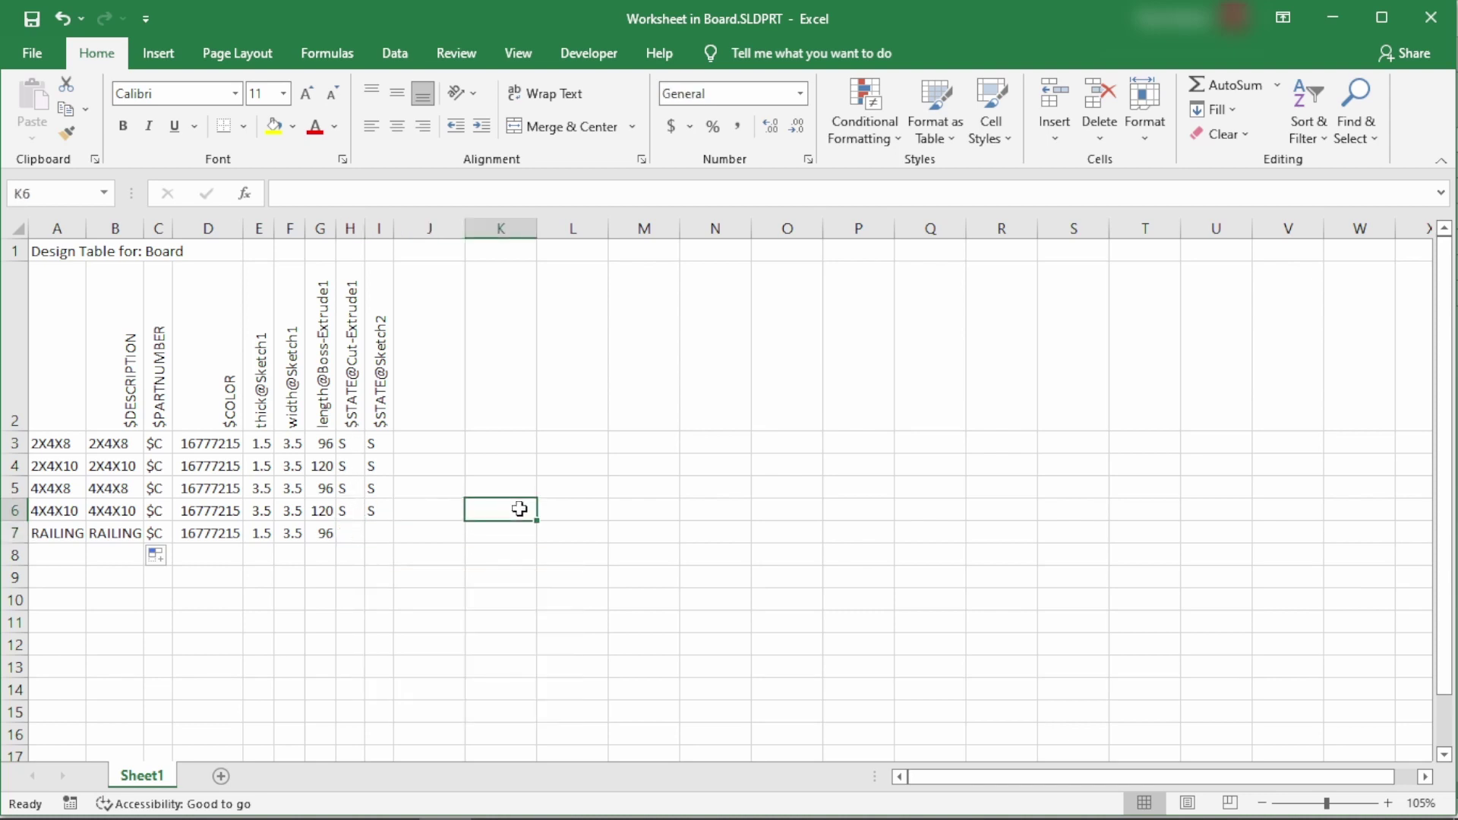
{"action": "left_click", "coordinate": [1440, 24]}
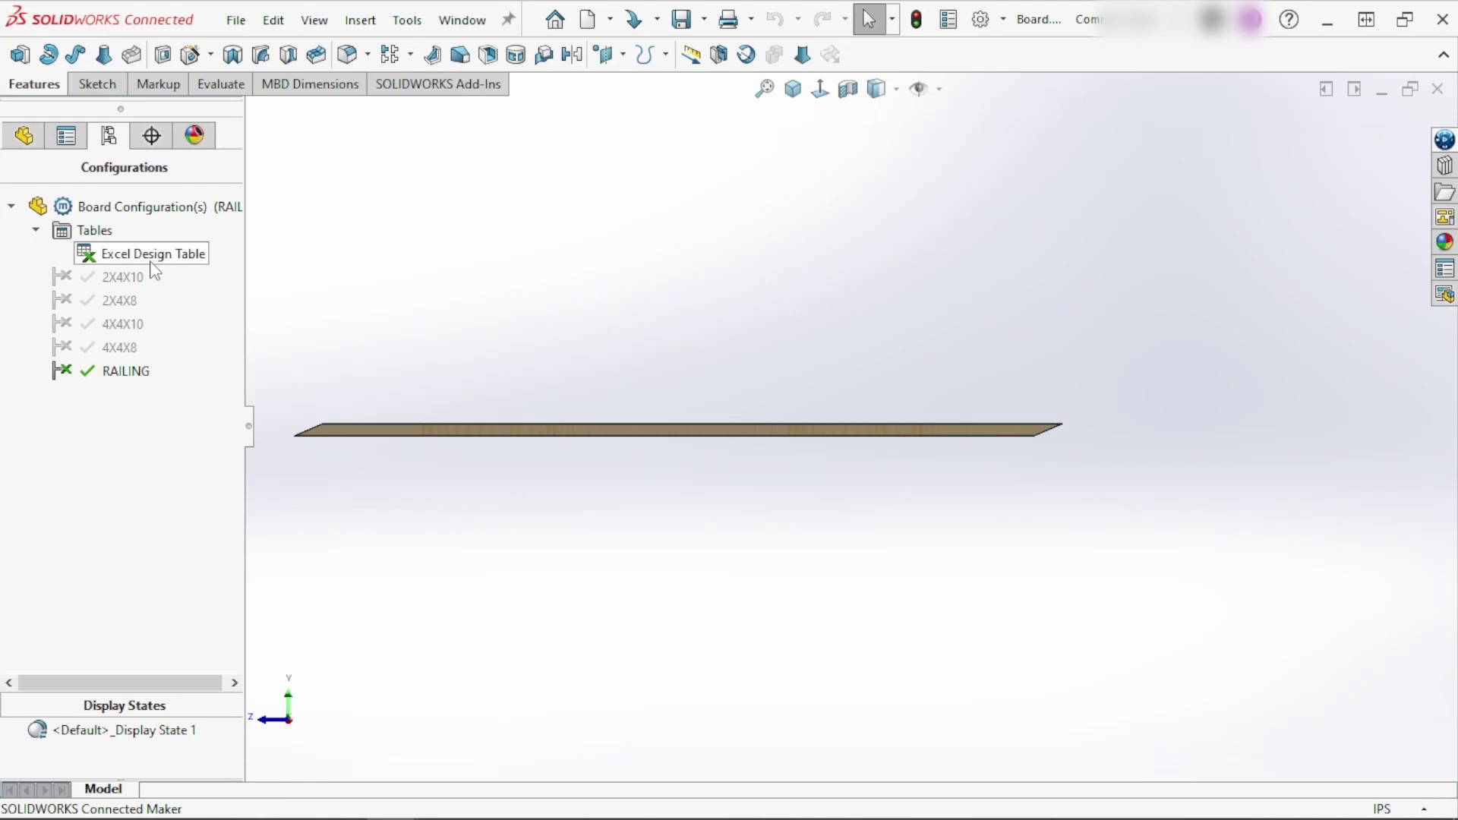
Reopen the design table in a new window to check the RAILING row's feature states, and close it
{"action": "right_click", "coordinate": [144, 256]}
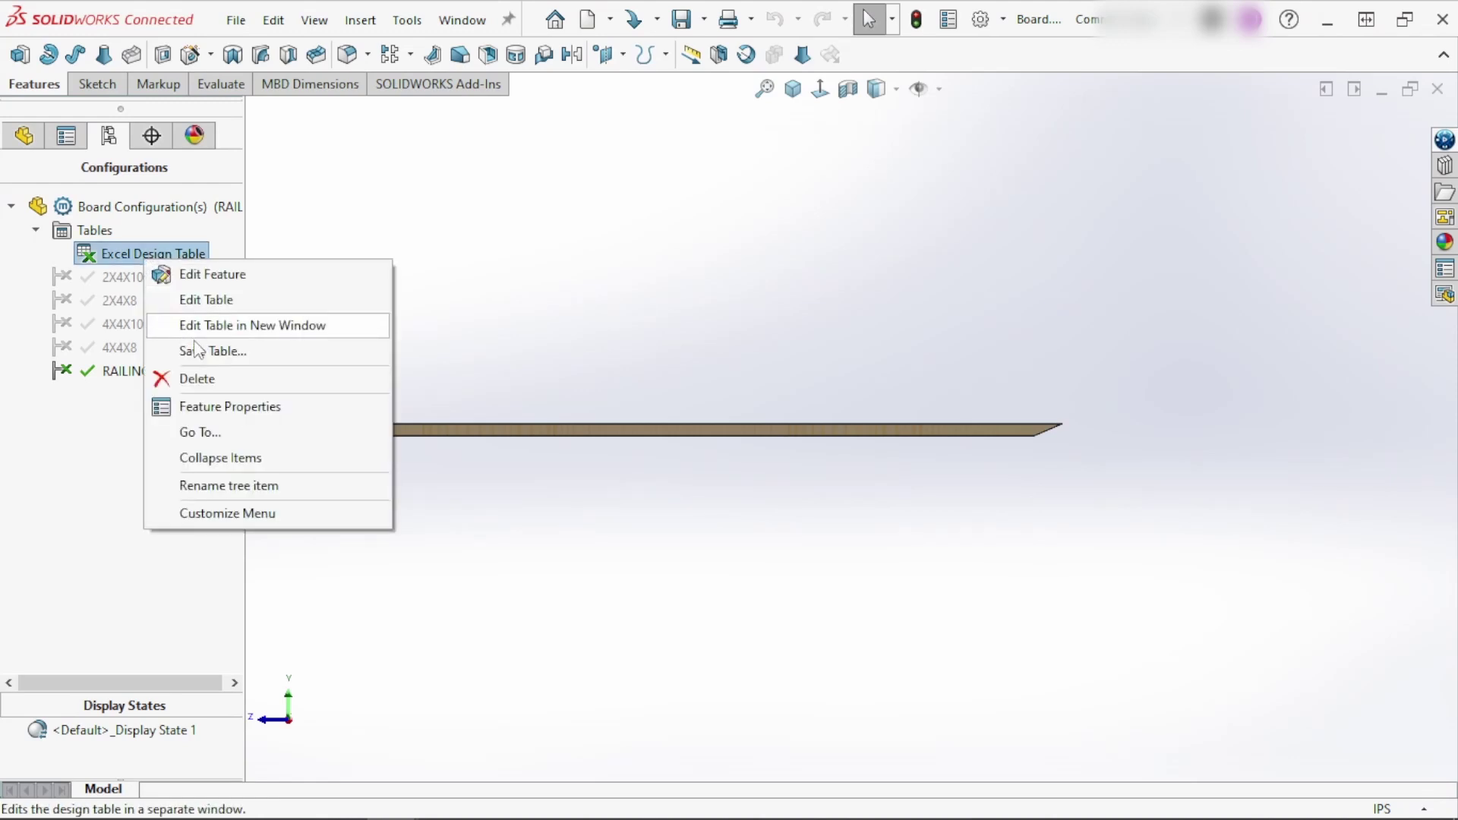
{"action": "left_click", "coordinate": [213, 326]}
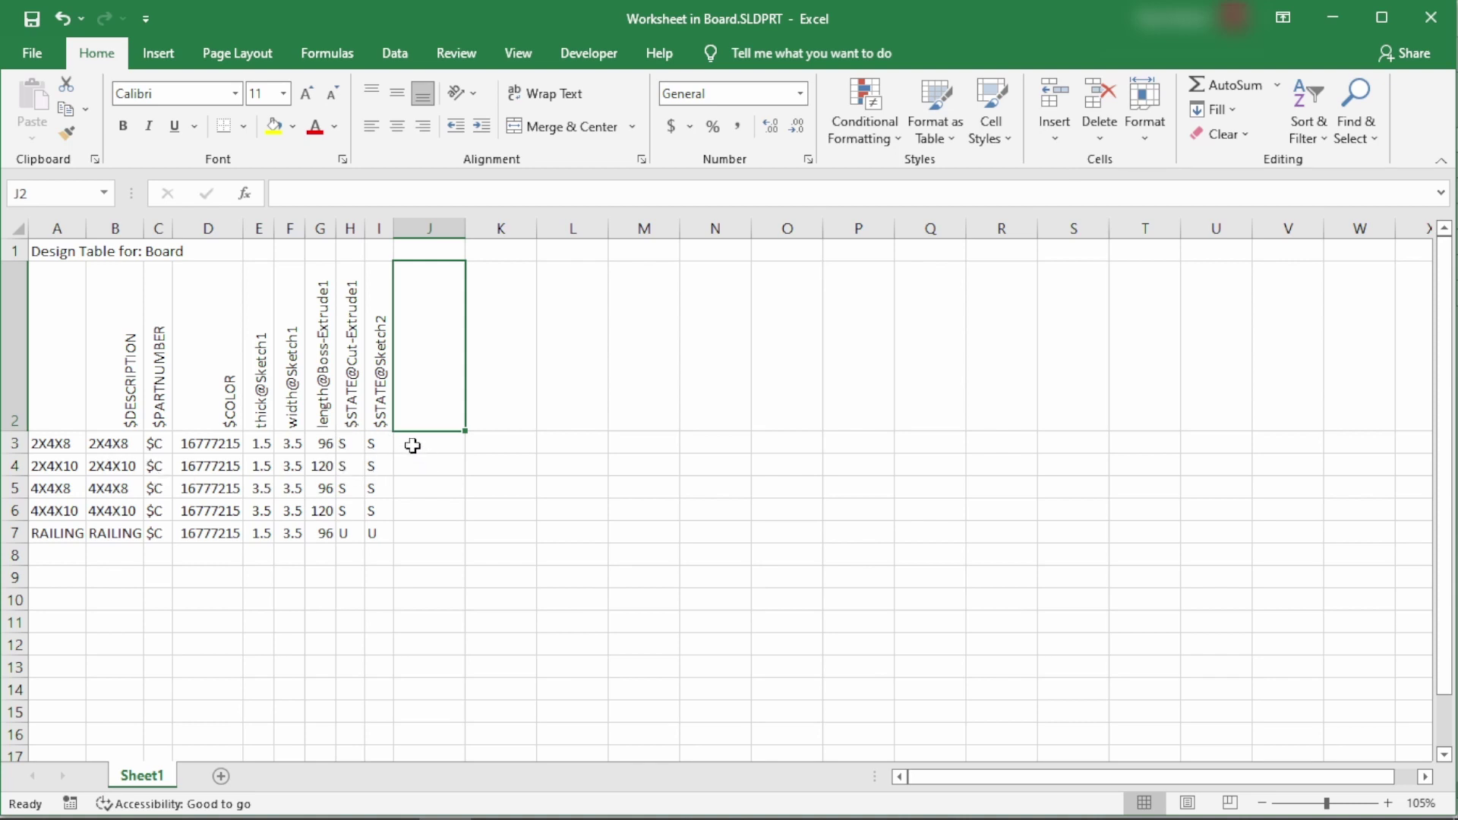
{"action": "left_click", "coordinate": [1434, 29]}
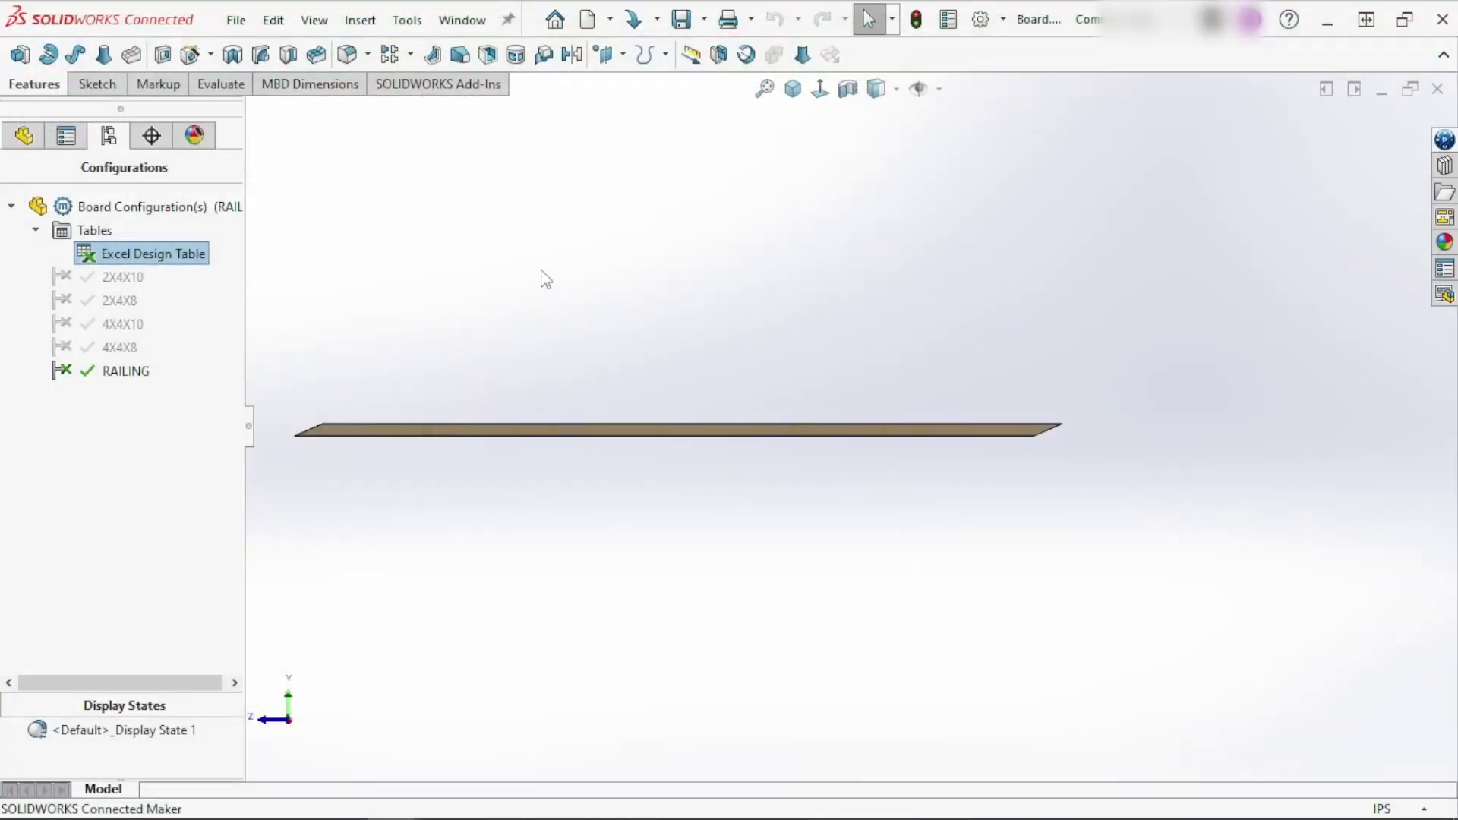
Activate the board's 2X4X8 configuration and switch to the Deck assembly
{"action": "double_click", "coordinate": [107, 302]}
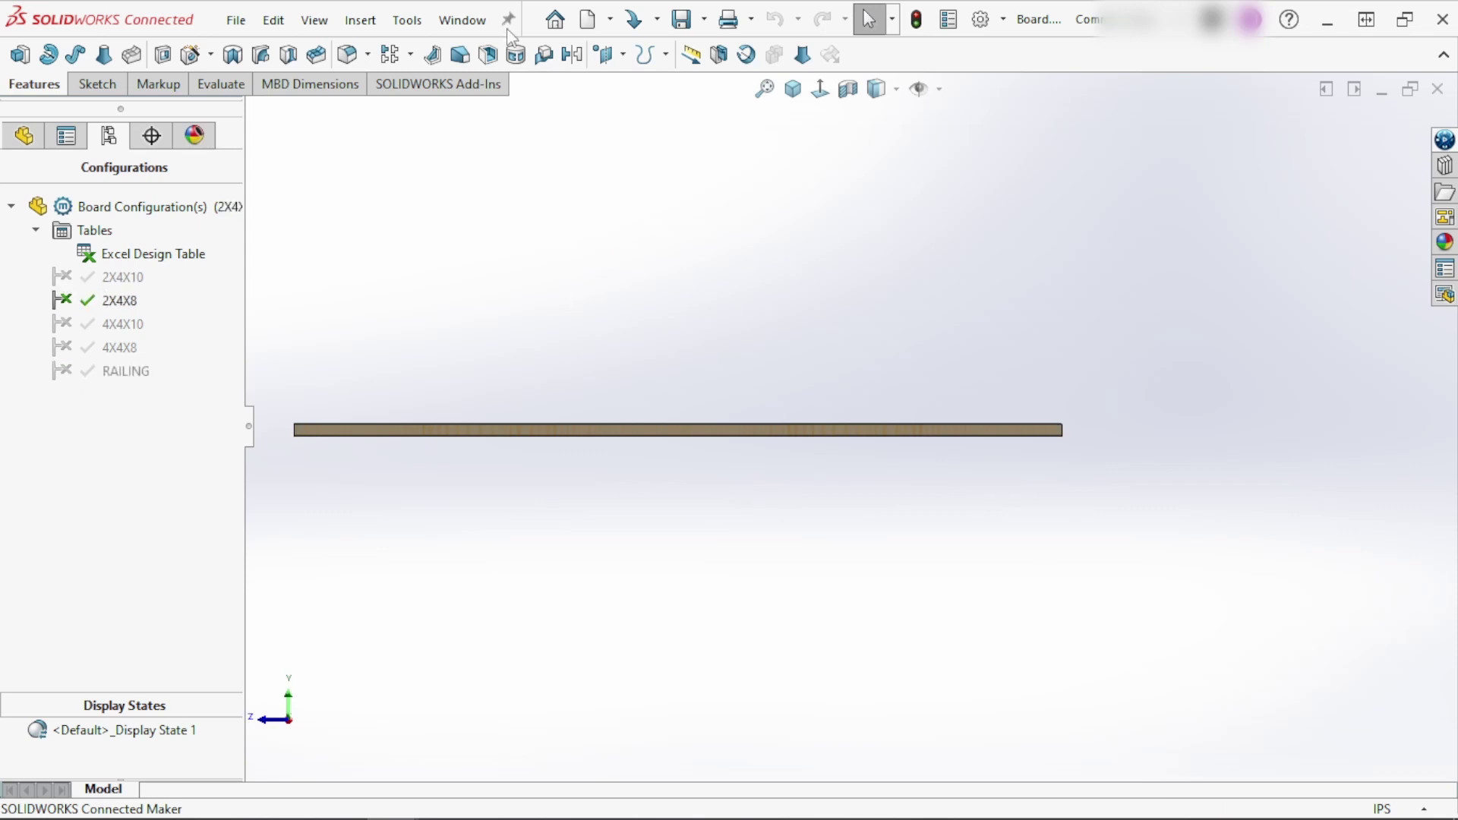
{"action": "left_click", "coordinate": [462, 20]}
{"action": "left_click", "coordinate": [501, 308]}
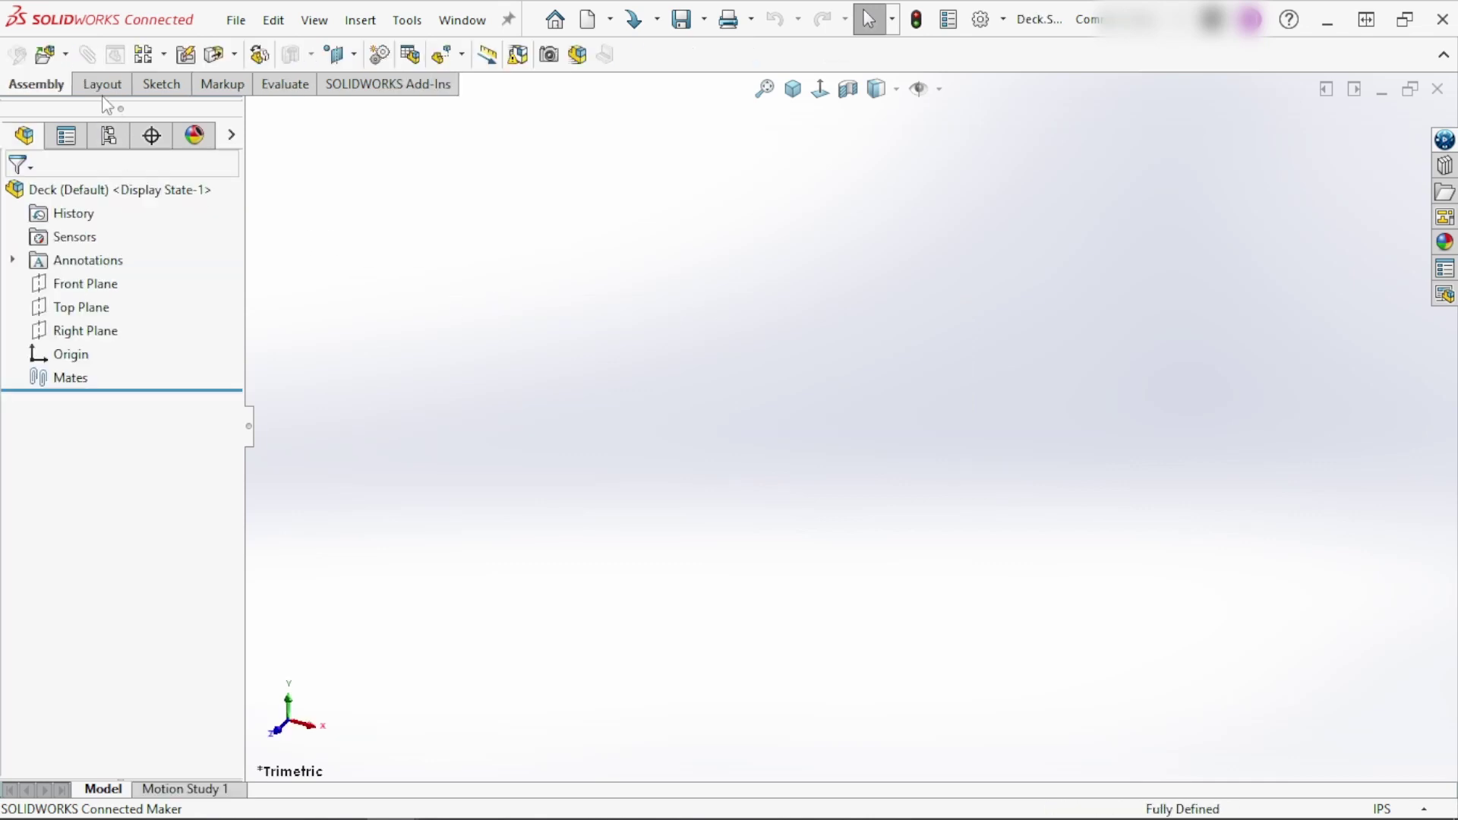
Insert the Board part in its 2X4X8 configuration with the insert command kept pinned, and place the first copy
{"action": "left_click", "coordinate": [47, 54]}
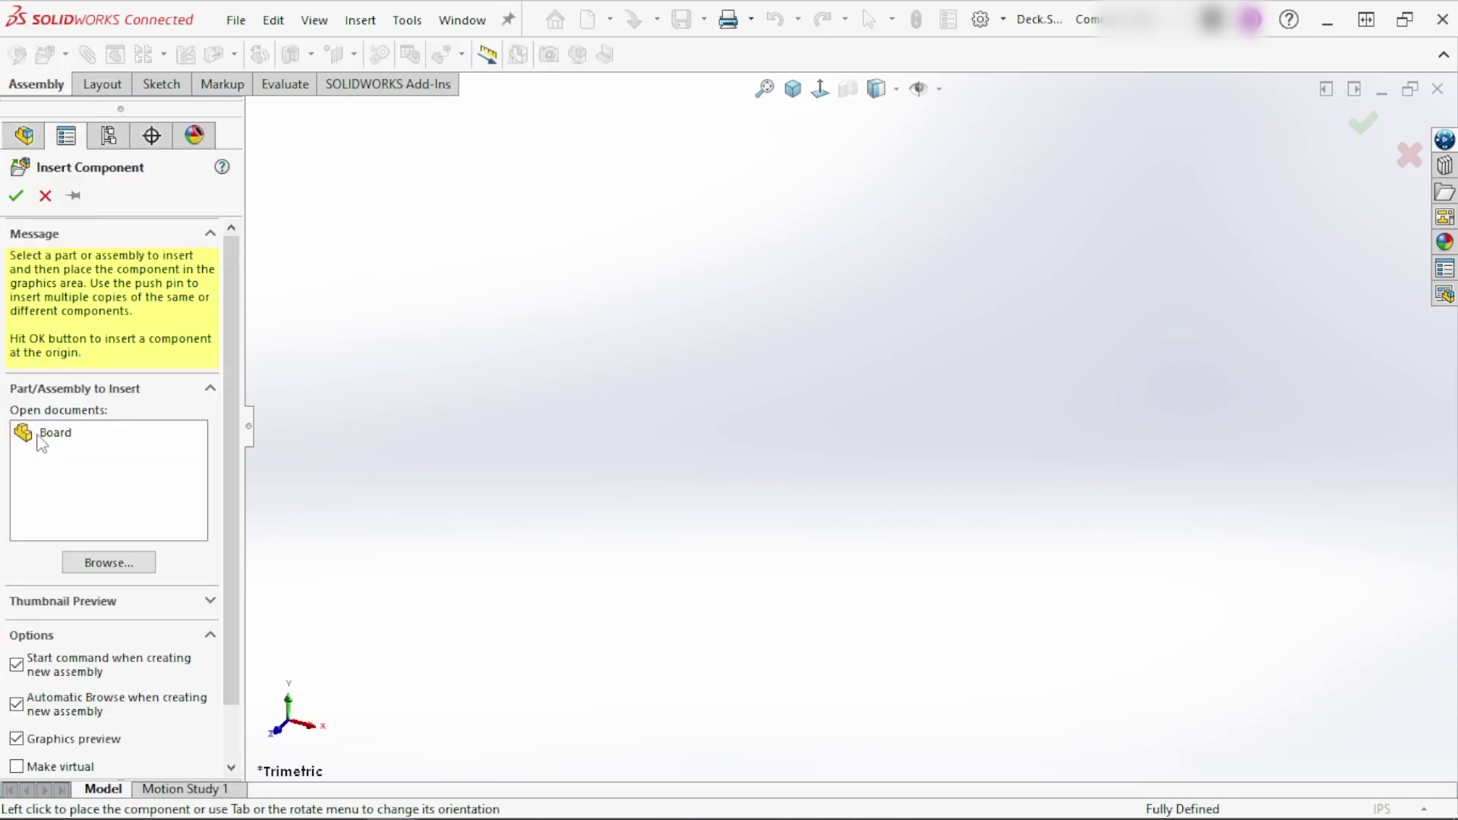
{"action": "left_click", "coordinate": [39, 439]}
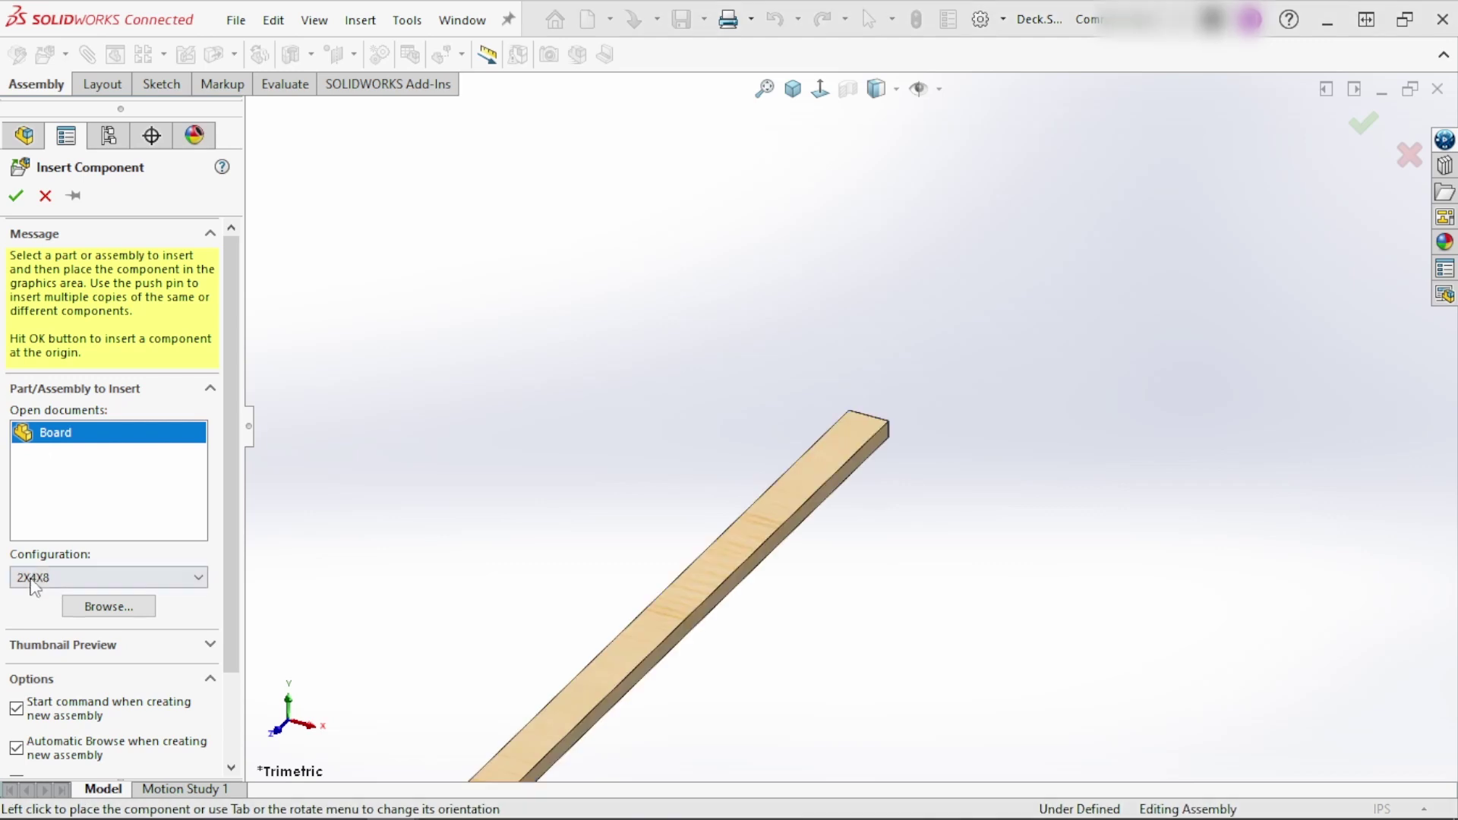
{"action": "left_click", "coordinate": [194, 577]}
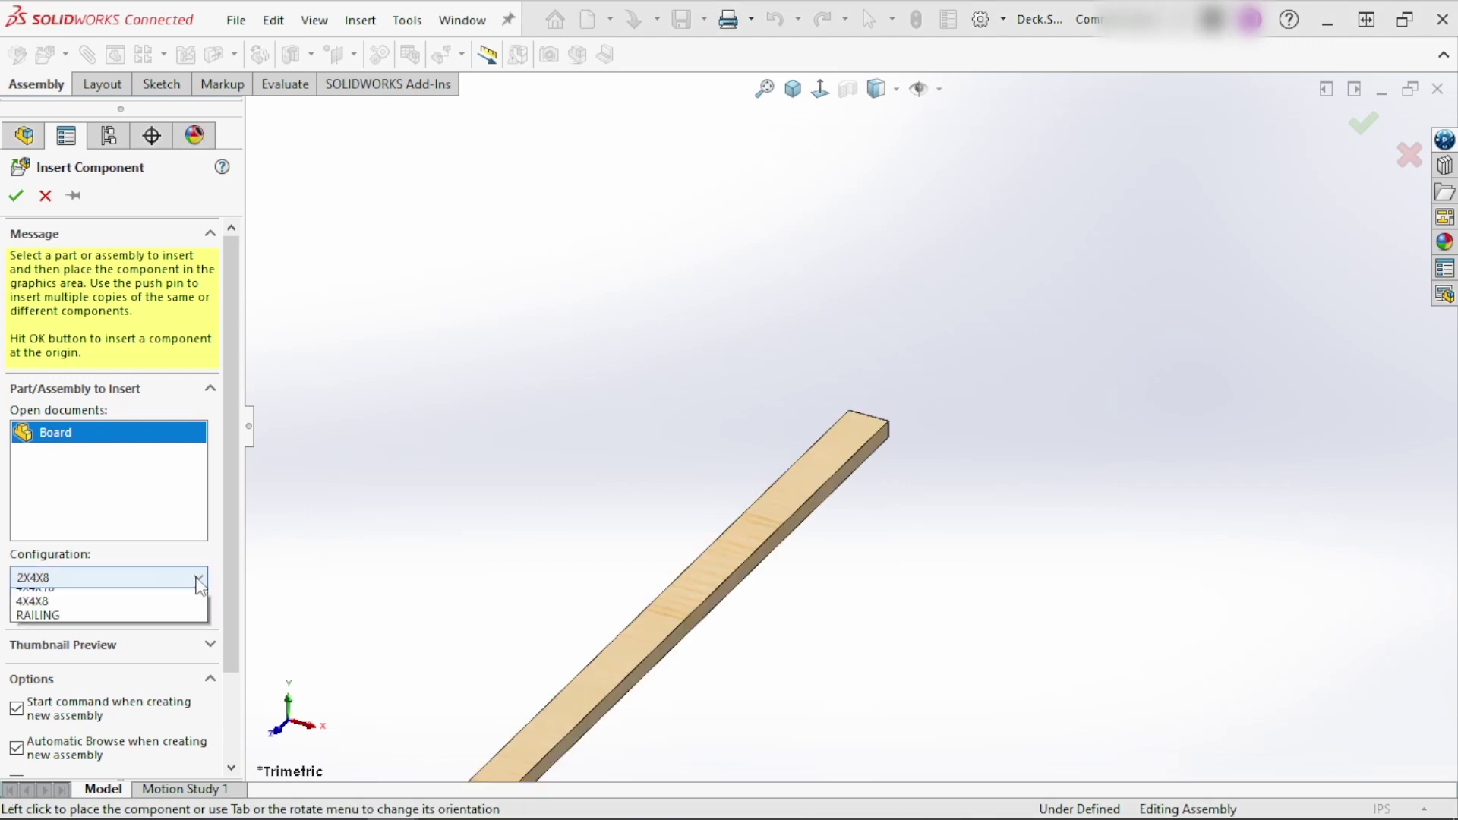
{"action": "left_click", "coordinate": [145, 610]}
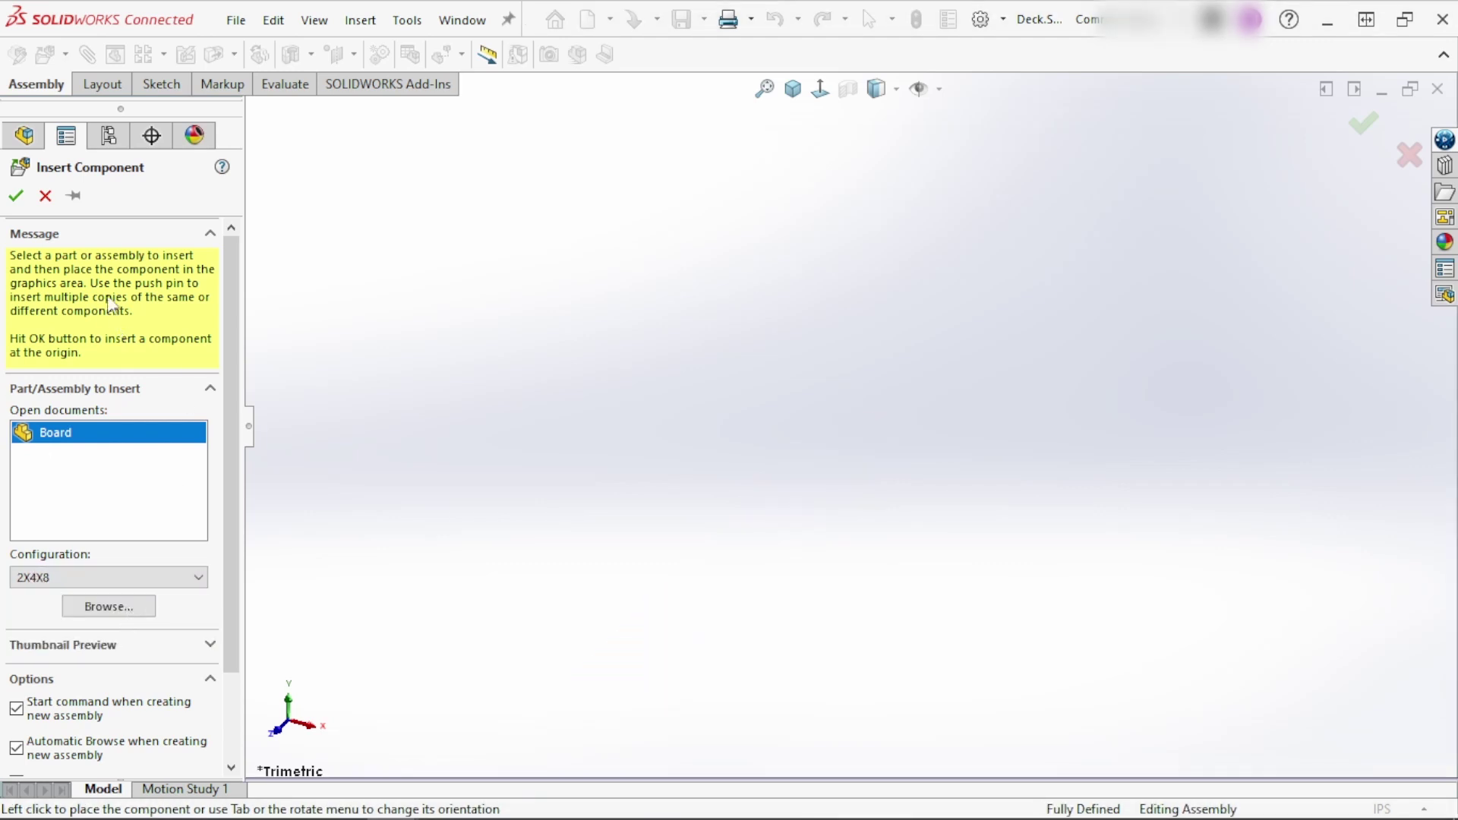
{"action": "left_click", "coordinate": [74, 197]}
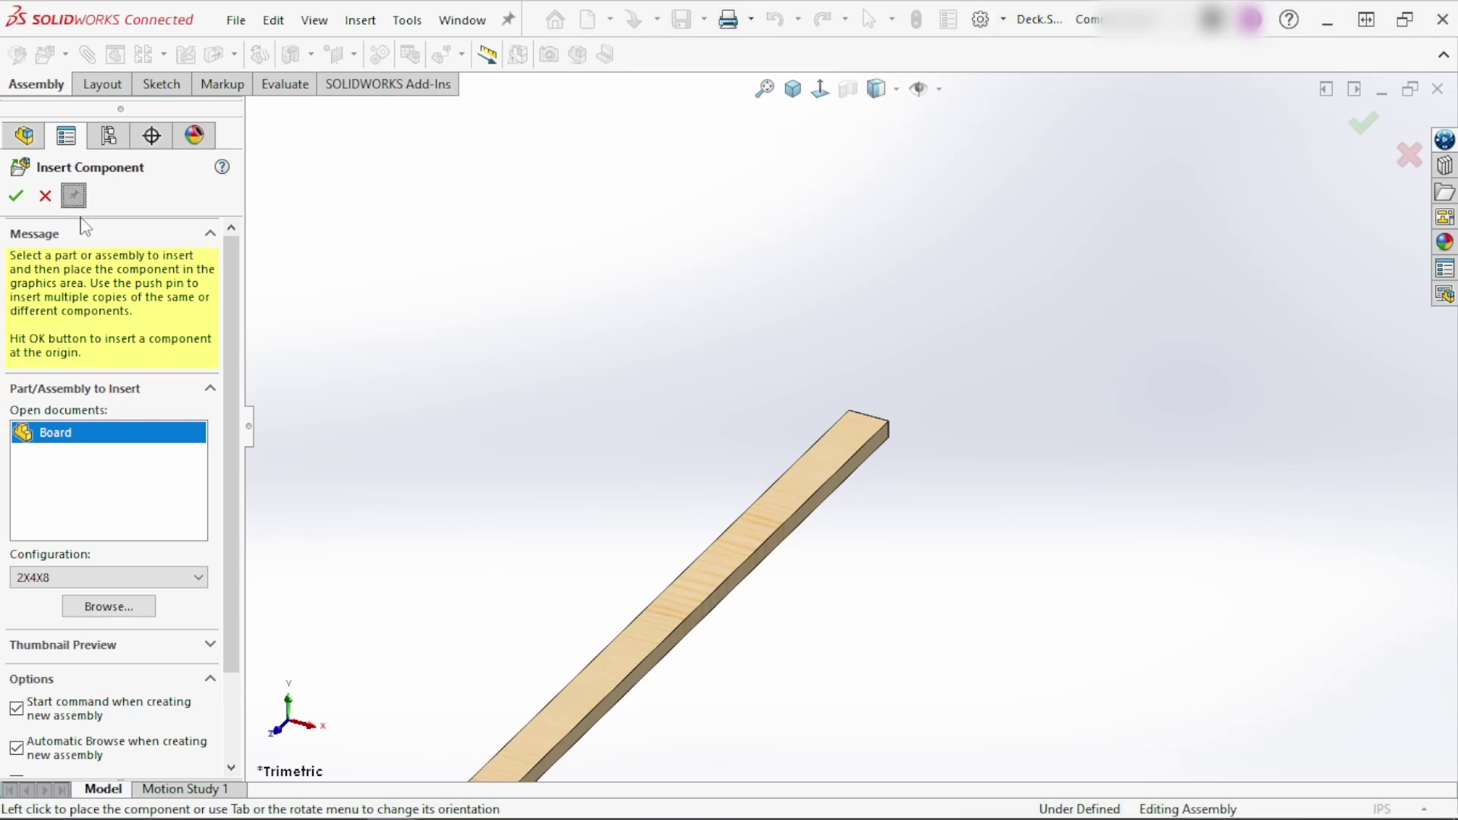
{"action": "left_click", "coordinate": [563, 308]}
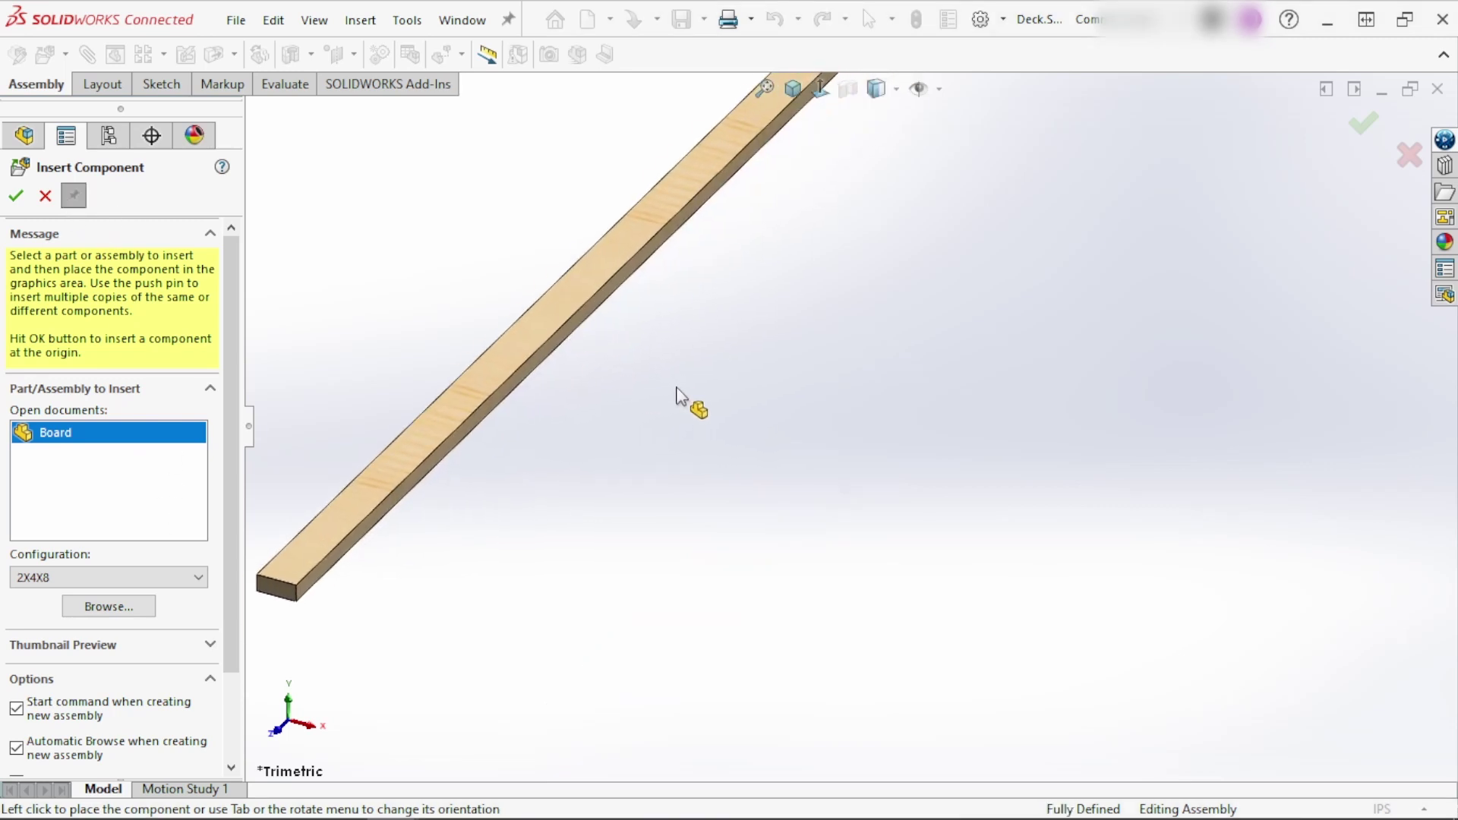
Place three more 2X4X8 boards spaced side by side next to the first, and finish inserting components
{"action": "scroll", "coordinate": [675, 391], "scroll_direction": "up", "scroll_amount": 5}
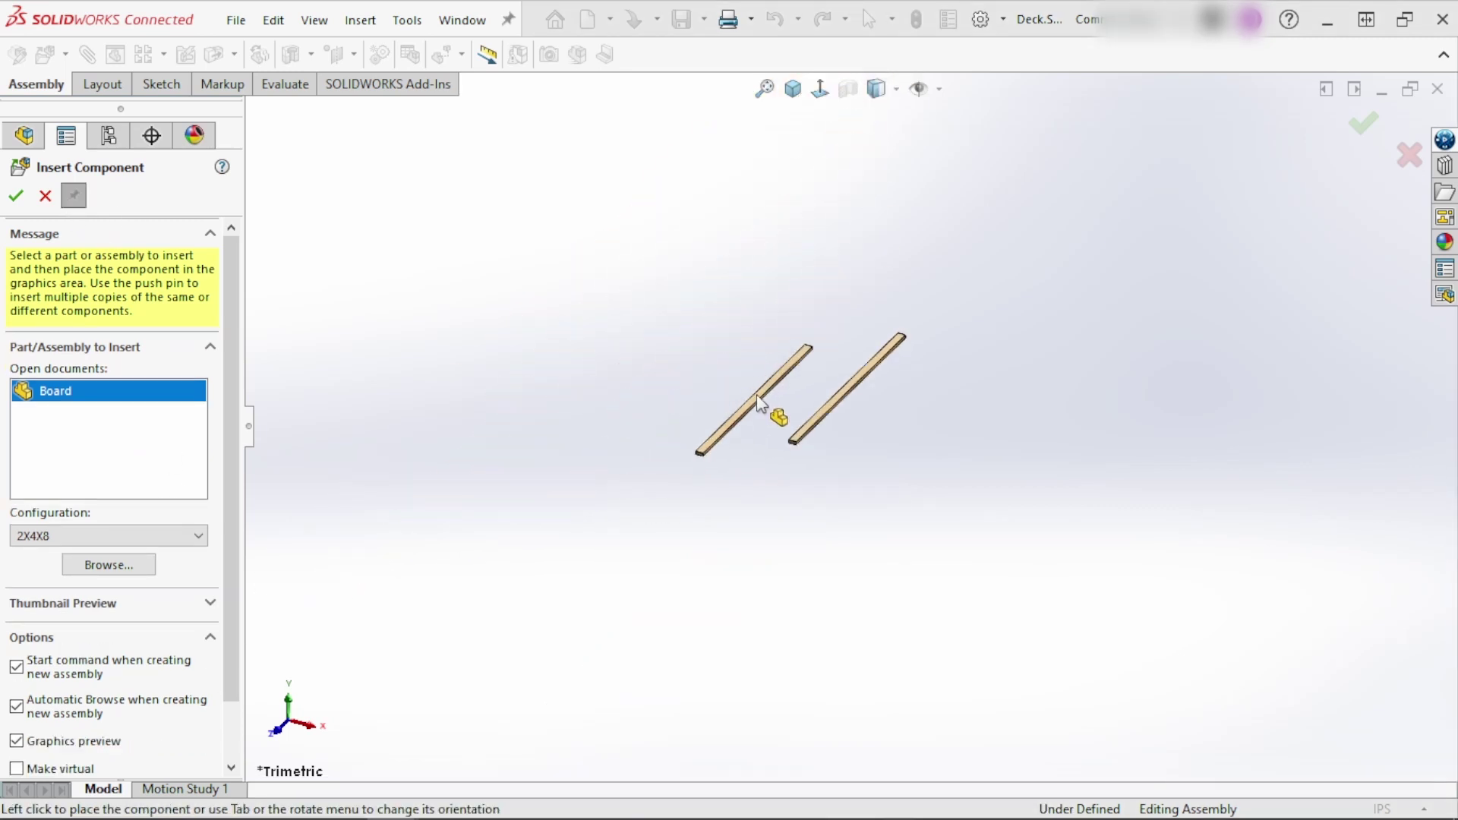
{"action": "left_click", "coordinate": [762, 395]}
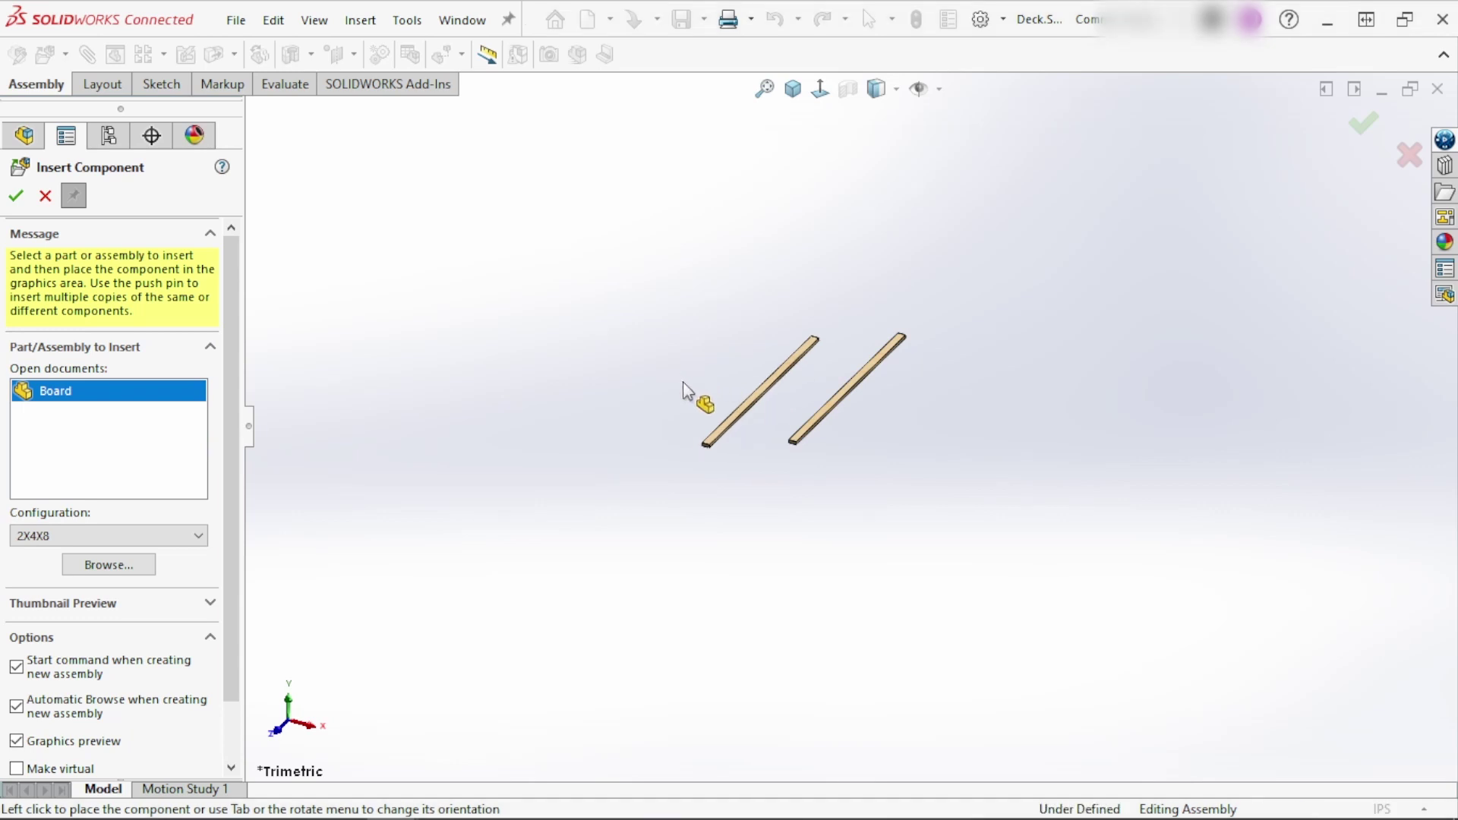
{"action": "left_click", "coordinate": [687, 388]}
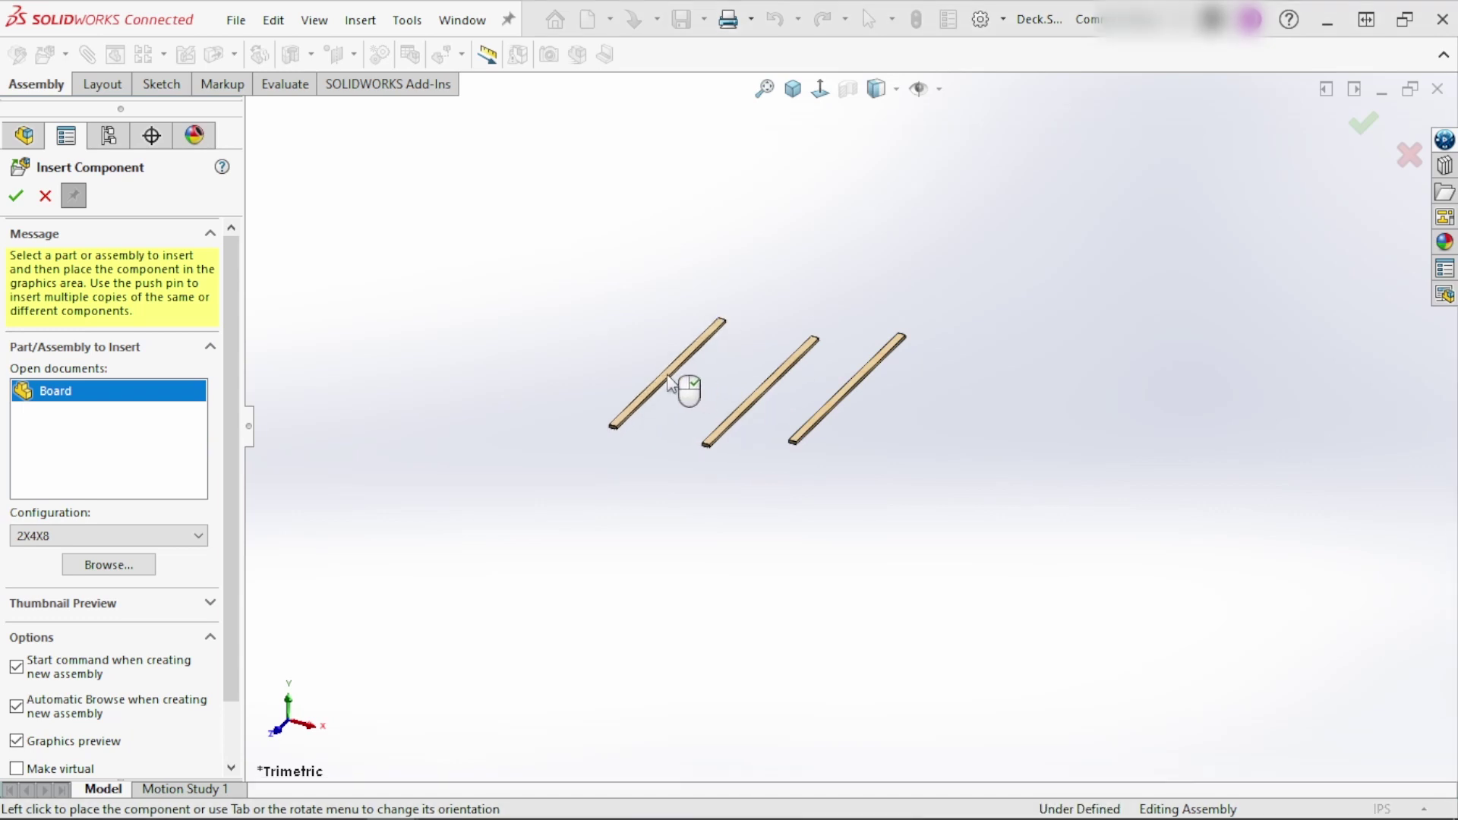
{"action": "left_click", "coordinate": [569, 366]}
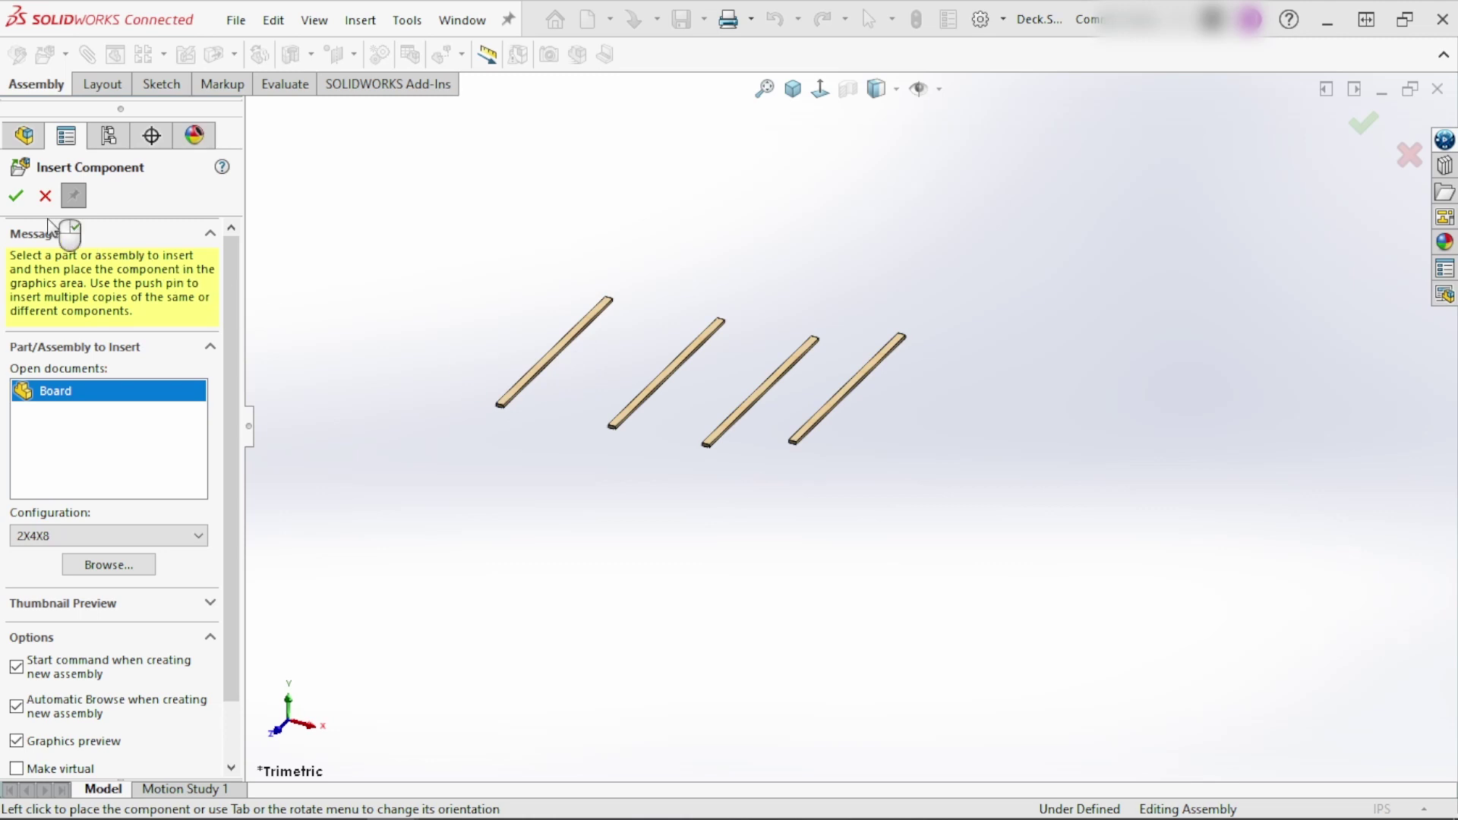
{"action": "left_click", "coordinate": [17, 198]}
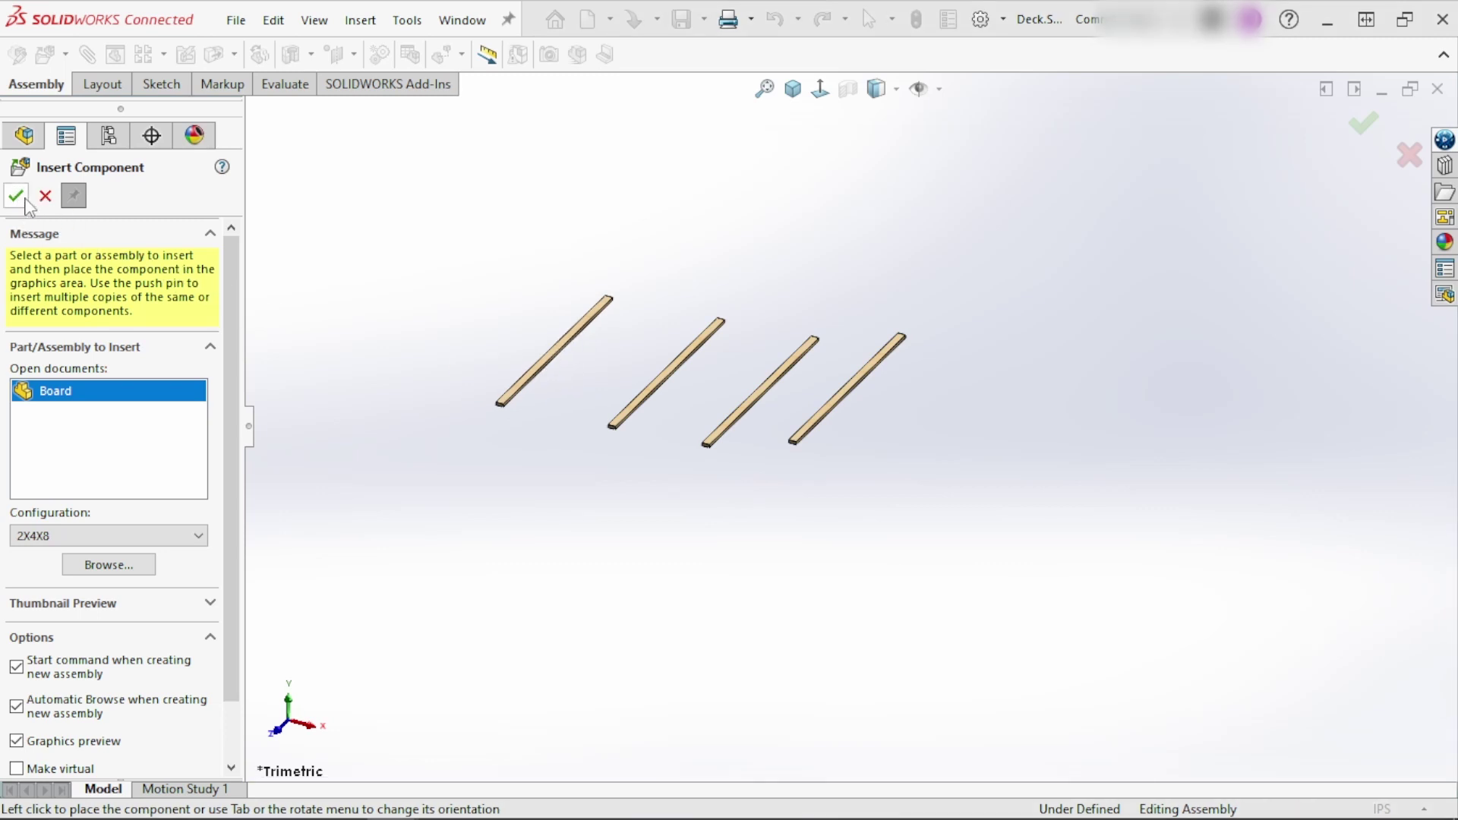
{"action": "left_click", "coordinate": [17, 197]}
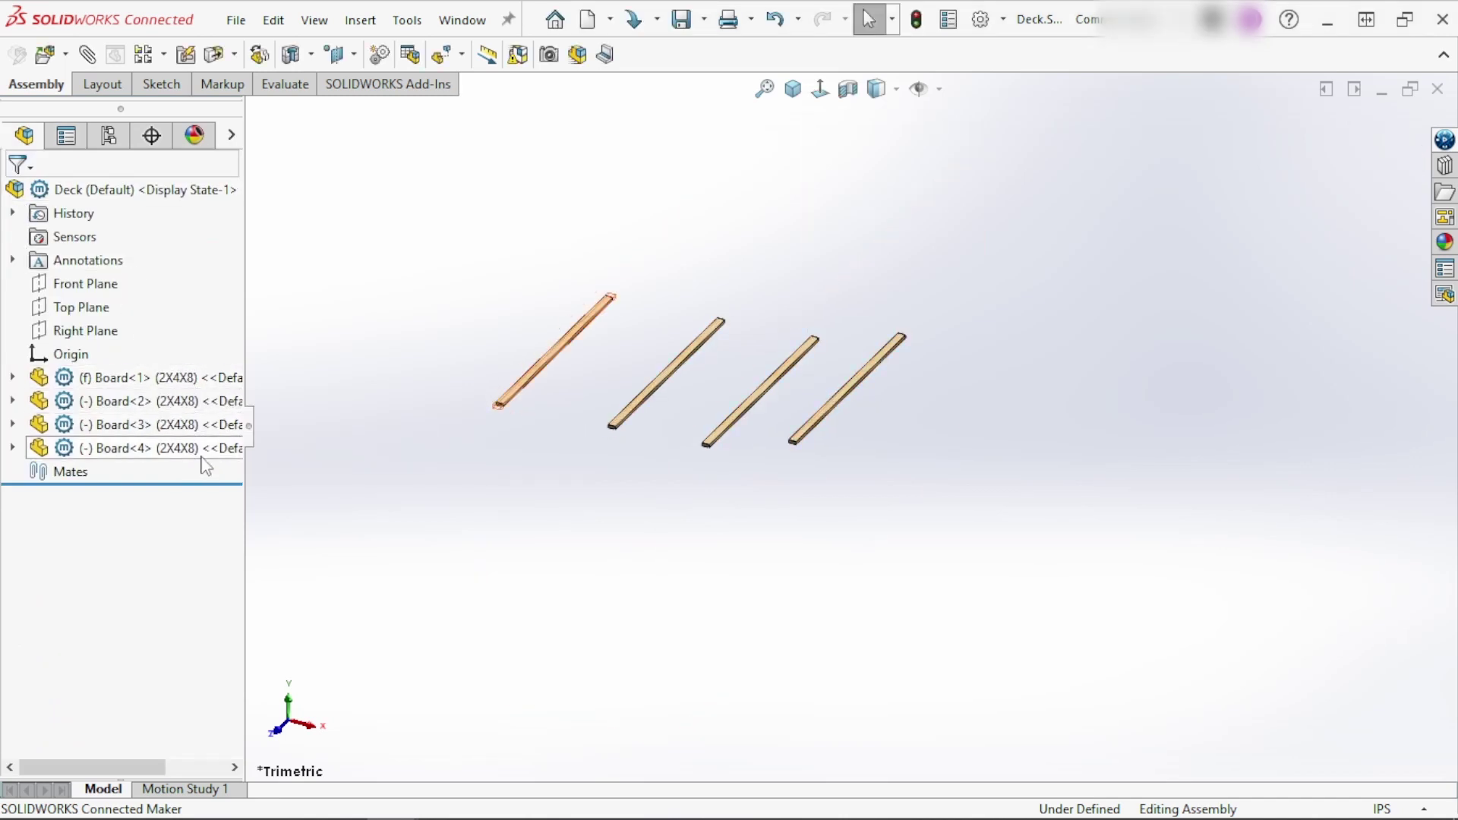
Change the Board<2> component to the 2X4X10 configuration
{"action": "right_click", "coordinate": [170, 407]}
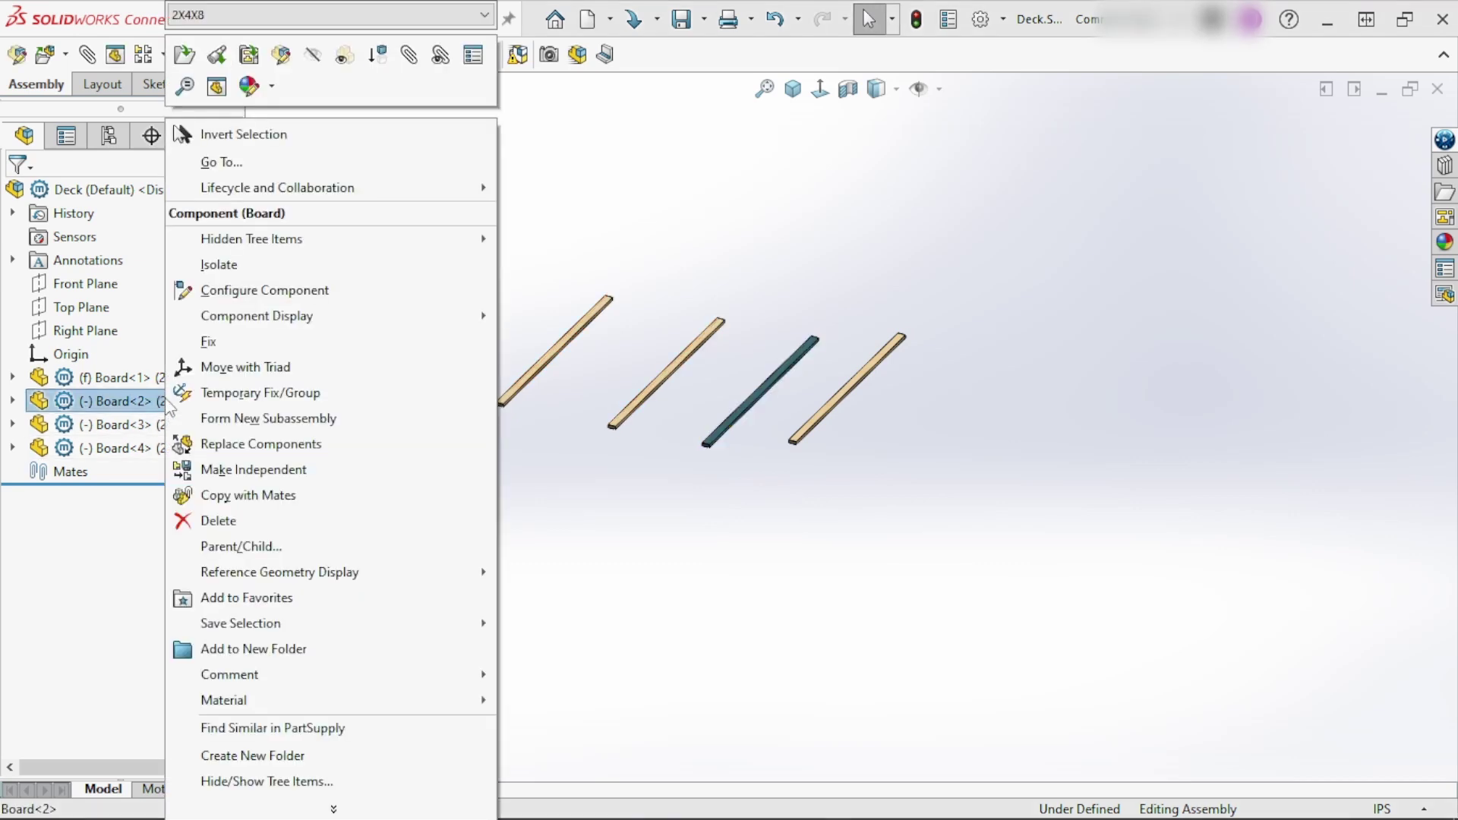
{"action": "left_click", "coordinate": [332, 14]}
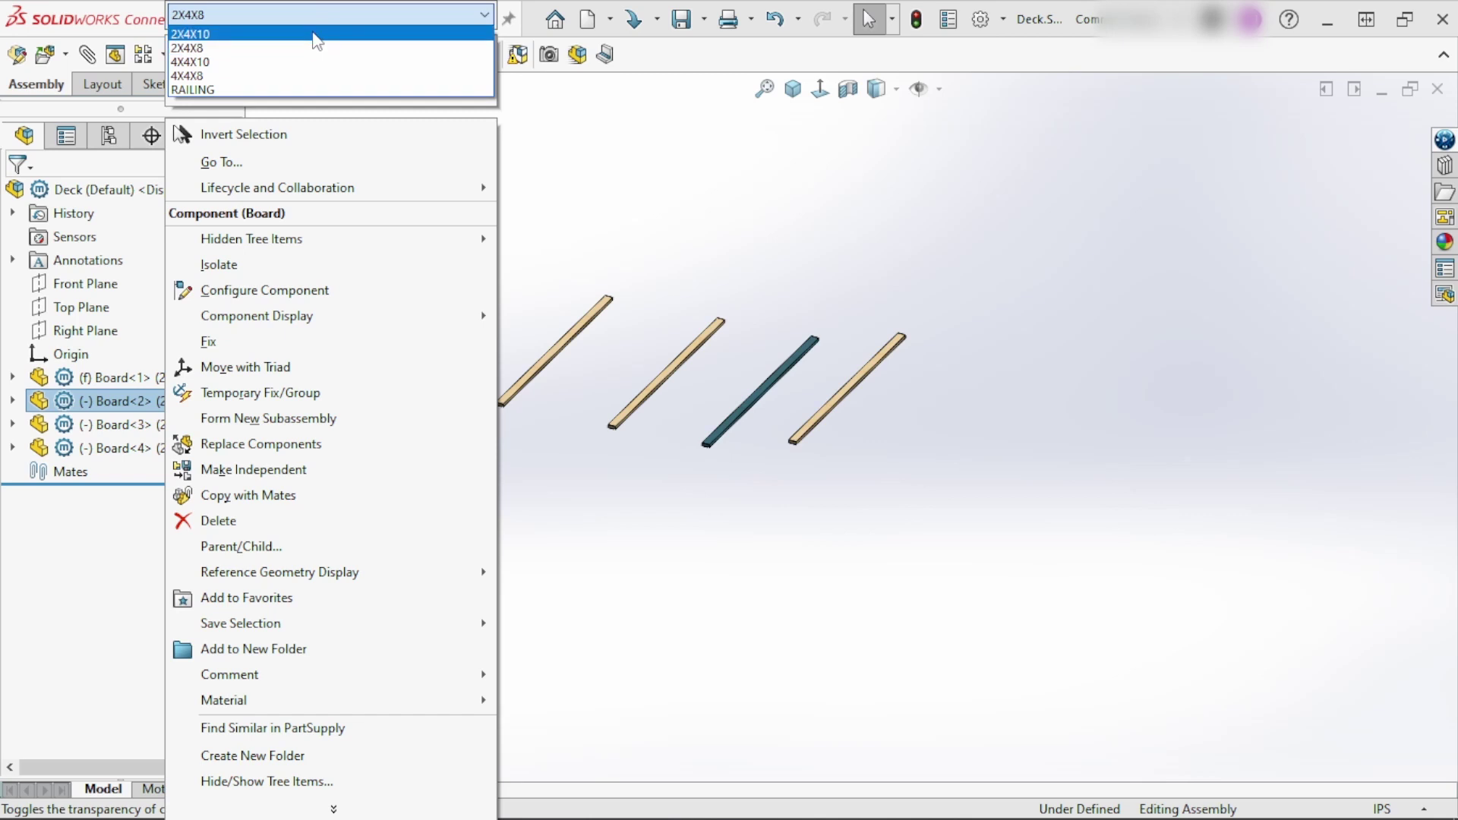
{"action": "left_click", "coordinate": [316, 34]}
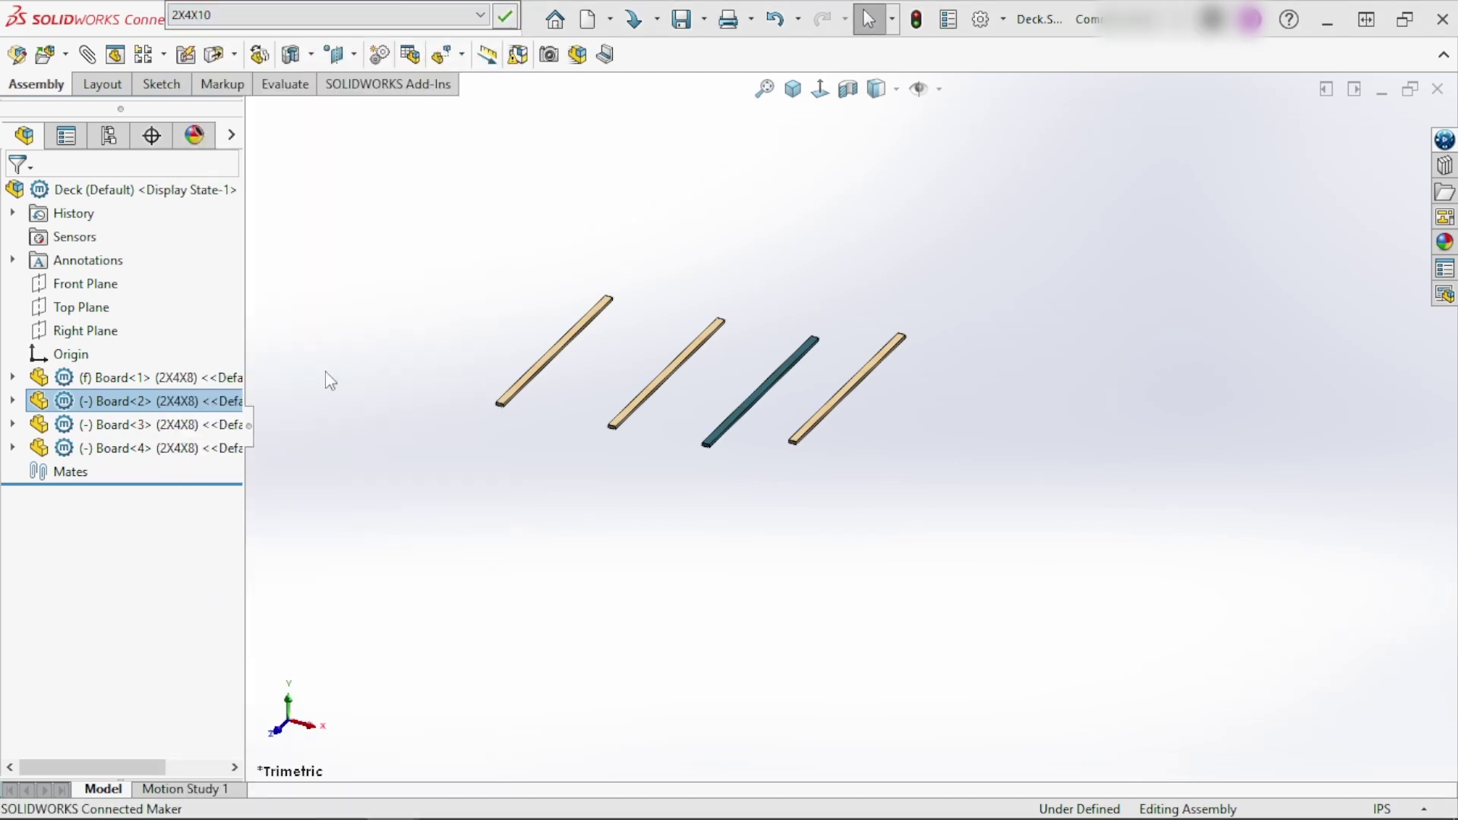
{"action": "key", "text": "Return"}
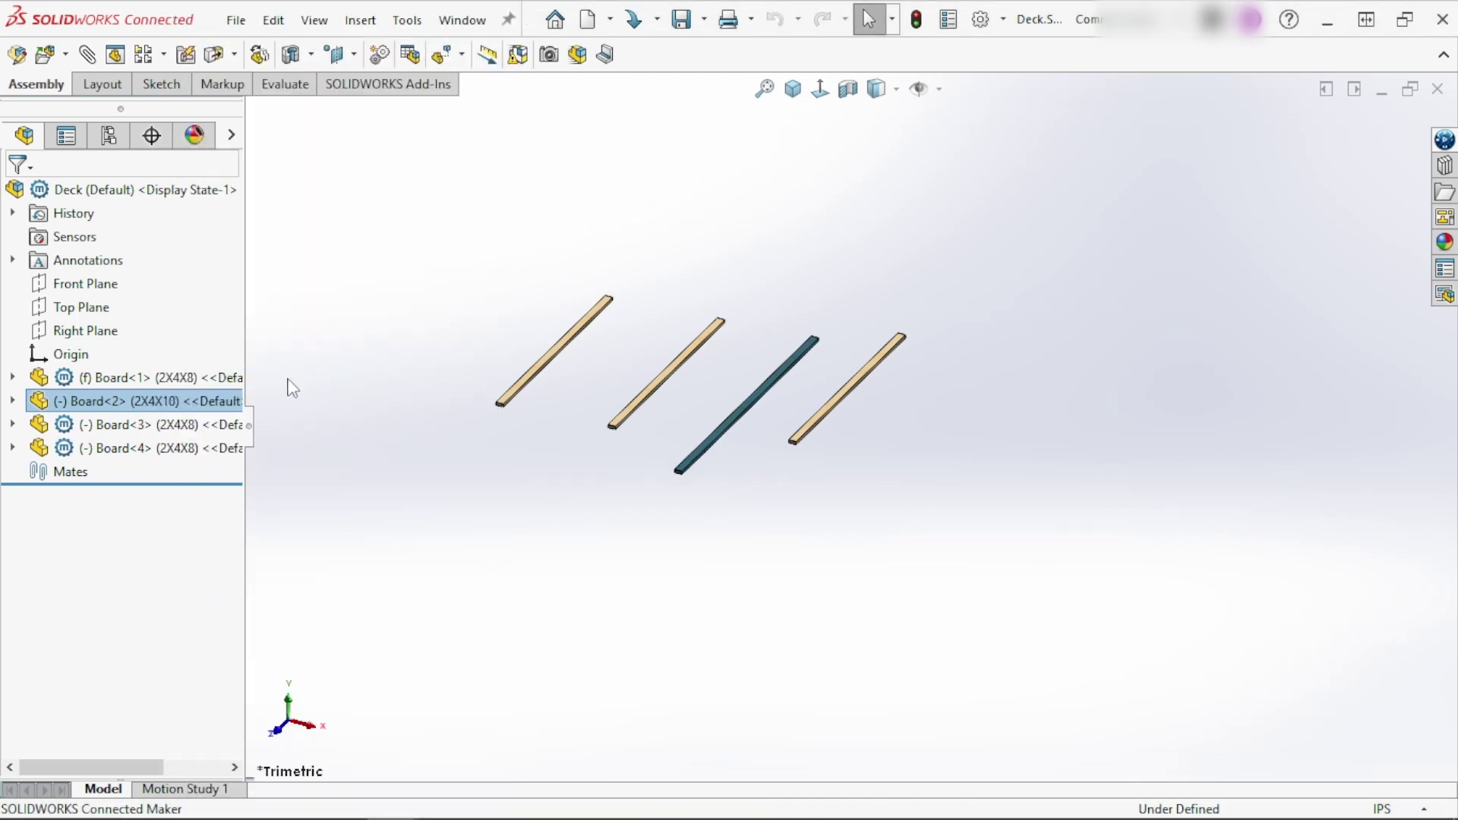
Change the Board<3> component to the 4X4X10 configuration
{"action": "left_click", "coordinate": [178, 429]}
{"action": "left_click", "coordinate": [267, 318]}
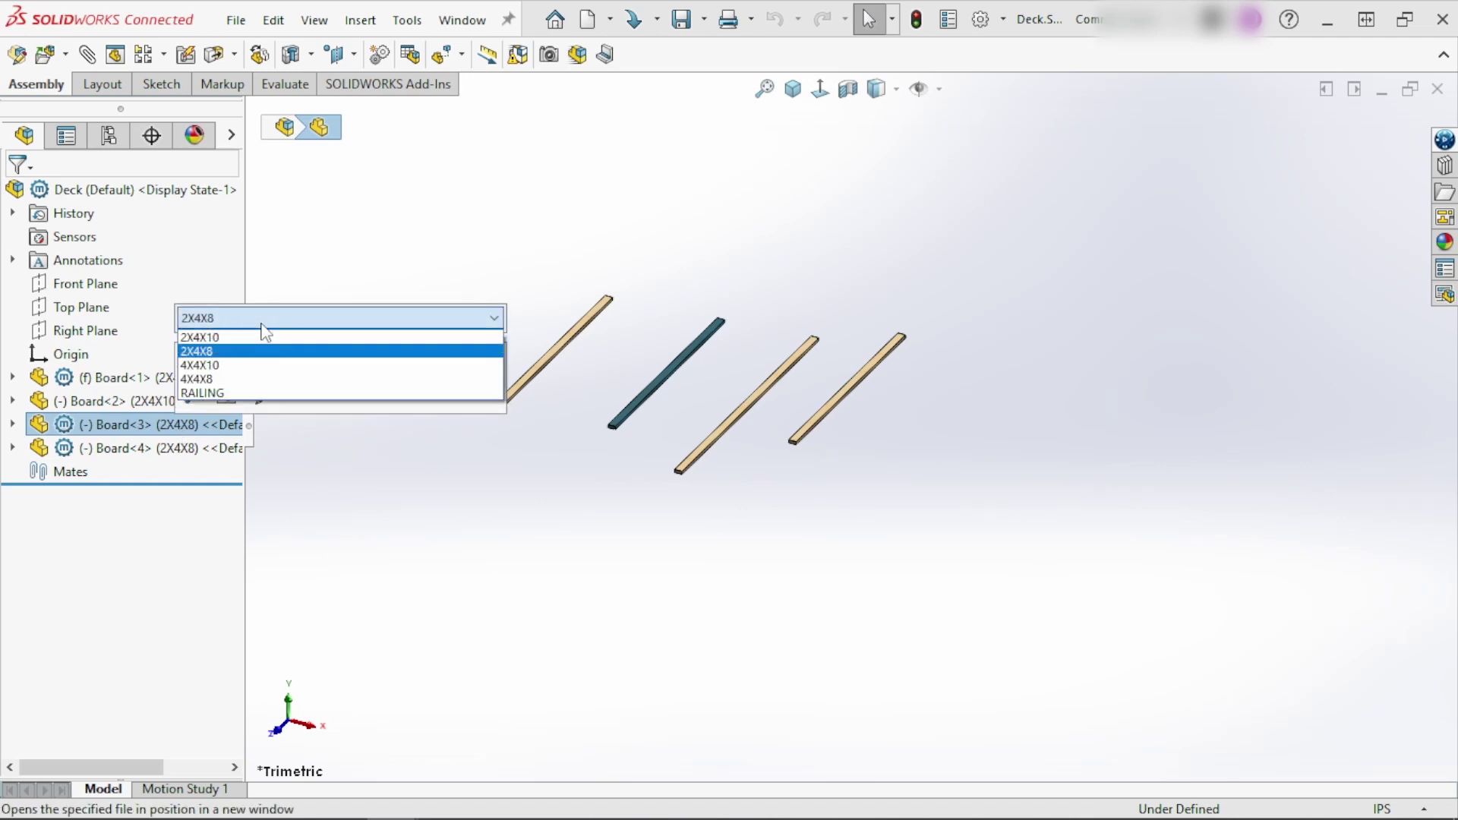
{"action": "left_click", "coordinate": [248, 367]}
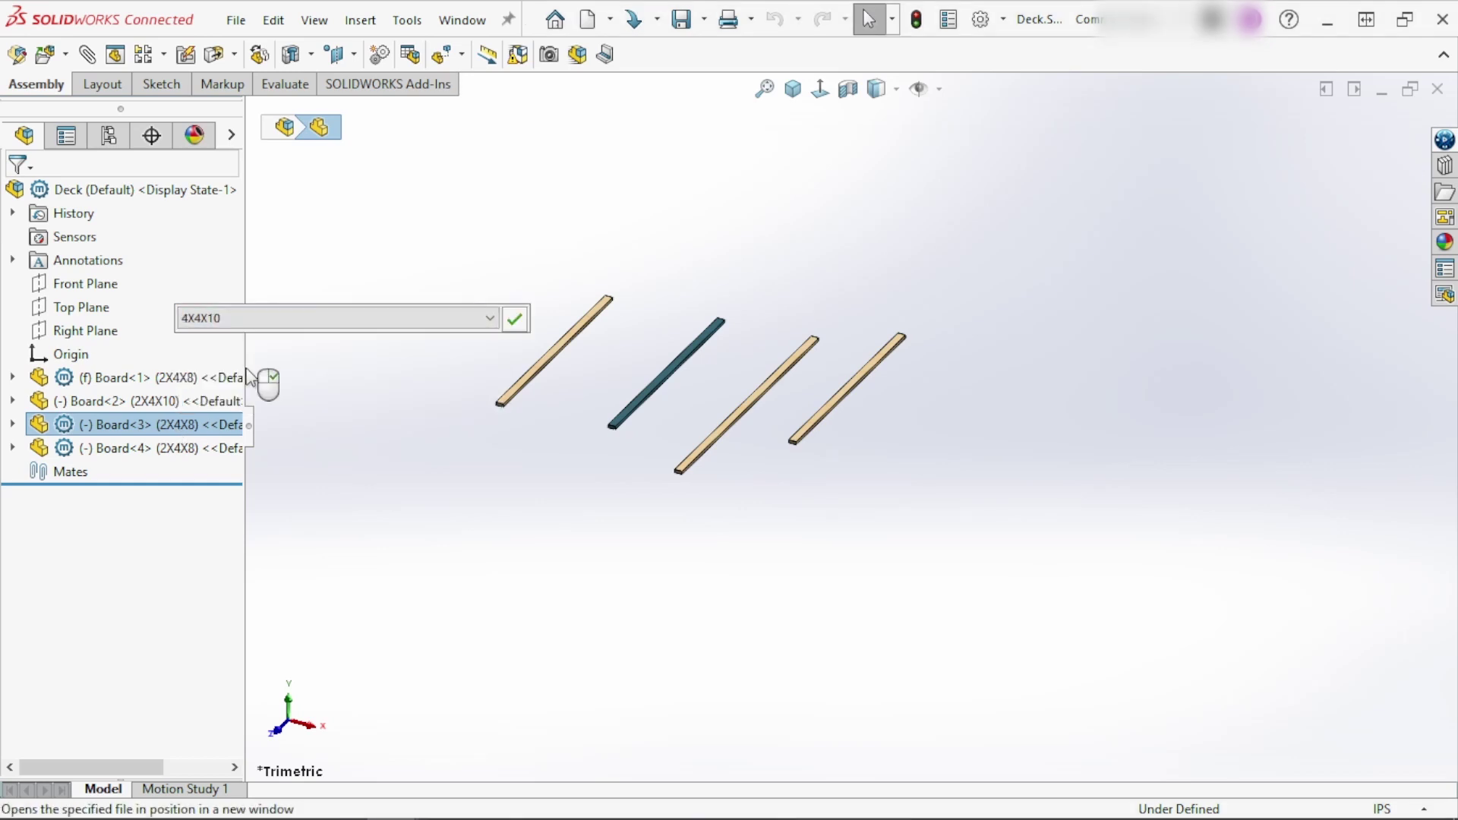
{"action": "key", "text": "Return"}
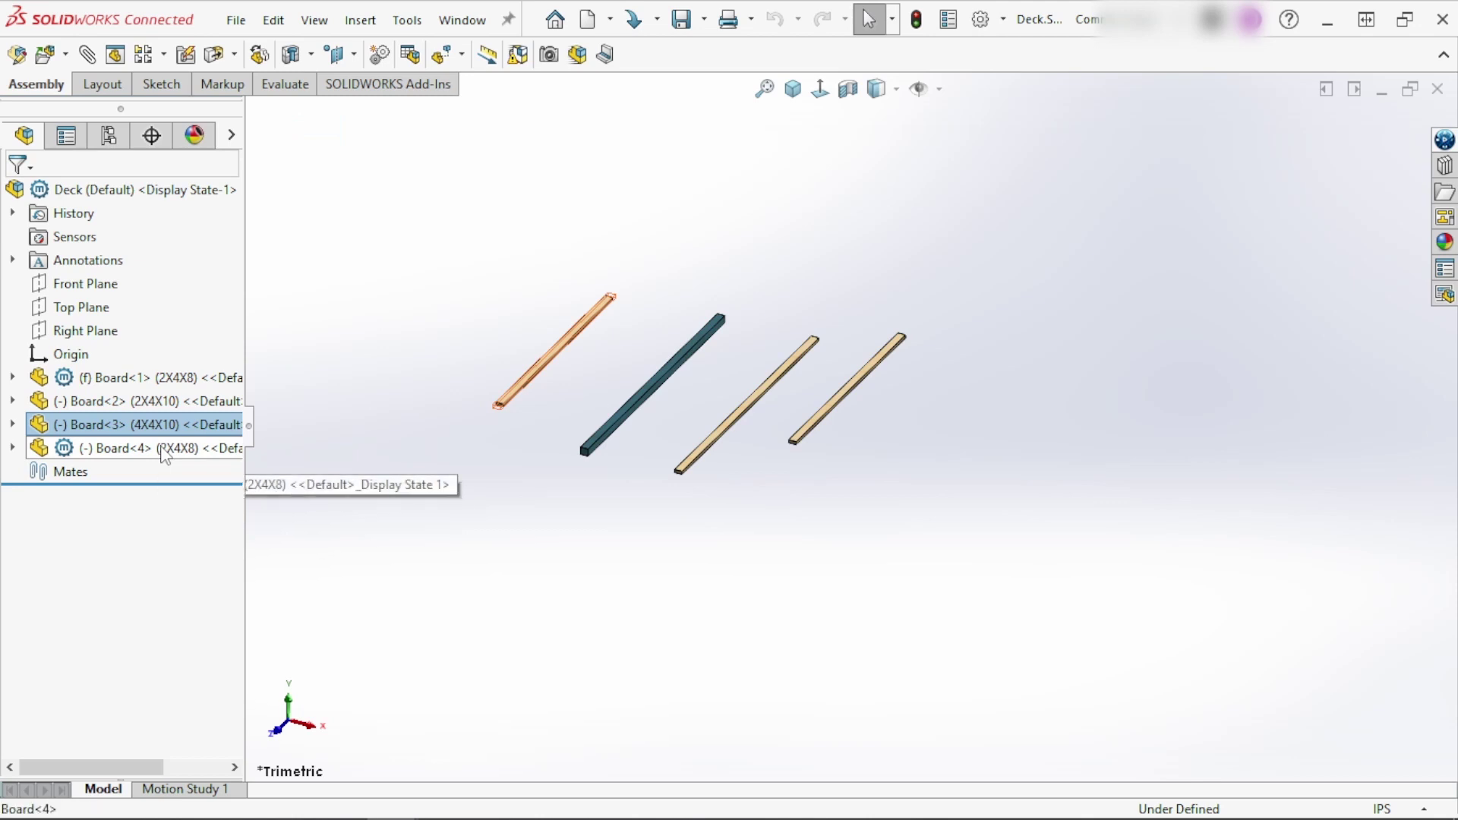
Change the Board<4> component to the RAILING configuration and inspect its angled ends
{"action": "left_click", "coordinate": [164, 450]}
{"action": "left_click", "coordinate": [319, 340]}
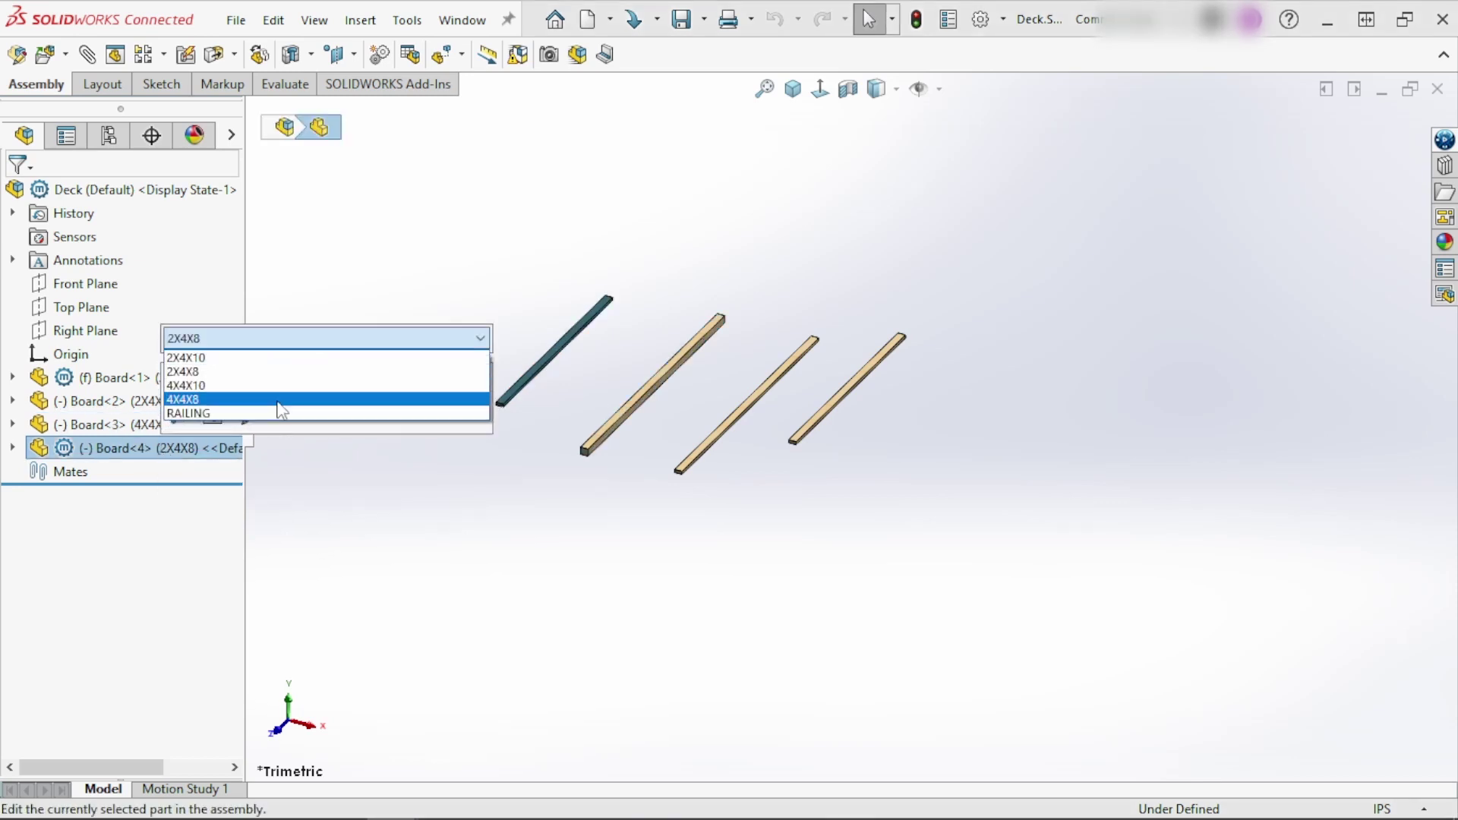
{"action": "left_click", "coordinate": [275, 416]}
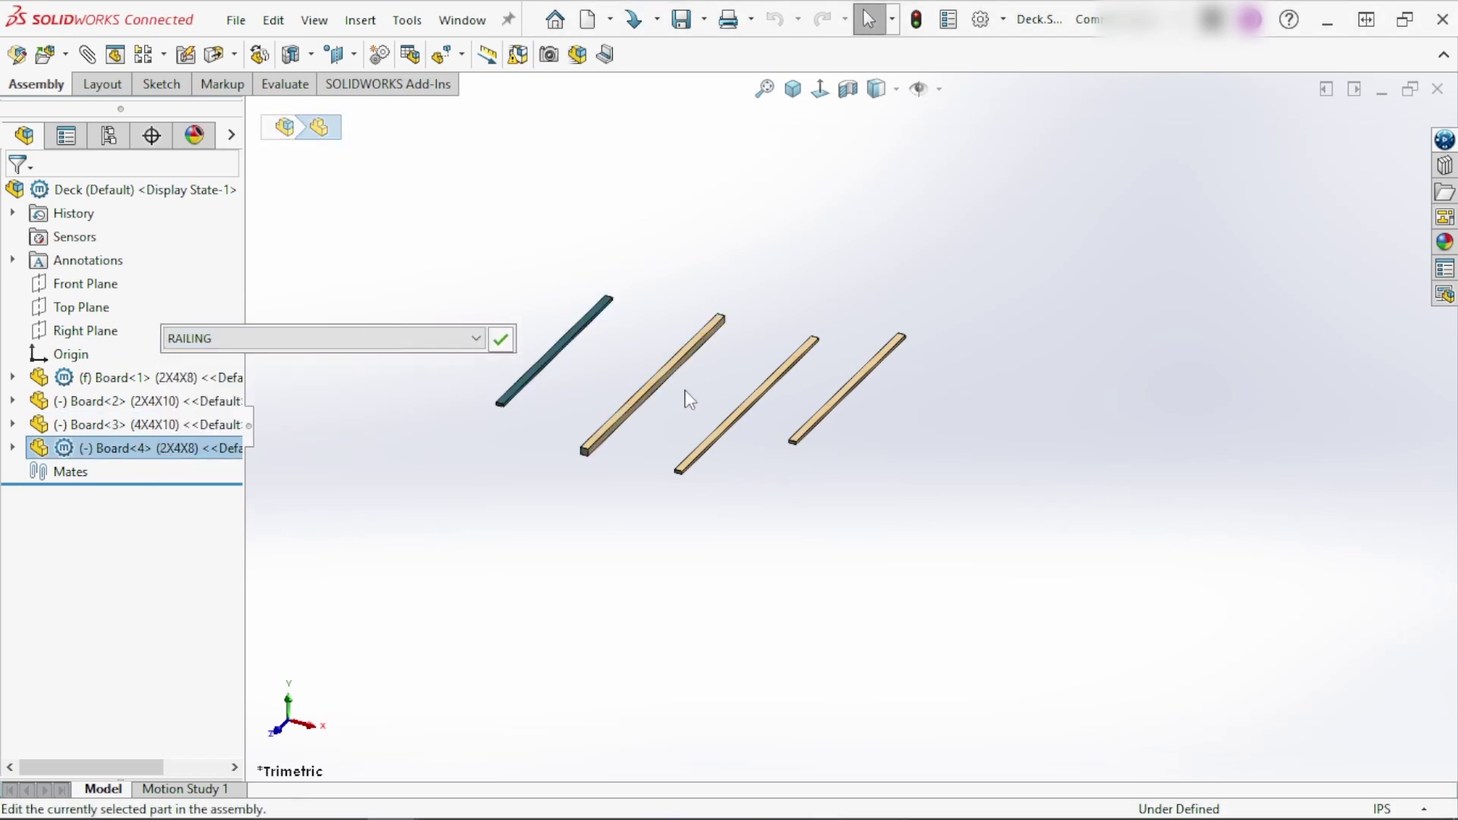
{"action": "left_click", "coordinate": [500, 340]}
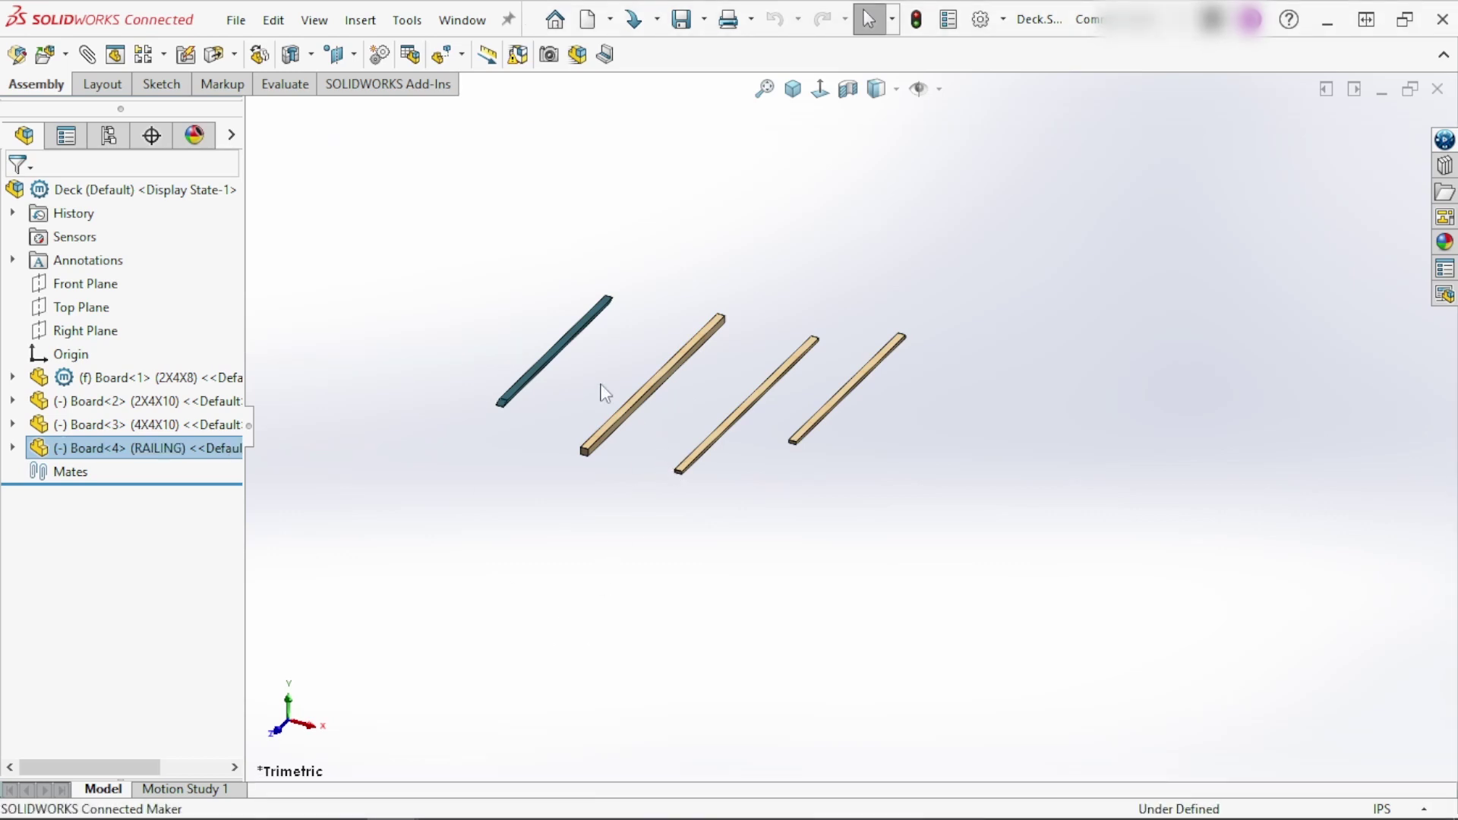
{"action": "scroll", "coordinate": [600, 423], "scroll_direction": "down", "scroll_amount": 3}
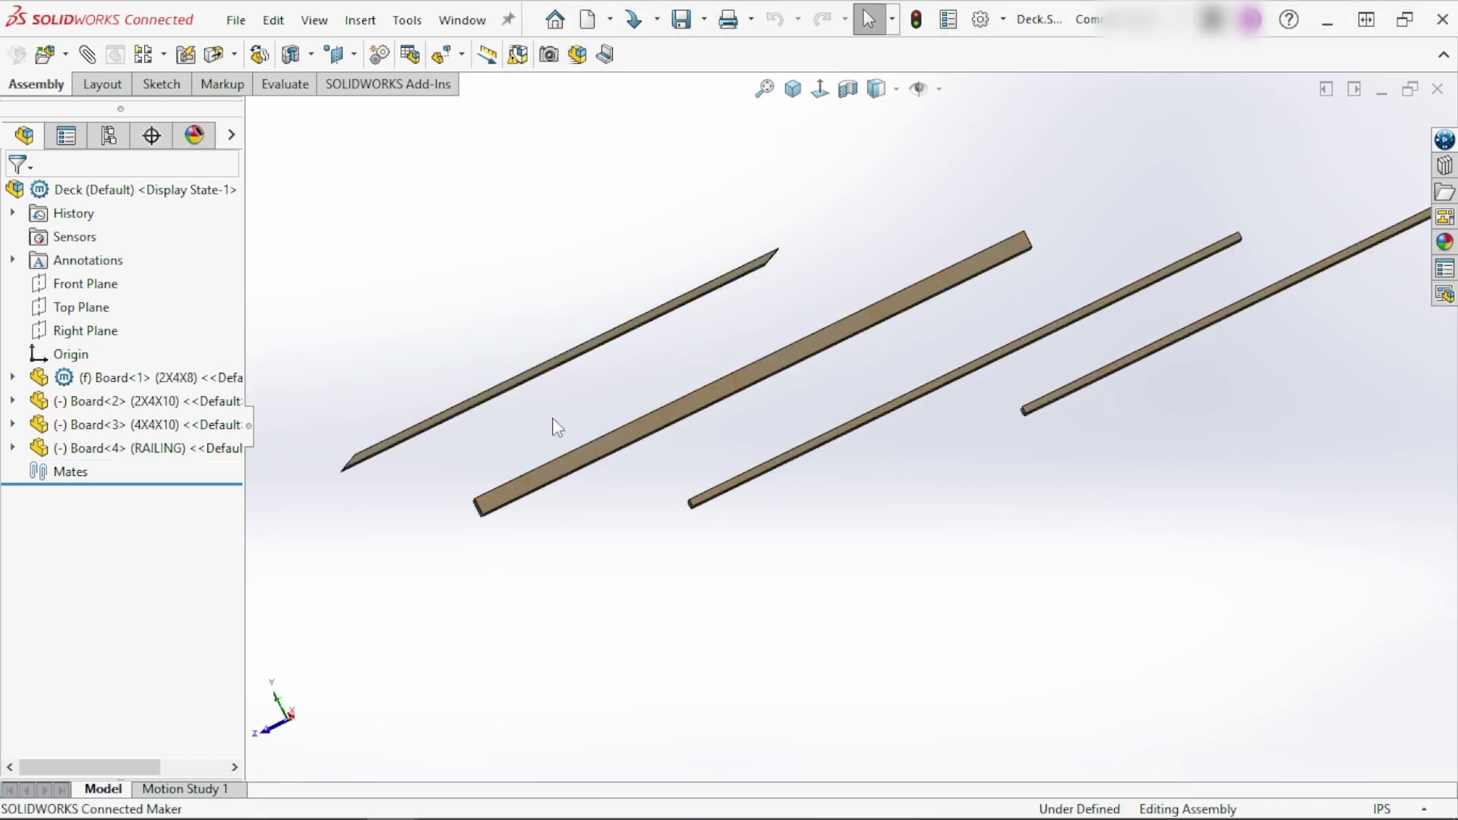
Switch from the Deck assembly to the Board.SLDPRT part and delete its Excel design table
{"action": "middle_click_drag", "start_coordinate": [553, 426], "coordinate": [647, 478]}
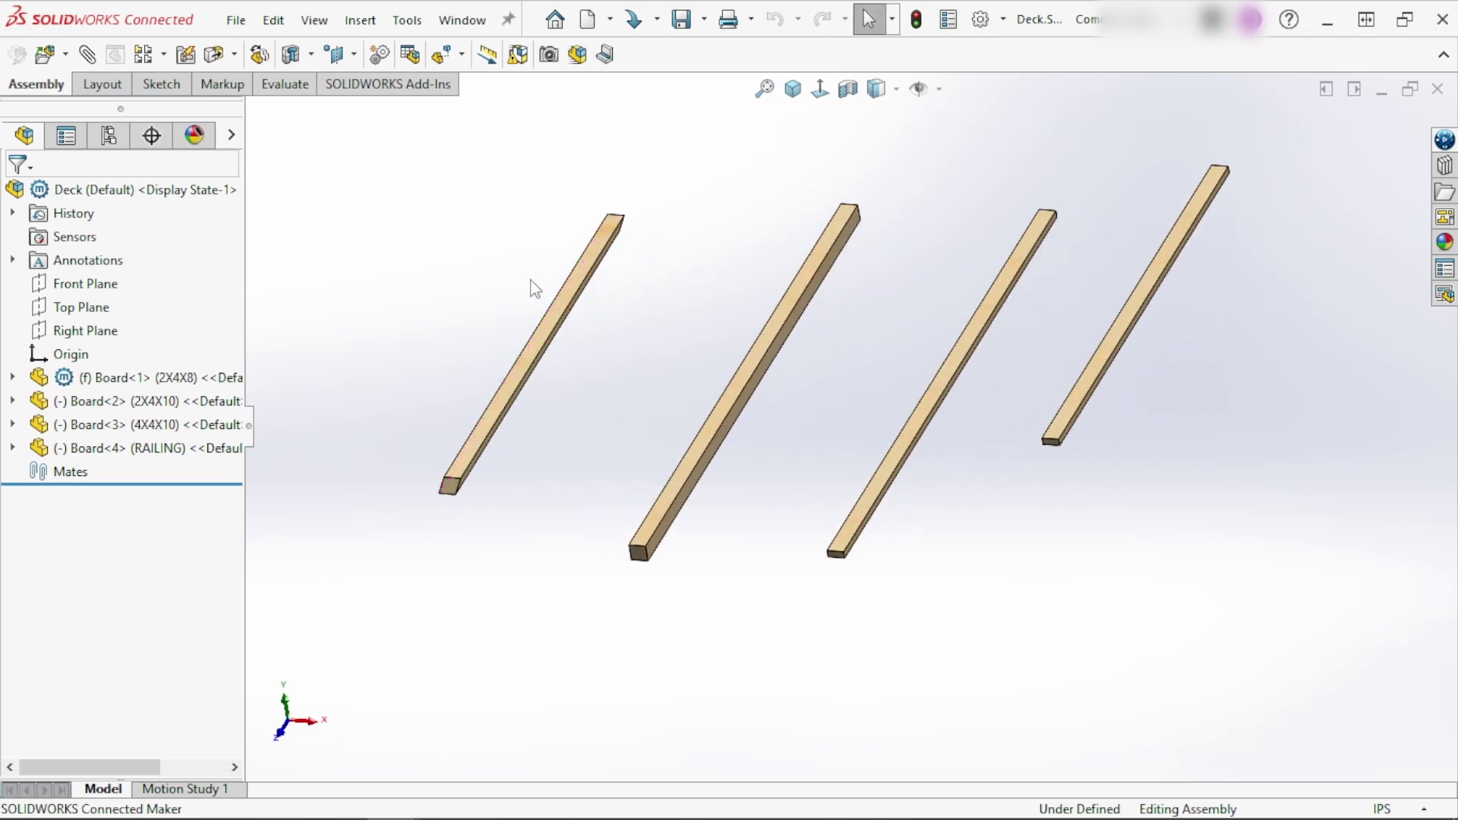
{"action": "left_click", "coordinate": [474, 21]}
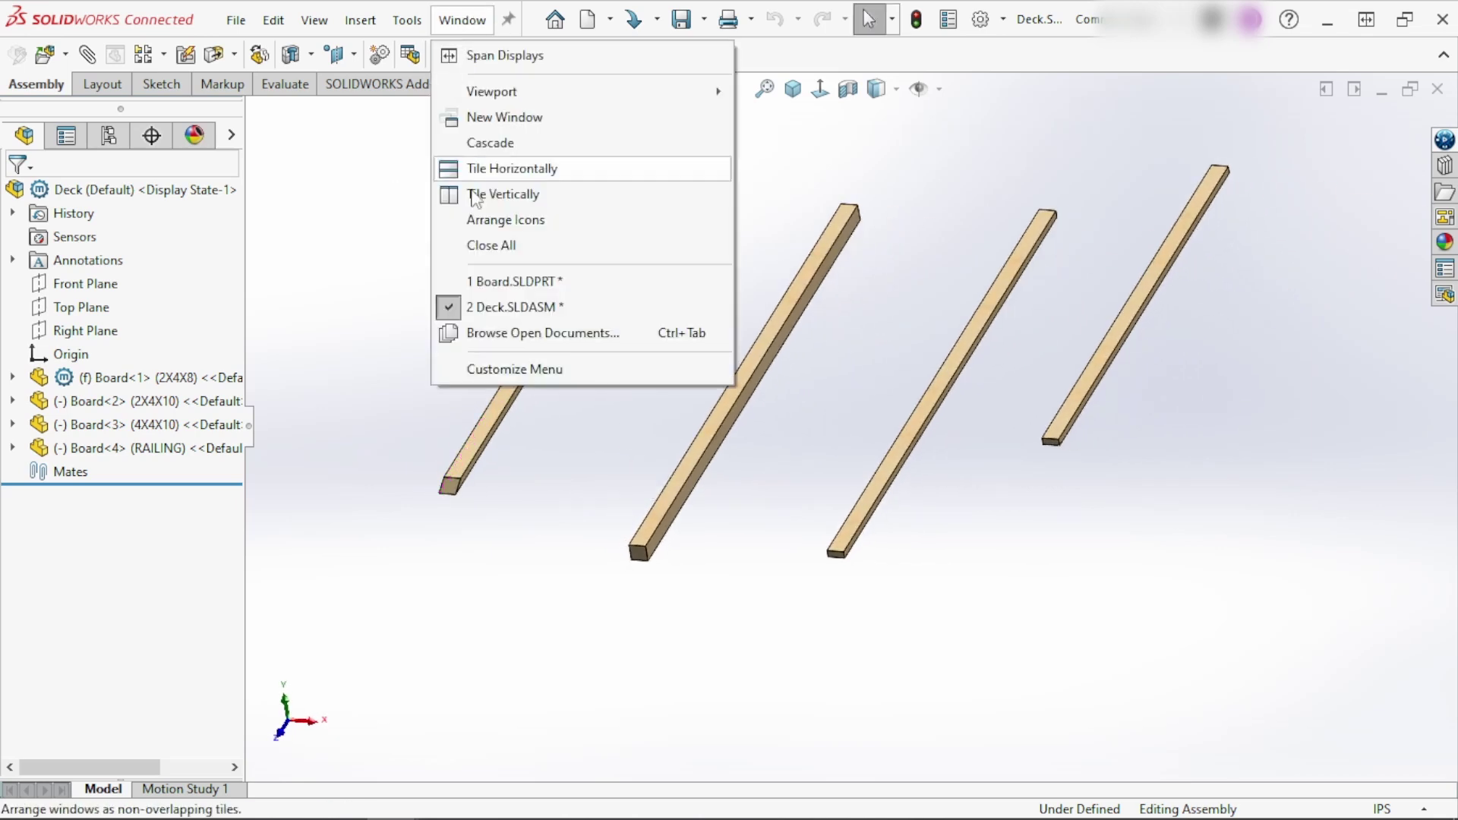
{"action": "left_click", "coordinate": [515, 284]}
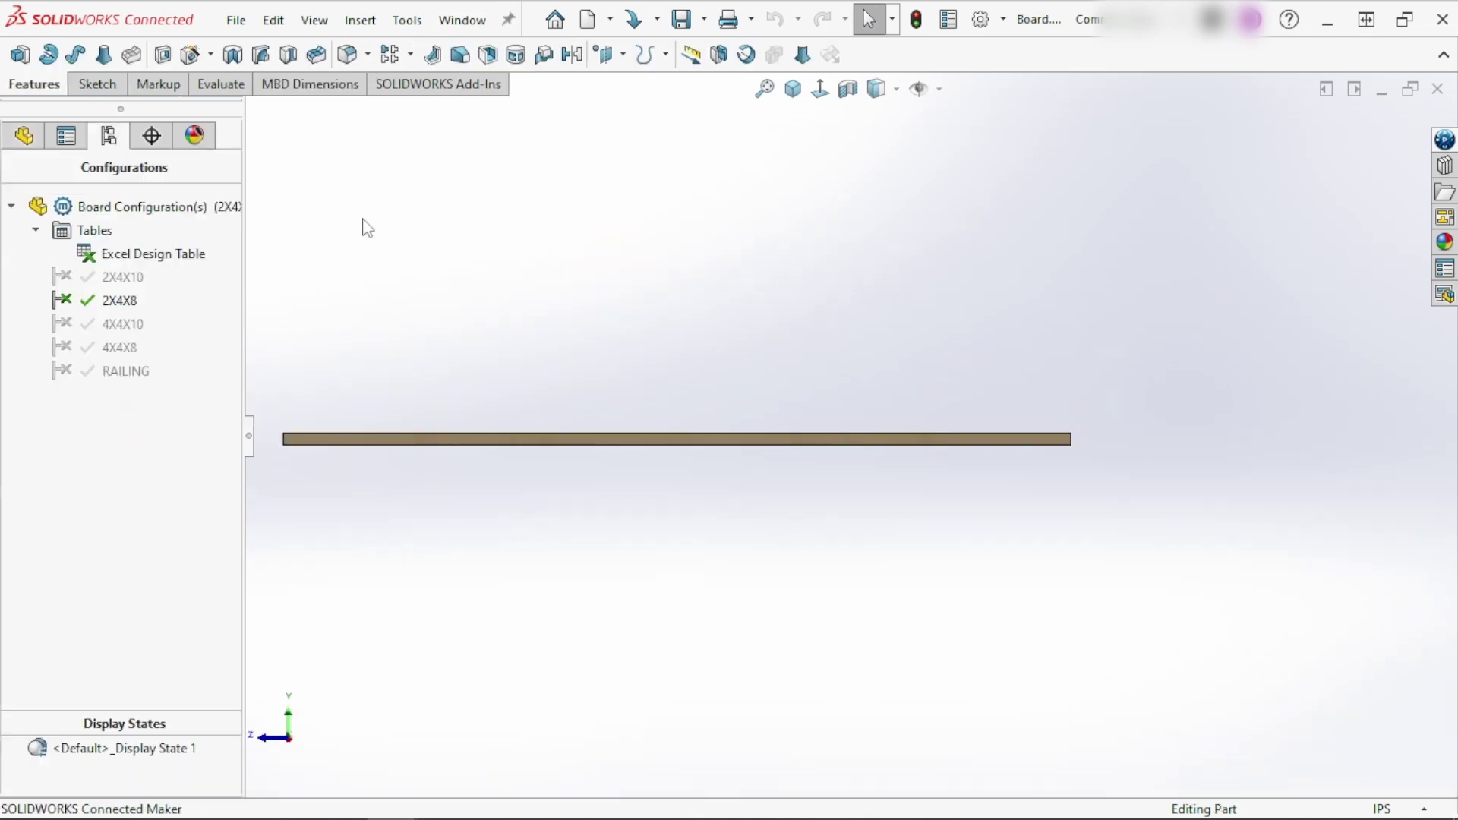
{"action": "key", "text": "ctrl+7"}
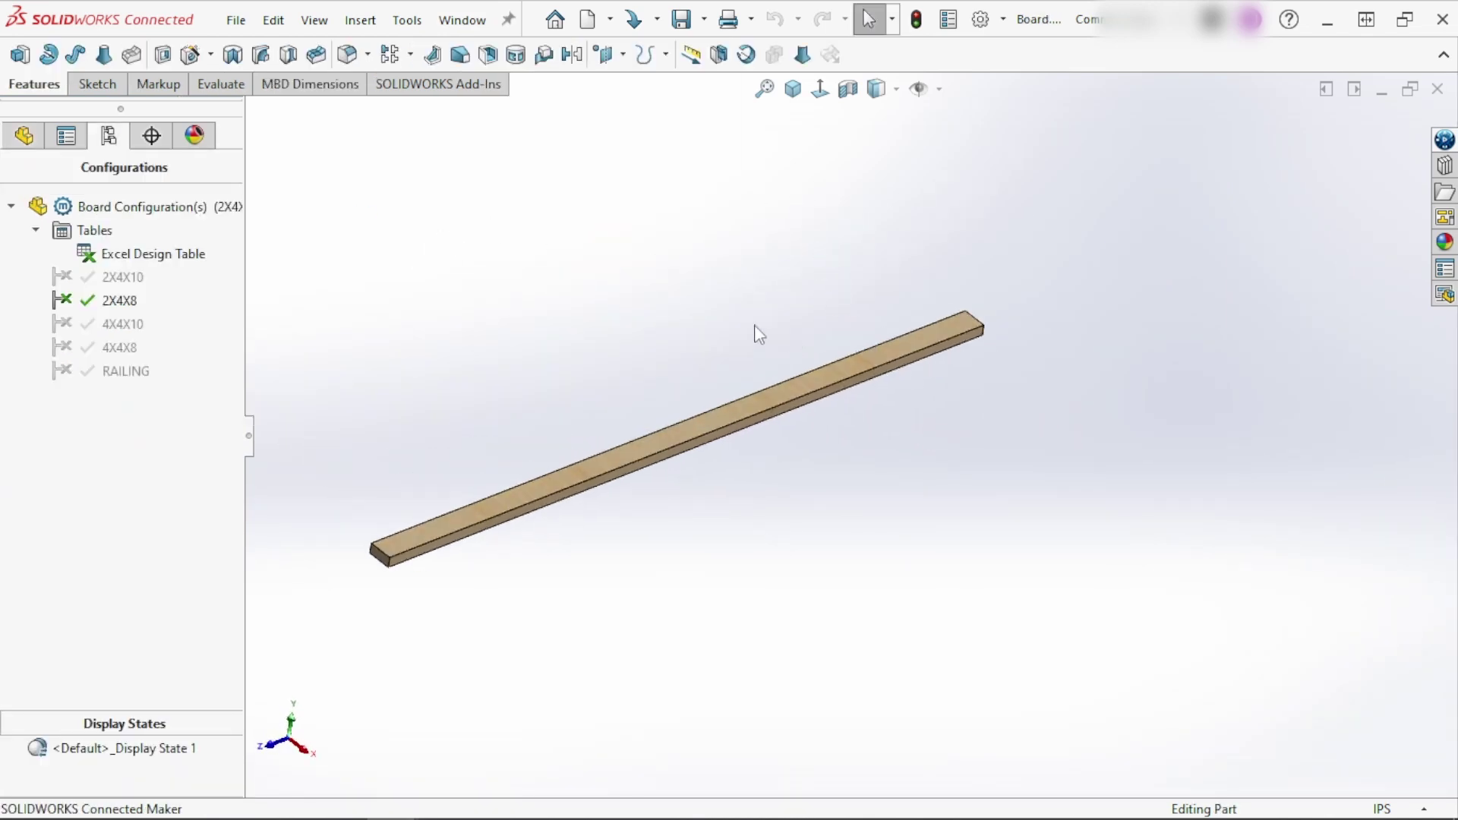
{"action": "right_click", "coordinate": [140, 255]}
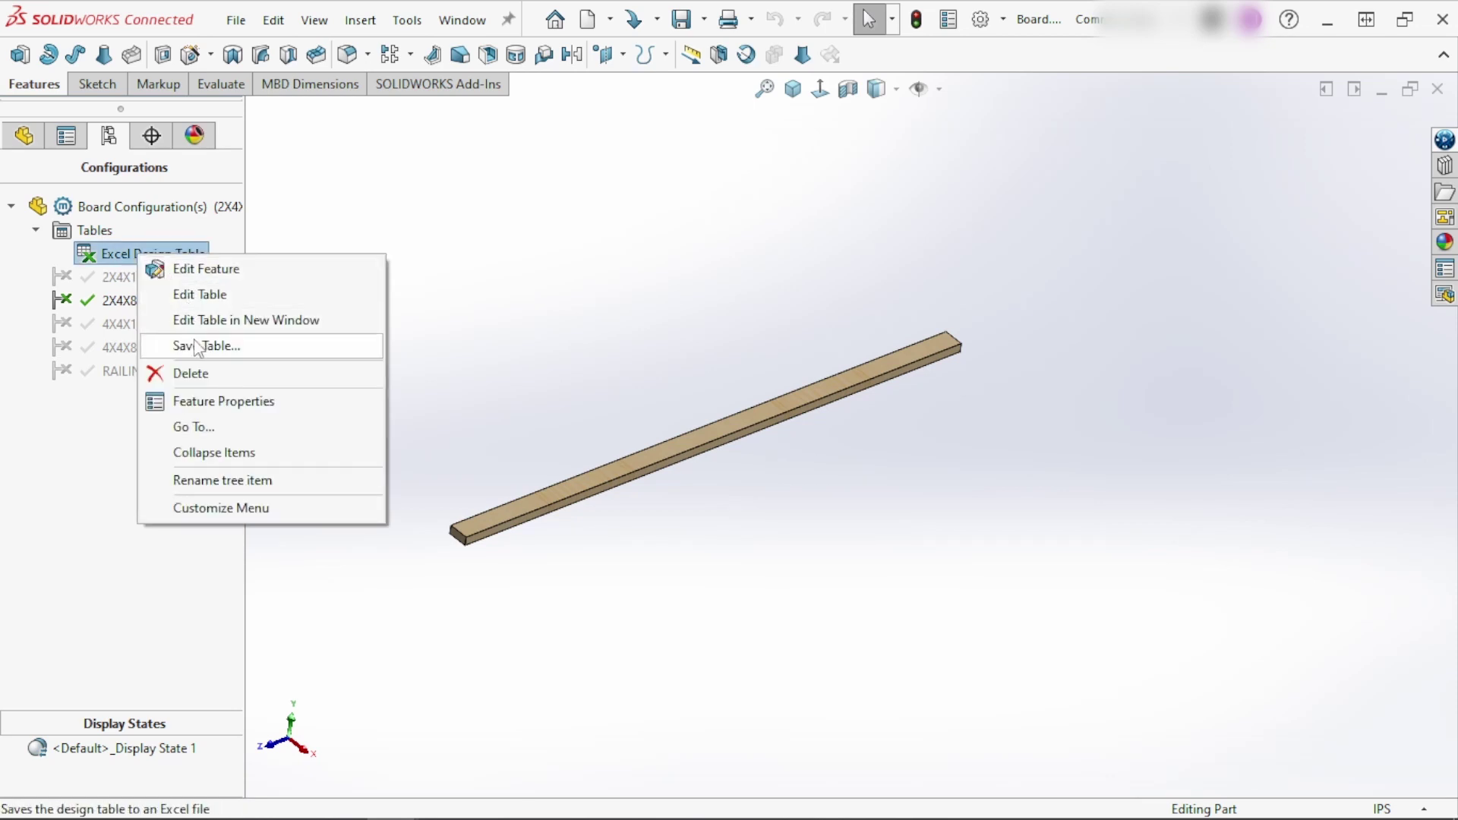
{"action": "left_click", "coordinate": [220, 401]}
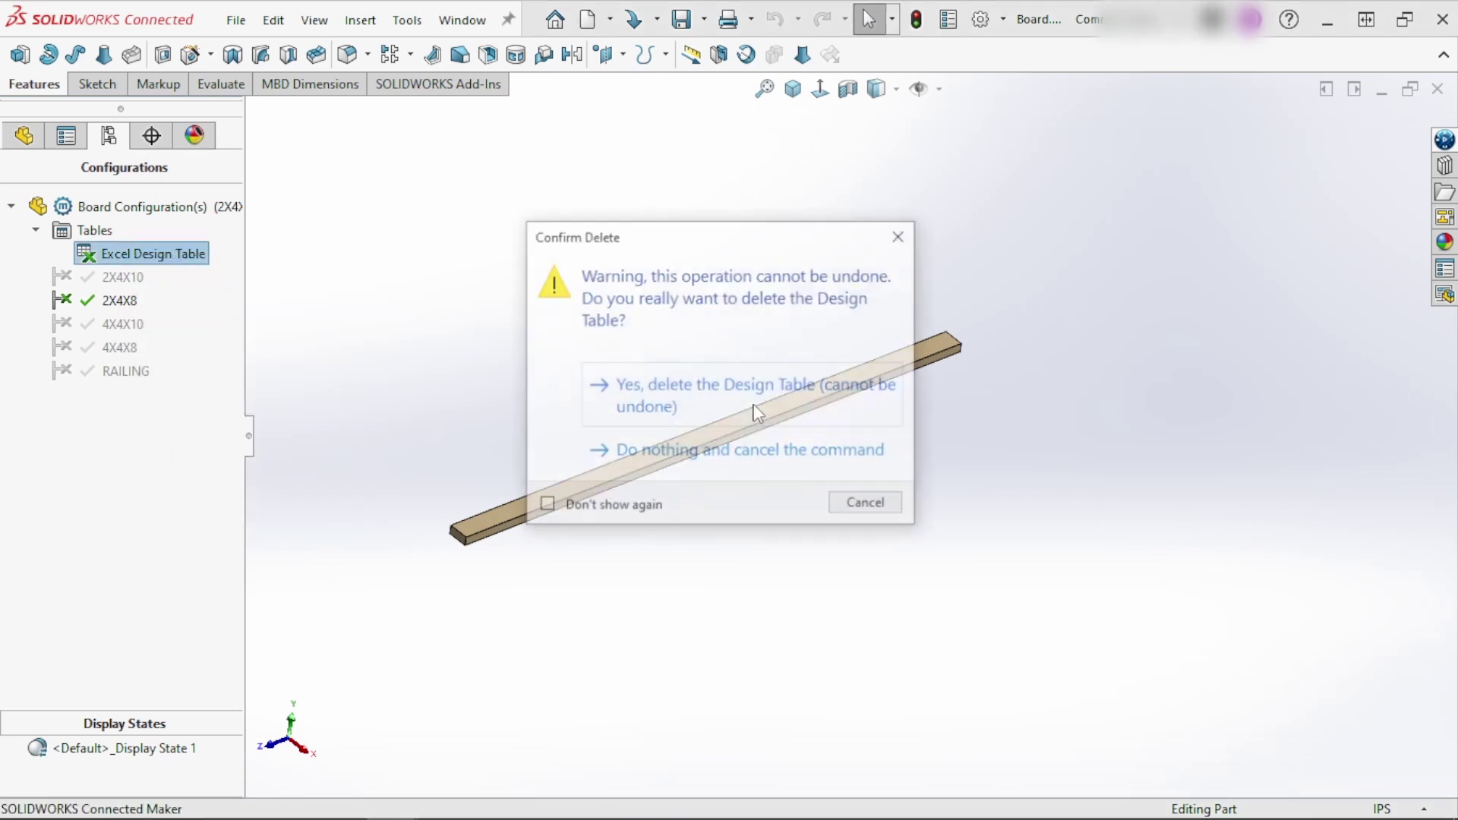
{"action": "left_click", "coordinate": [704, 408]}
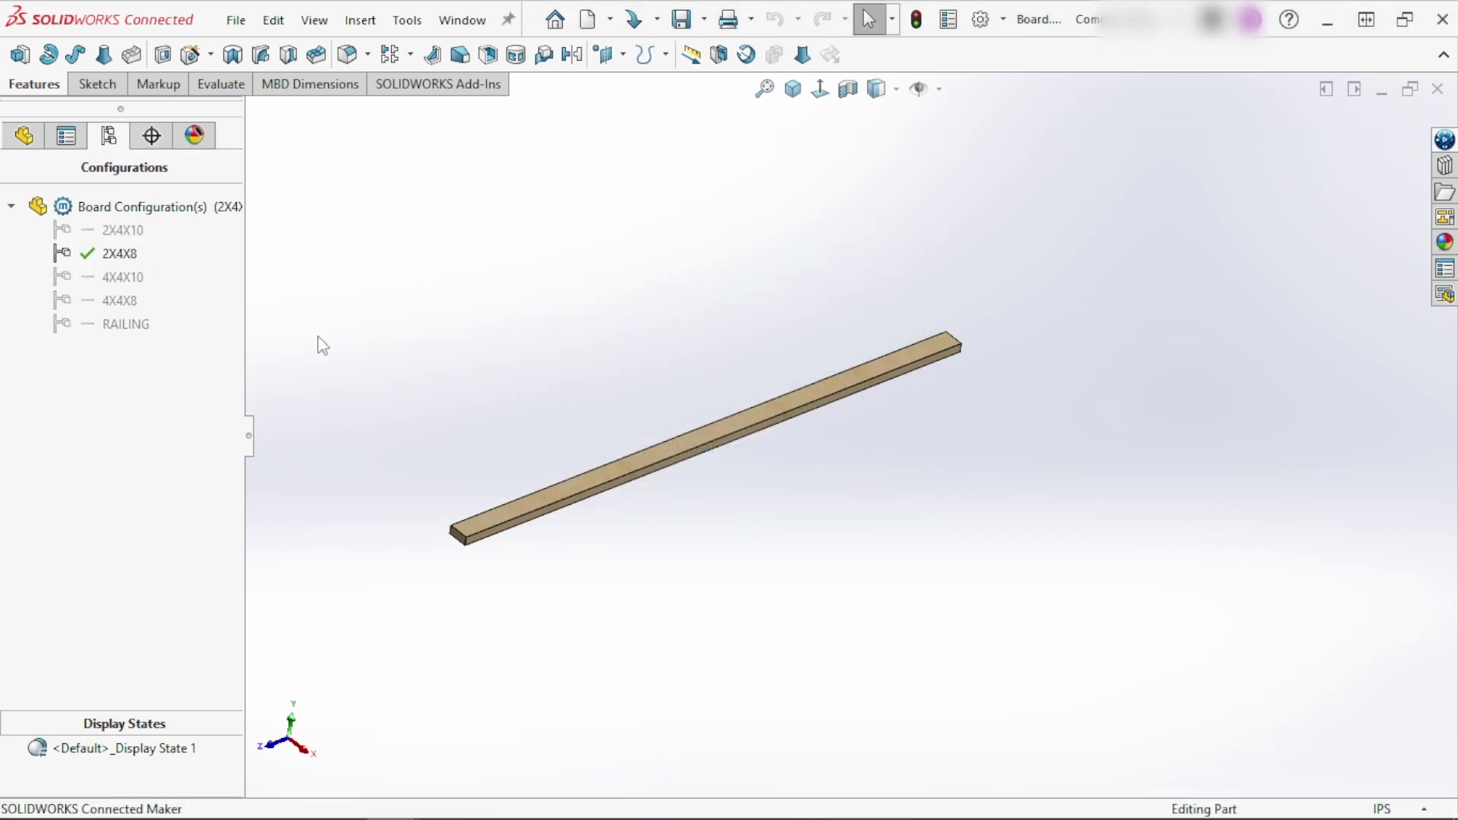
Insert a new Excel design table into the board part with Blank as its source
{"action": "left_click", "coordinate": [360, 20]}
{"action": "mouse_move", "coordinate": [410, 718]}
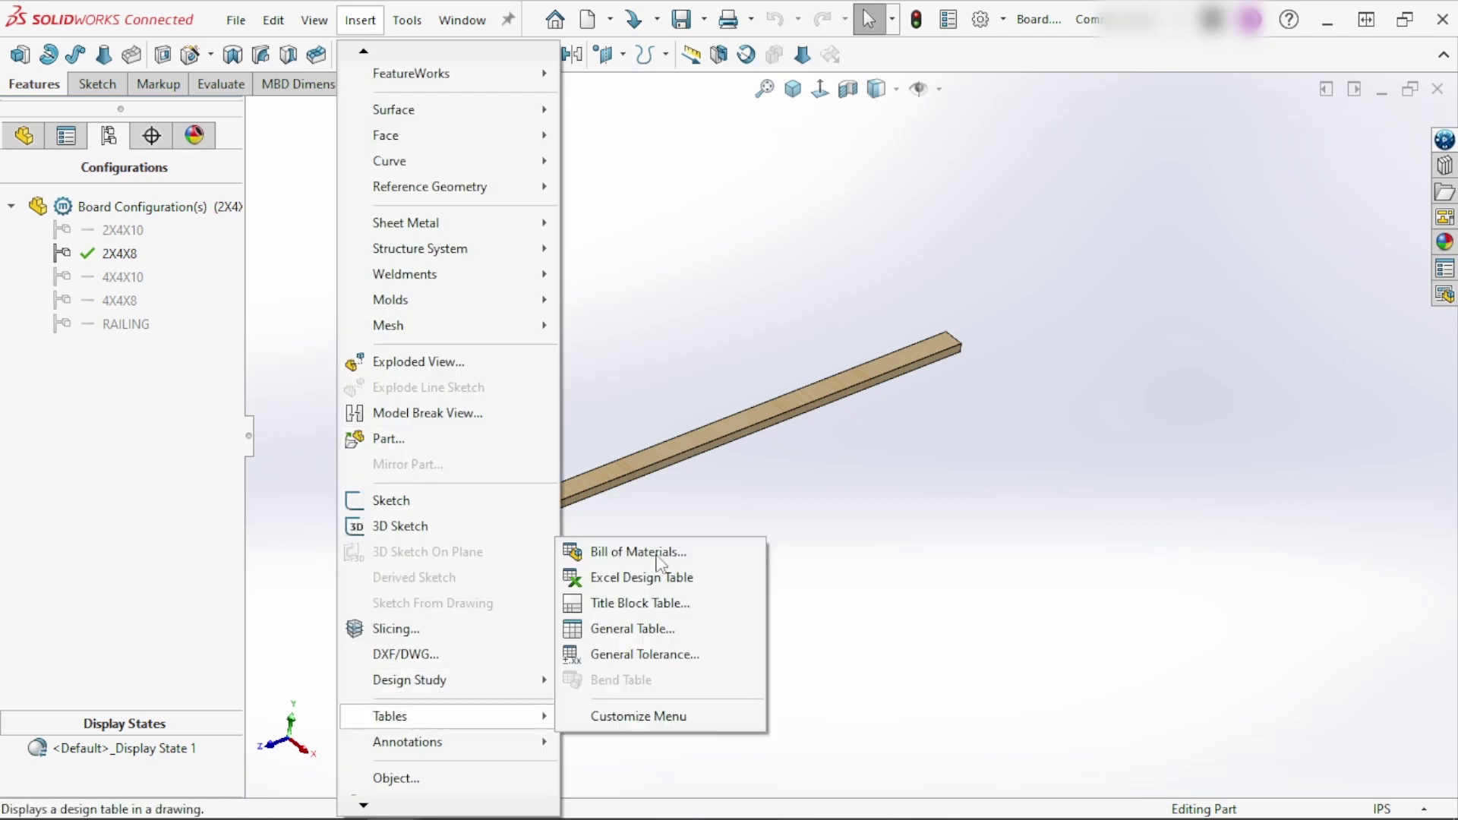
{"action": "left_click", "coordinate": [627, 578]}
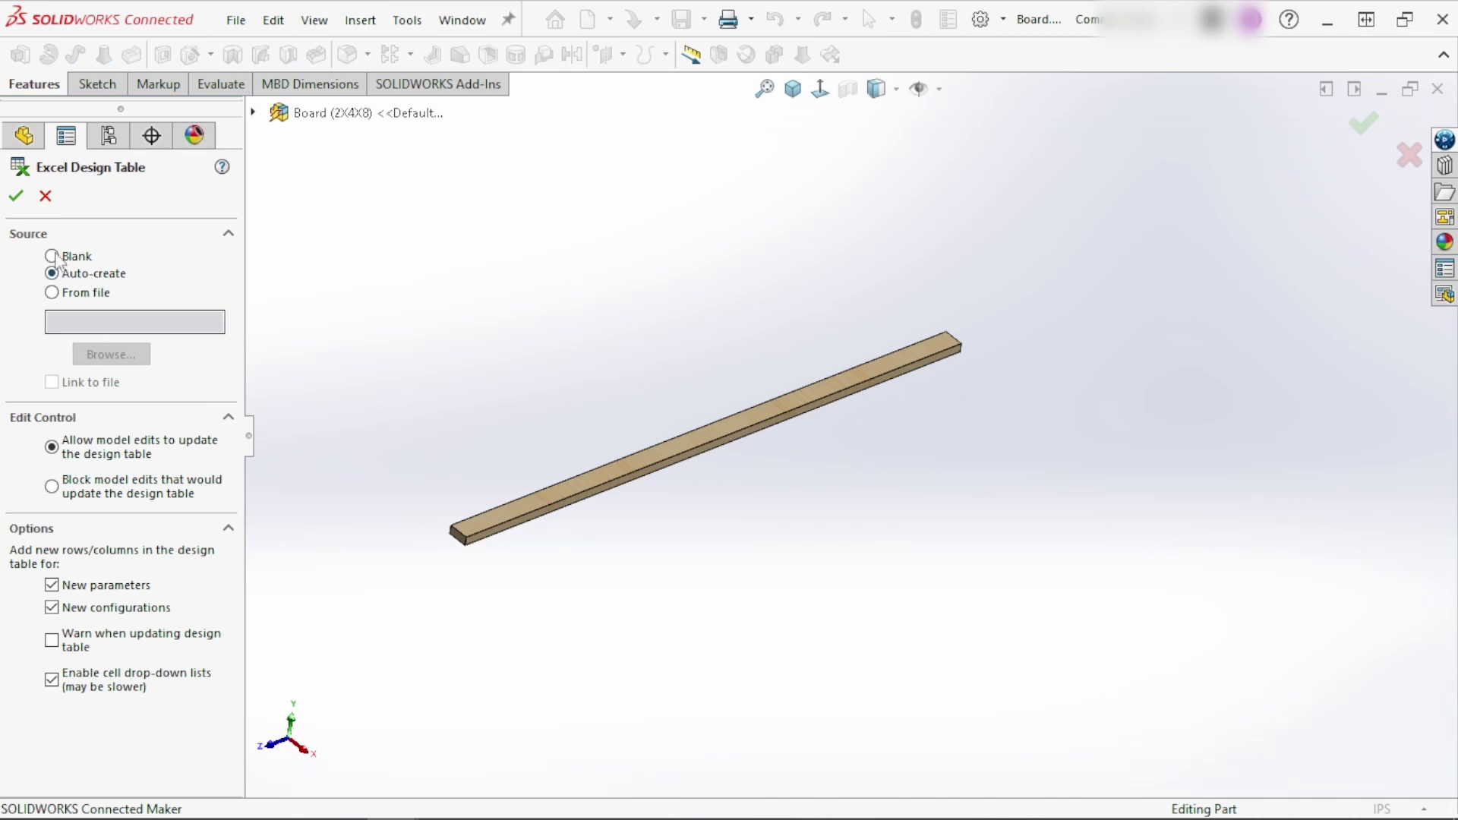
{"action": "left_click", "coordinate": [52, 256]}
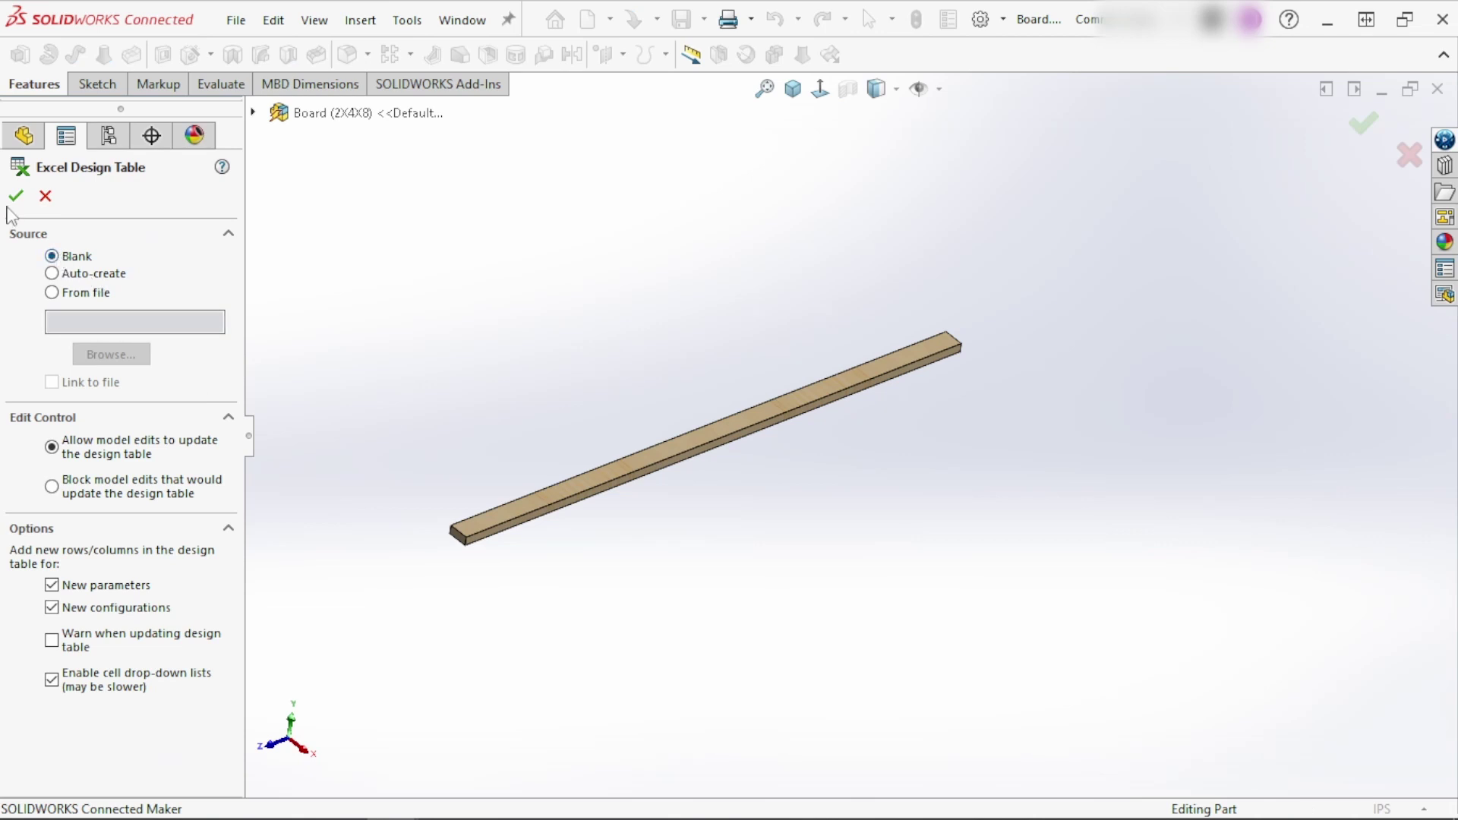
{"action": "left_click", "coordinate": [16, 196]}
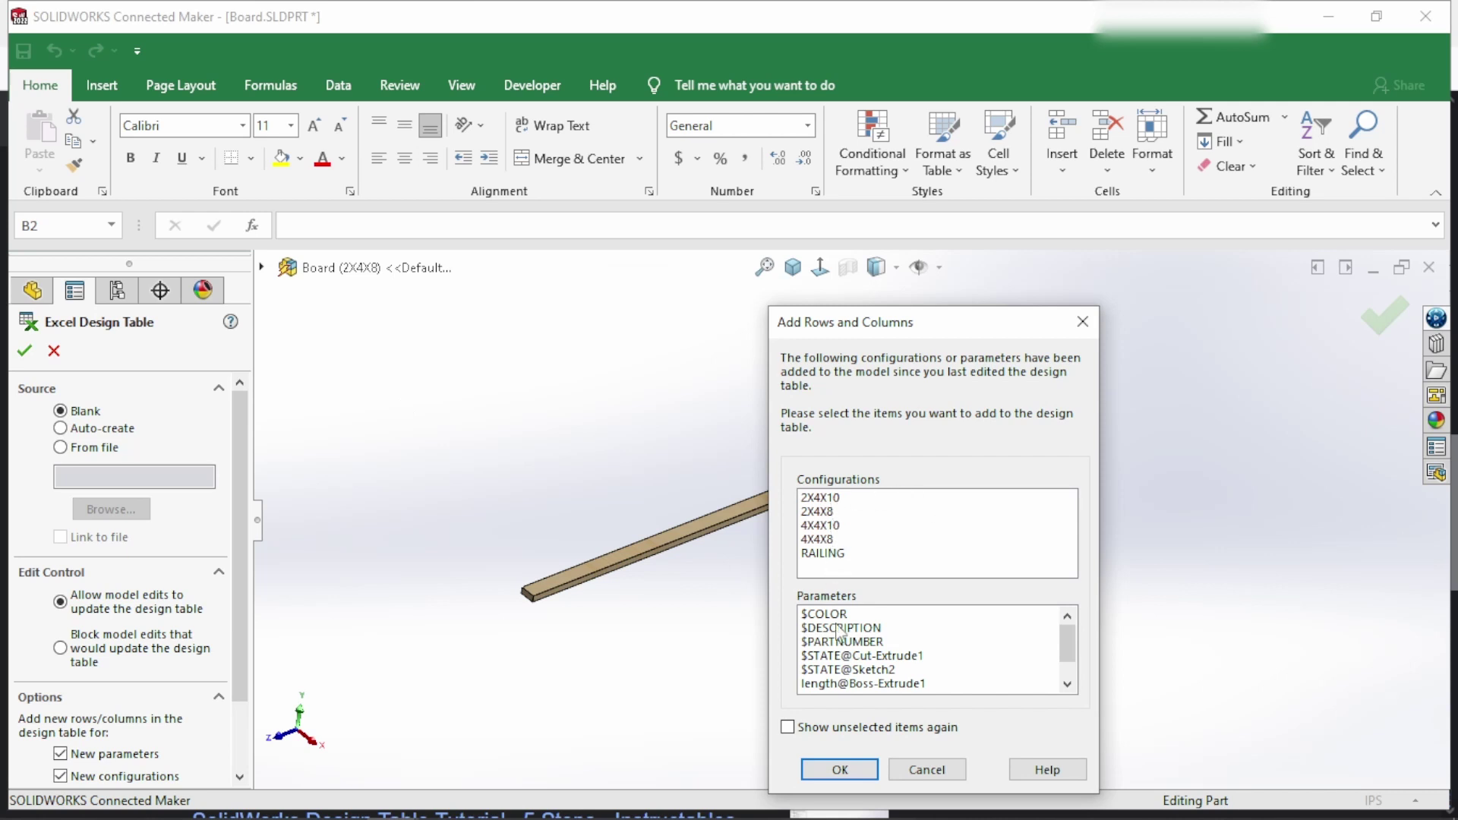
Add the 2X4X10, 2X4X8, 4X4X10, 4X4X8 and RAILING configurations as rows, with no listed parameters
{"action": "mouse_move", "coordinate": [1067, 638]}
{"action": "left_mouse_down"}
{"action": "mouse_move", "coordinate": [1068, 687]}
{"action": "mouse_move", "coordinate": [1064, 627]}
{"action": "left_mouse_up"}
{"action": "left_click", "coordinate": [822, 498]}
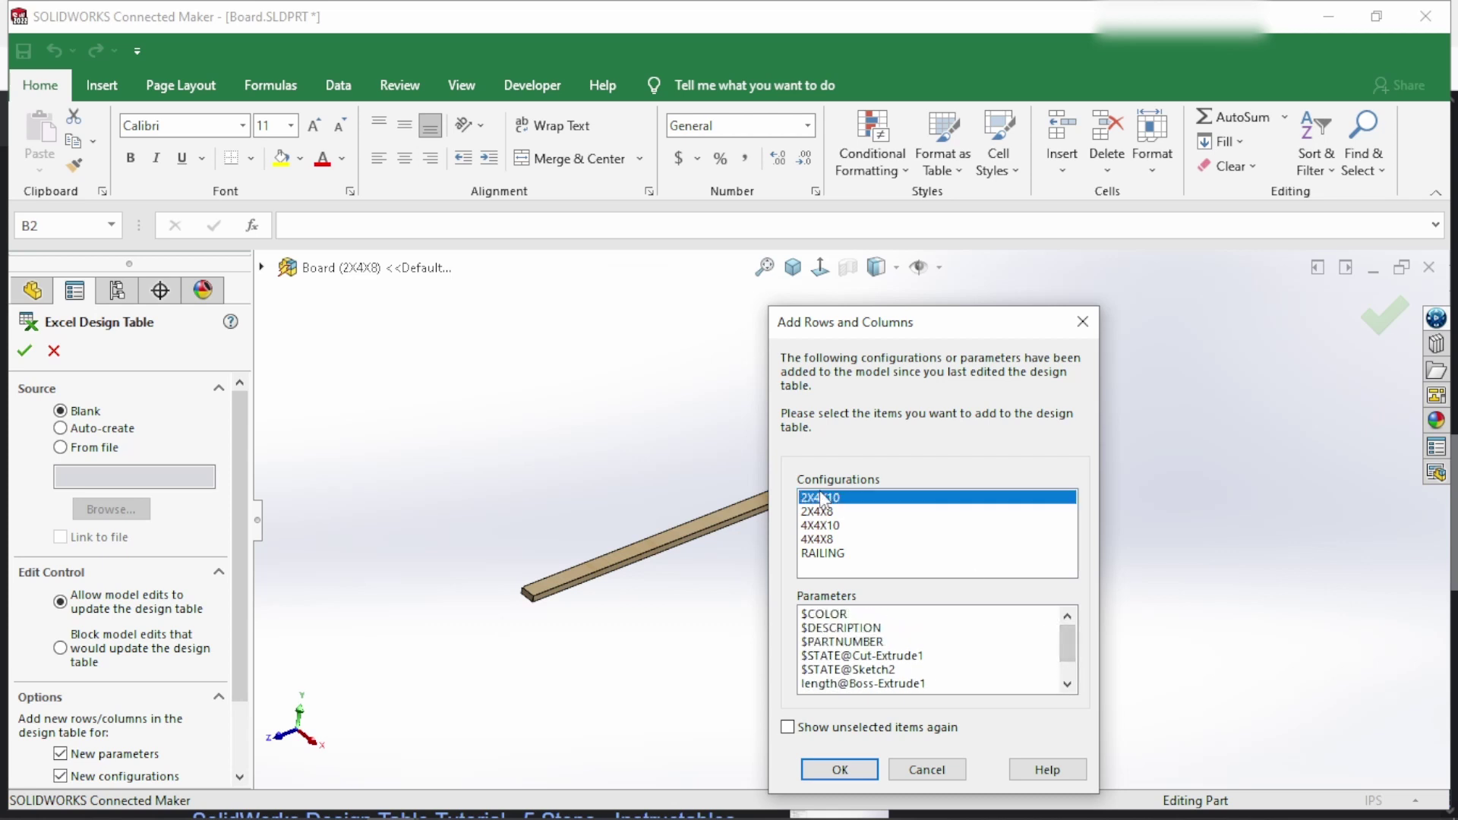
{"action": "left_click", "coordinate": [835, 554], "text": "shift"}
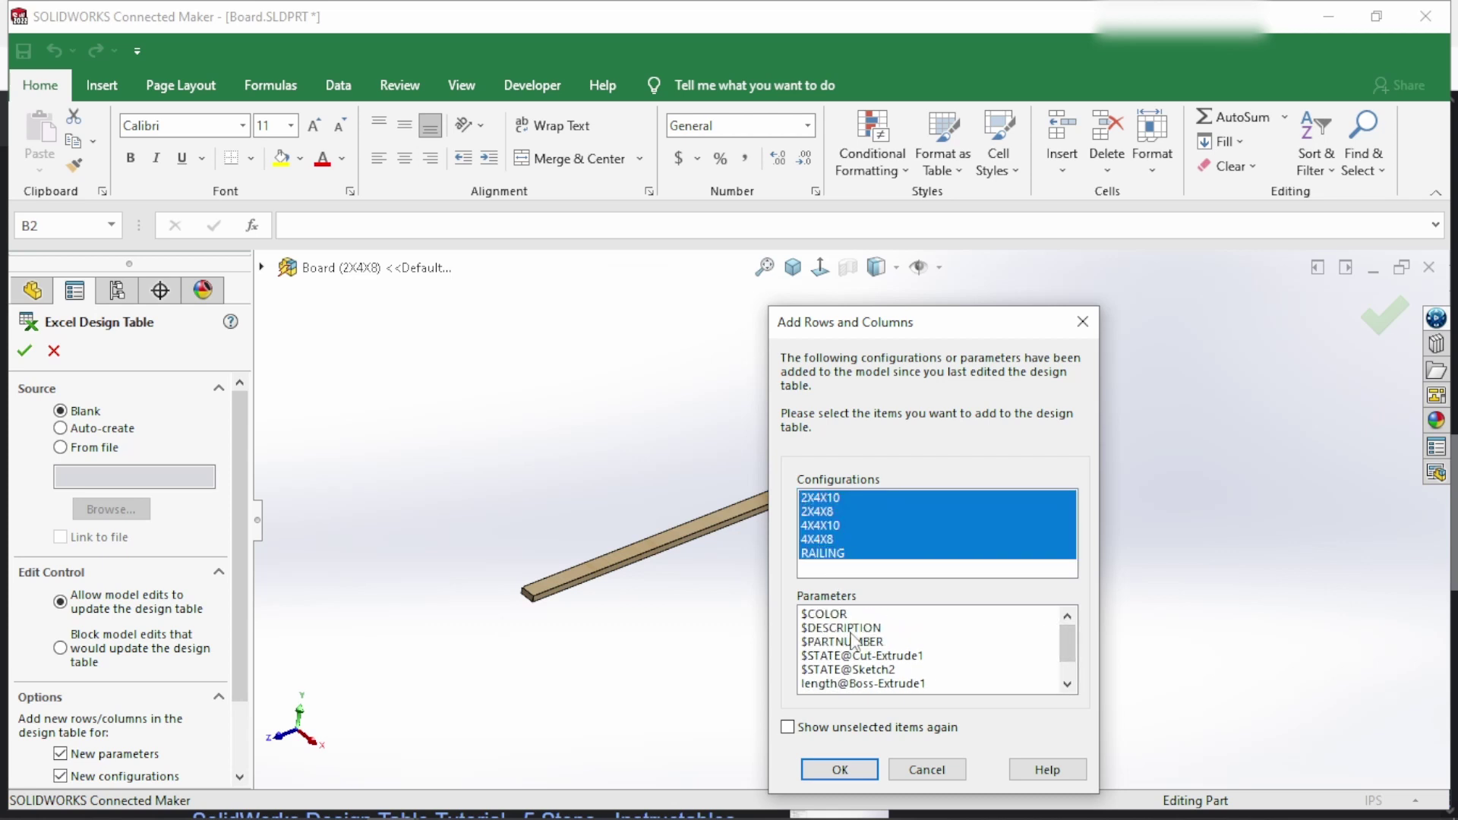
{"action": "left_click", "coordinate": [842, 772]}
{"action": "left_click", "coordinate": [839, 770]}
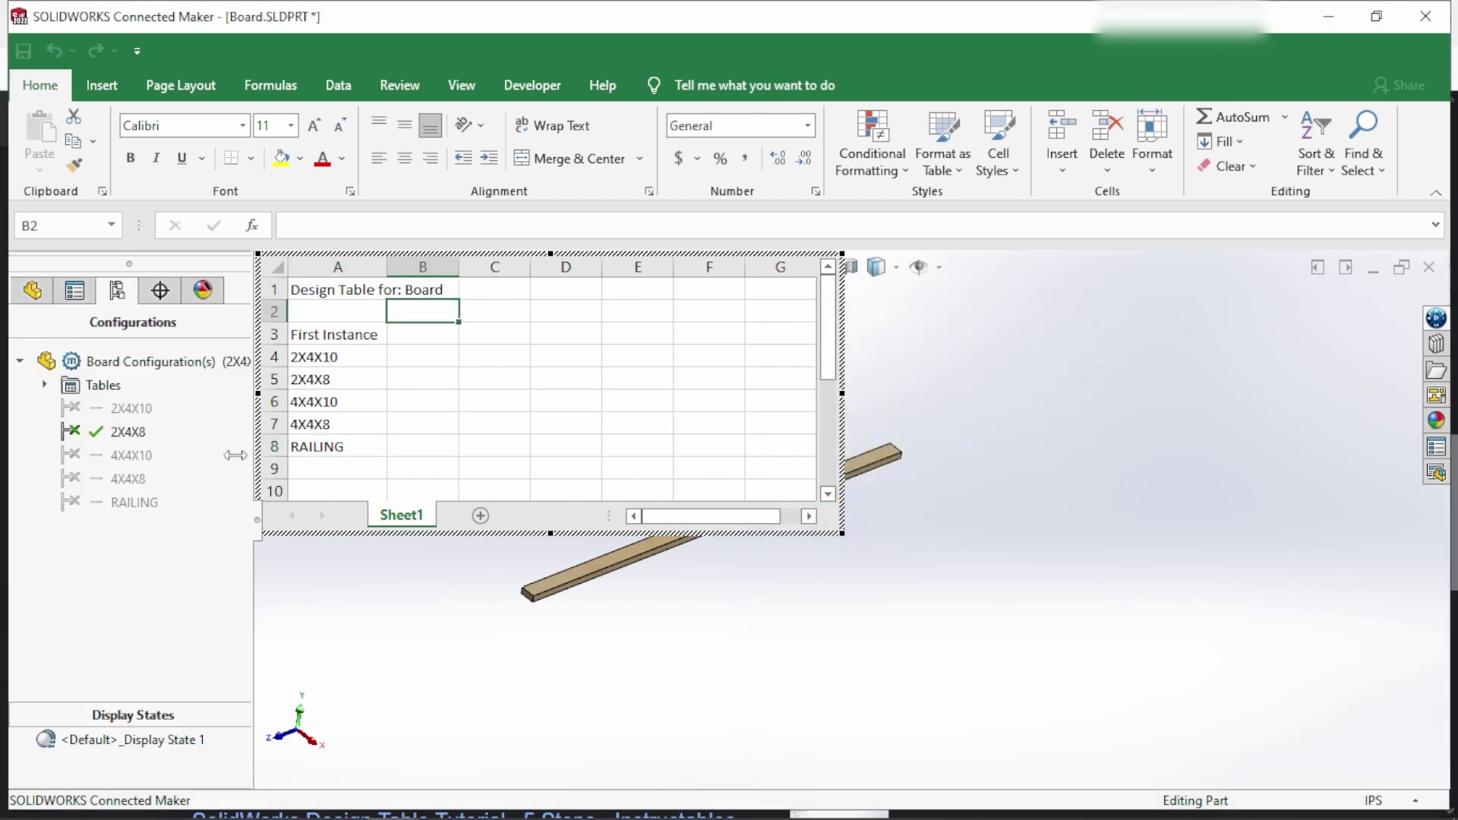
Add columns for the state and length dimension of Boss-Extrude1 to the design table from the model
{"action": "left_click", "coordinate": [32, 290]}
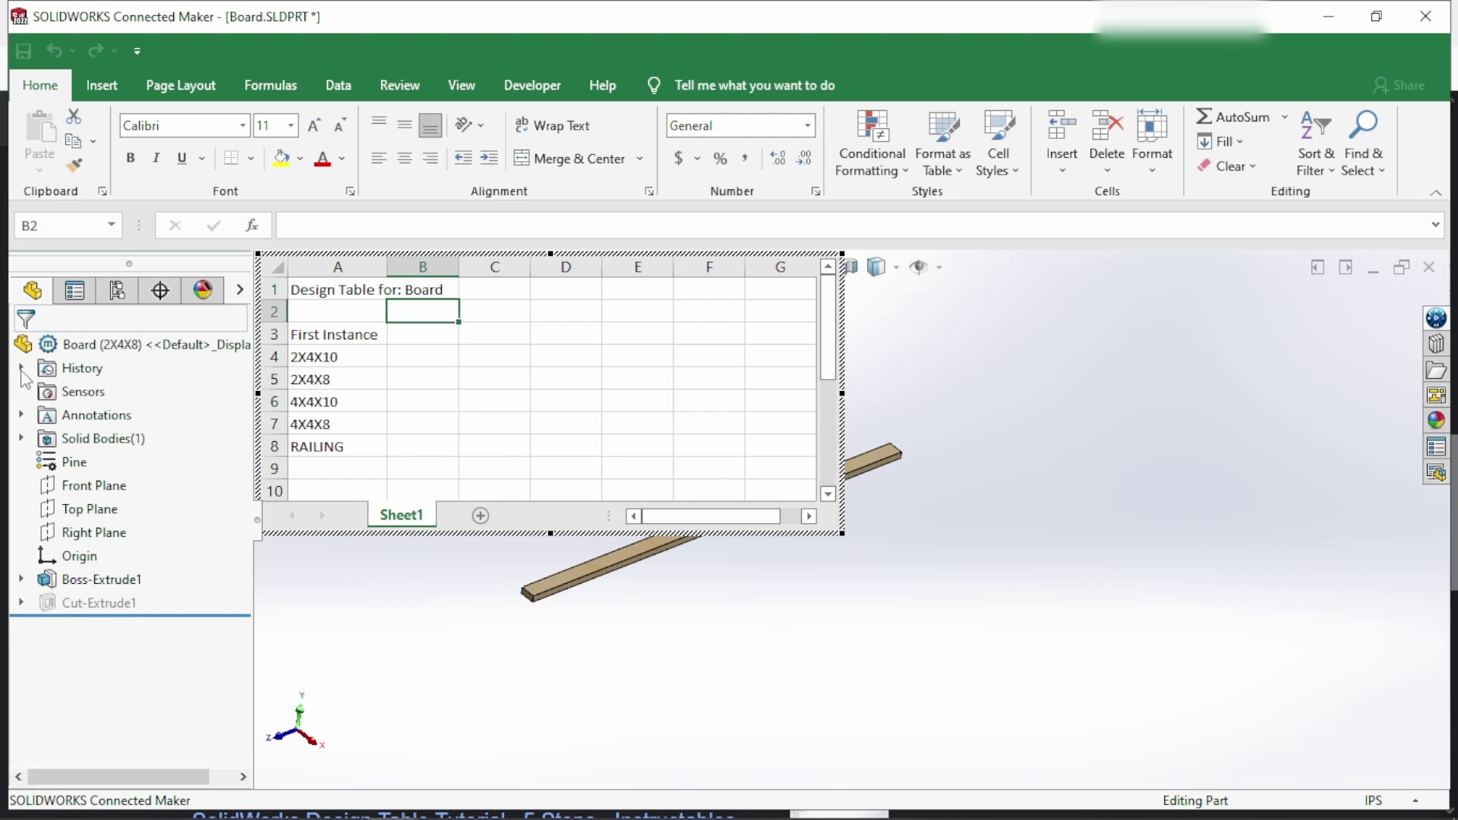
{"action": "double_click", "coordinate": [63, 582]}
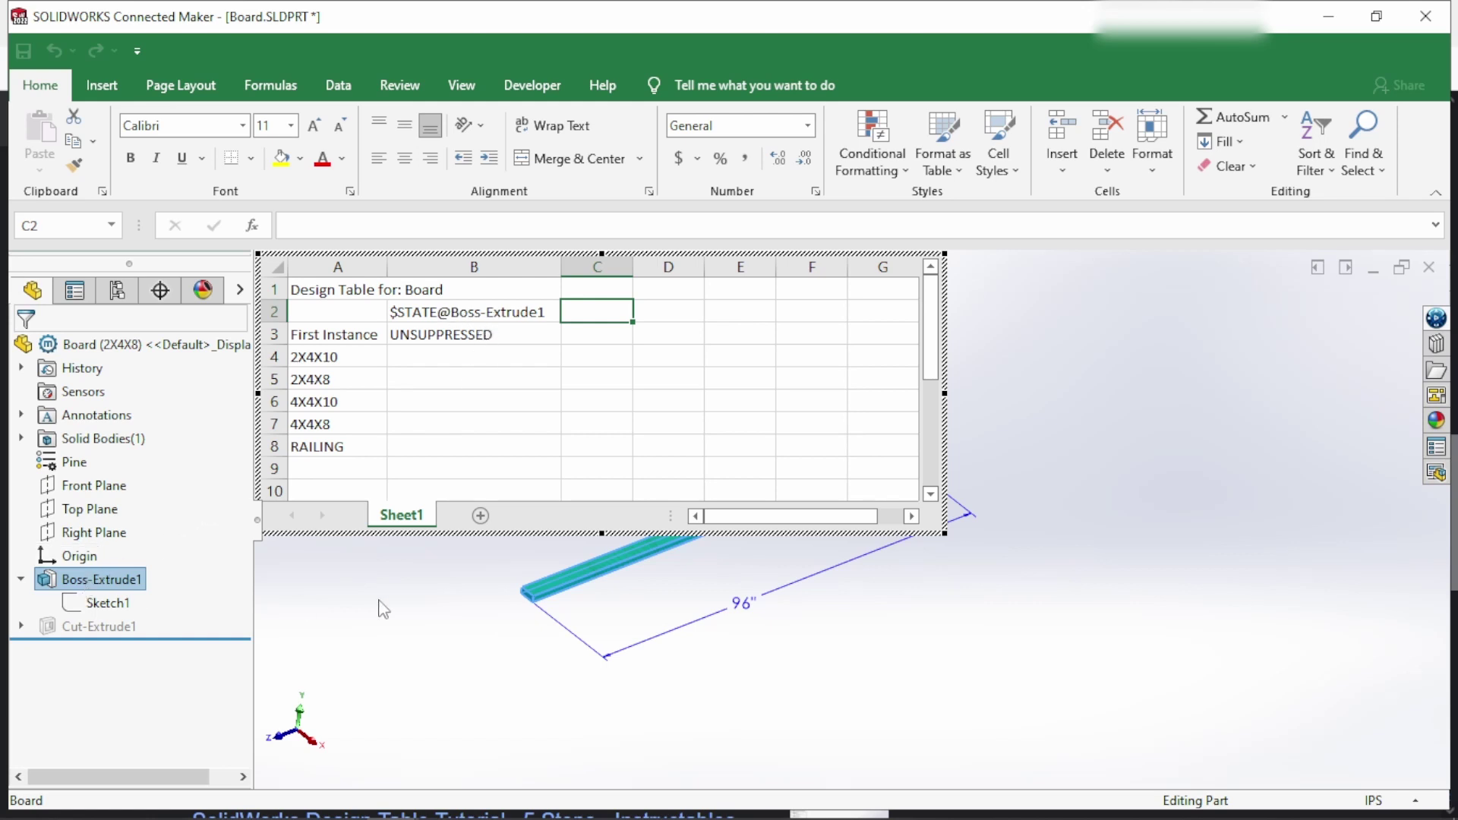
{"action": "double_click", "coordinate": [742, 604]}
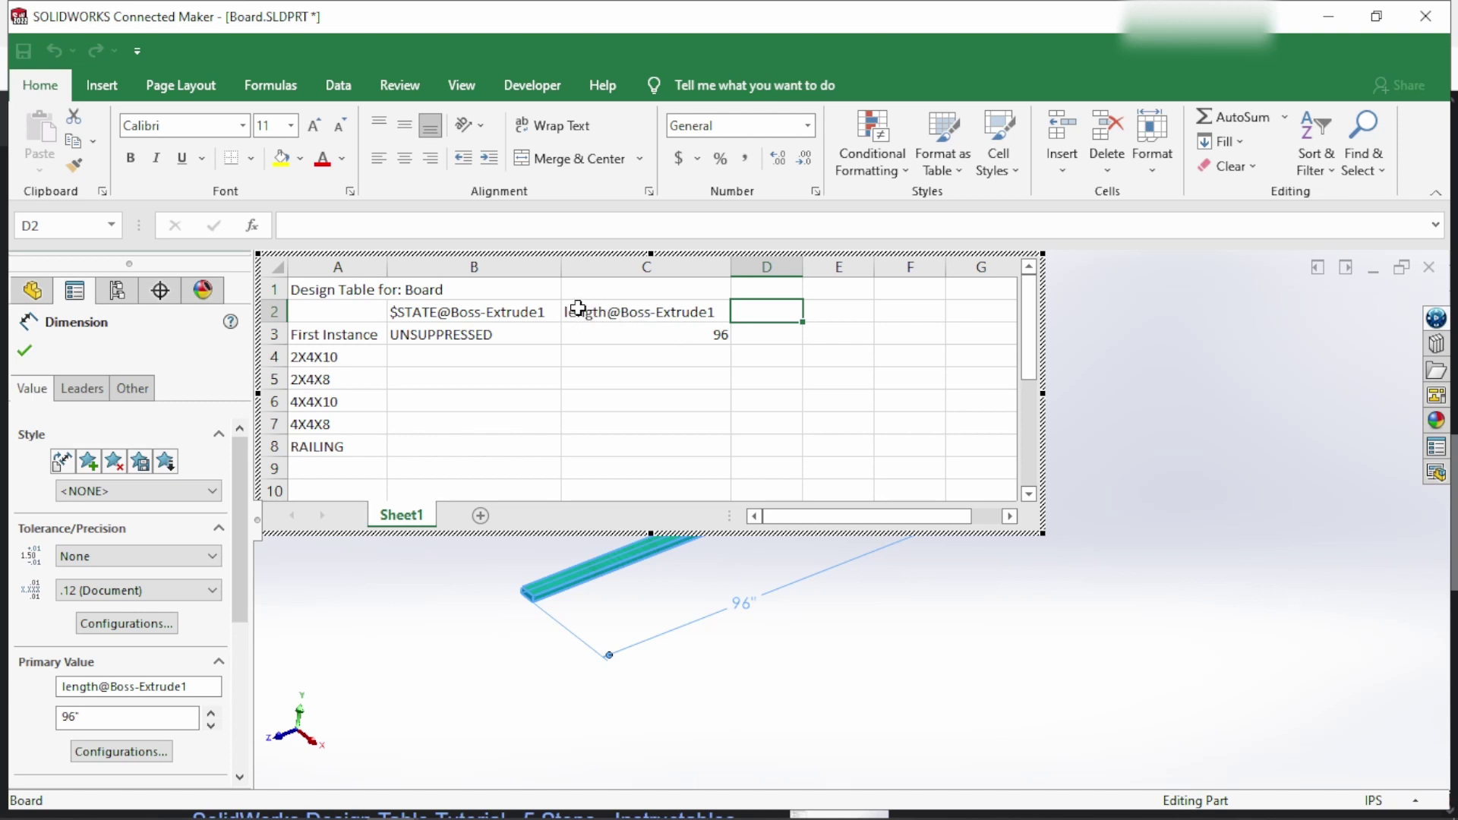
{"action": "left_click", "coordinate": [25, 350]}
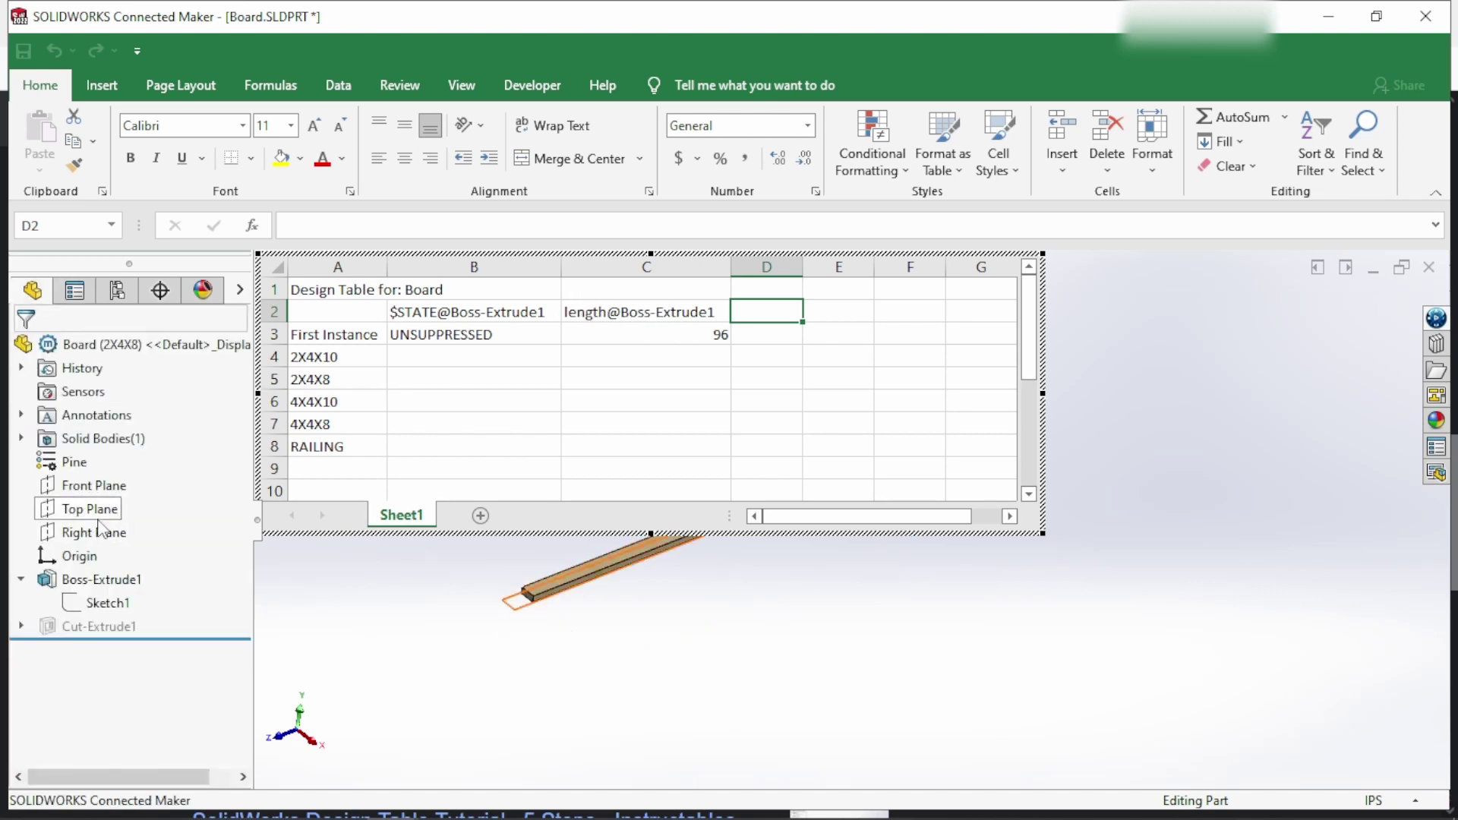
Add columns for Sketch1's state, width and thick dimensions from the model, and close the design table
{"action": "left_click", "coordinate": [75, 607]}
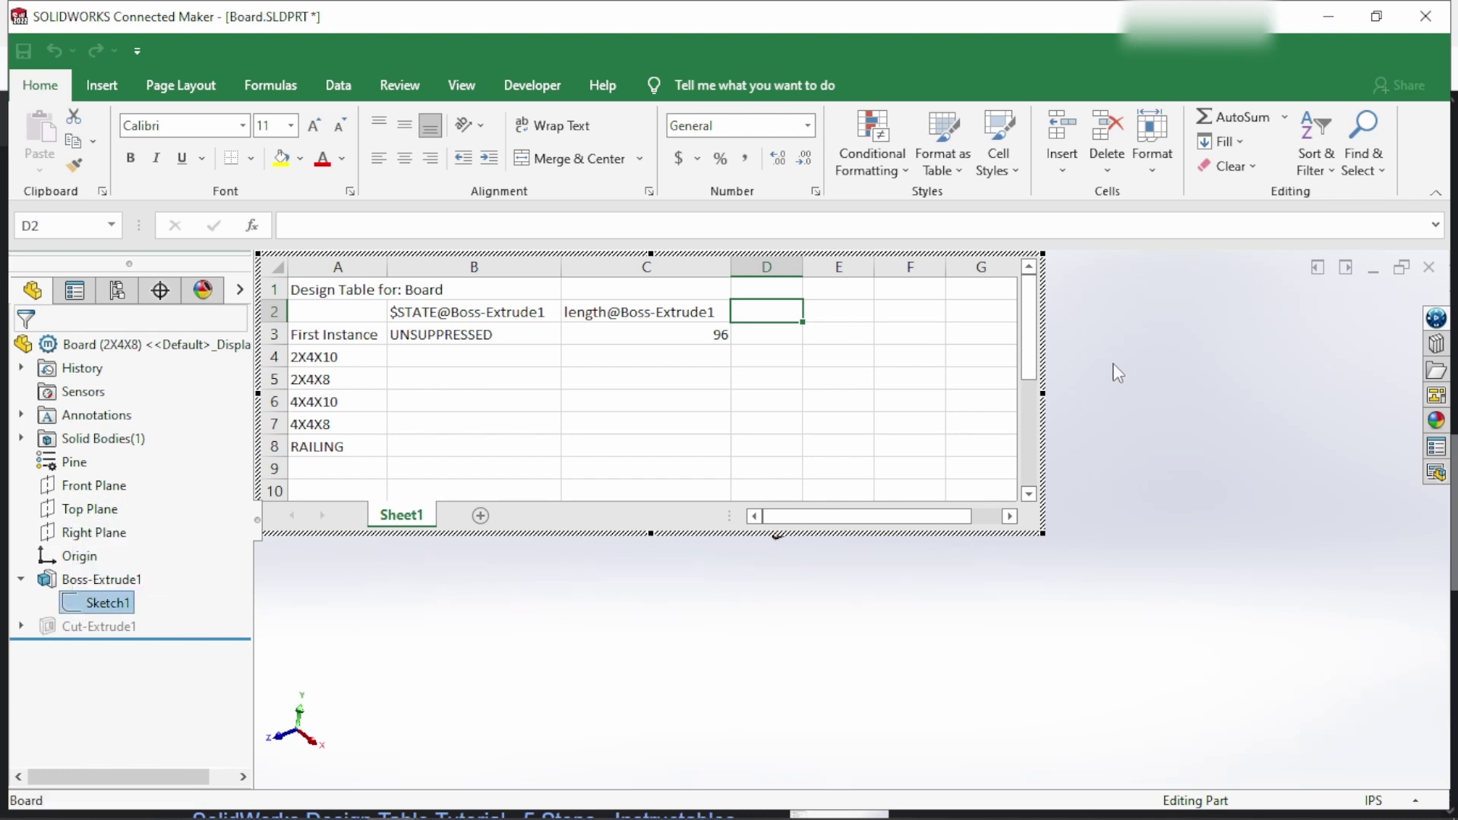
{"action": "scroll", "coordinate": [698, 613], "scroll_direction": "down", "scroll_amount": 3}
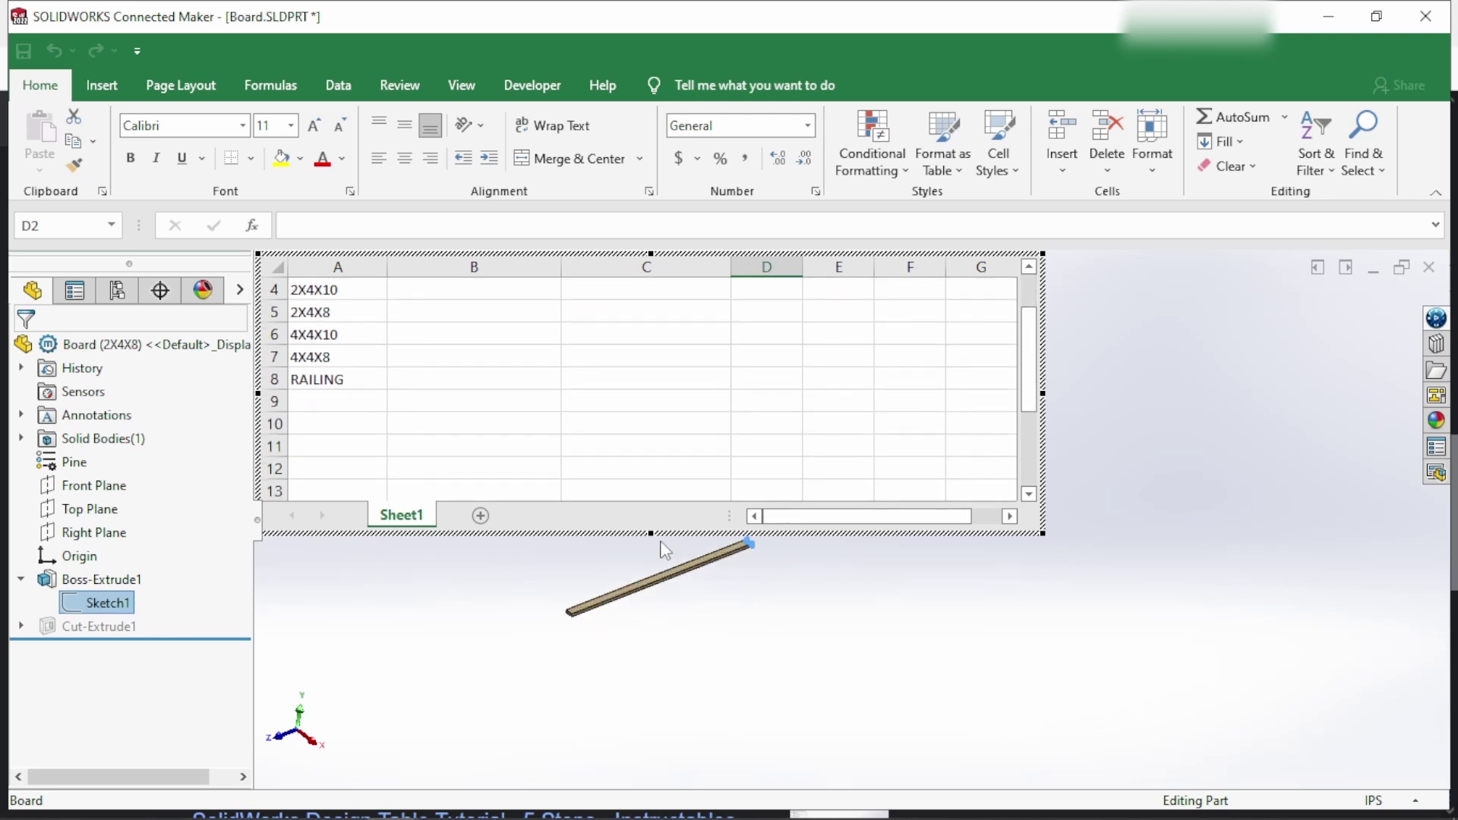
{"action": "double_click", "coordinate": [75, 609]}
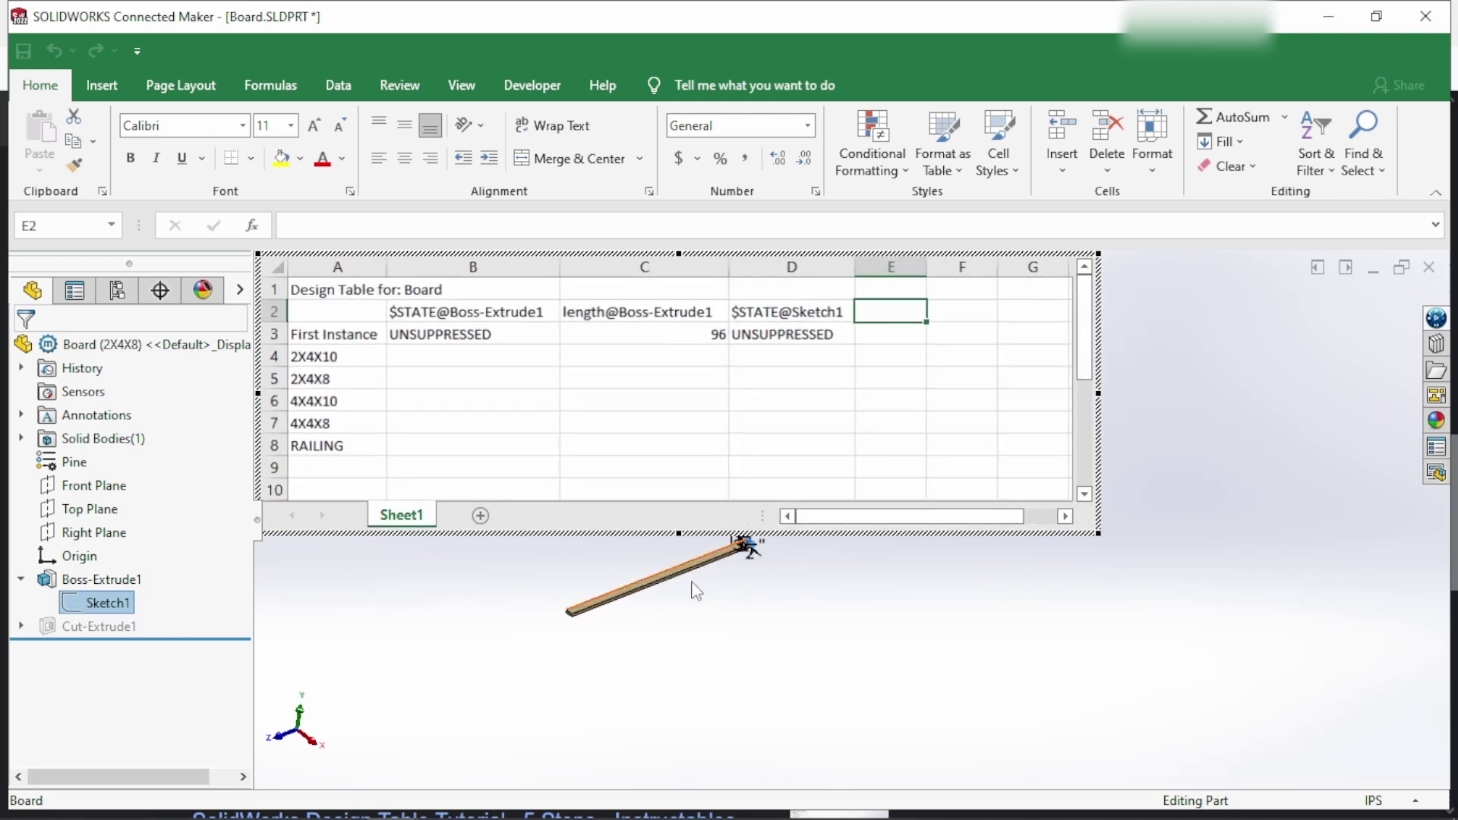
{"action": "scroll", "coordinate": [730, 531], "scroll_direction": "down", "scroll_amount": 5}
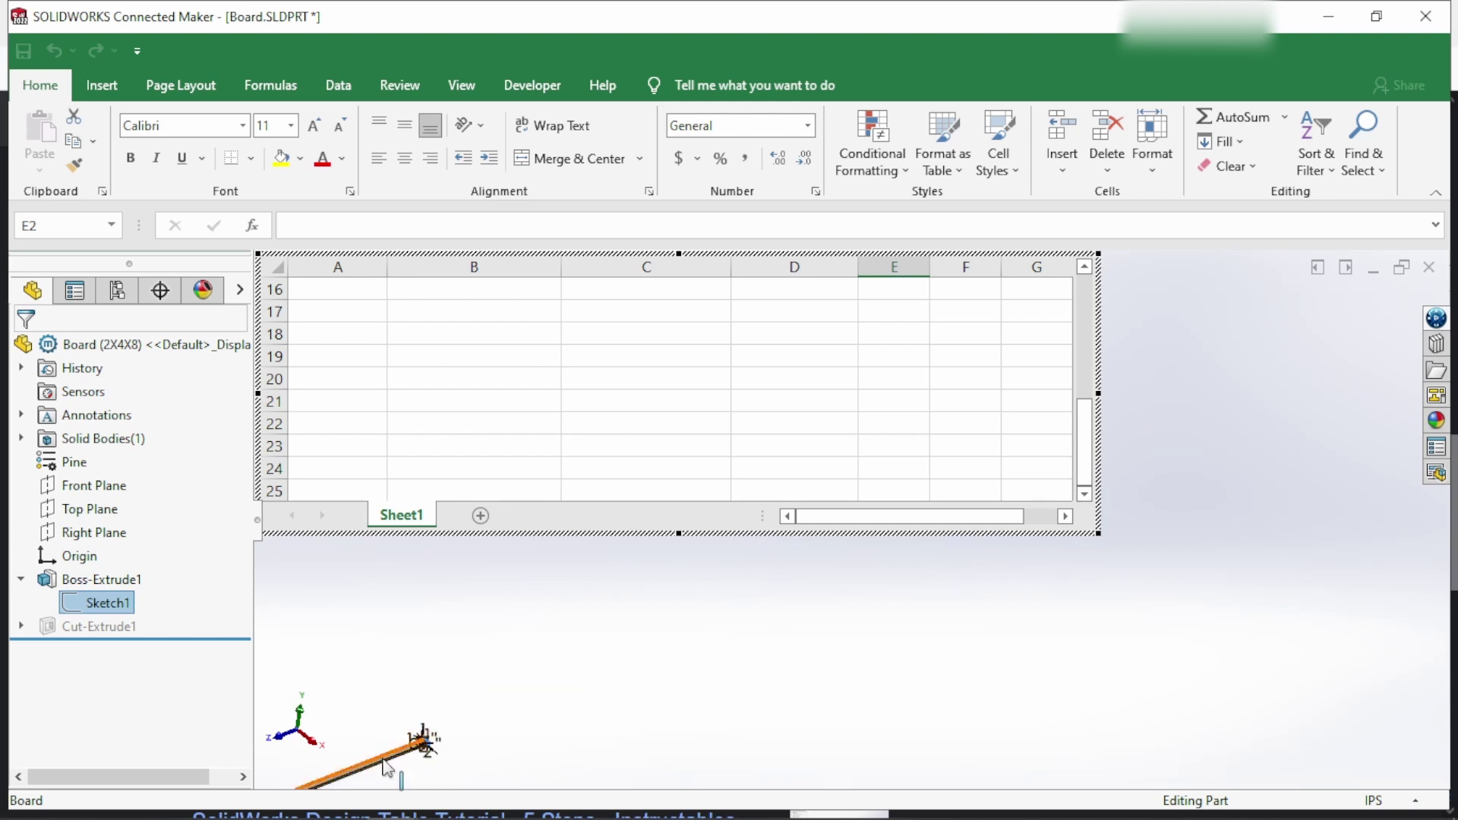
{"action": "middle_click_drag", "start_coordinate": [607, 659], "coordinate": [806, 592], "text": "ctrl"}
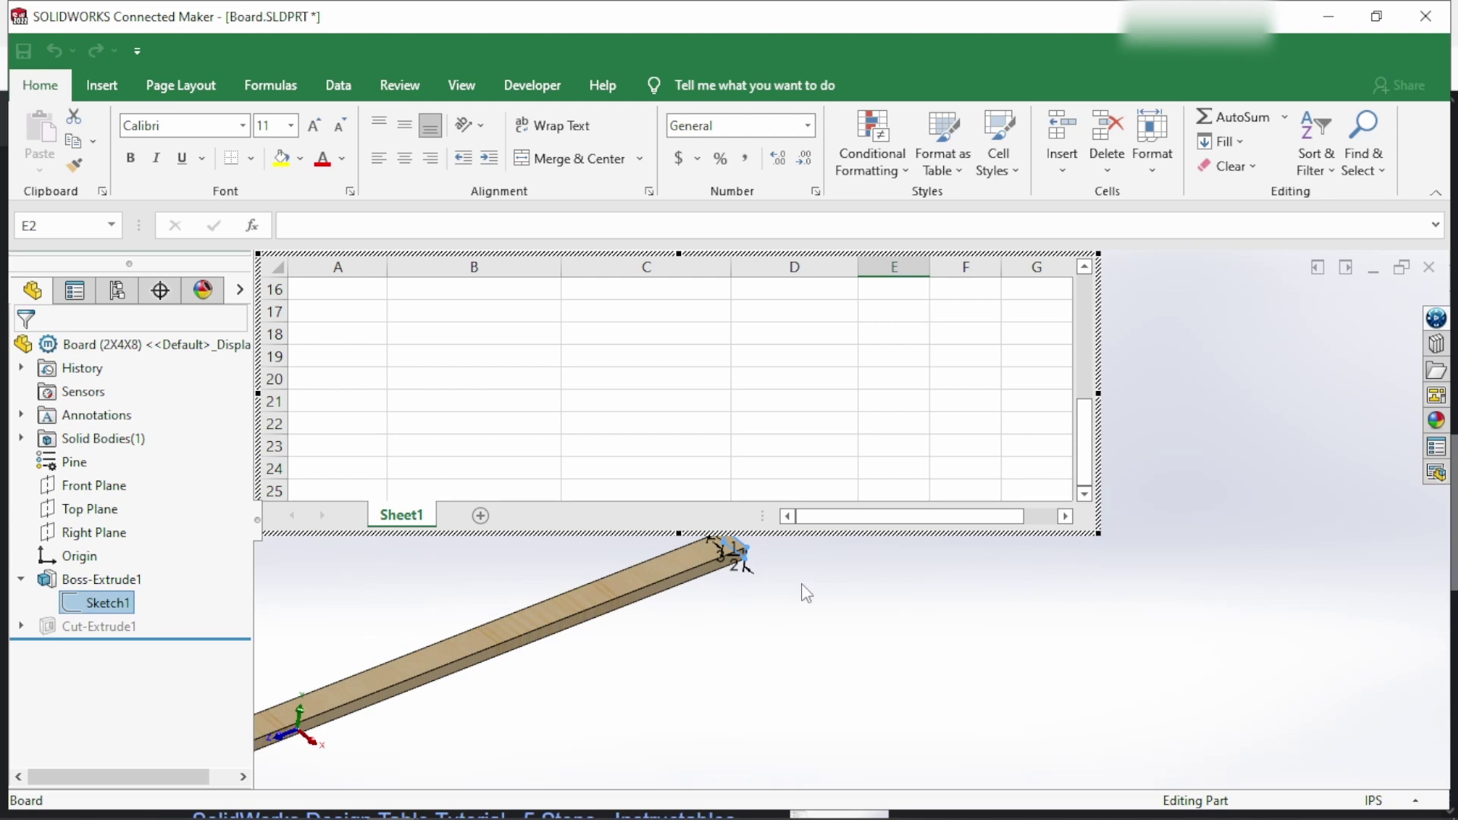
{"action": "left_click", "coordinate": [735, 563]}
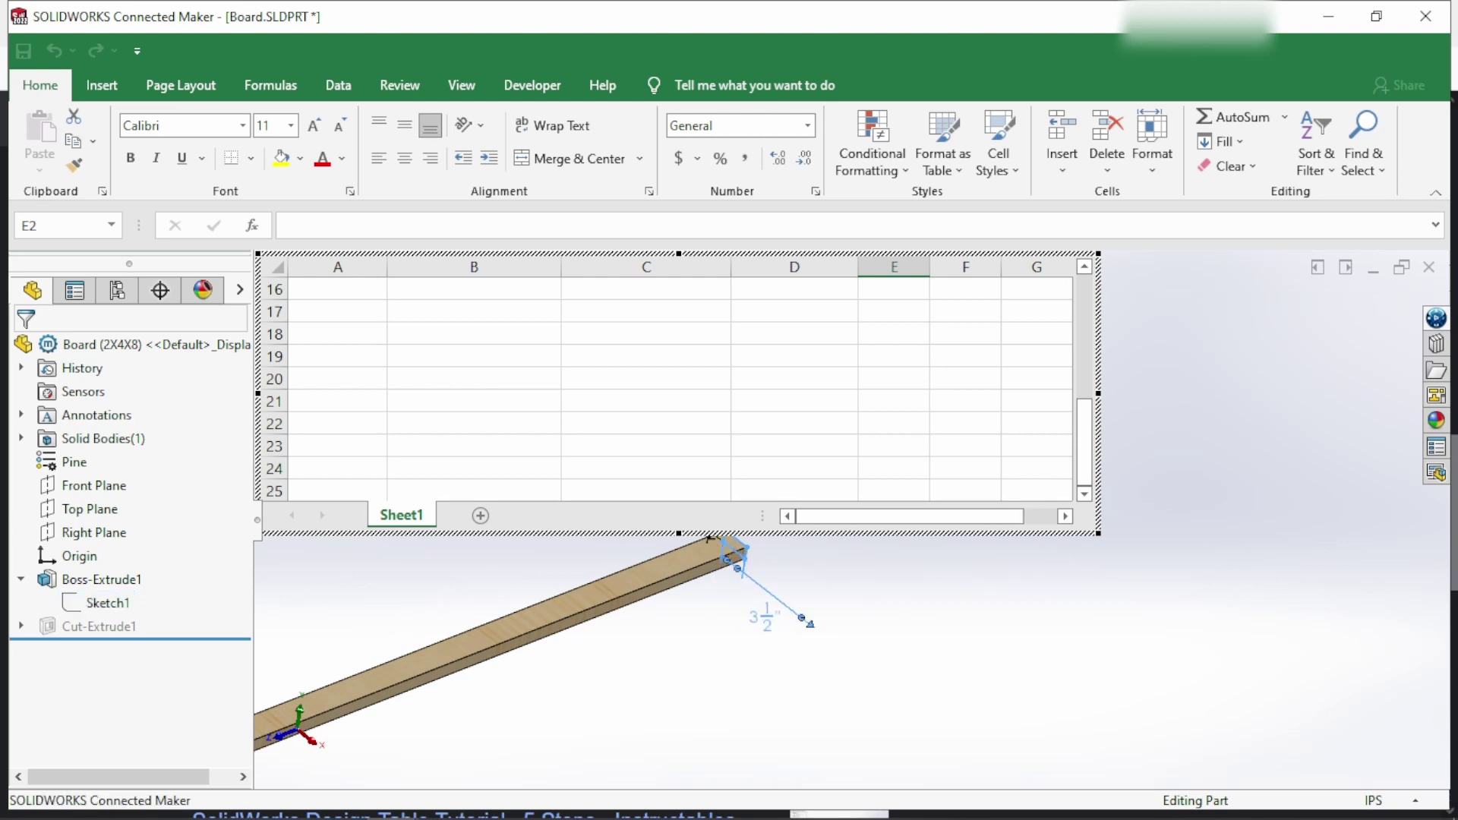
{"action": "double_click", "coordinate": [763, 616]}
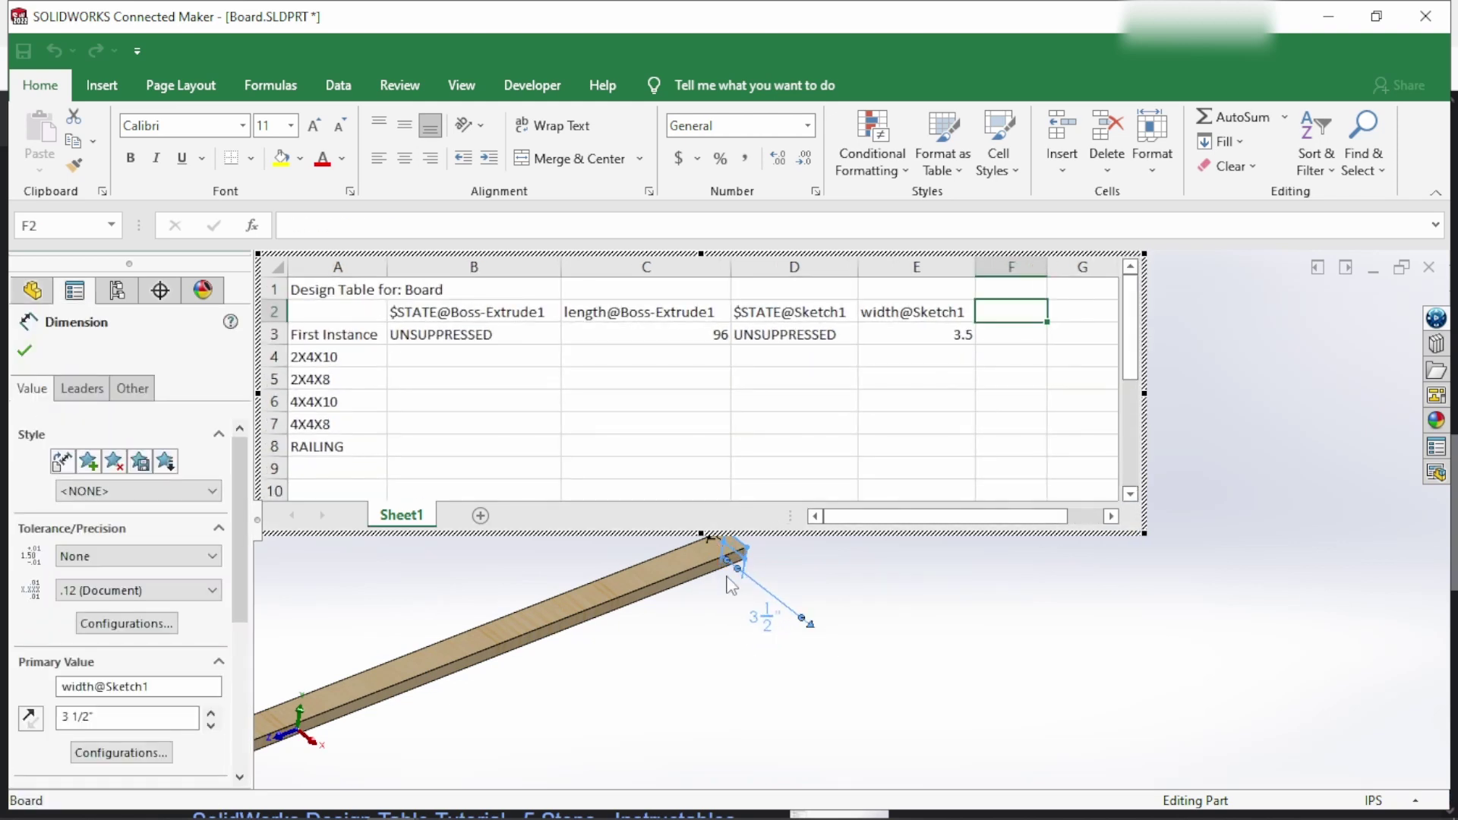
{"action": "double_click", "coordinate": [703, 539]}
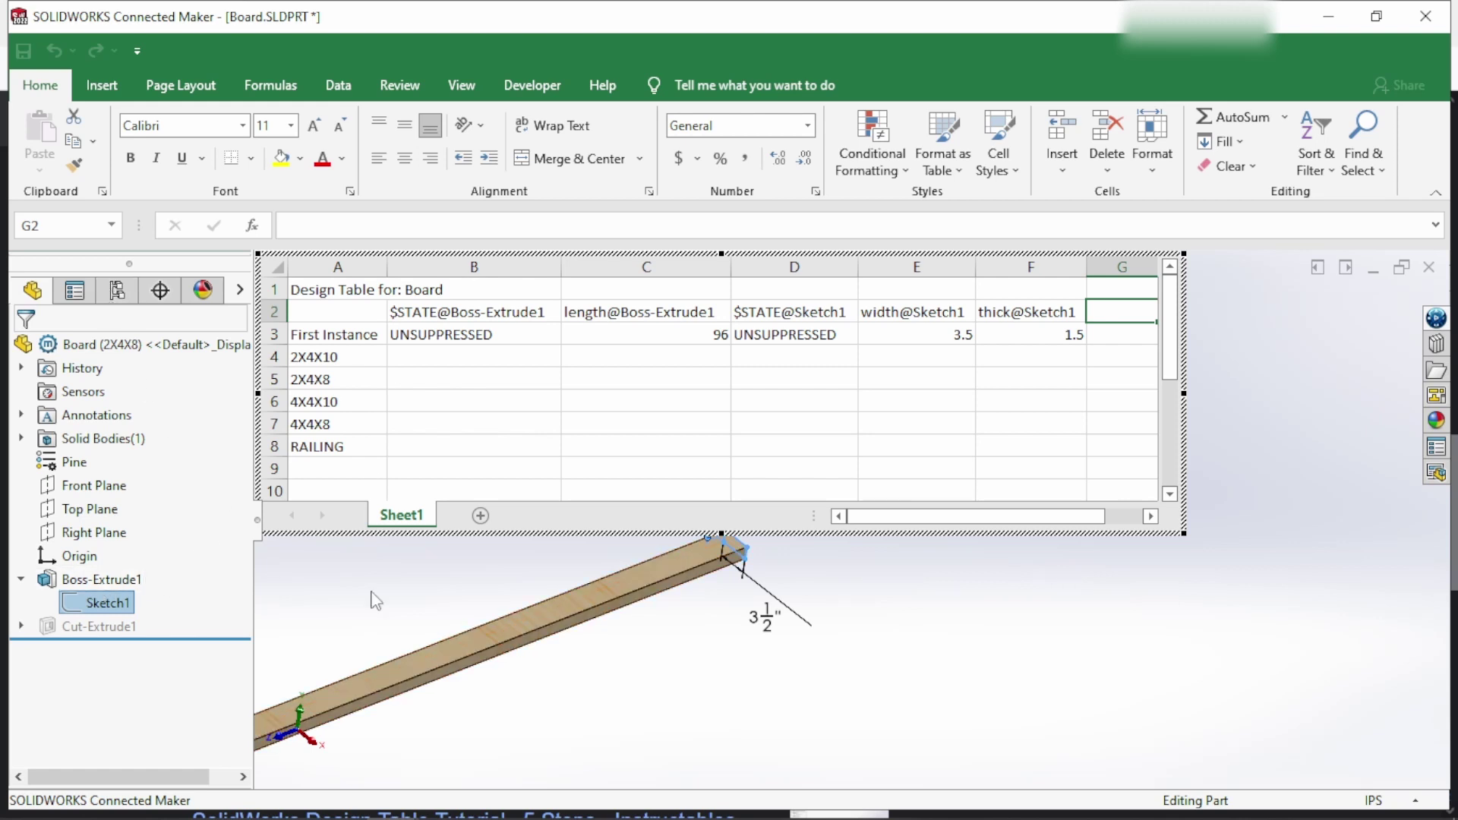
{"action": "left_click", "coordinate": [933, 619]}
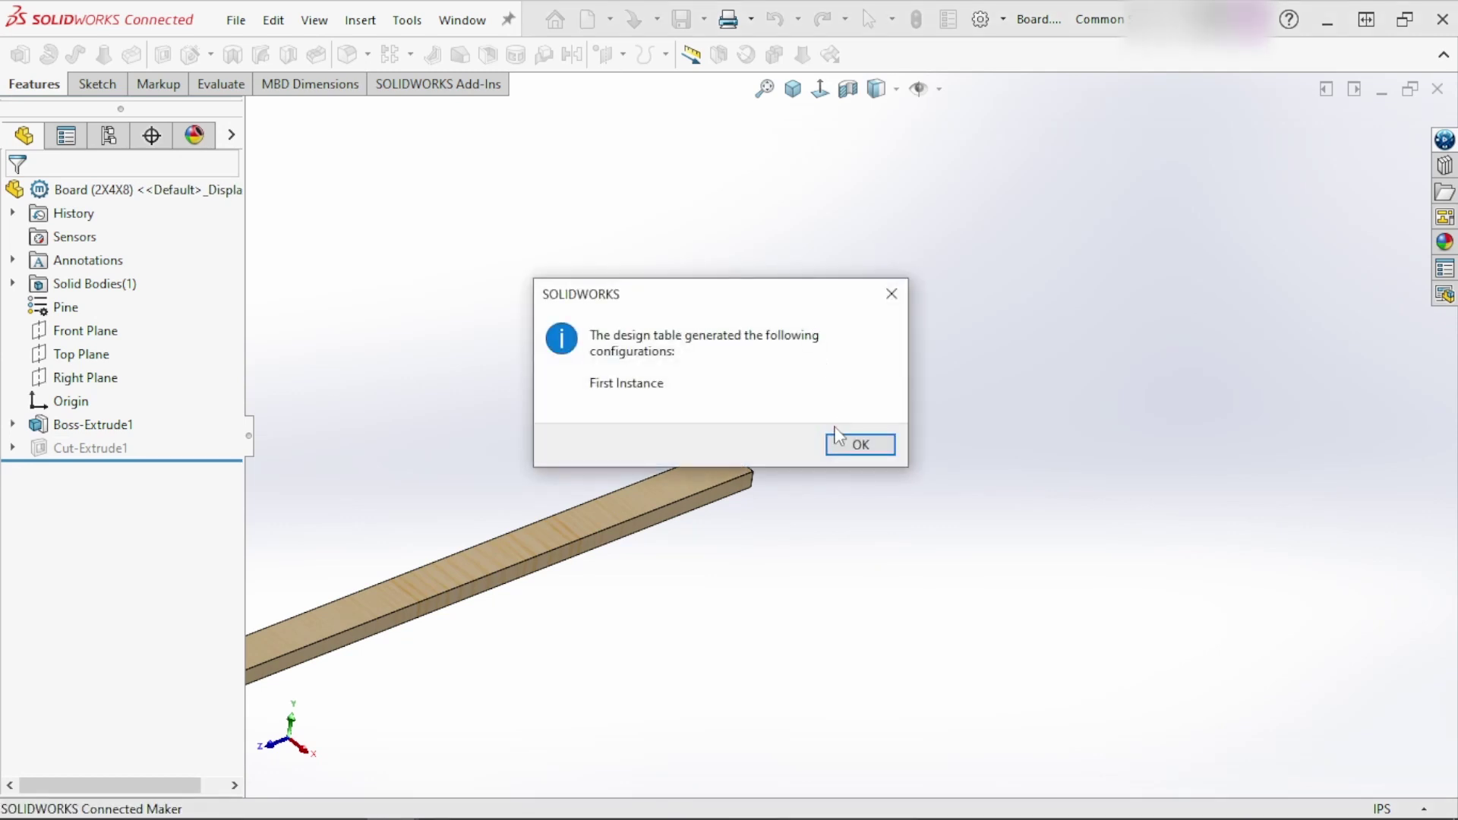
{"action": "left_click", "coordinate": [861, 446]}
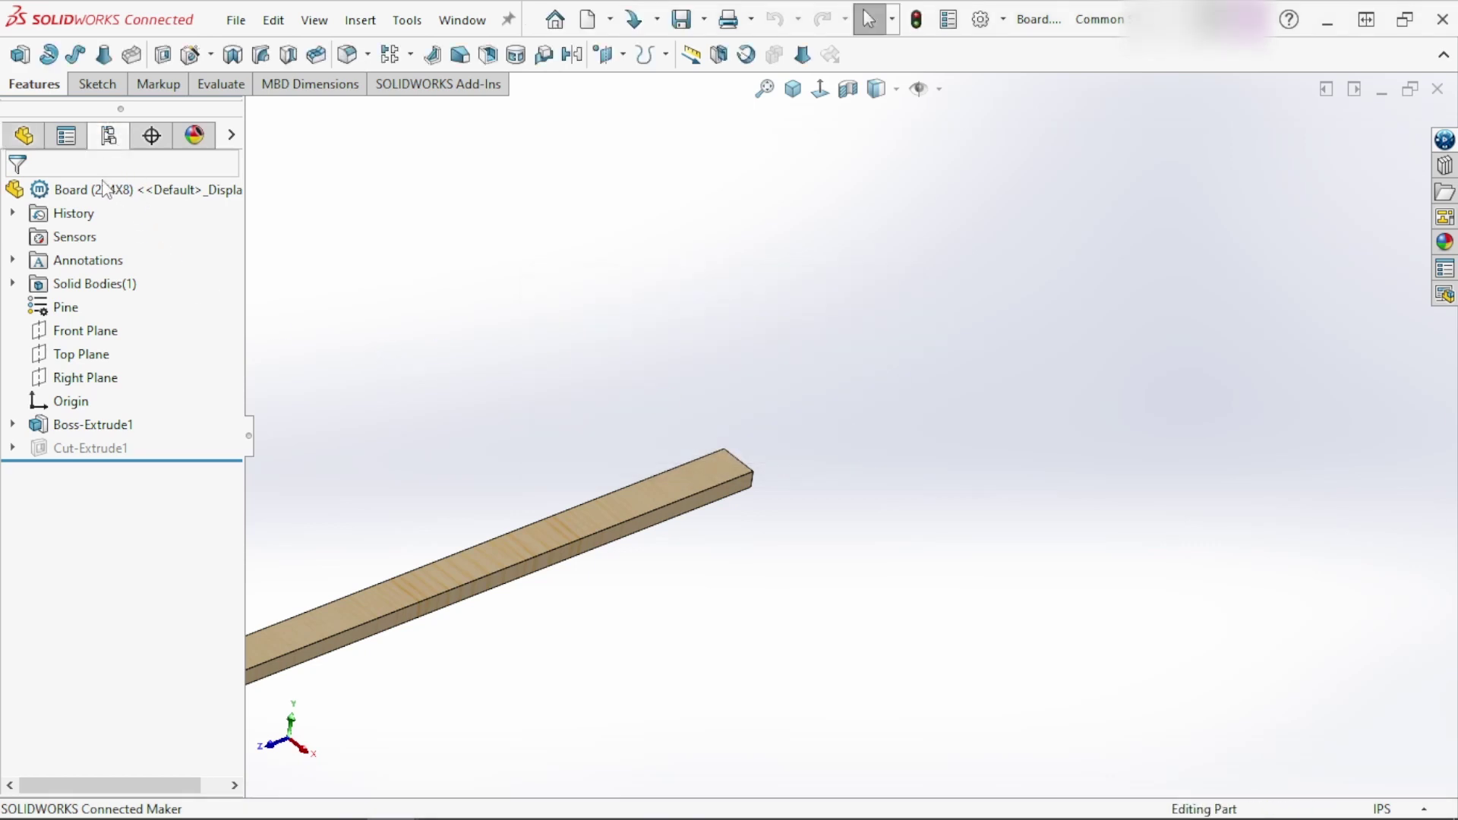
Edit the design table in a new window, adding $COLOR, $DESCRIPTION, $PARTNUMBER, $STATE@Cut-Extrude1 and $STATE@Sketch2 as columns, and close it
{"action": "left_click", "coordinate": [36, 230]}
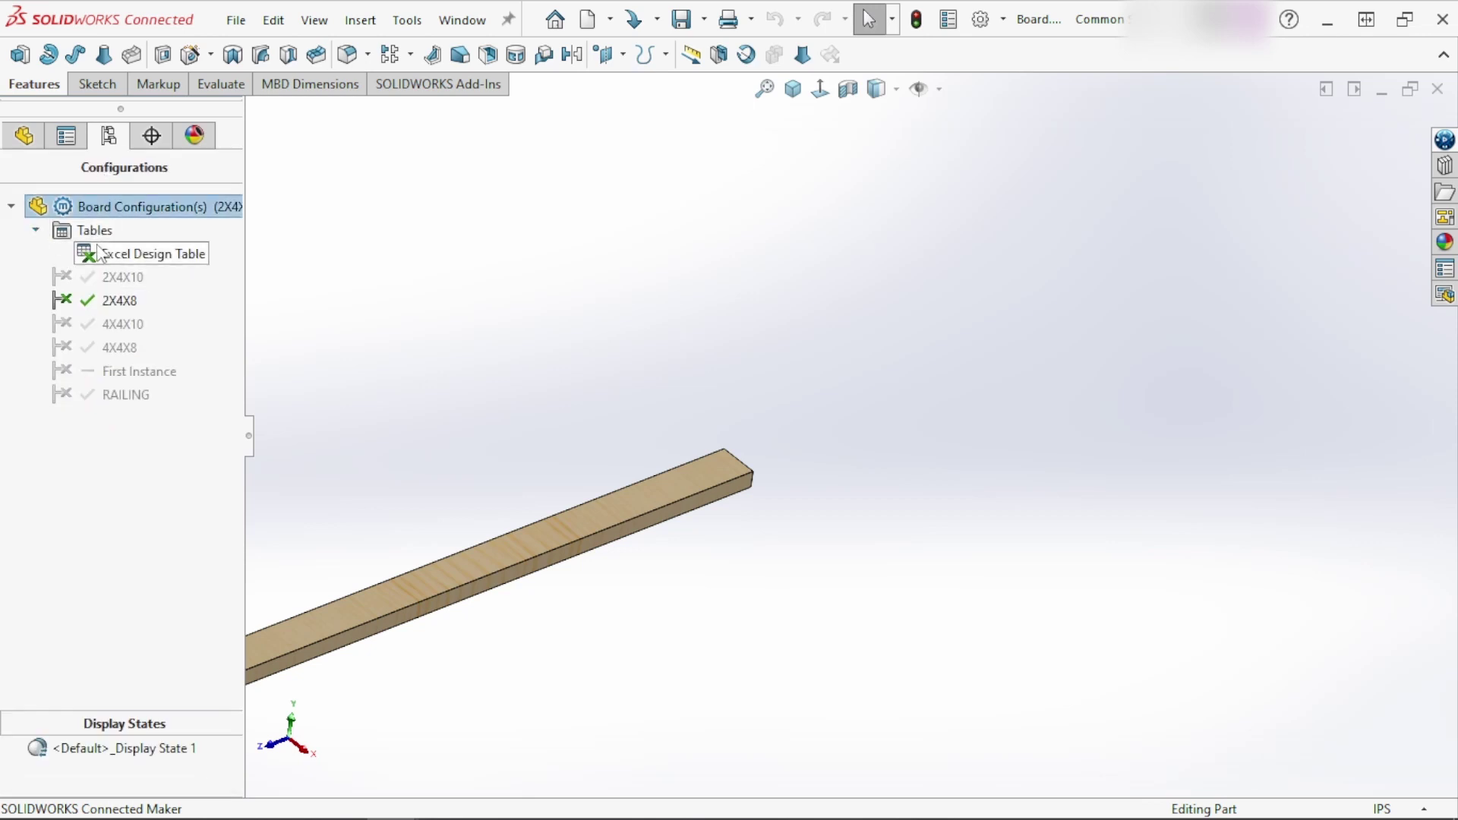
{"action": "right_click", "coordinate": [100, 253]}
{"action": "left_click", "coordinate": [204, 326]}
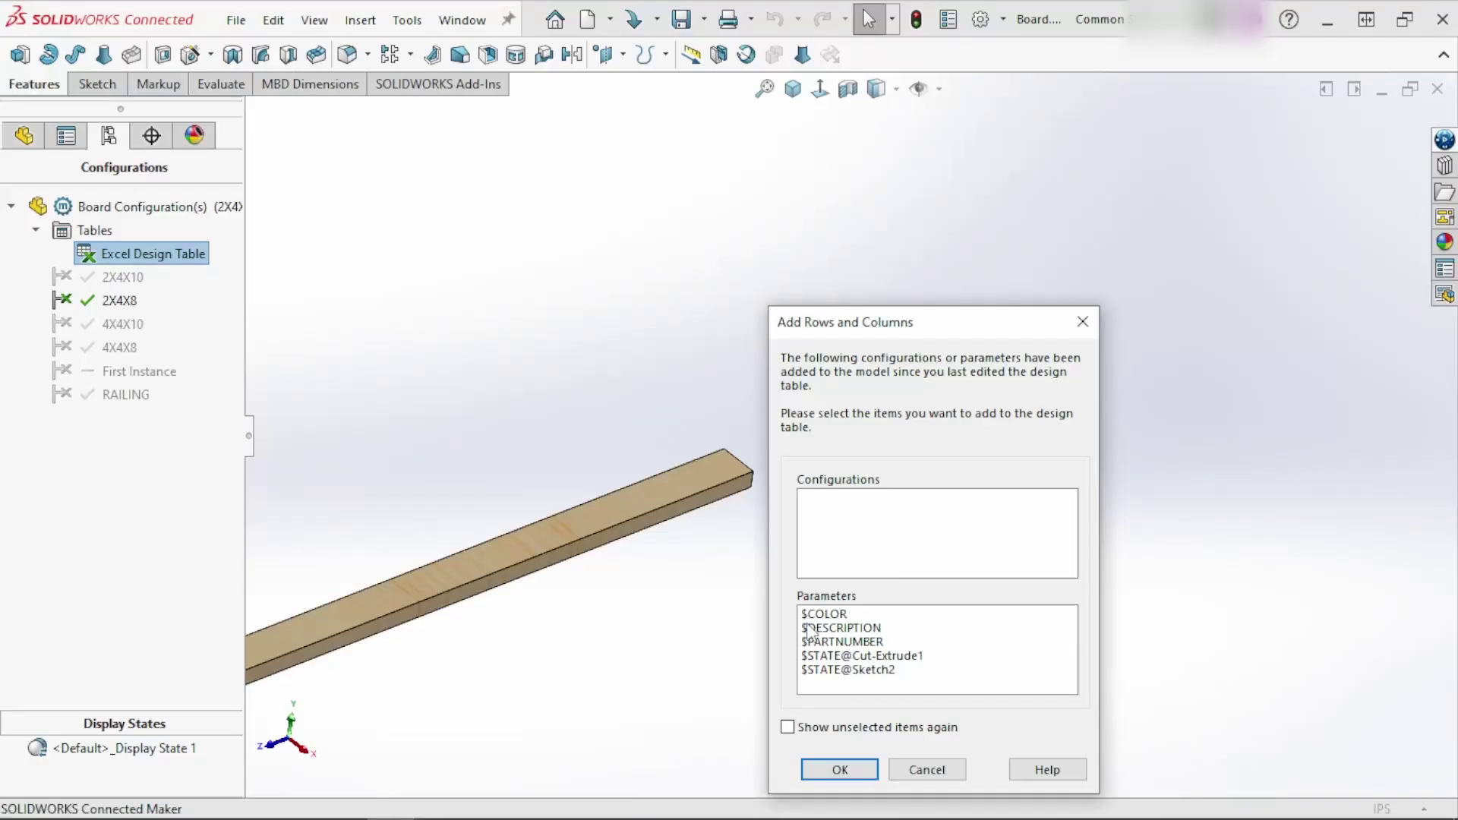
{"action": "left_click", "coordinate": [829, 615]}
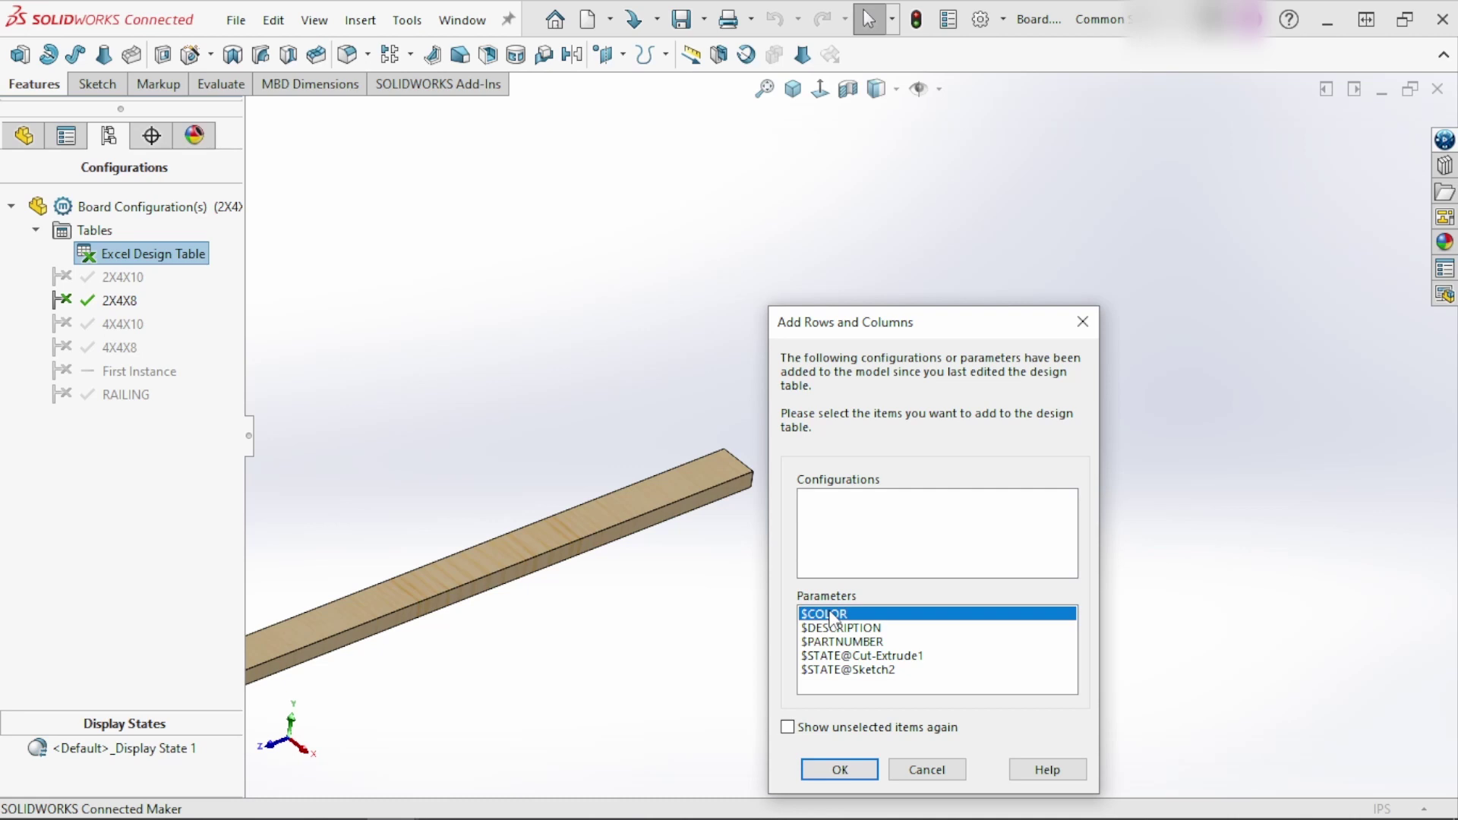
{"action": "left_click", "coordinate": [821, 673], "text": "shift"}
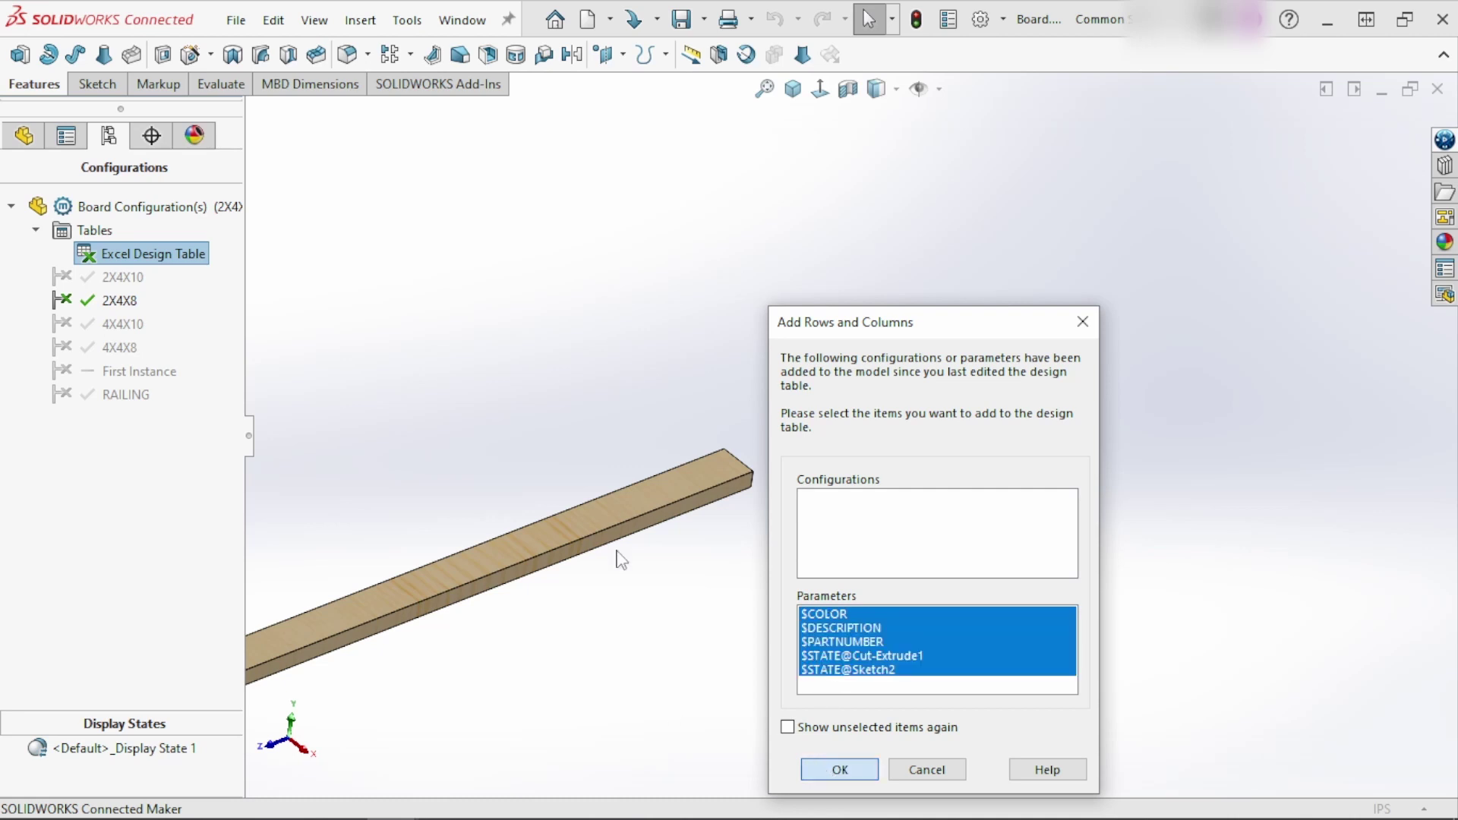
{"action": "key", "text": "Return"}
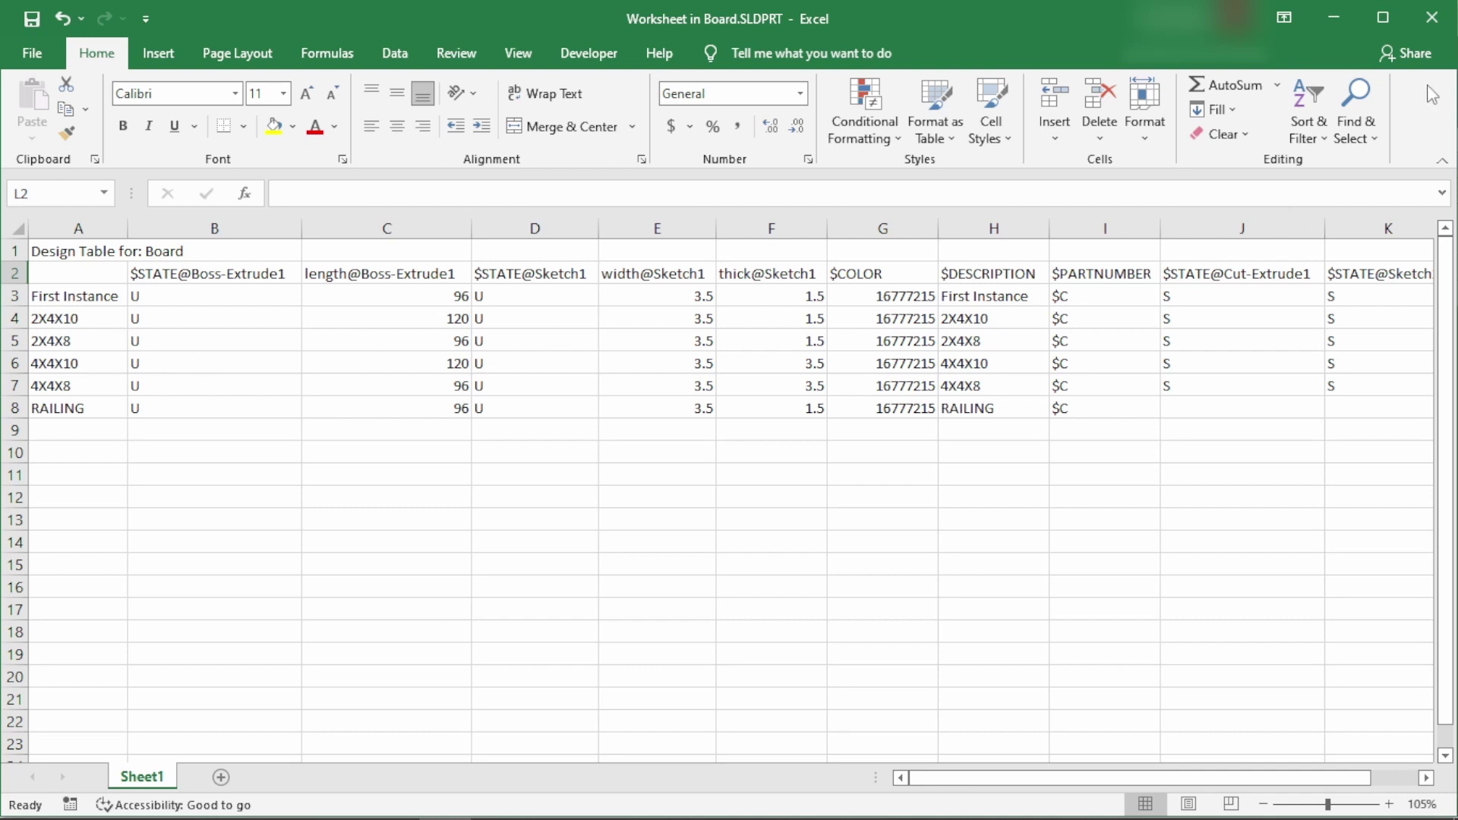
{"action": "left_click", "coordinate": [1427, 23]}
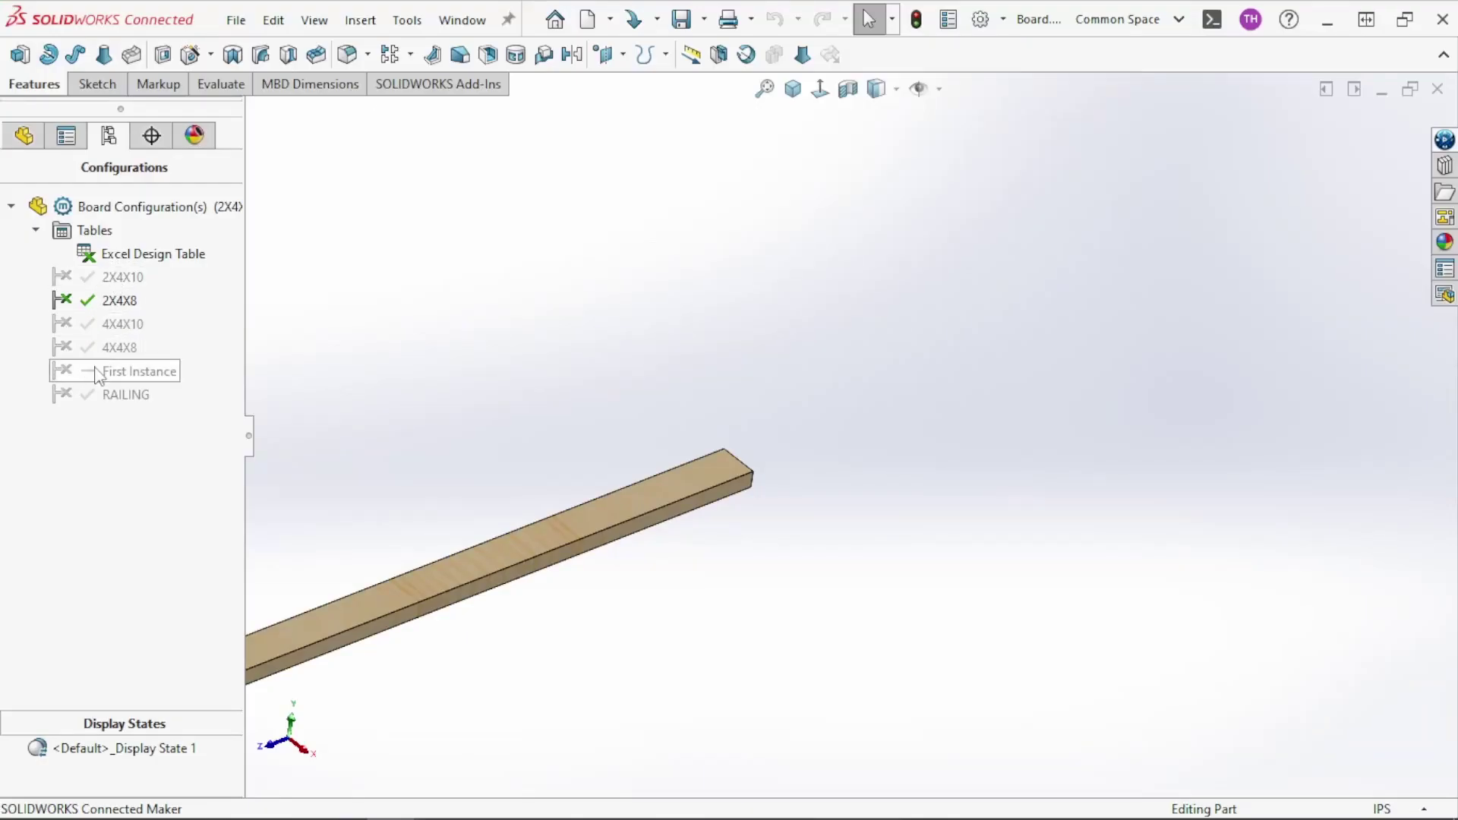
Activate the 4X4X8 configuration, unsuppress its Cut-Extrude1 feature and select the cut's Sketch2
{"action": "left_click", "coordinate": [105, 392]}
{"action": "left_click", "coordinate": [106, 350]}
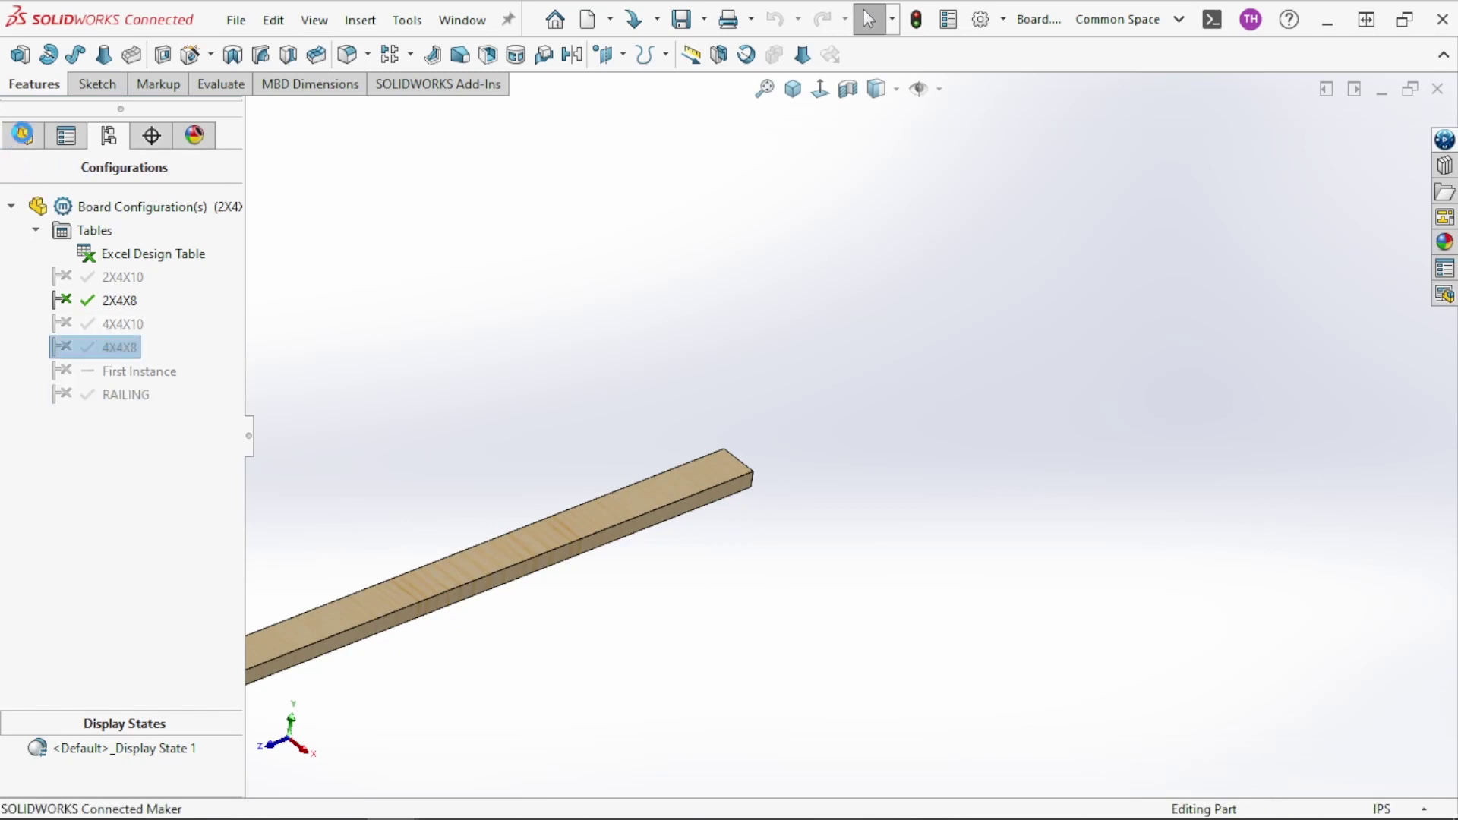
{"action": "right_click", "coordinate": [90, 448]}
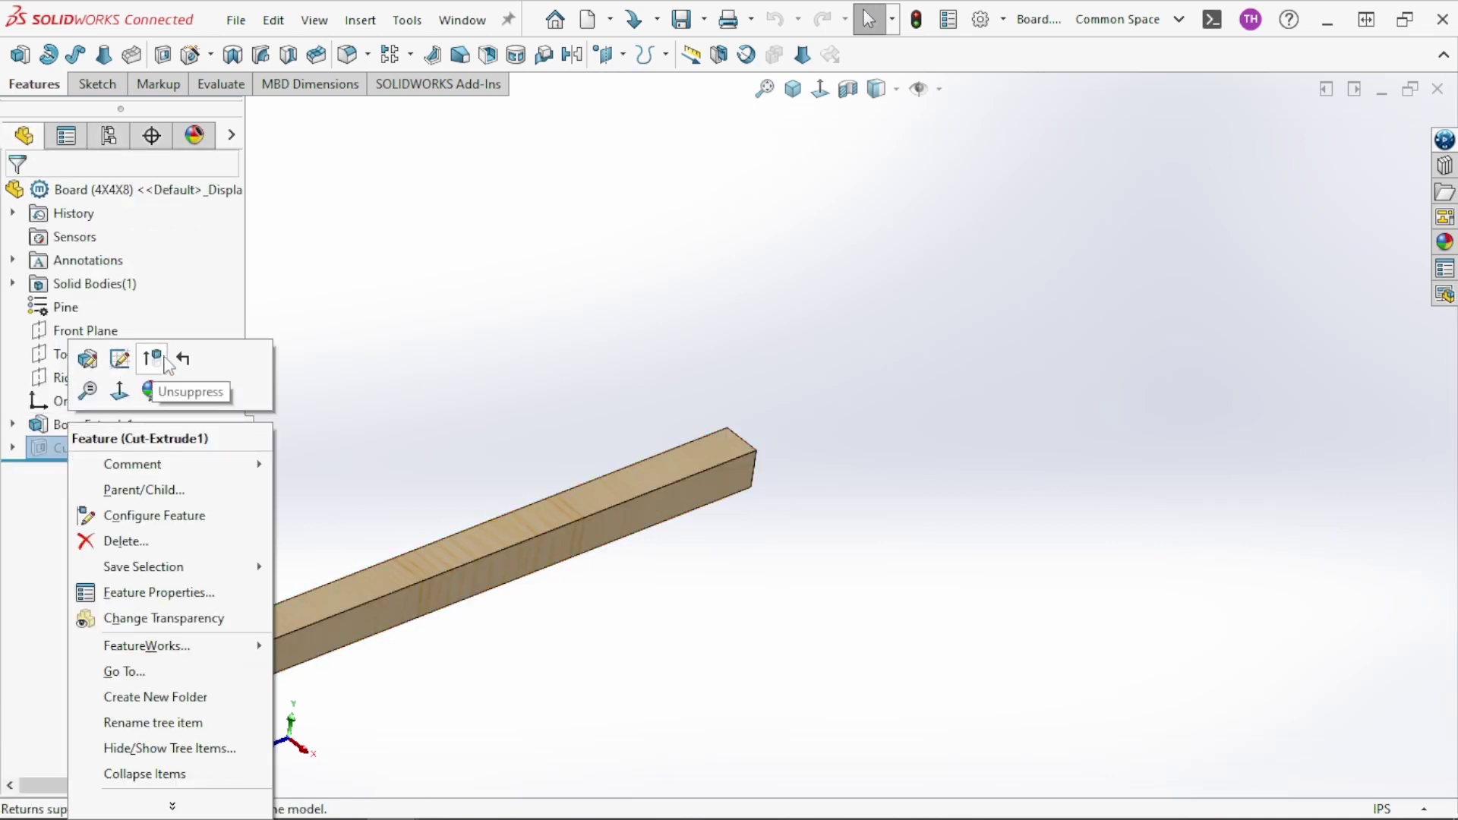
{"action": "left_click", "coordinate": [153, 359]}
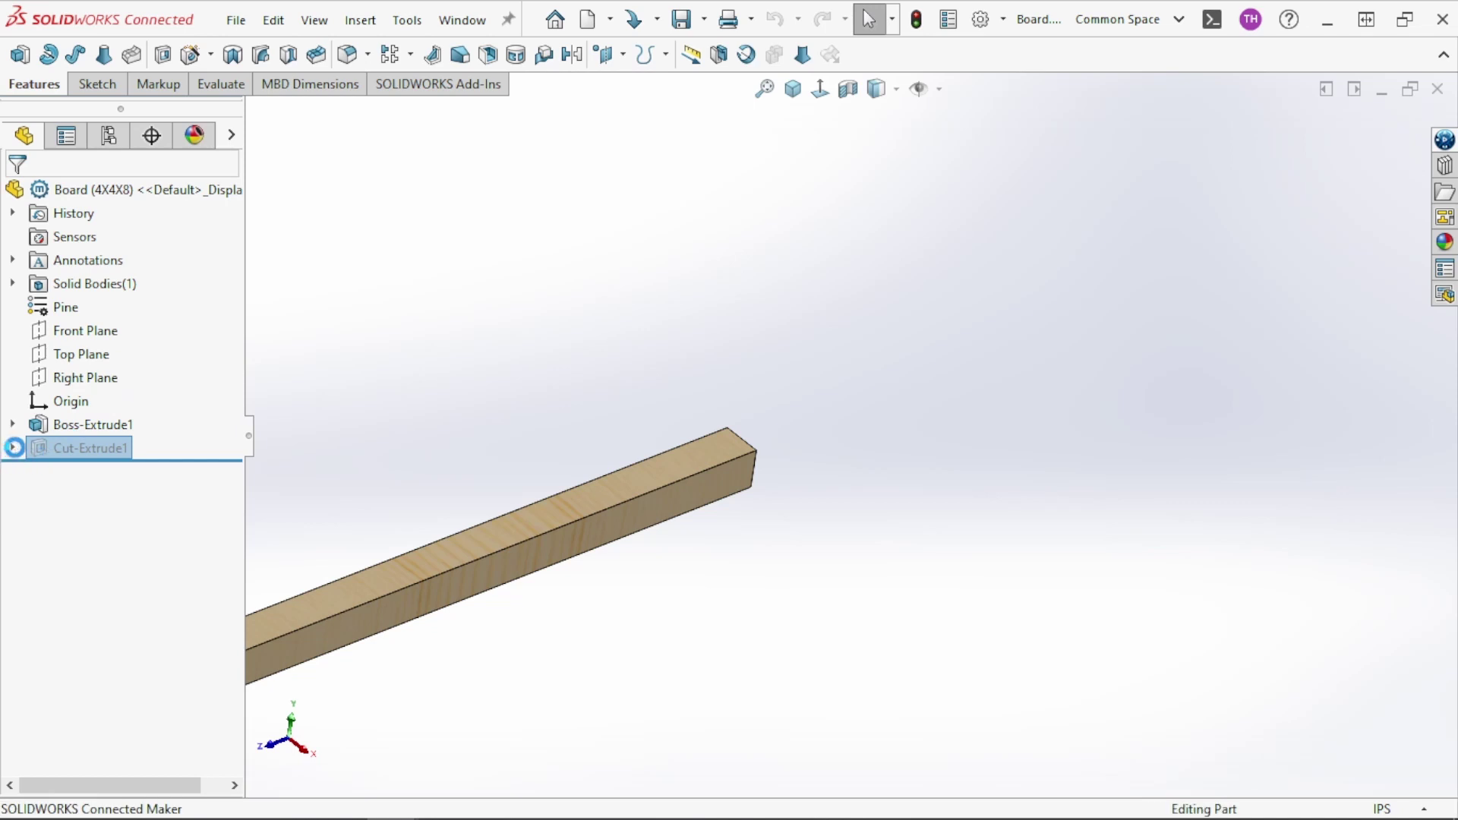
{"action": "left_click", "coordinate": [12, 447]}
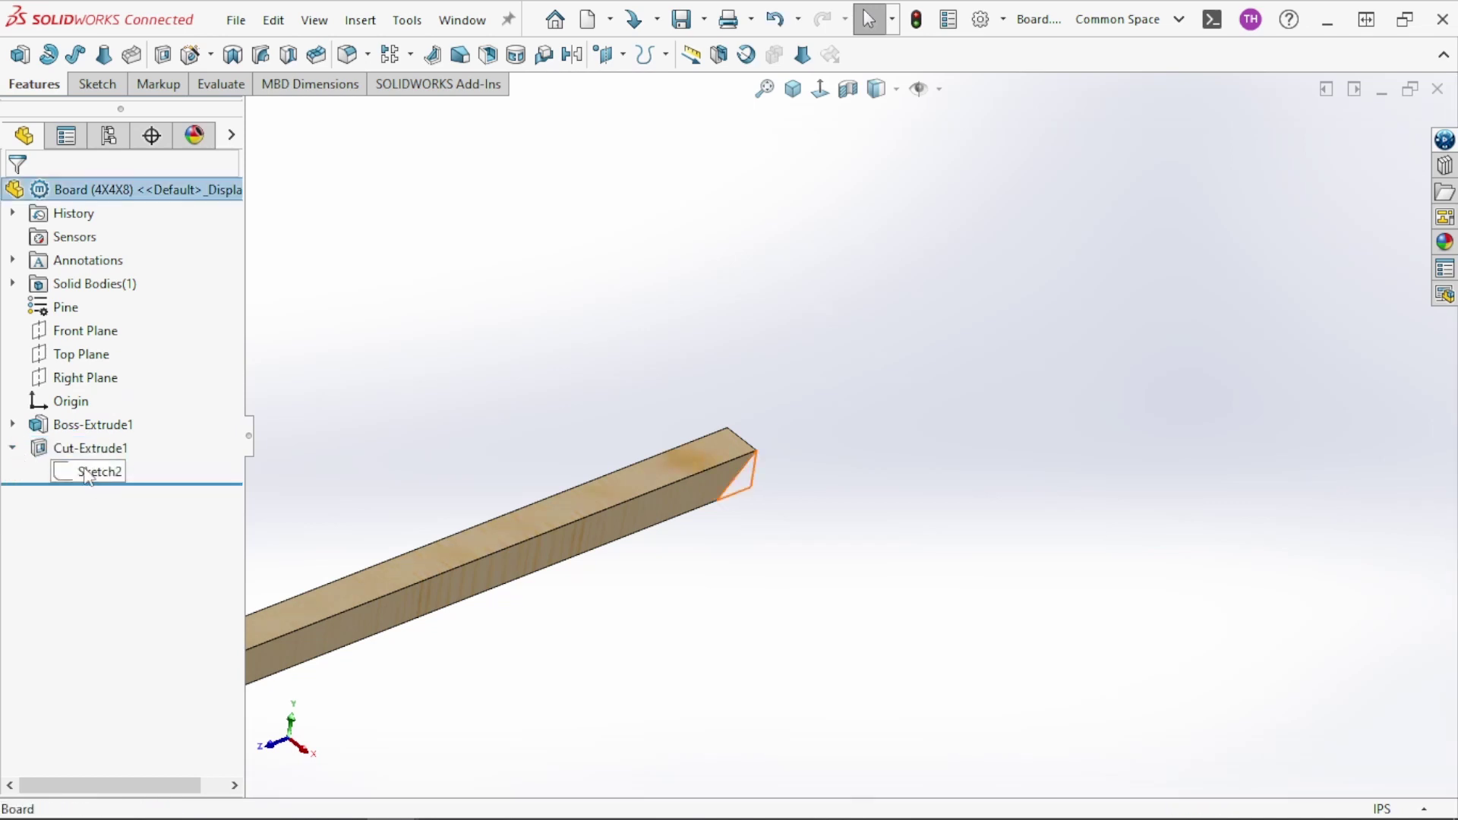
{"action": "left_click", "coordinate": [89, 475]}
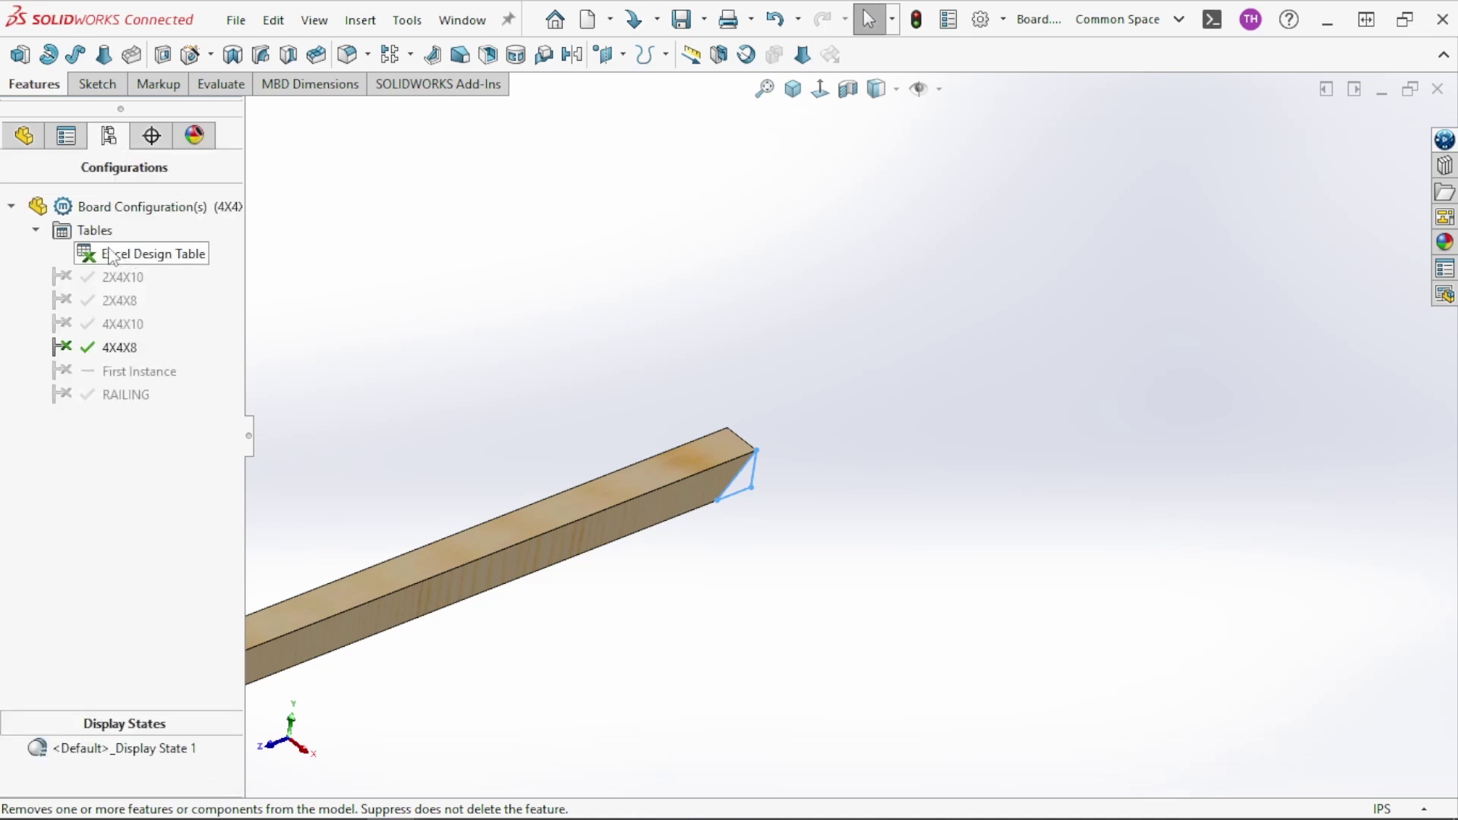
Open the Excel design table to review the configuration rows and parameter columns, and close it
{"action": "right_click", "coordinate": [113, 263]}
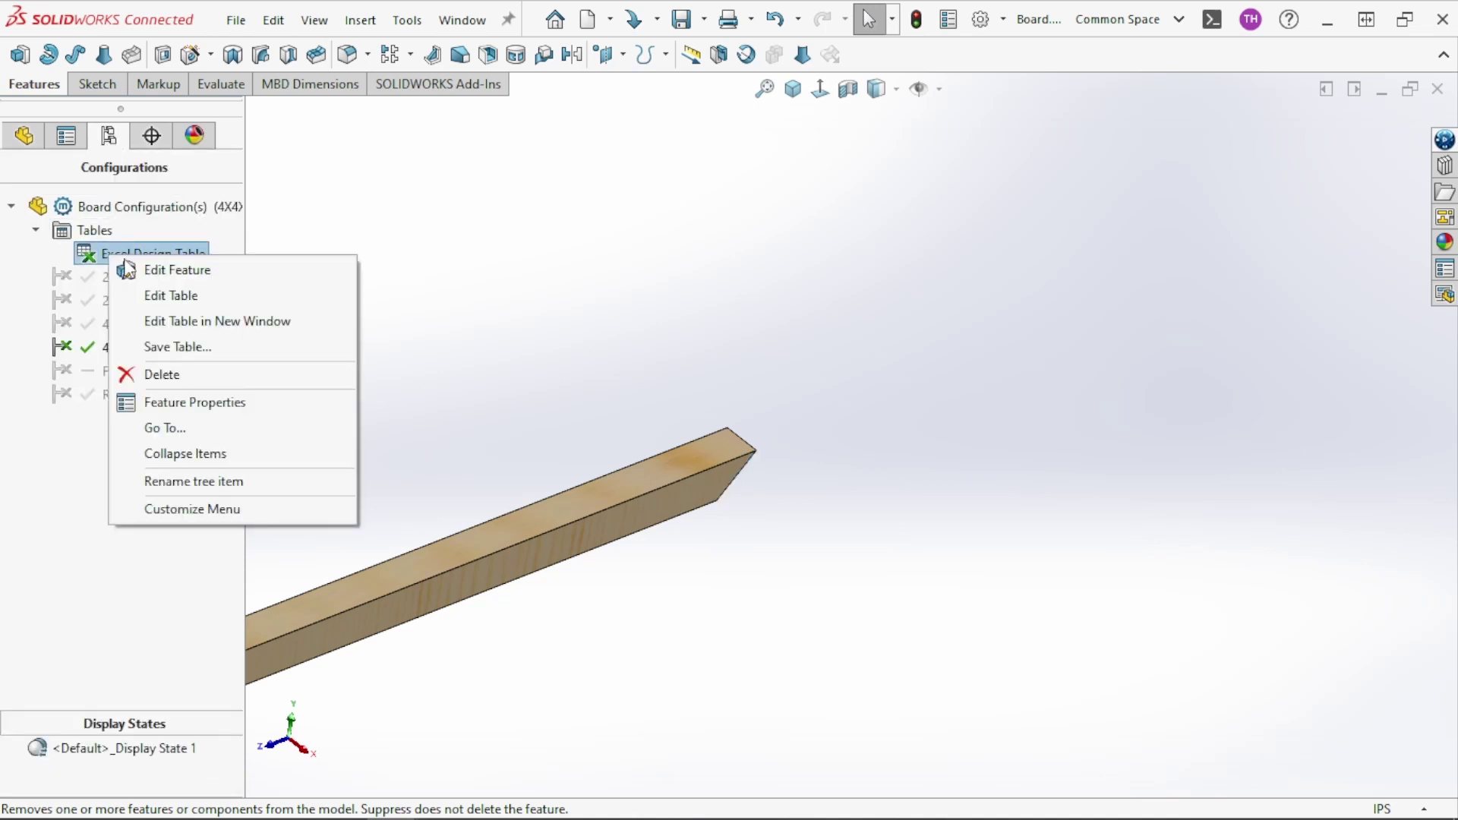
{"action": "left_click", "coordinate": [156, 297]}
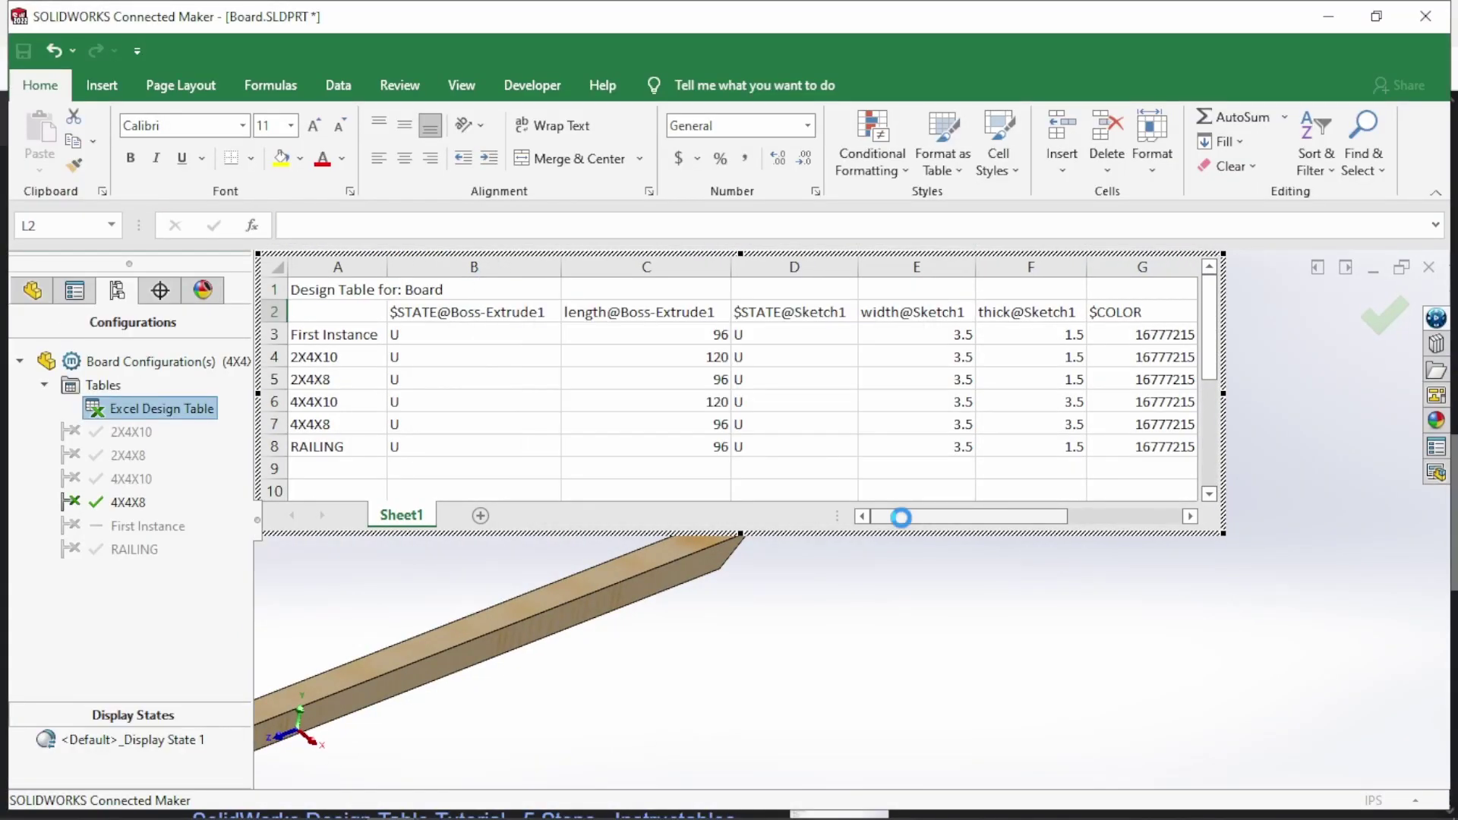
{"action": "left_click_drag", "start_coordinate": [902, 513], "coordinate": [939, 522]}
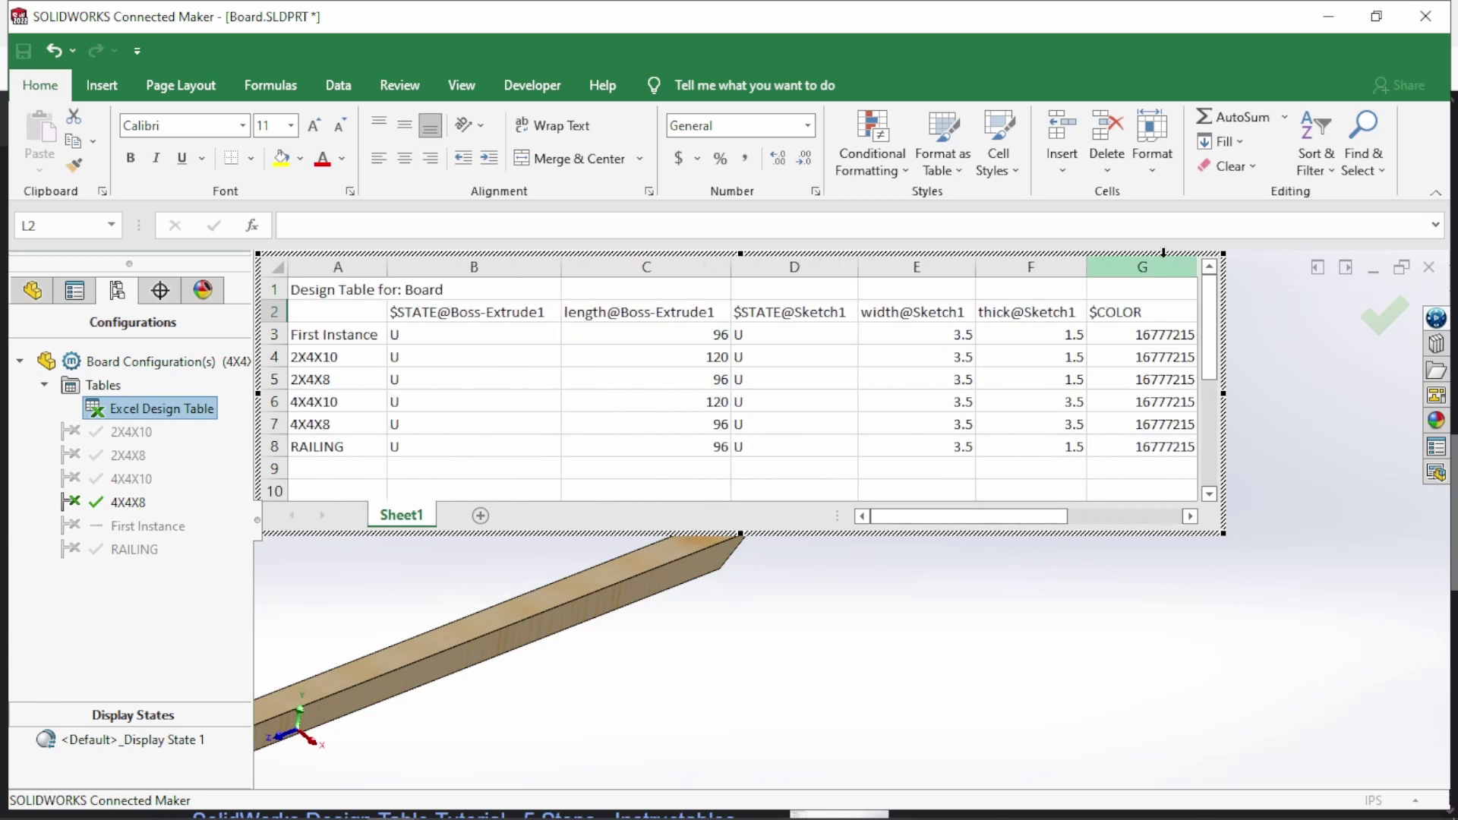
{"action": "left_click", "coordinate": [1378, 318]}
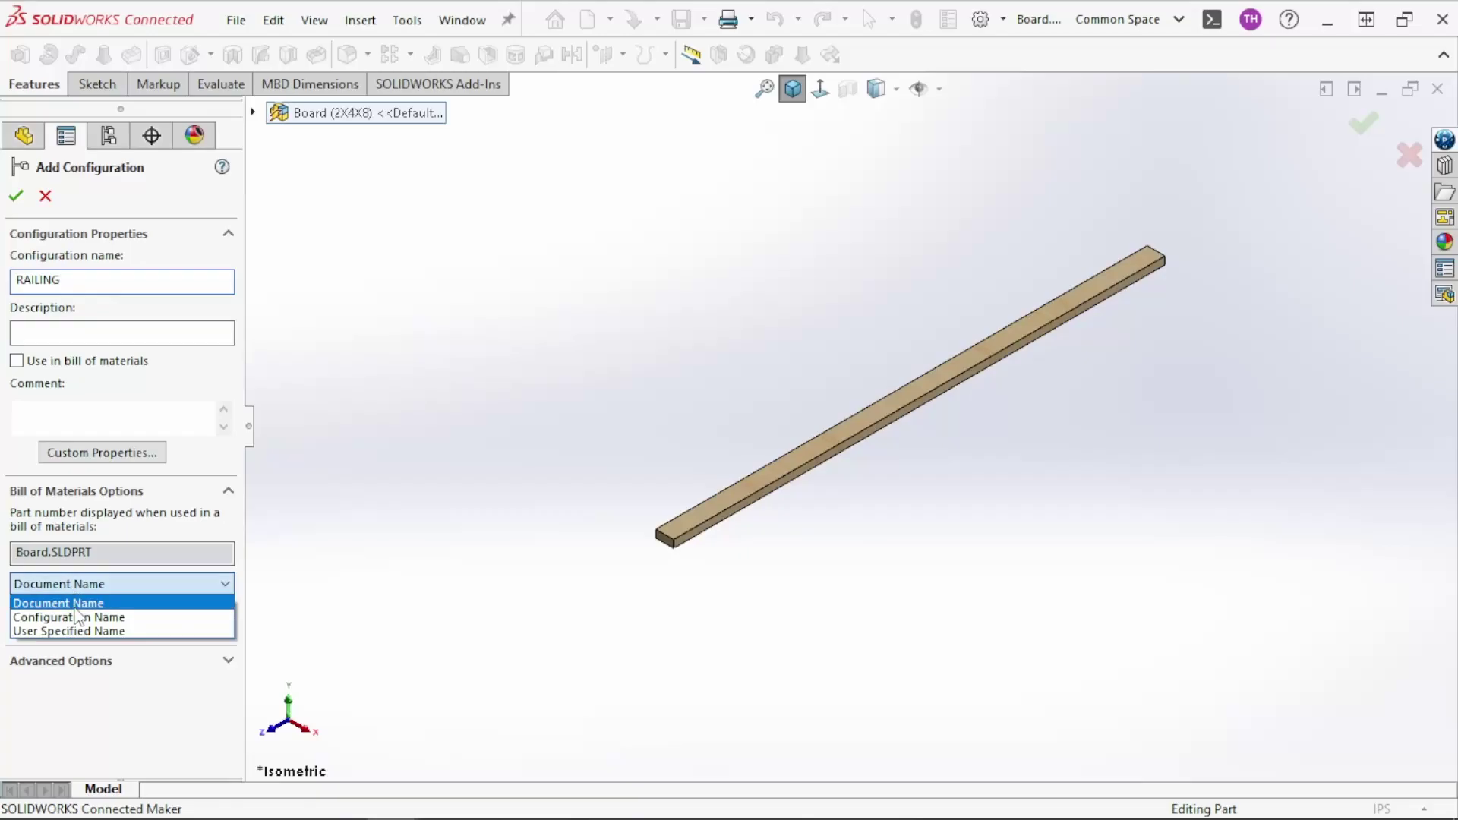
Add the RAILING configuration, with its bill of materials part number set to Configuration Name
{"action": "left_click", "coordinate": [83, 615]}
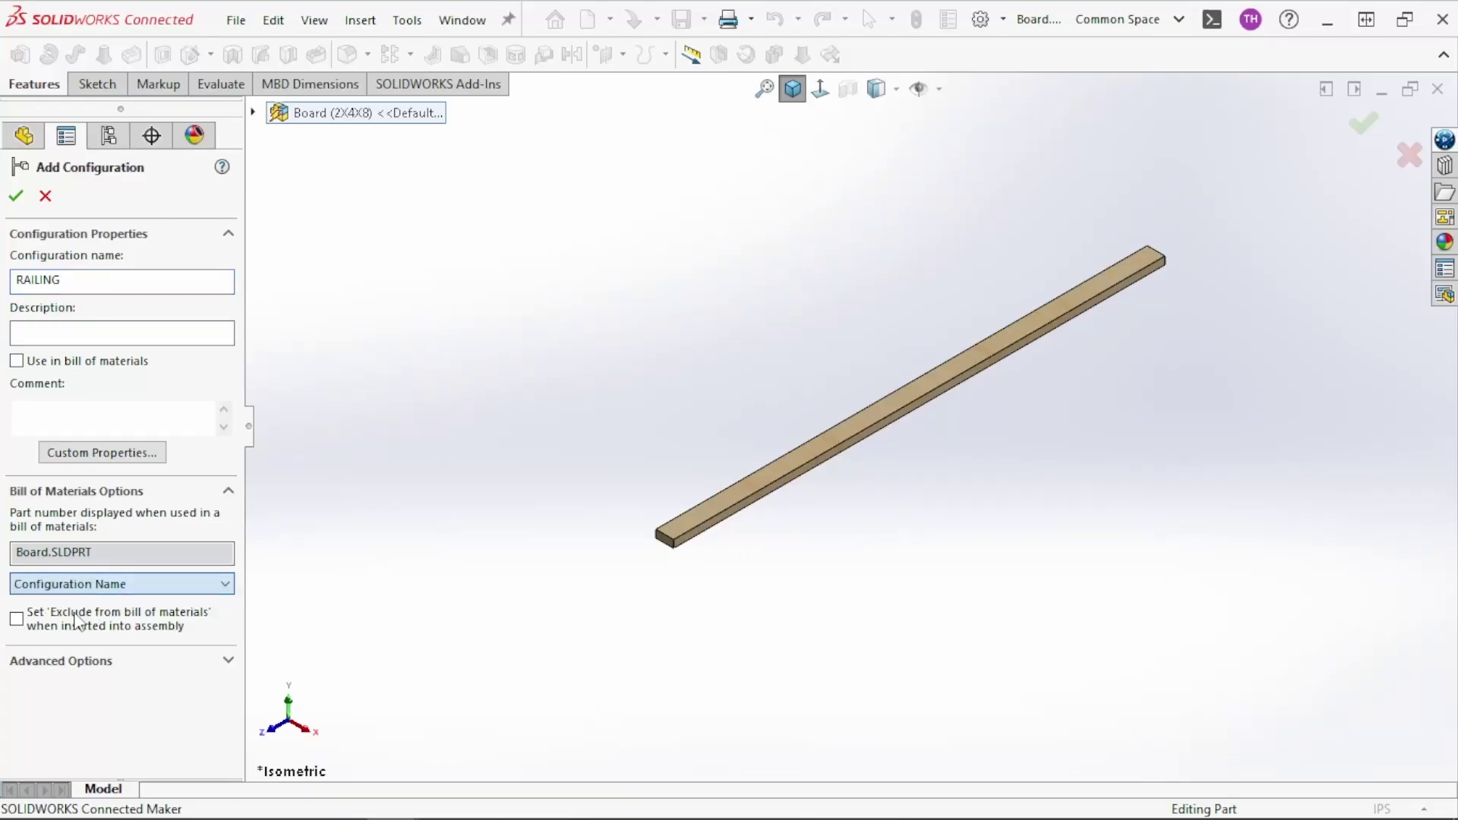
{"action": "left_click", "coordinate": [17, 196]}
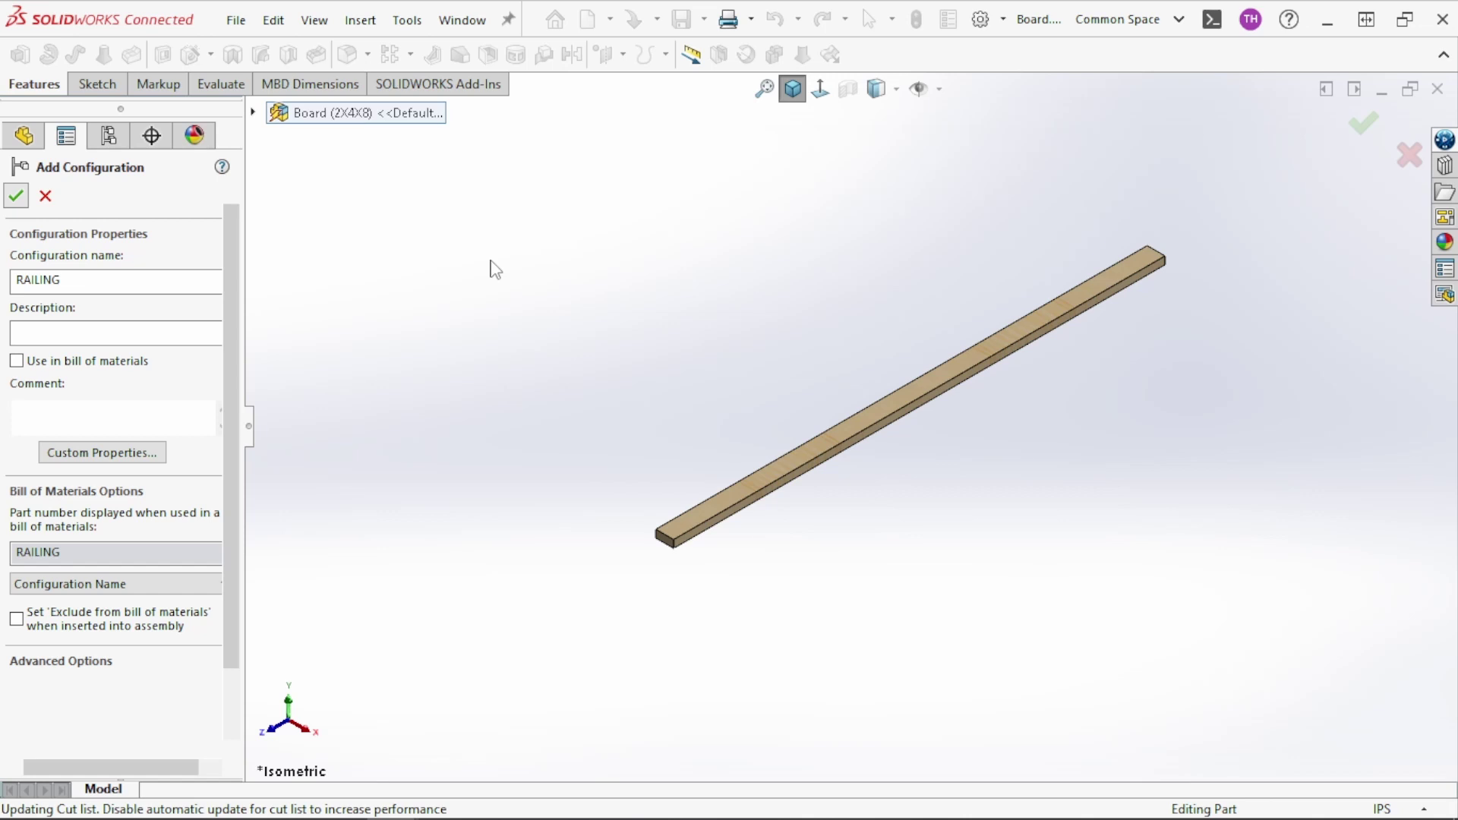
{"action": "left_click", "coordinate": [28, 140]}
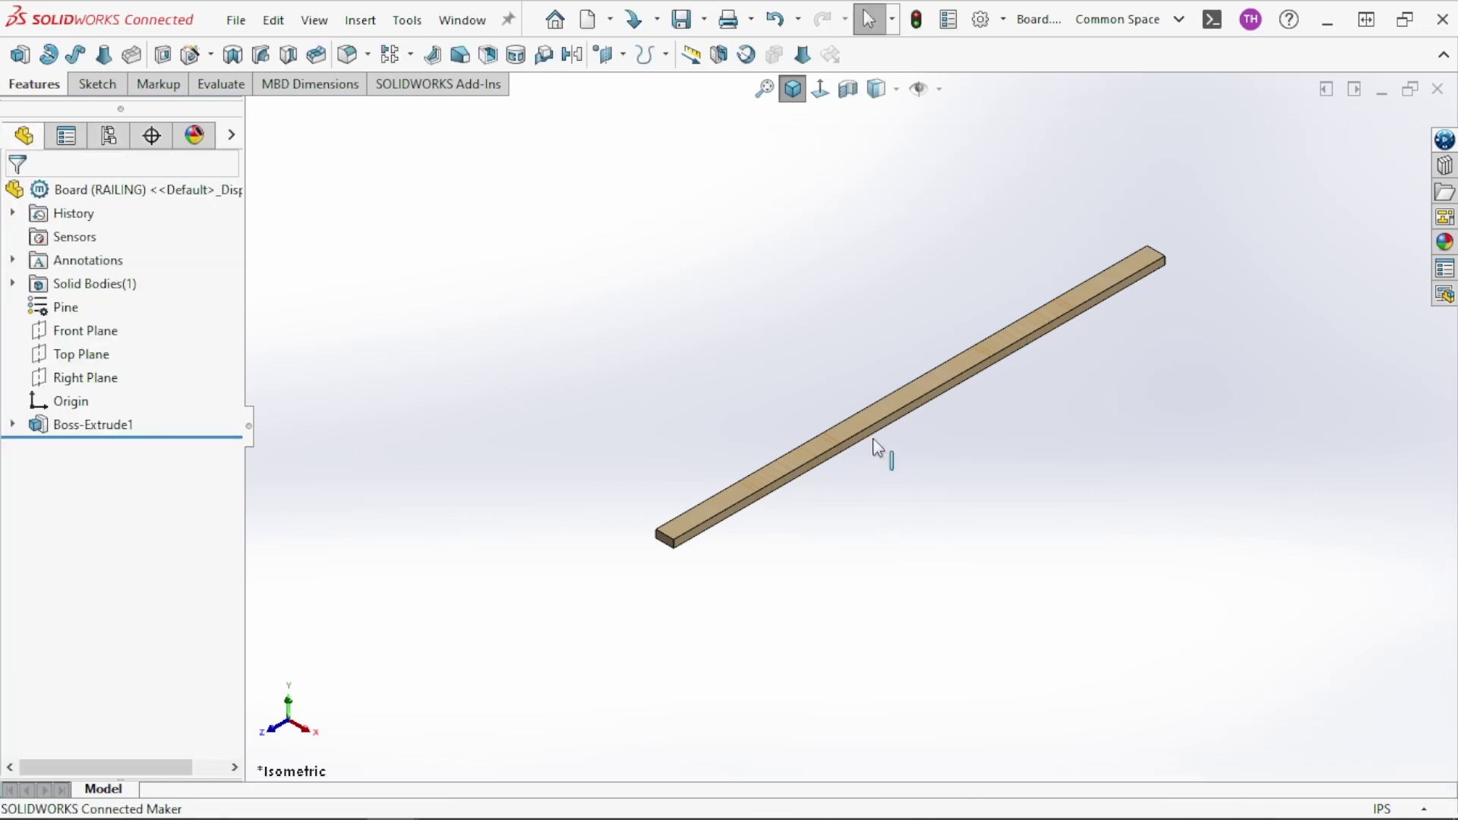
Start a sketch on the board's long, narrow side face, viewed normal to that face
{"action": "scroll", "coordinate": [874, 445], "scroll_direction": "down", "scroll_amount": 3}
{"action": "left_click", "coordinate": [847, 421]}
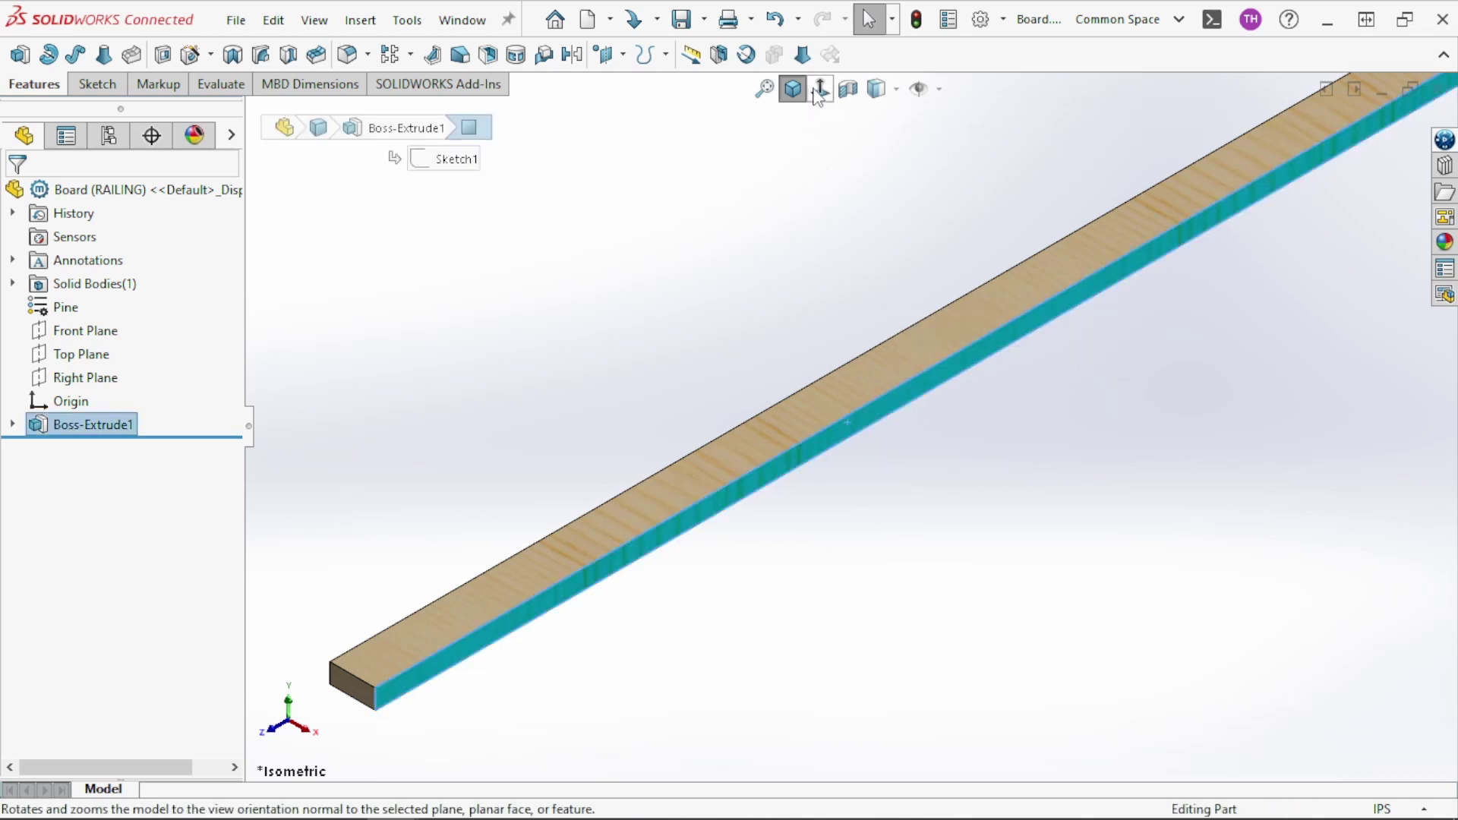
{"action": "left_click", "coordinate": [818, 89]}
{"action": "left_click", "coordinate": [917, 507]}
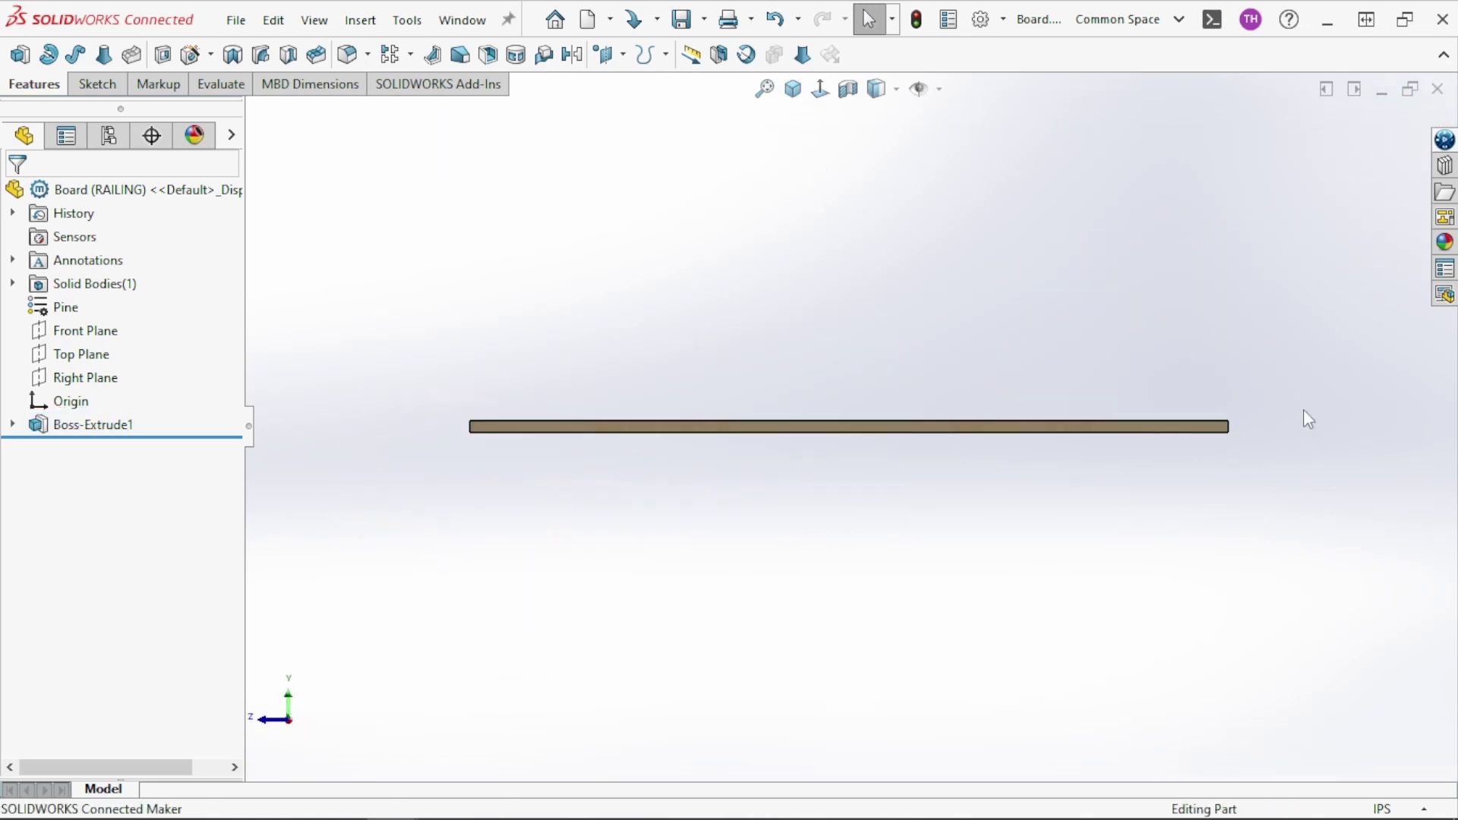
{"action": "scroll", "coordinate": [1219, 431], "scroll_direction": "down", "scroll_amount": 2}
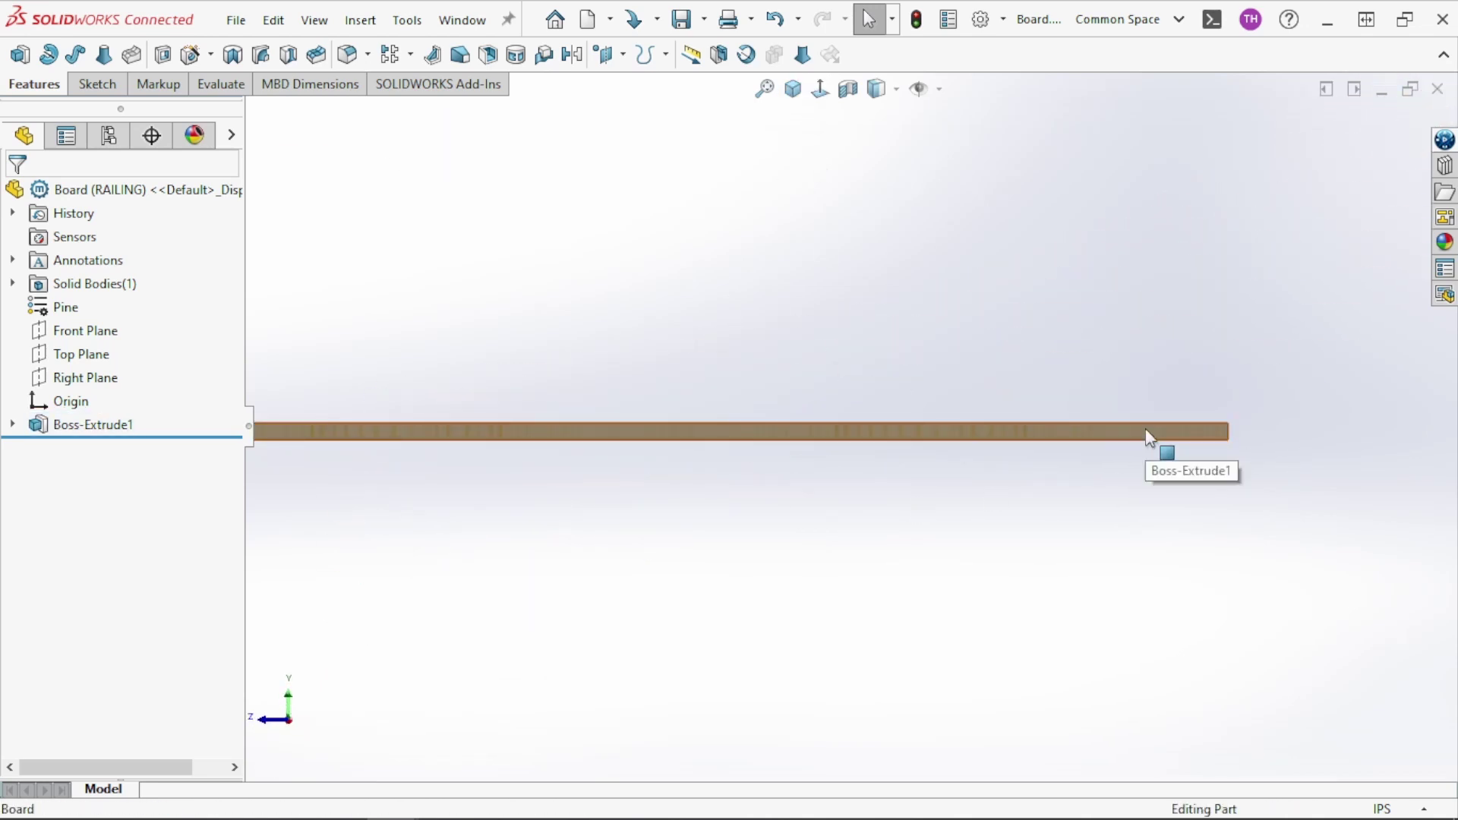
{"action": "left_click", "coordinate": [1148, 433]}
{"action": "left_click", "coordinate": [1240, 334]}
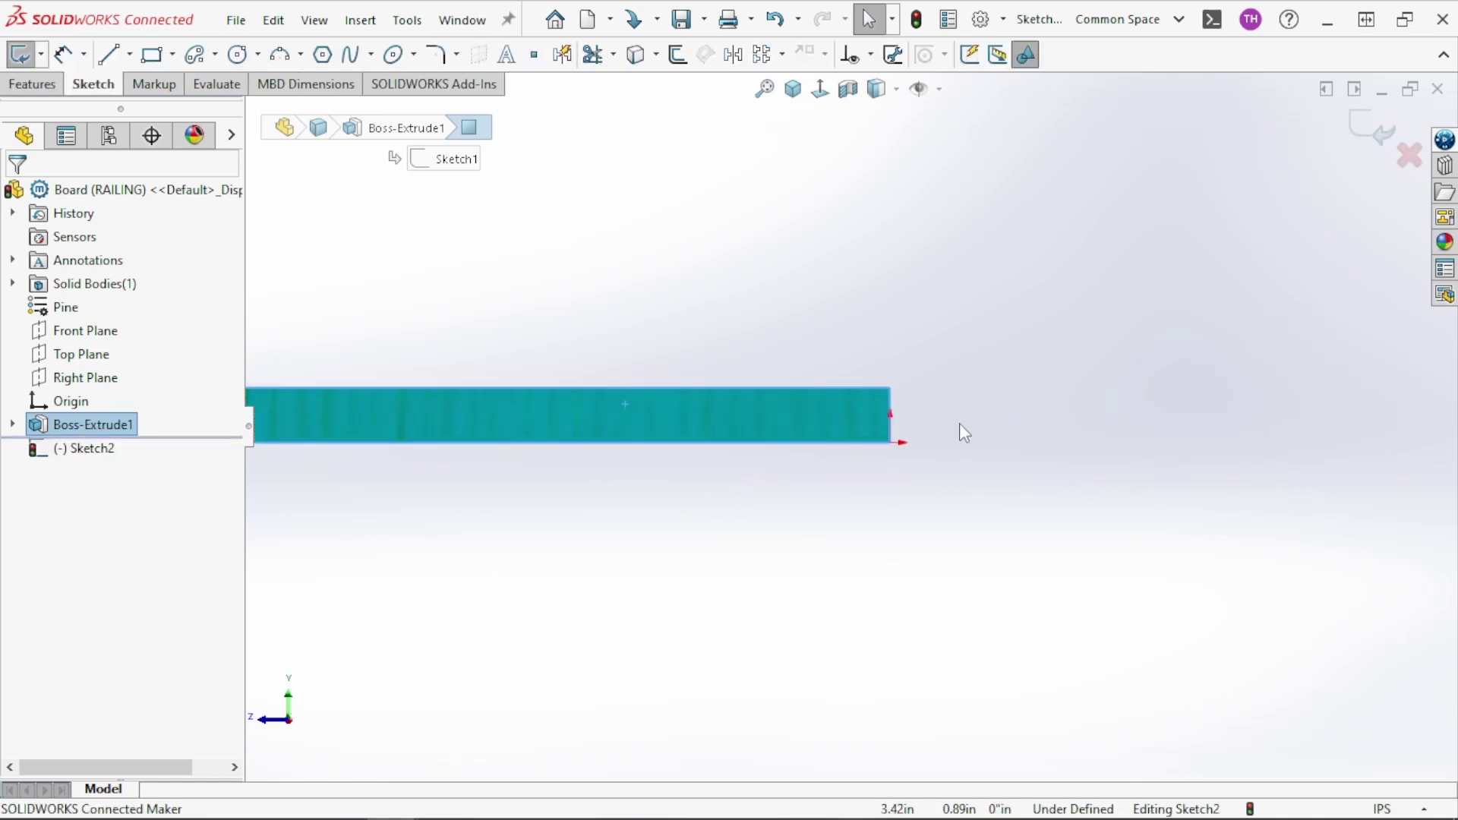
Sketch a closed triangle at the board's origin end, from the upper corner to about 2.78 in along the lower edge
{"action": "key", "text": "l"}
{"action": "left_click", "coordinate": [890, 388]}
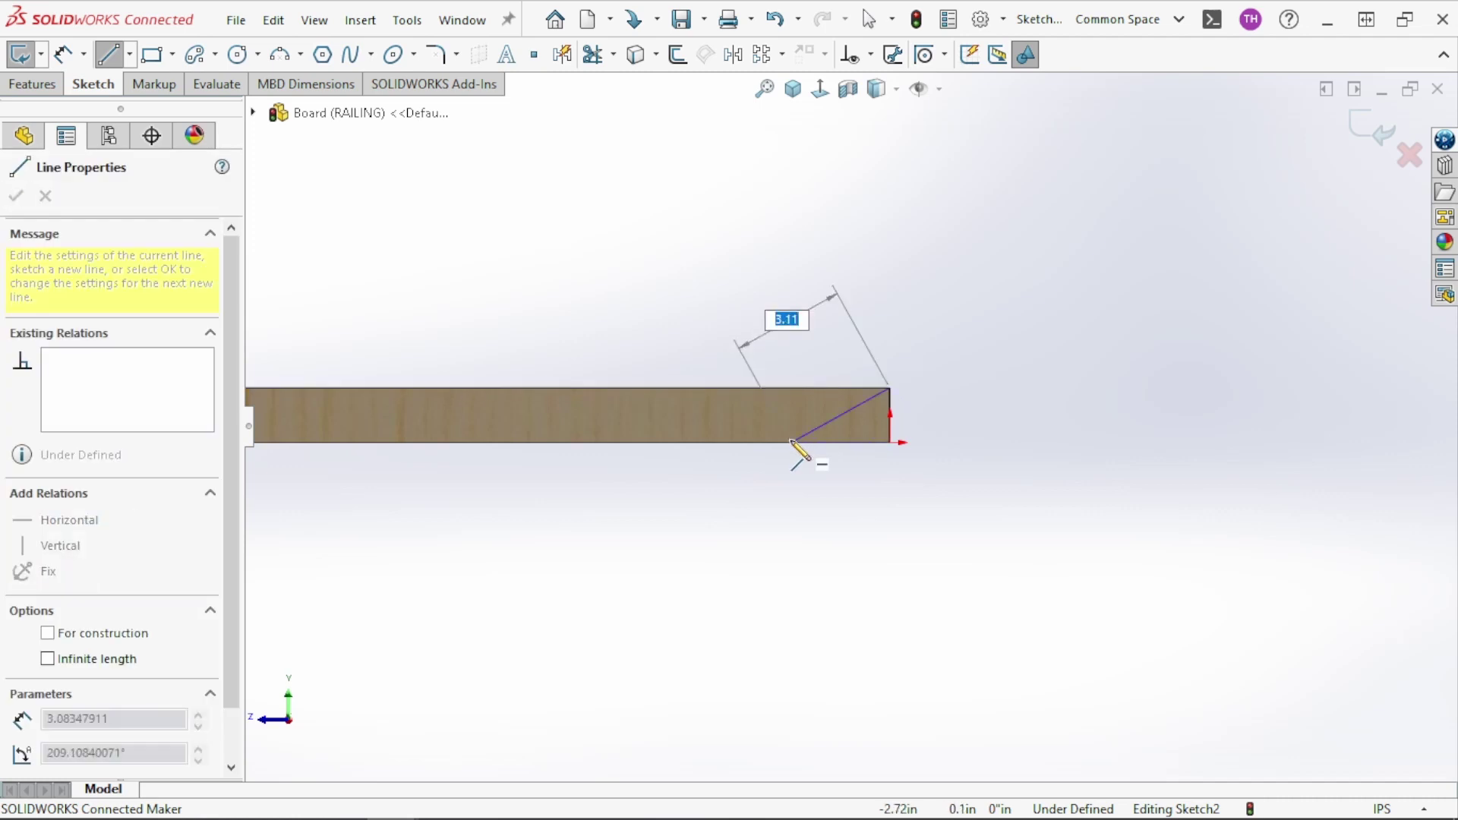
{"action": "left_click", "coordinate": [788, 443]}
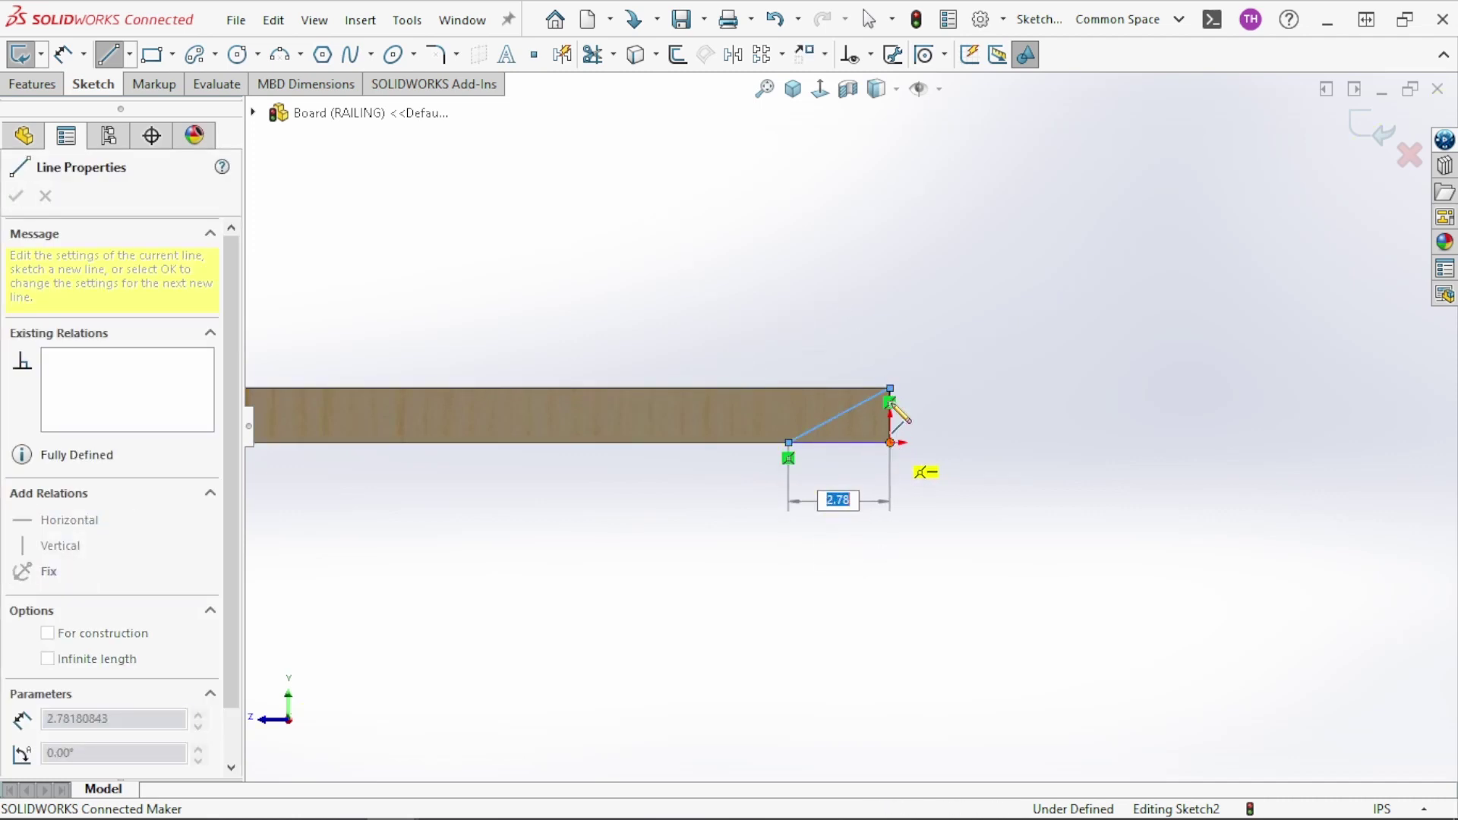
{"action": "left_click", "coordinate": [890, 443]}
{"action": "left_click", "coordinate": [890, 389]}
Sketch a second triangle at the board's opposite end, its sloped line about 3.9 in long from the lower corner to the upper edge
{"action": "scroll", "coordinate": [880, 448], "scroll_direction": "up", "scroll_amount": 10}
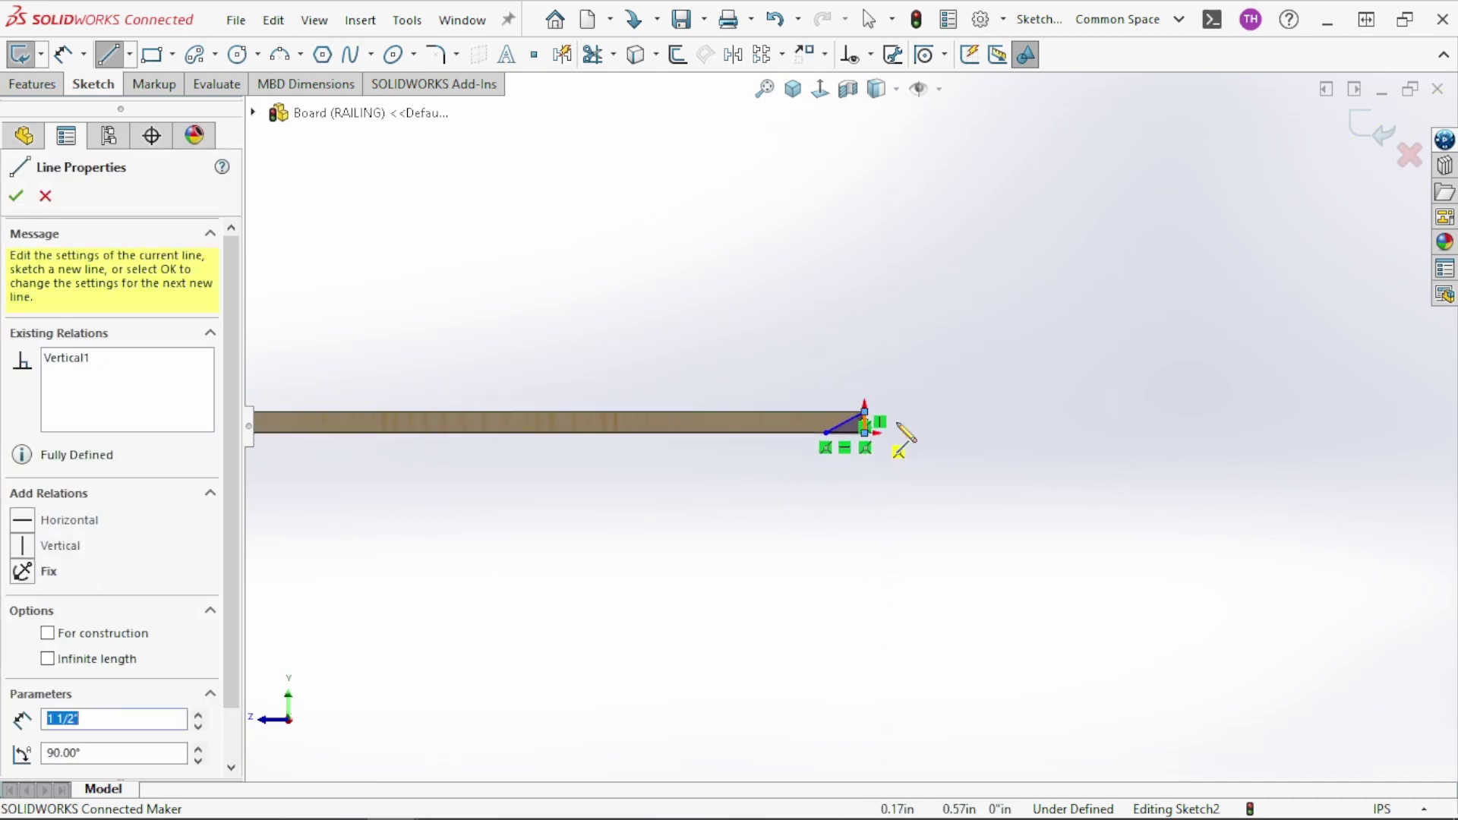
{"action": "scroll", "coordinate": [536, 426], "scroll_direction": "down", "scroll_amount": 5}
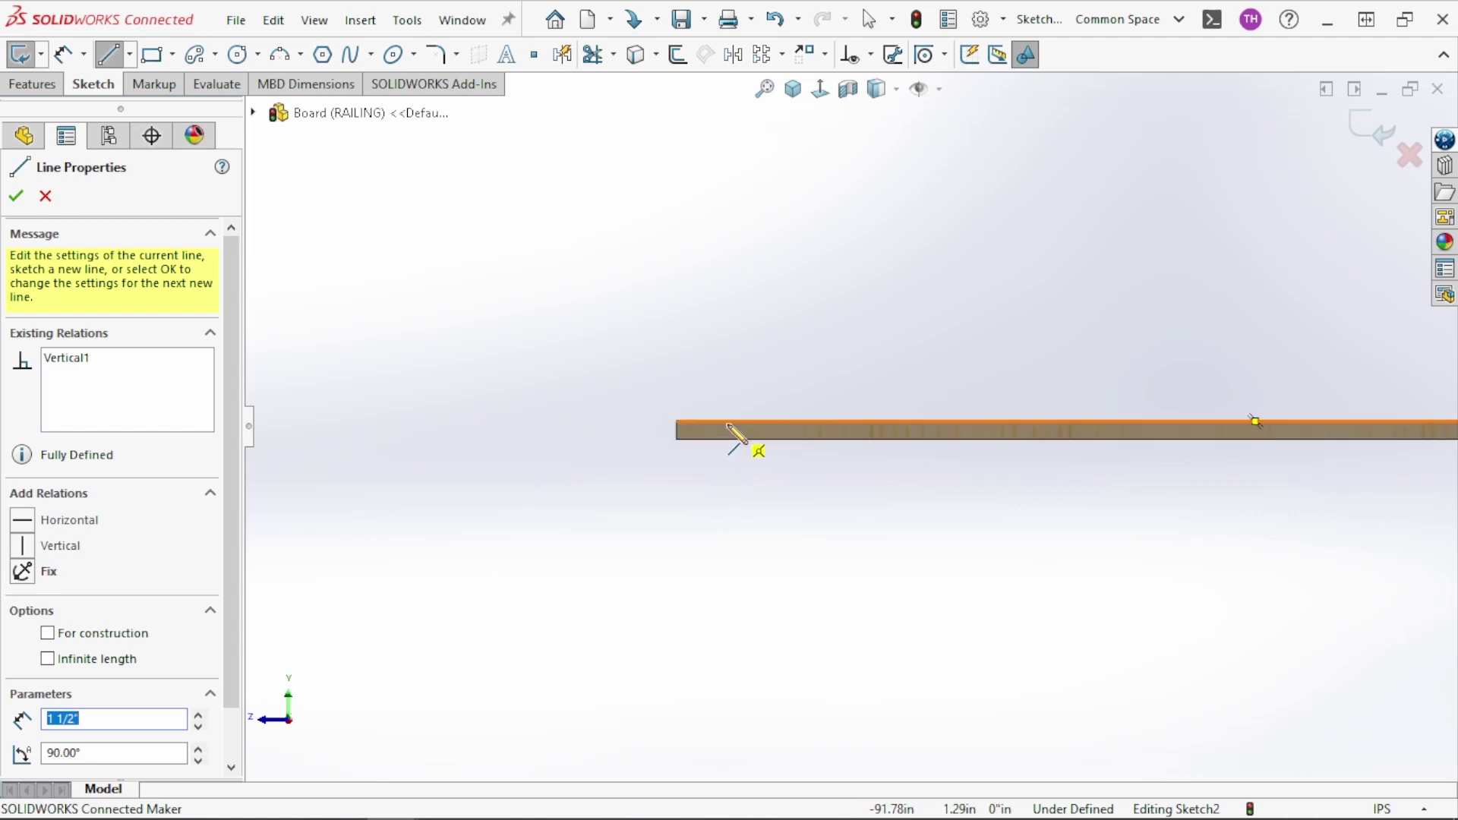
{"action": "left_click", "coordinate": [676, 439]}
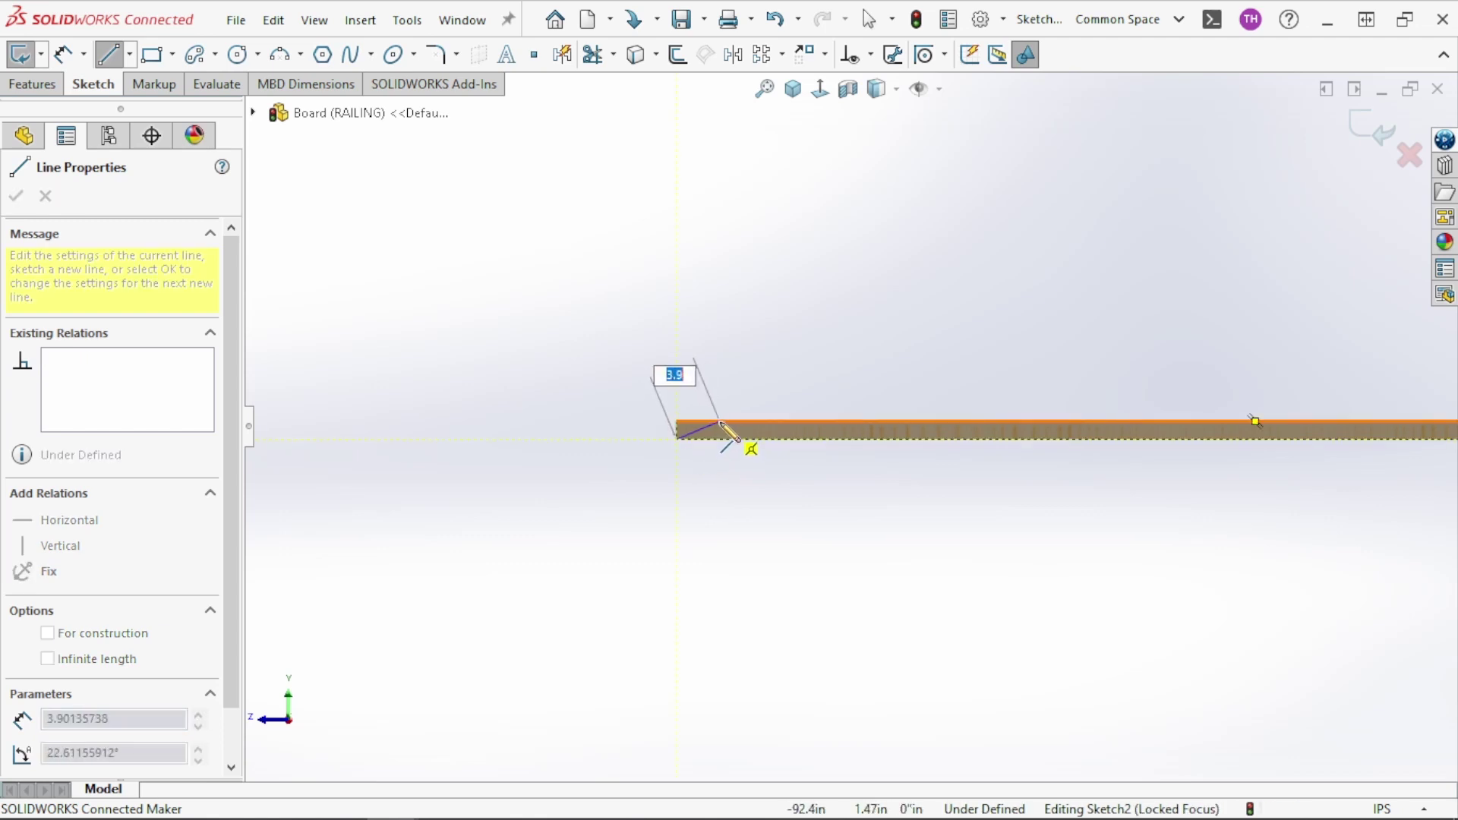
{"action": "left_click", "coordinate": [676, 422]}
{"action": "key", "text": "Escape"}
{"action": "key", "text": "Escape"}
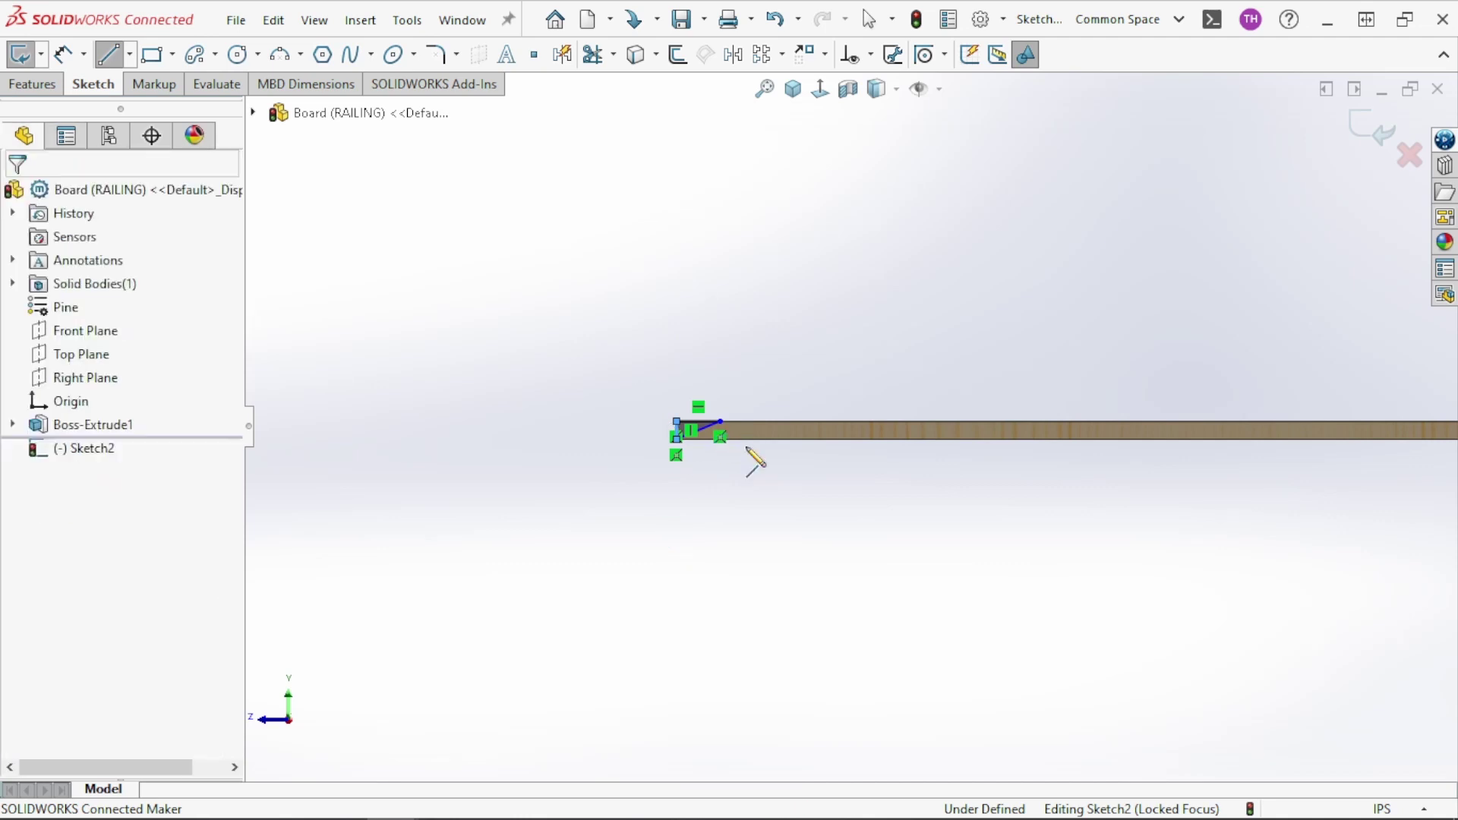
Make the sloped lines of the two end triangles parallel, deleting the mistakenly added perpendicular relation
{"action": "scroll", "coordinate": [752, 458], "scroll_direction": "down", "scroll_amount": 3}
{"action": "left_click", "coordinate": [664, 415]}
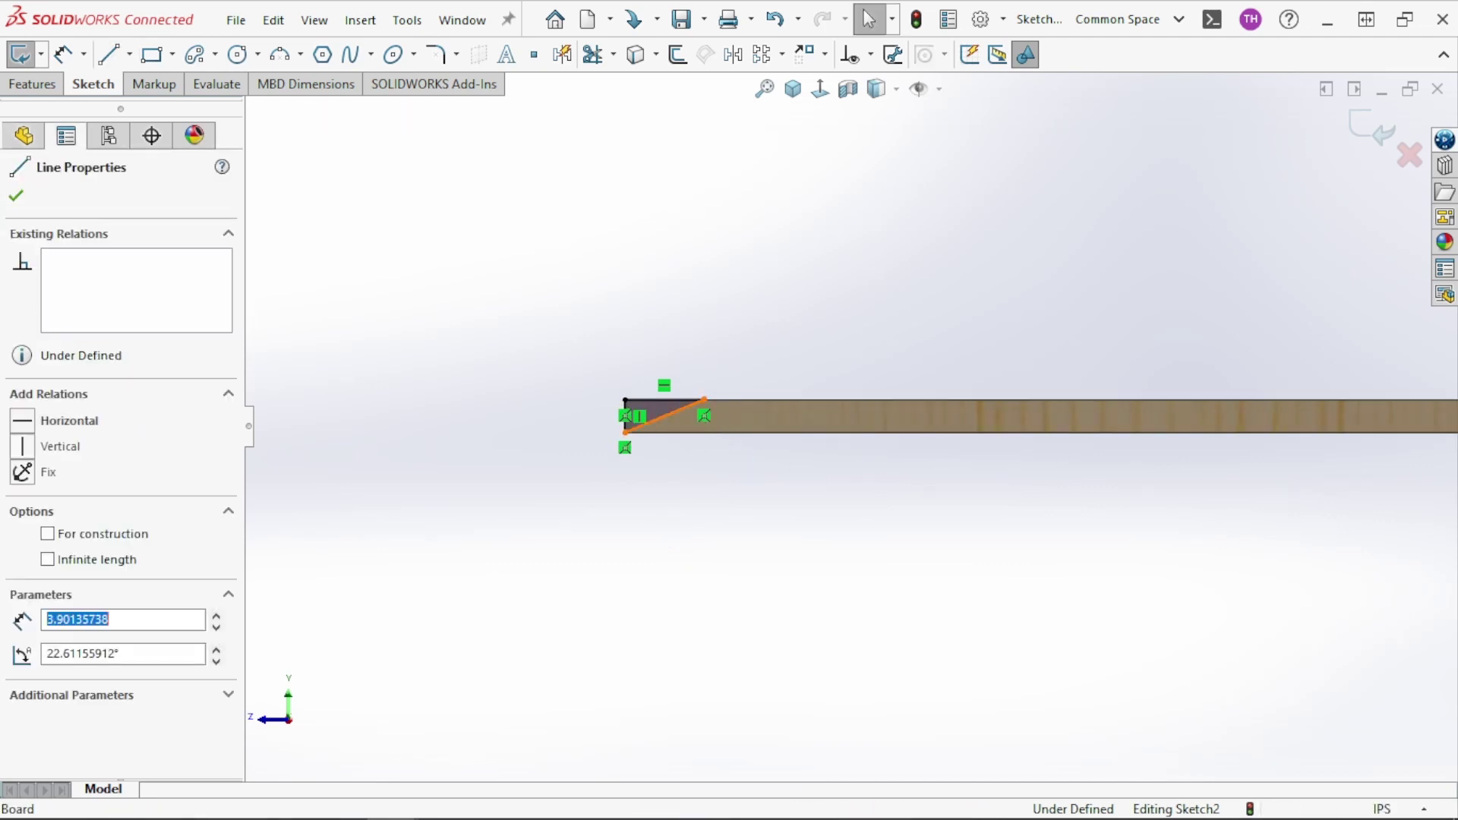
{"action": "scroll", "coordinate": [854, 424], "scroll_direction": "up", "scroll_amount": 5}
{"action": "scroll", "coordinate": [1321, 440], "scroll_direction": "down", "scroll_amount": 4}
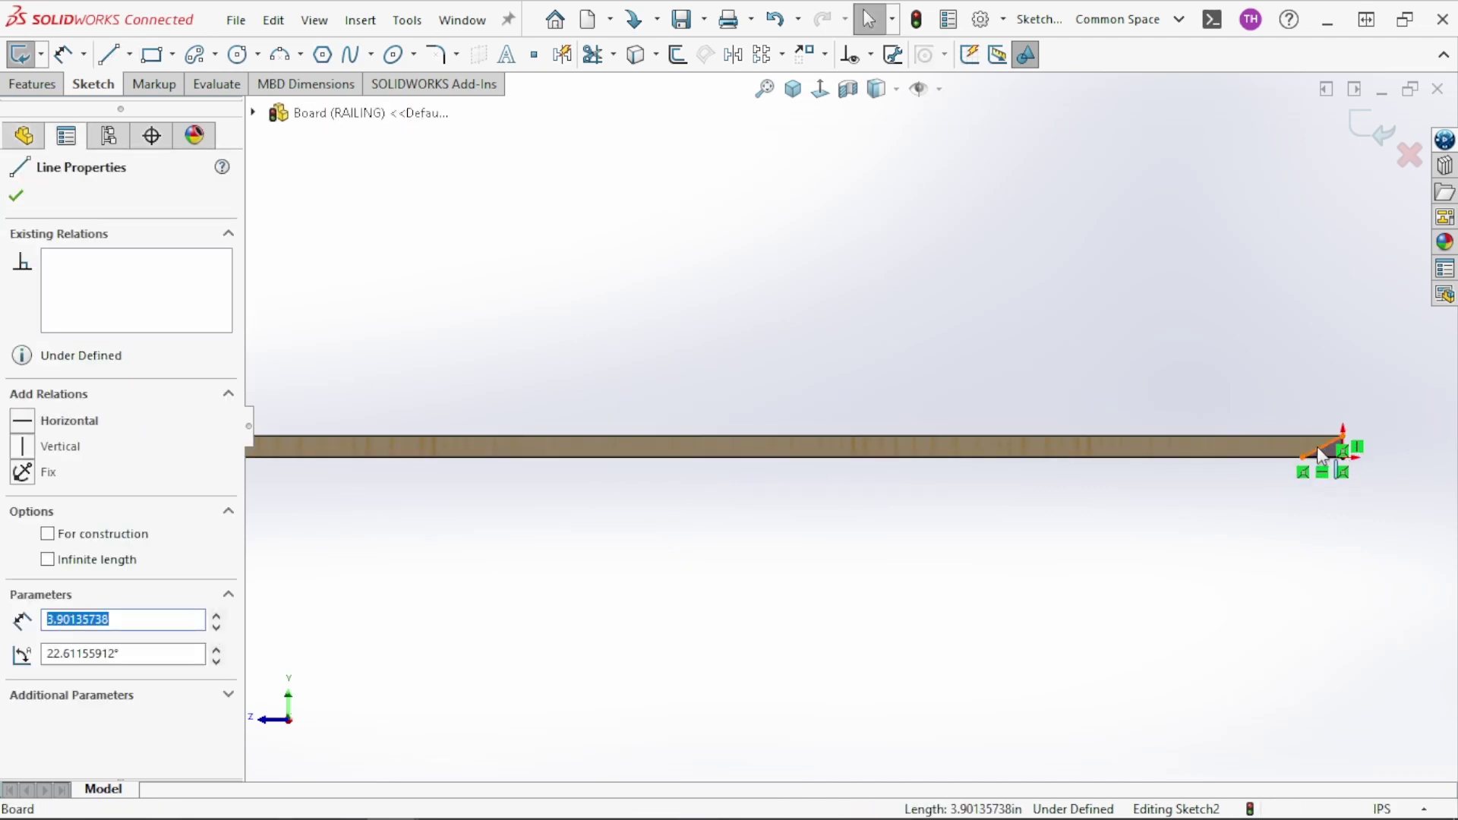
{"action": "left_click", "coordinate": [759, 436], "text": "ctrl"}
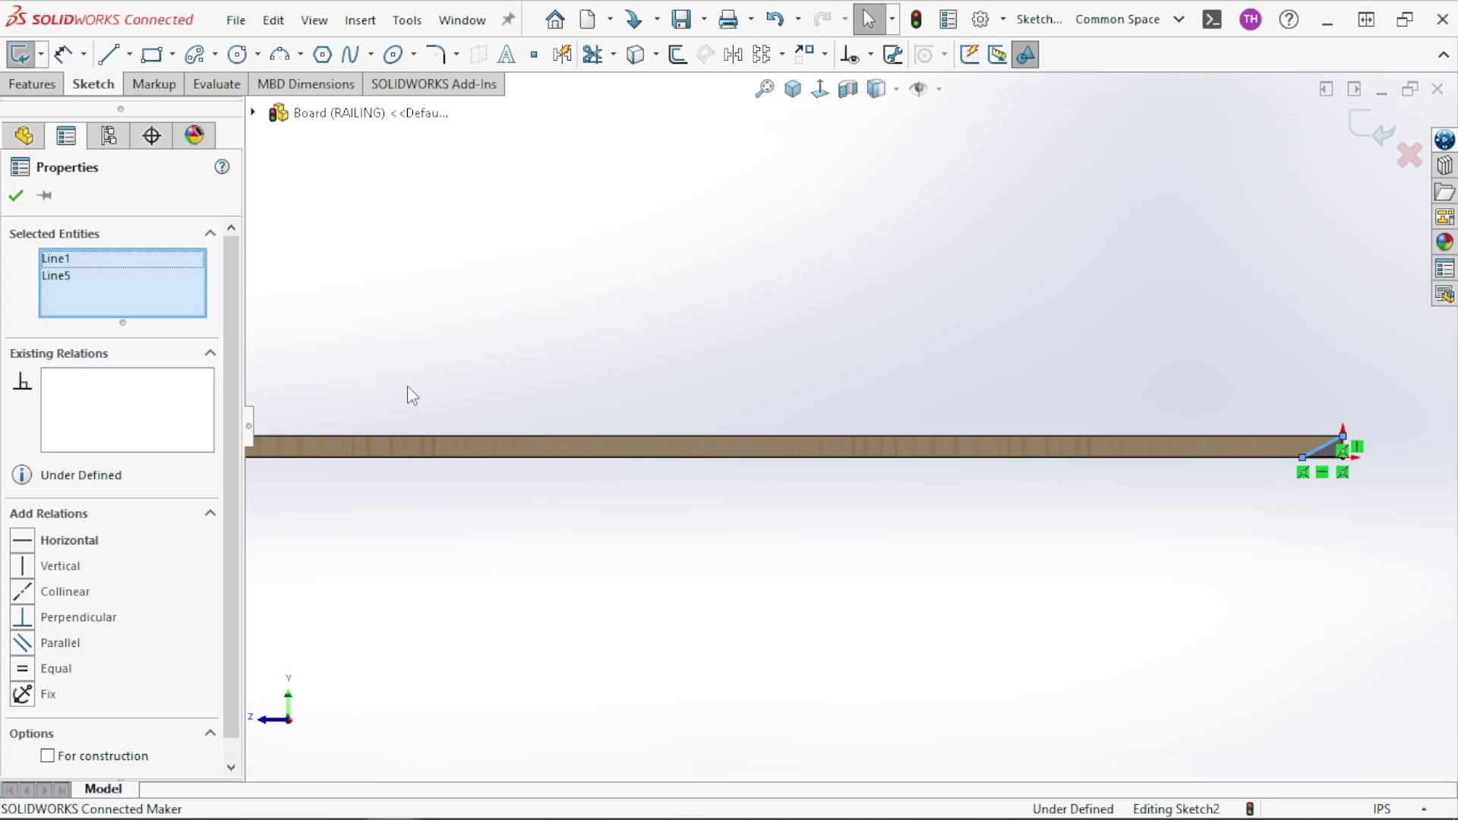
{"action": "left_click", "coordinate": [67, 618]}
{"action": "left_click", "coordinate": [113, 378]}
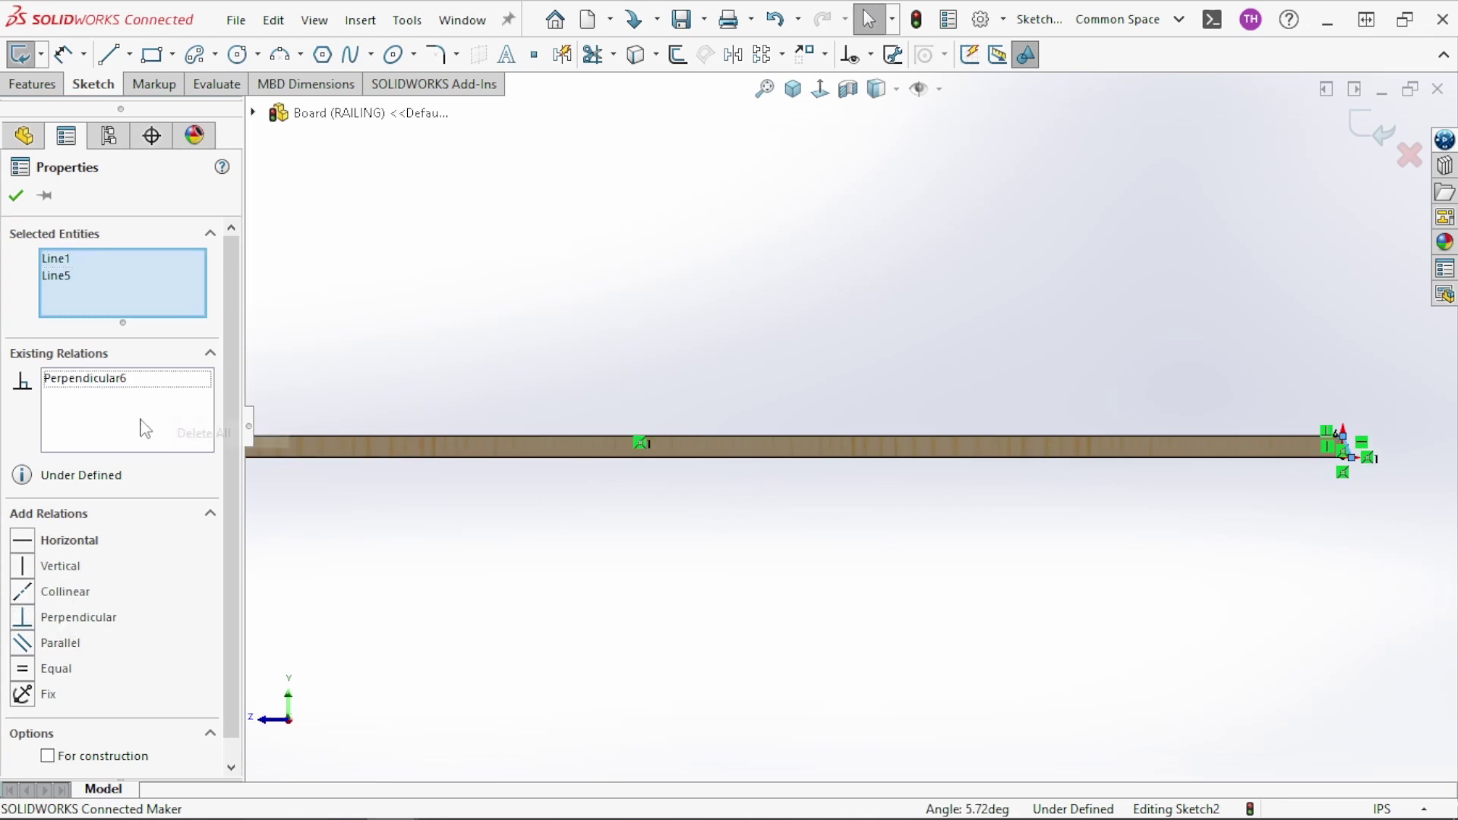
{"action": "right_click", "coordinate": [141, 418]}
{"action": "left_click", "coordinate": [176, 435]}
{"action": "left_click", "coordinate": [66, 644]}
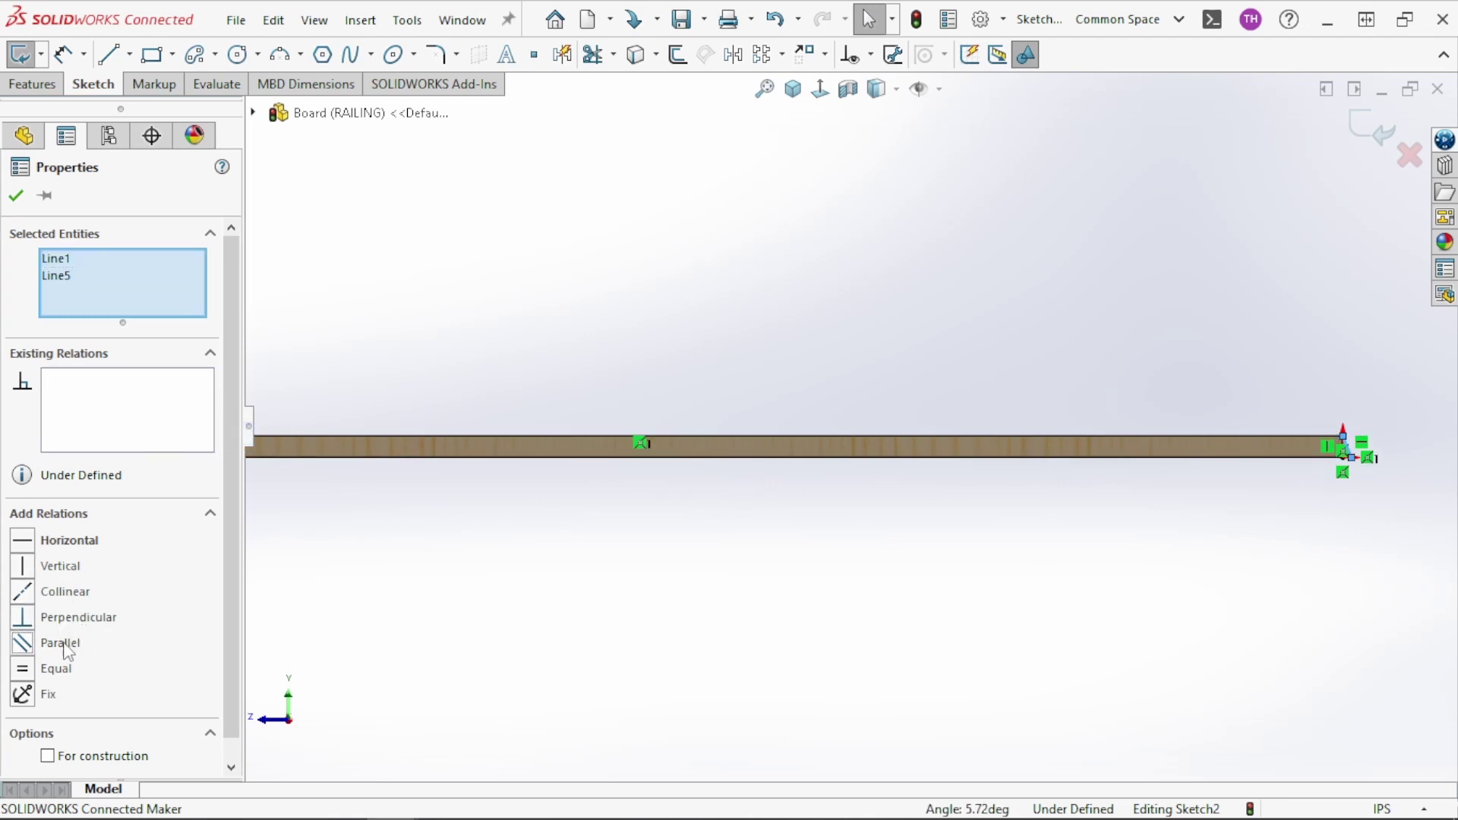
{"action": "left_click", "coordinate": [1018, 603]}
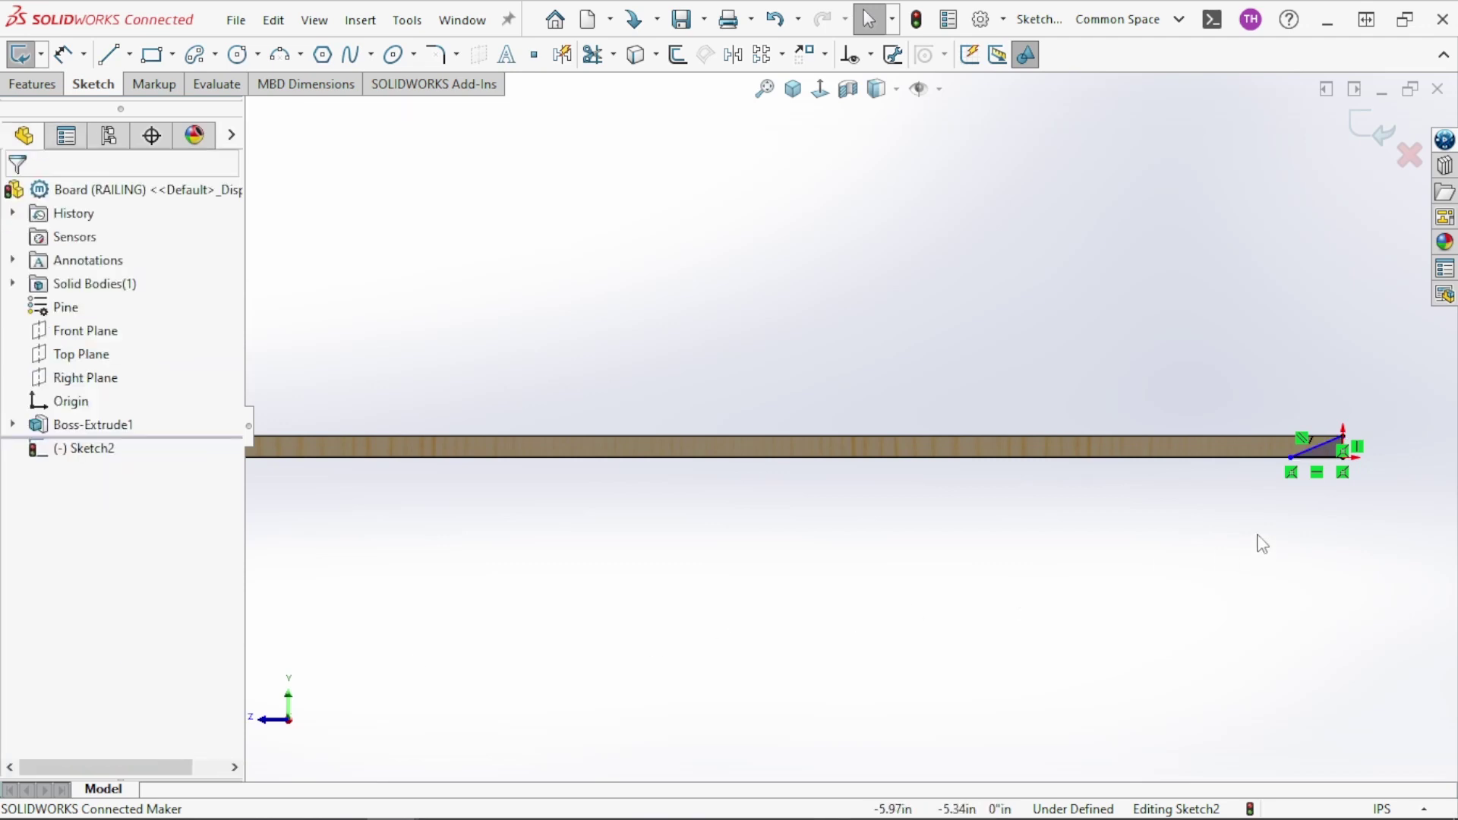
Dimension the horizontal side of the origin-end triangle to 3.5 in
{"action": "key", "text": "d"}
{"action": "scroll", "coordinate": [1380, 471], "scroll_direction": "down", "scroll_amount": 4}
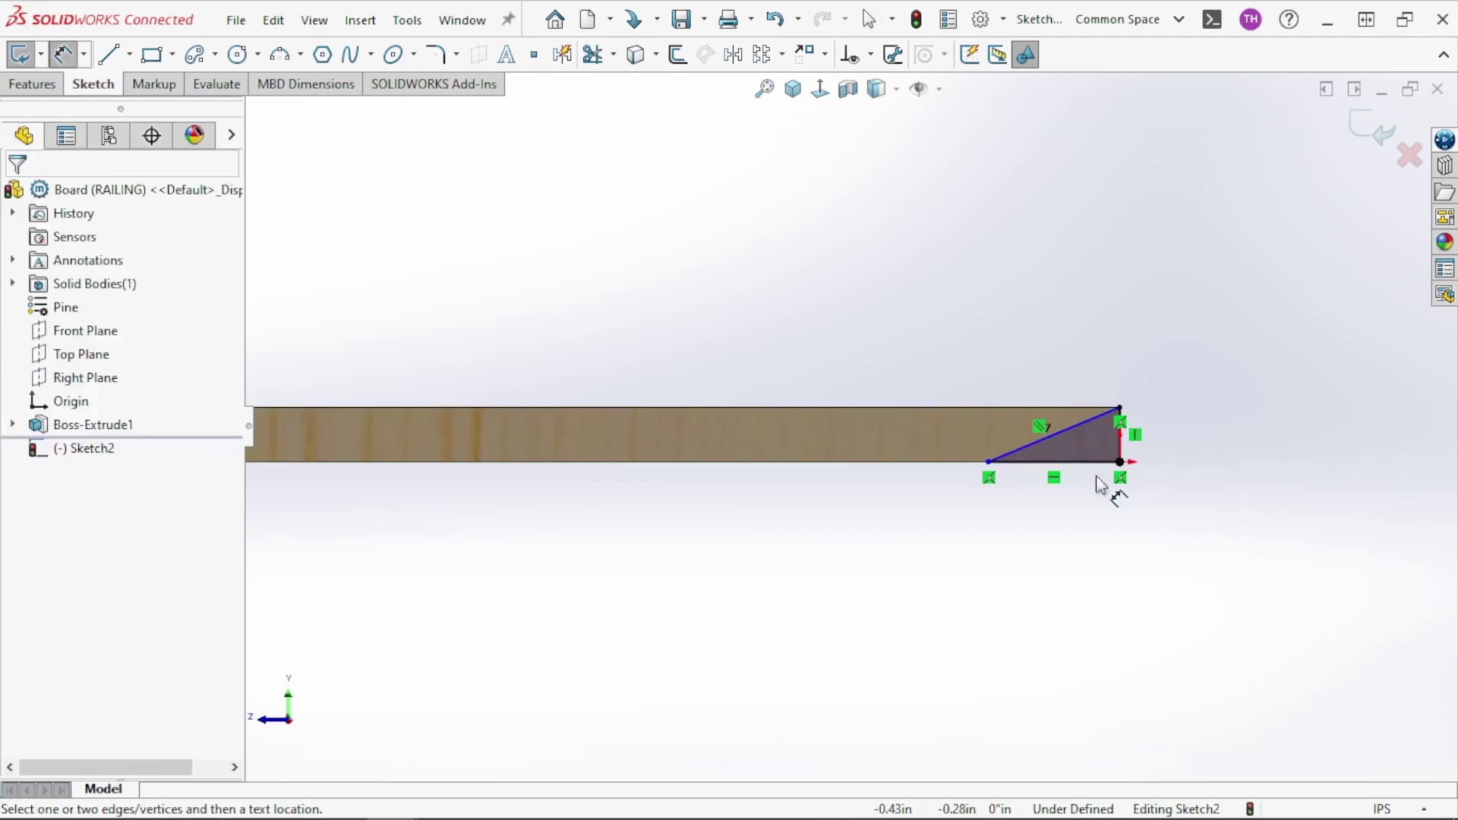
{"action": "left_click", "coordinate": [1038, 462]}
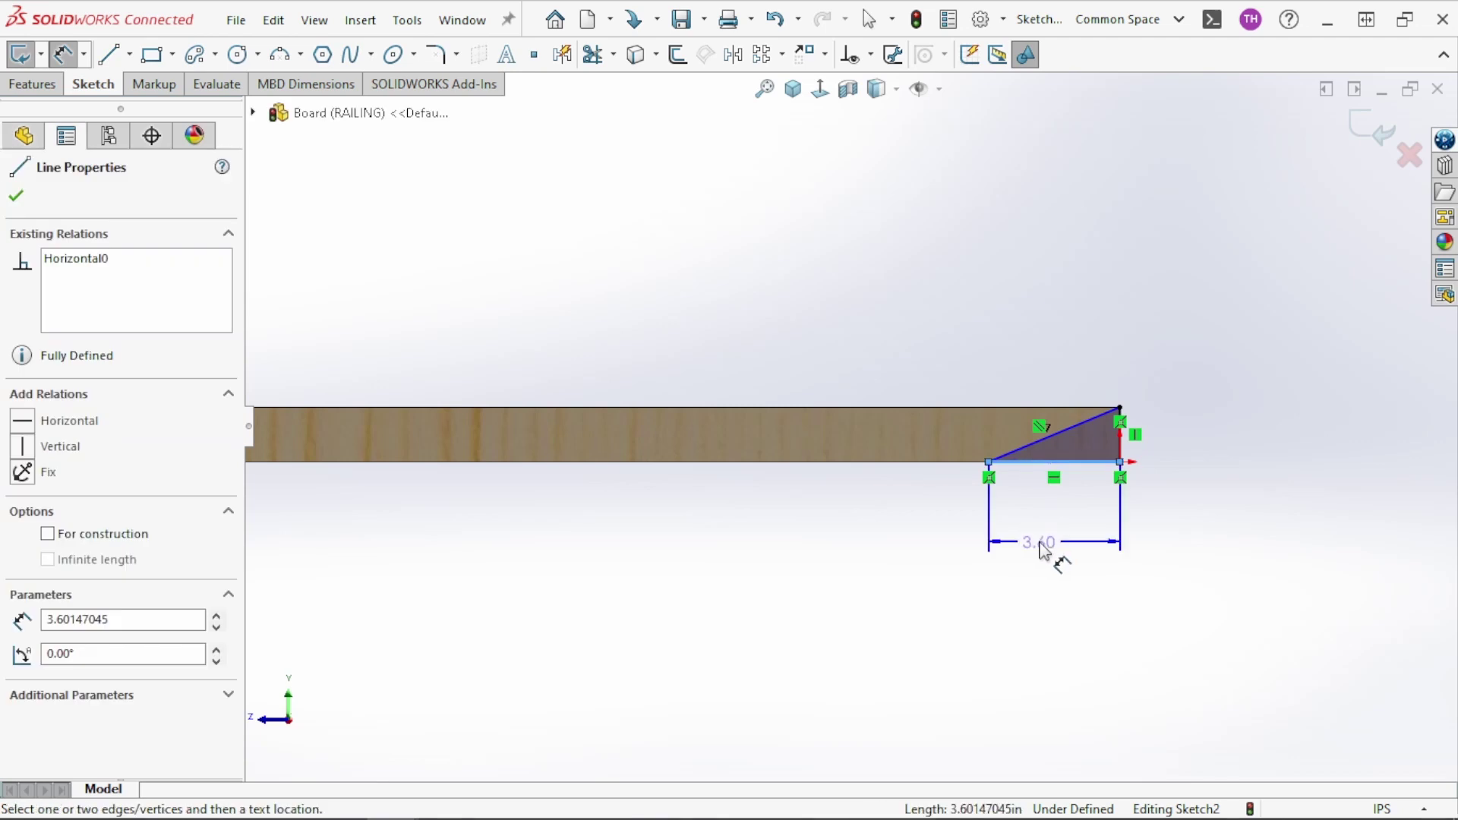
{"action": "left_click", "coordinate": [1044, 534]}
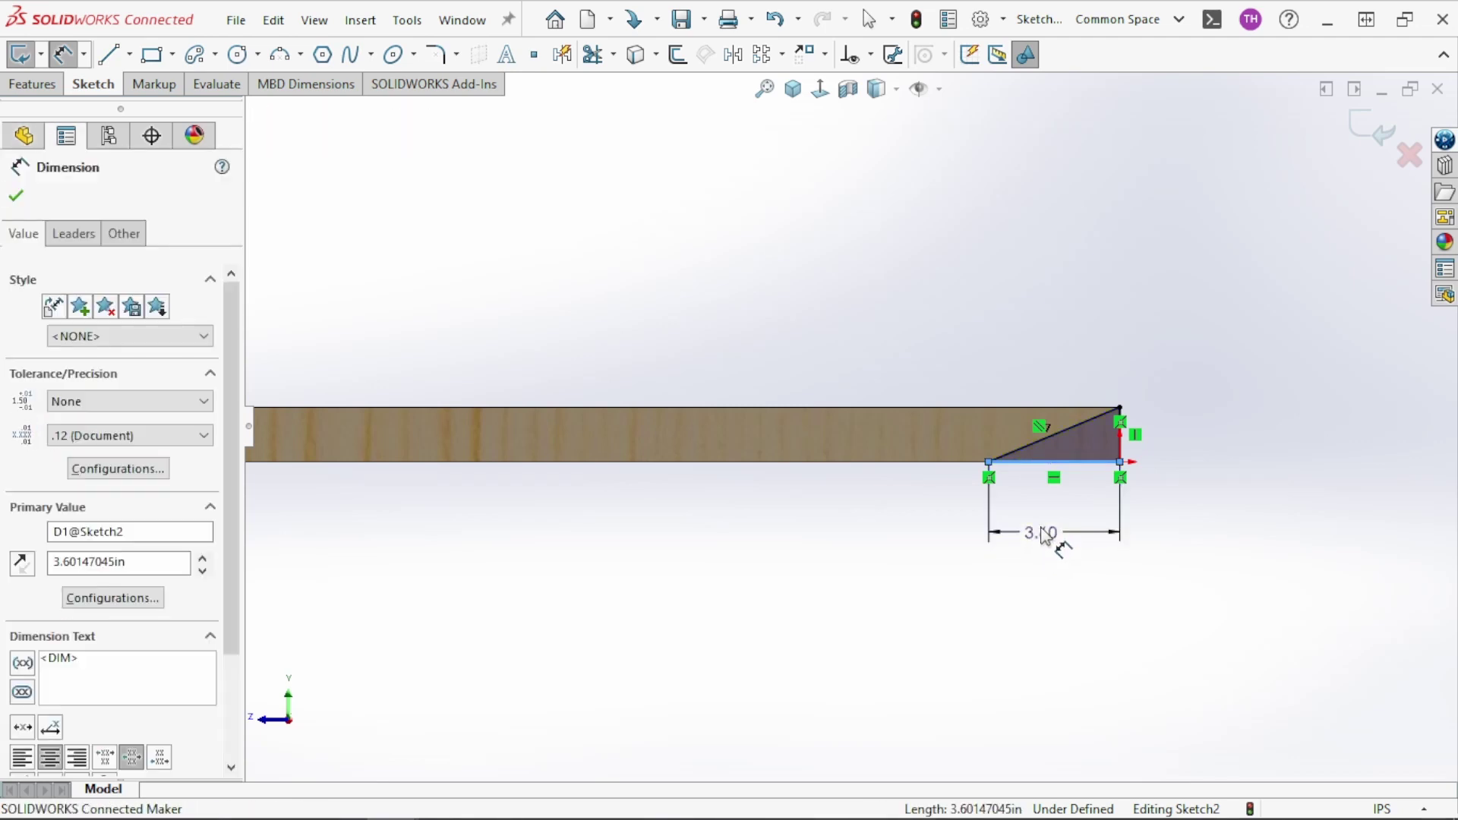
{"action": "type", "text": "3.5"}
{"action": "key", "text": "Return"}
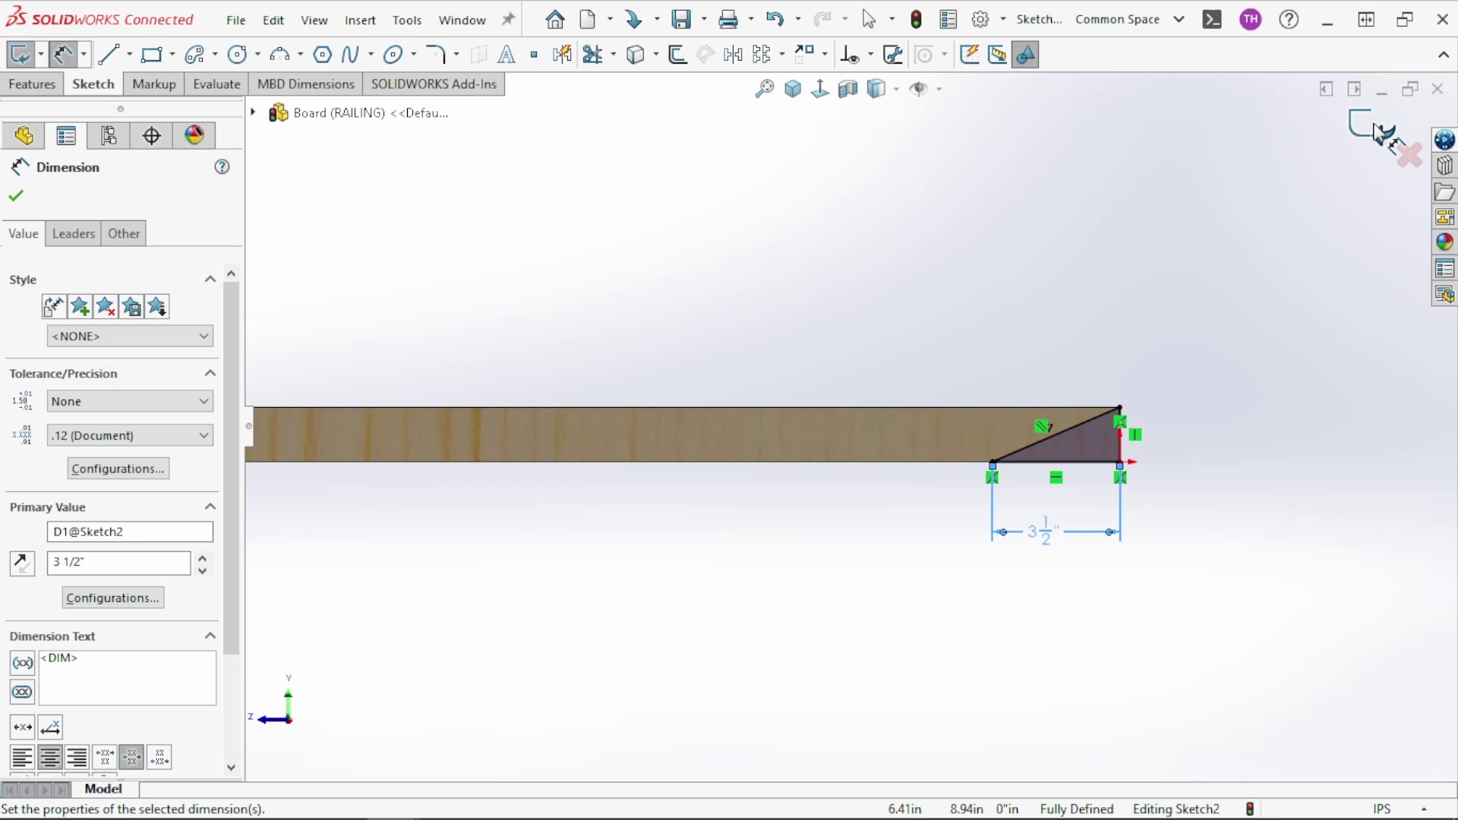
Finish the sketch and cut both end triangles from the board with a Through All Cut-Extrude
{"action": "left_click", "coordinate": [1378, 129]}
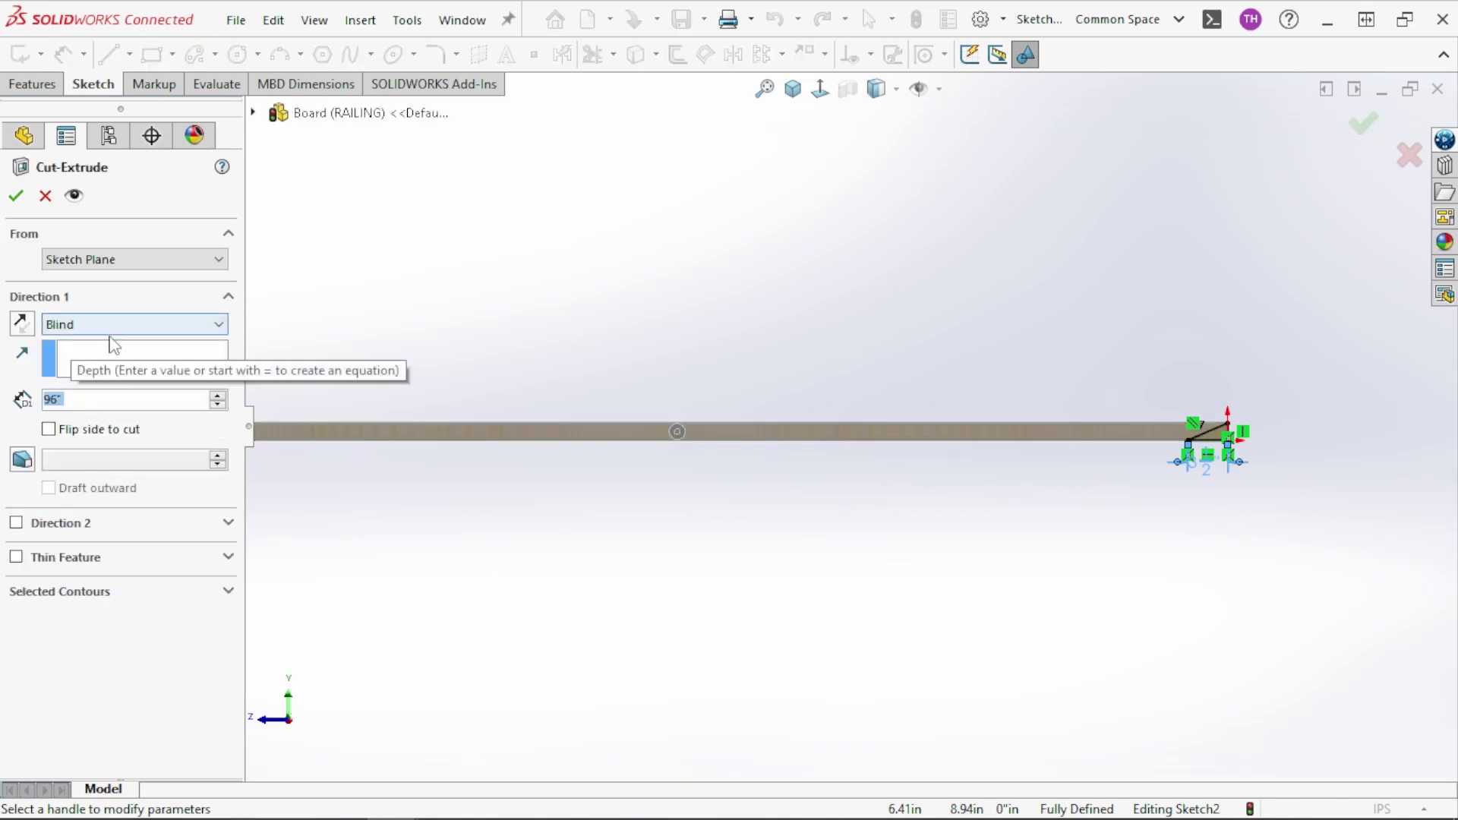
{"action": "left_click", "coordinate": [114, 324]}
{"action": "left_click", "coordinate": [114, 359]}
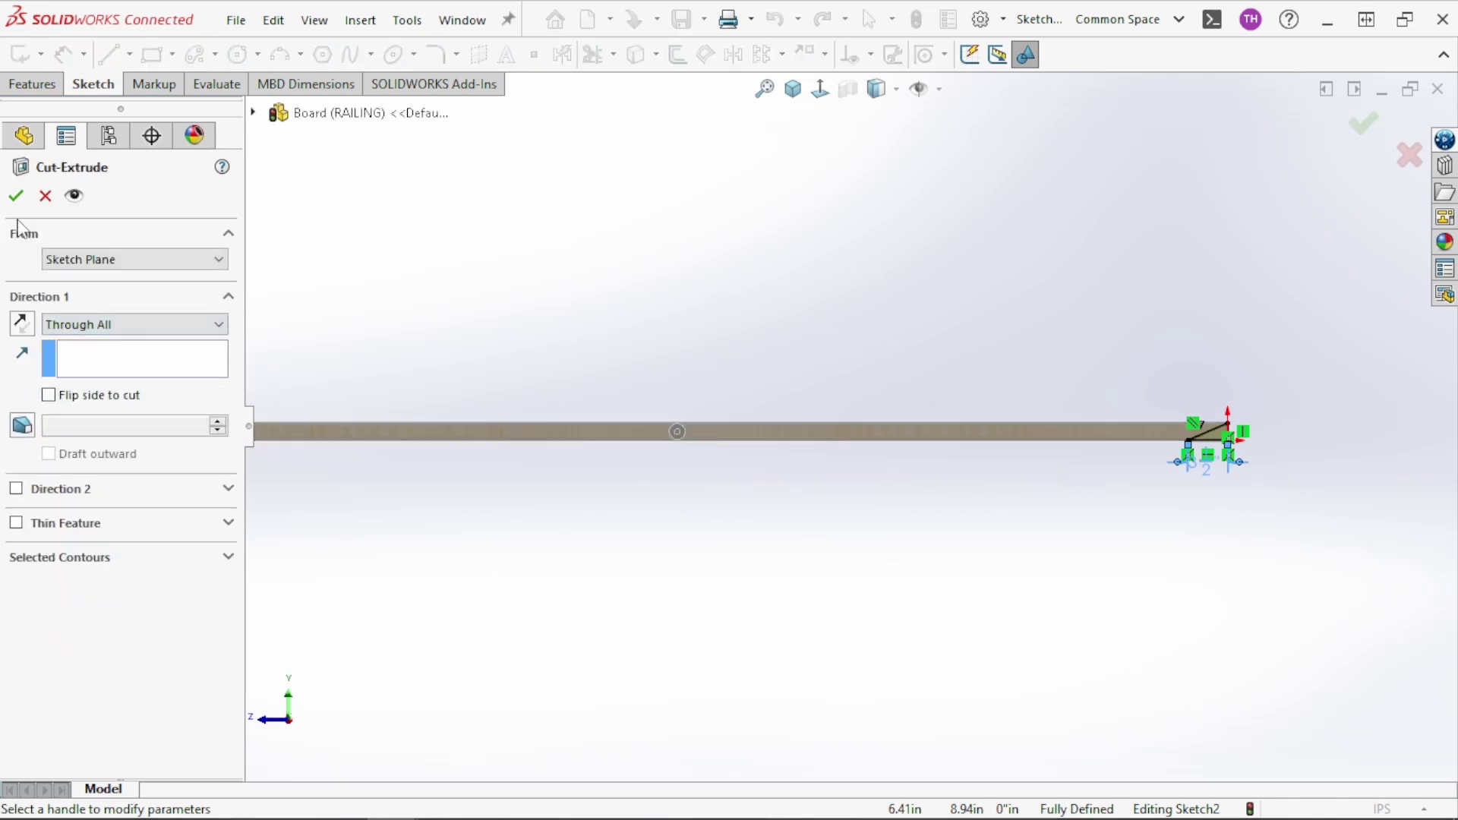
{"action": "left_click", "coordinate": [16, 195]}
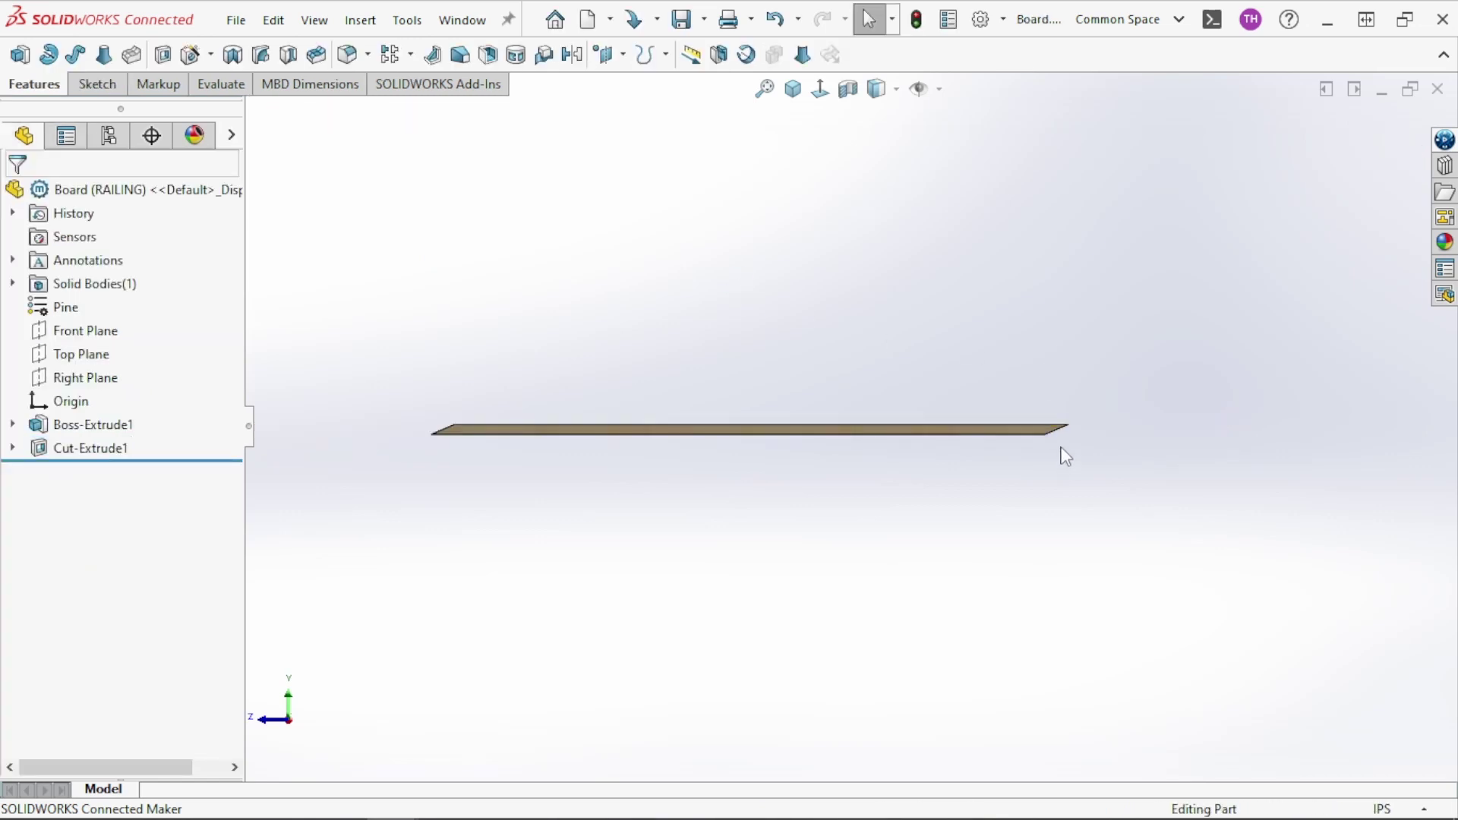
Open the board's design table for editing, adding the RAILING configuration and the $STATE@Cut-Extrude1 and $STATE@Sketch2 parameters
{"action": "scroll", "coordinate": [1057, 445], "scroll_direction": "down", "scroll_amount": 2}
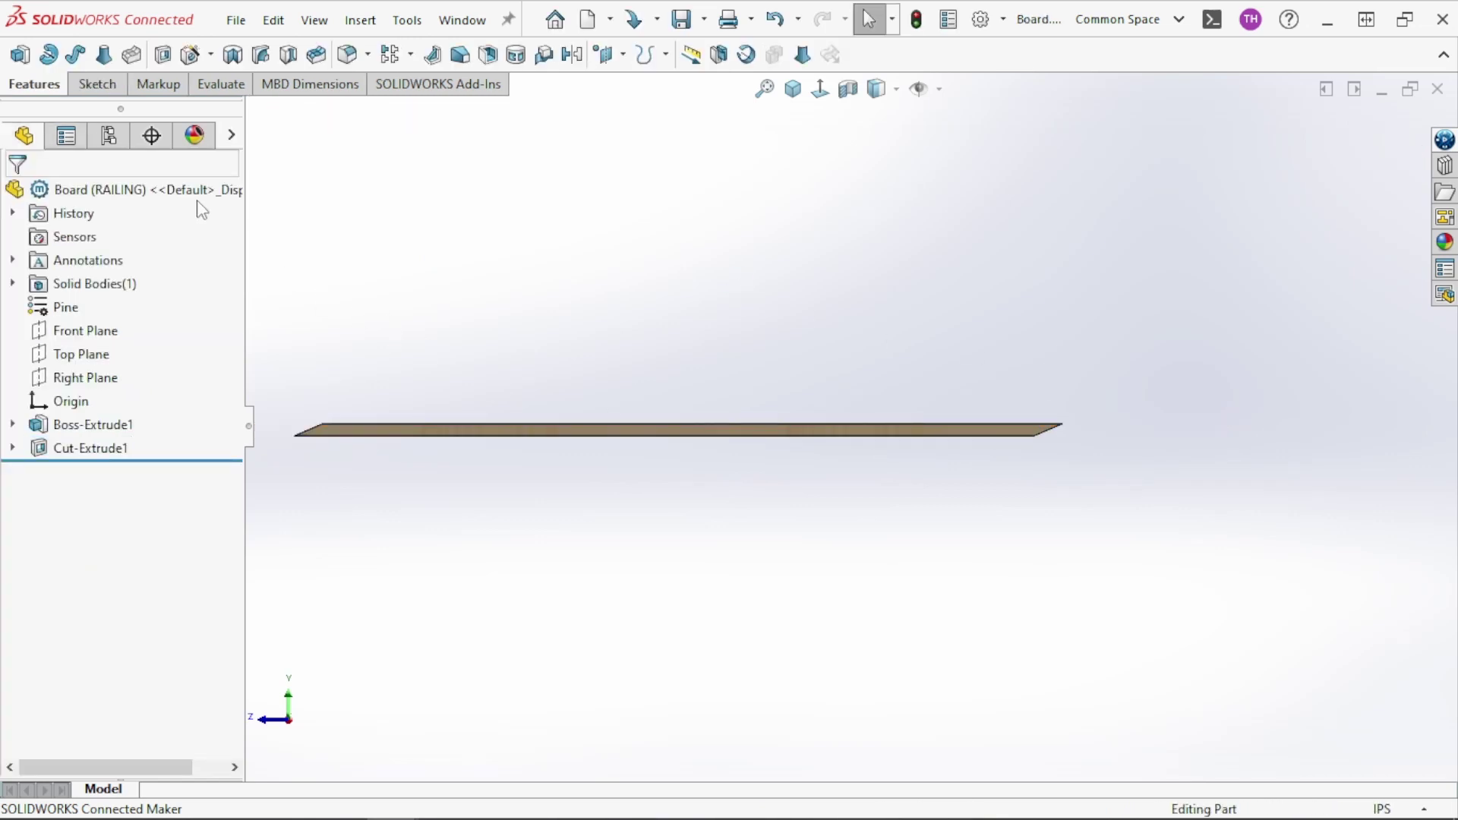
{"action": "left_click", "coordinate": [117, 139]}
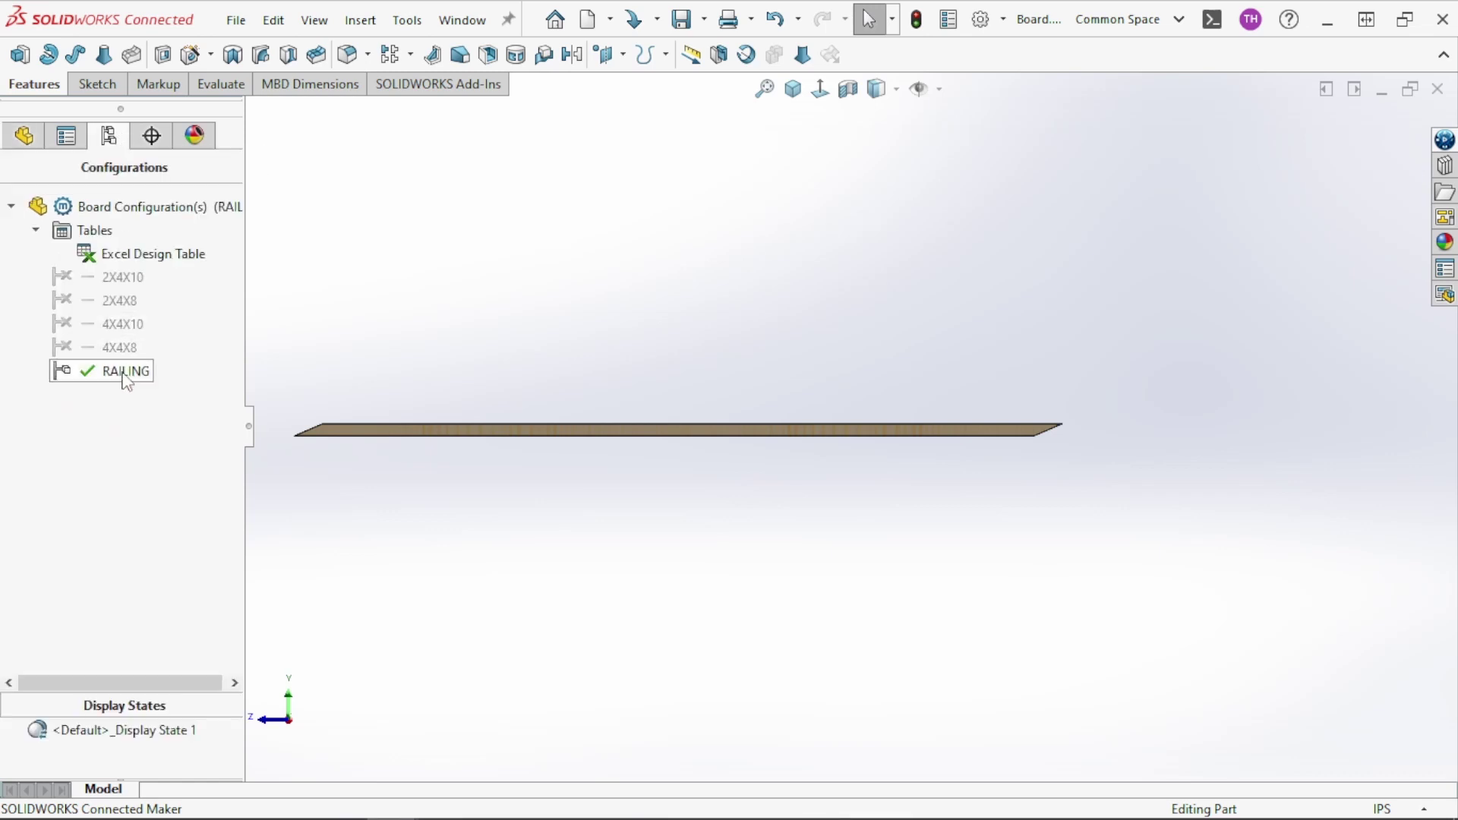
{"action": "double_click", "coordinate": [106, 300]}
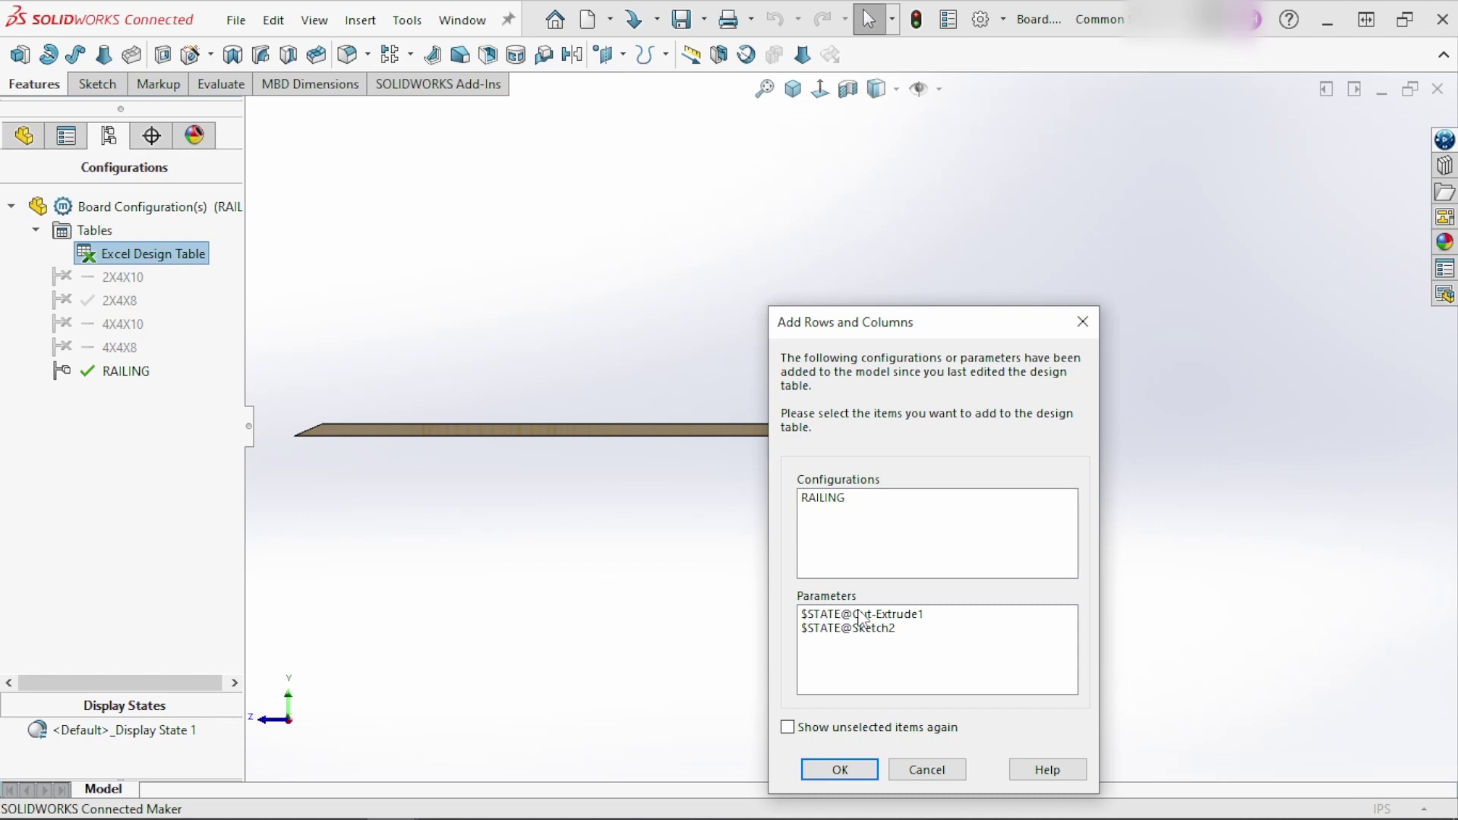
{"action": "left_click", "coordinate": [862, 615]}
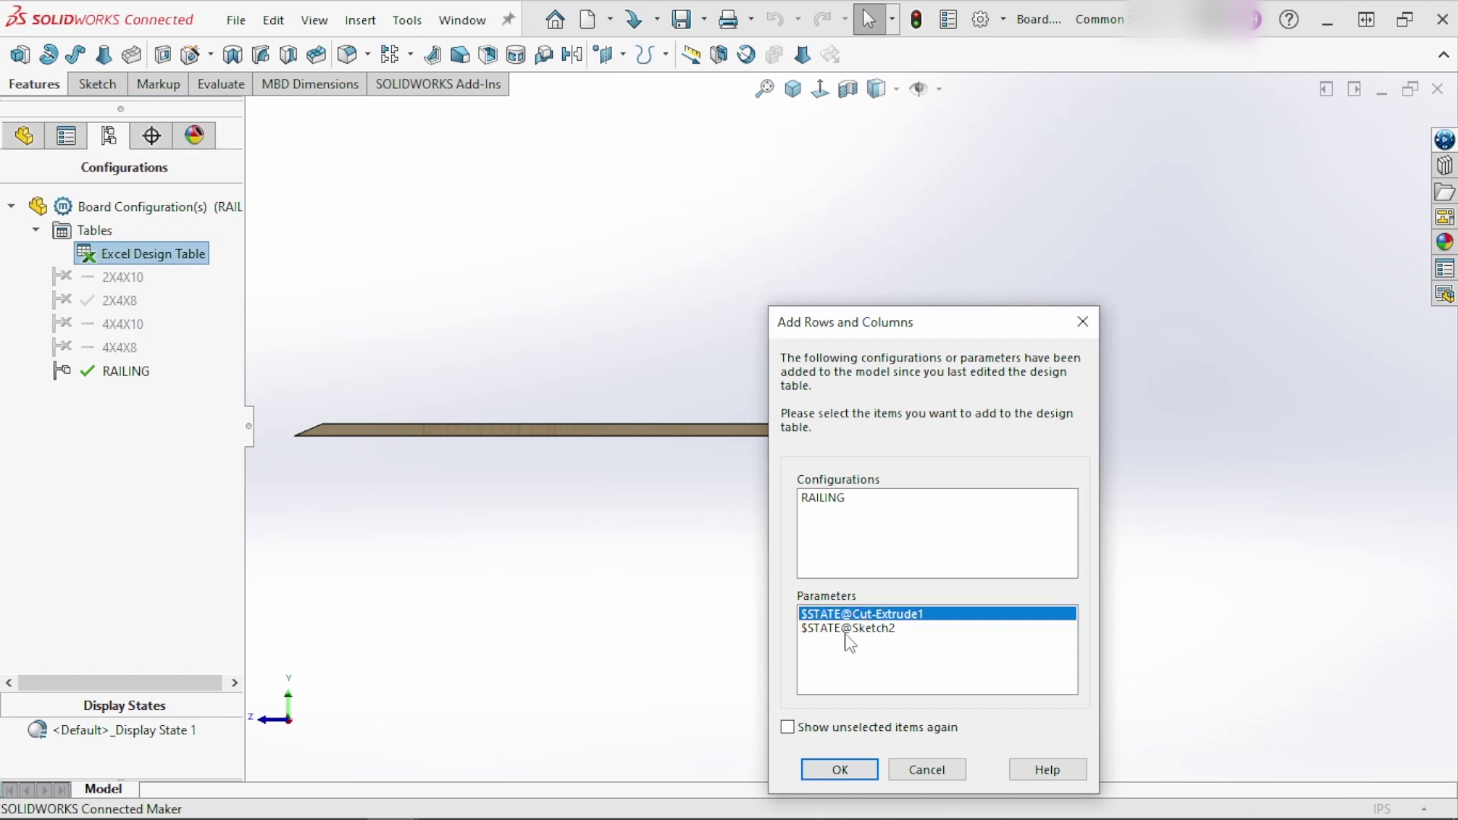
{"action": "left_click", "coordinate": [825, 499]}
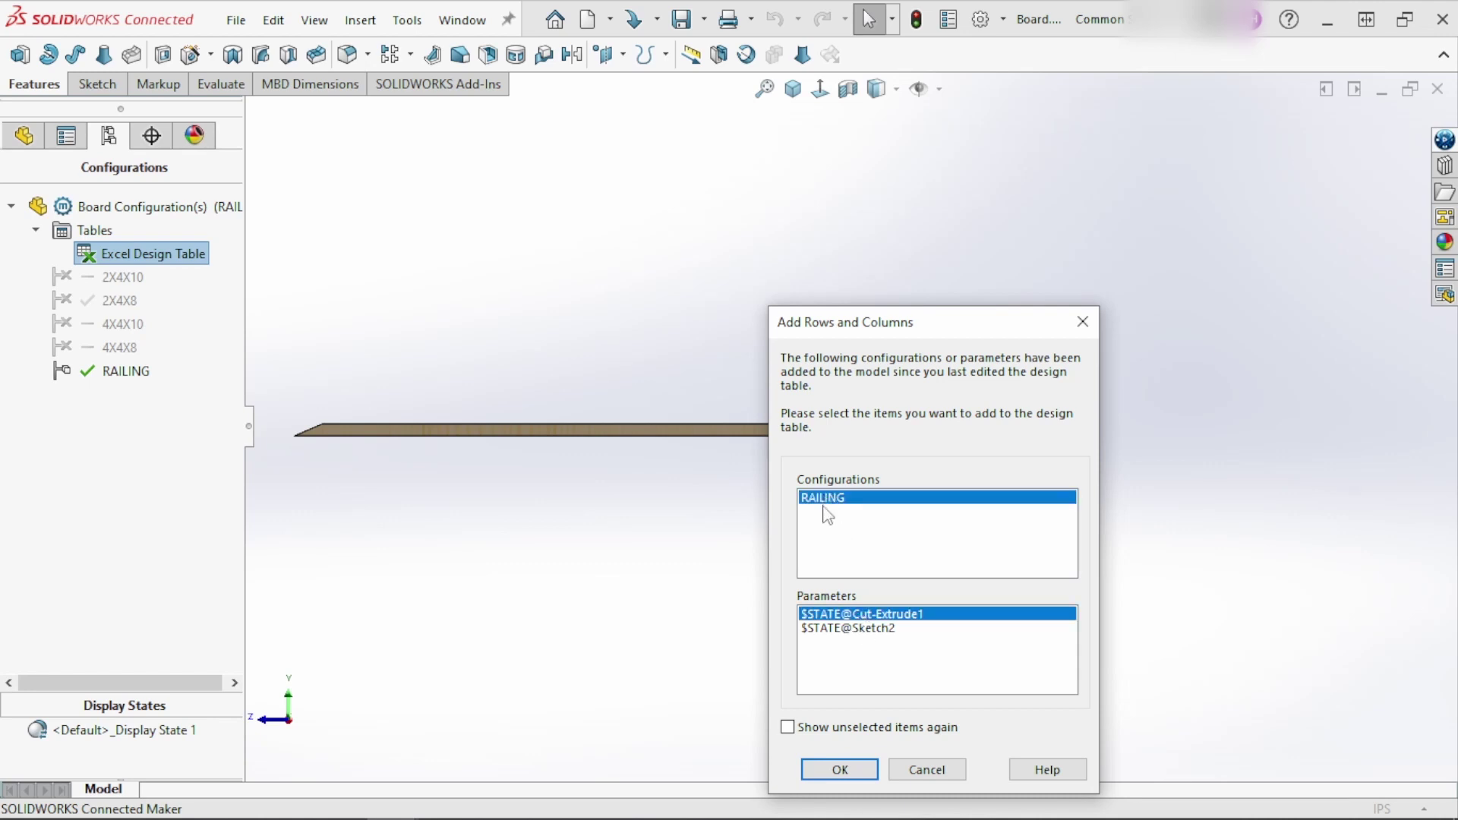
{"action": "left_click", "coordinate": [835, 629]}
{"action": "left_click", "coordinate": [835, 615], "text": "ctrl"}
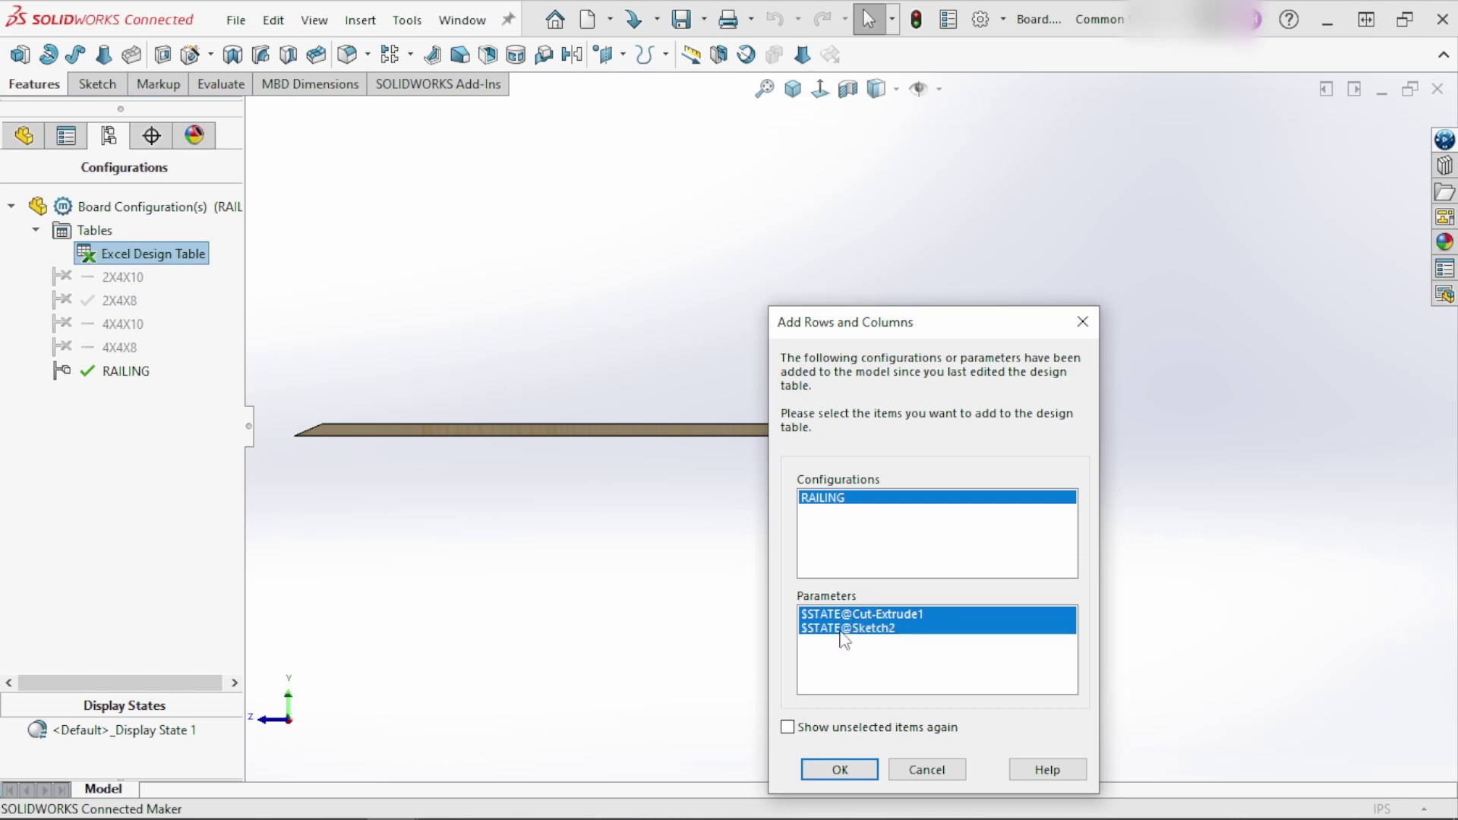
{"action": "left_click", "coordinate": [850, 774]}
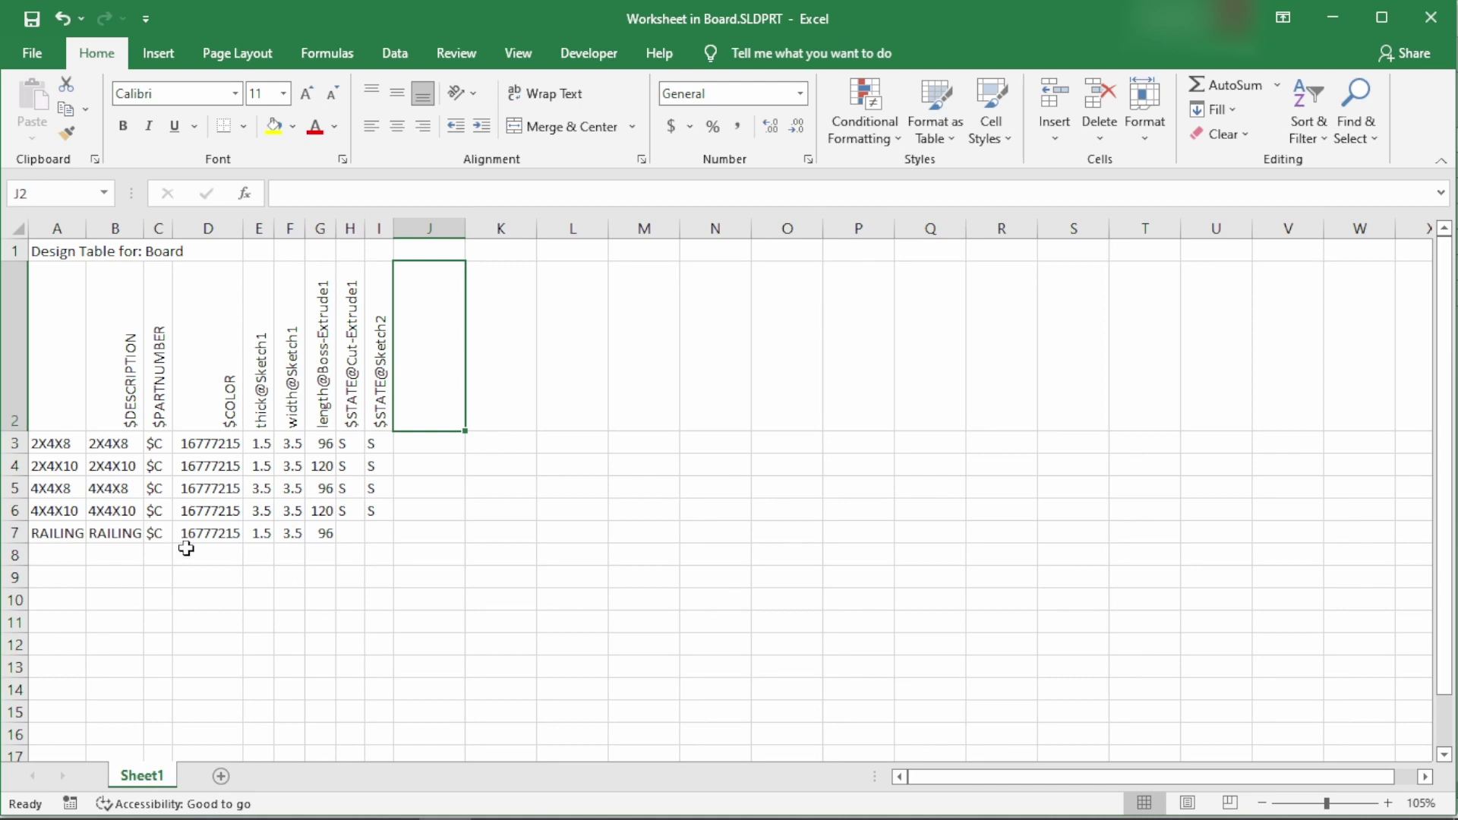
Fill the $DESCRIPTION formula from the 4X4X10 row down to the RAILING row
{"action": "left_click", "coordinate": [116, 533]}
{"action": "left_click", "coordinate": [113, 510]}
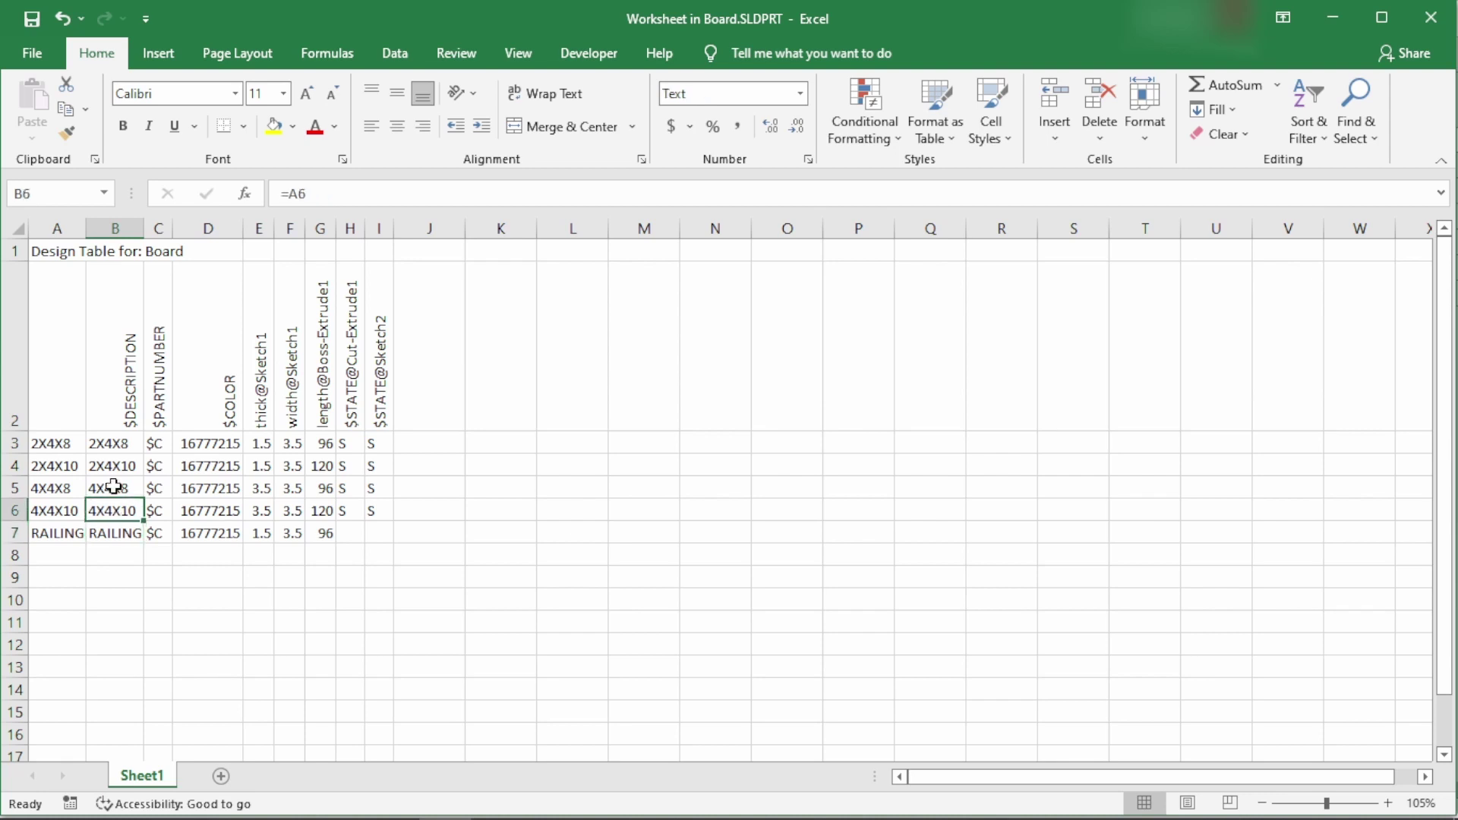
{"action": "left_click", "coordinate": [114, 488]}
{"action": "left_click", "coordinate": [118, 448]}
{"action": "left_click", "coordinate": [106, 511]}
{"action": "left_click_drag", "start_coordinate": [142, 521], "coordinate": [142, 543]}
{"action": "left_click", "coordinate": [440, 624]}
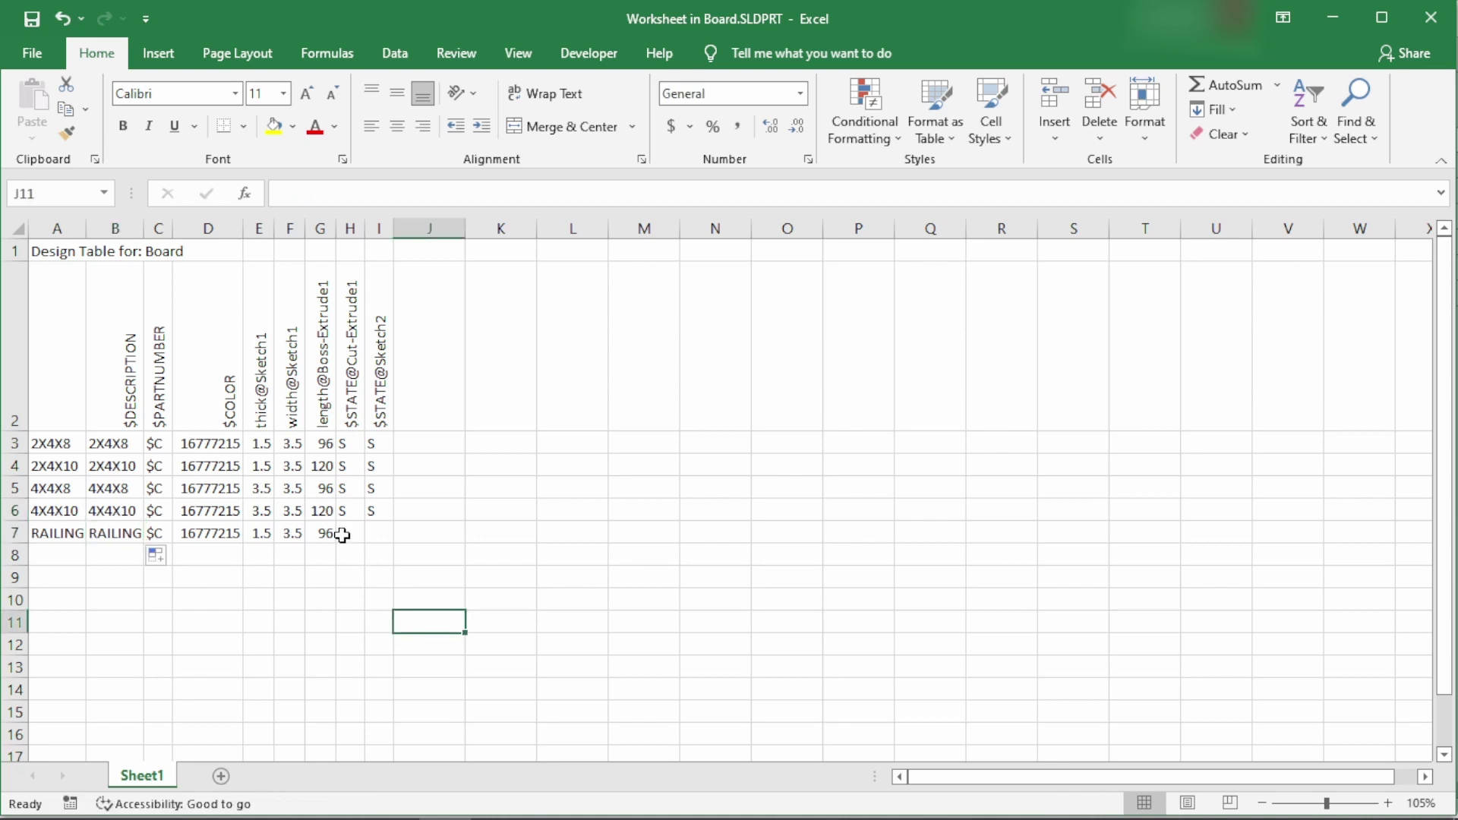
Check the Cut-Extrude1 and Sketch2 state columns, leaving the RAILING cells blank, and close the worksheet to update the configurations
{"action": "key", "text": "Up"}
{"action": "key", "text": "Up"}
{"action": "key", "text": "Up"}
{"action": "key", "text": "Up"}
{"action": "key", "text": "Up"}
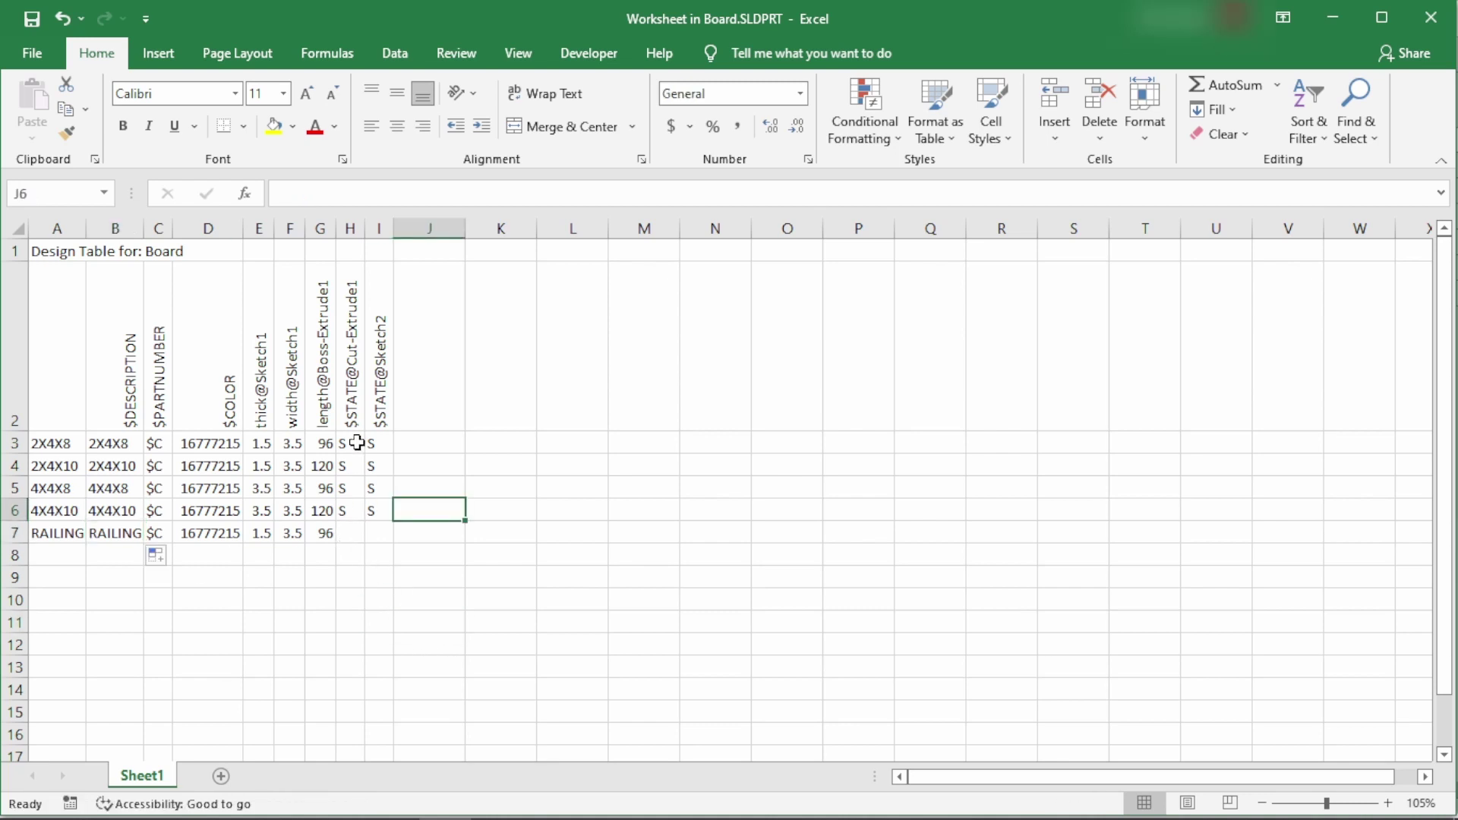
{"action": "left_click", "coordinate": [349, 532]}
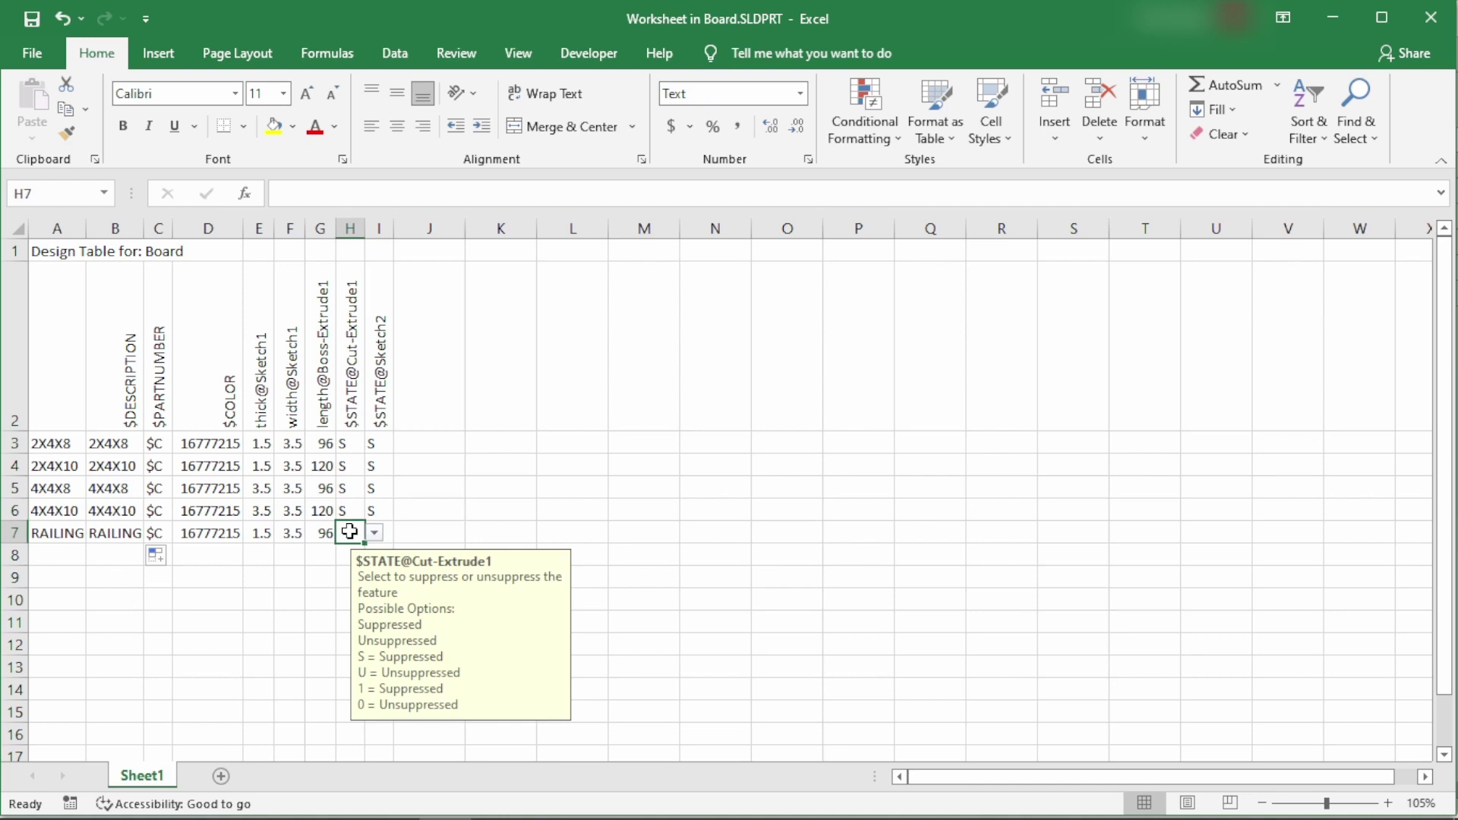
{"action": "left_click", "coordinate": [516, 511]}
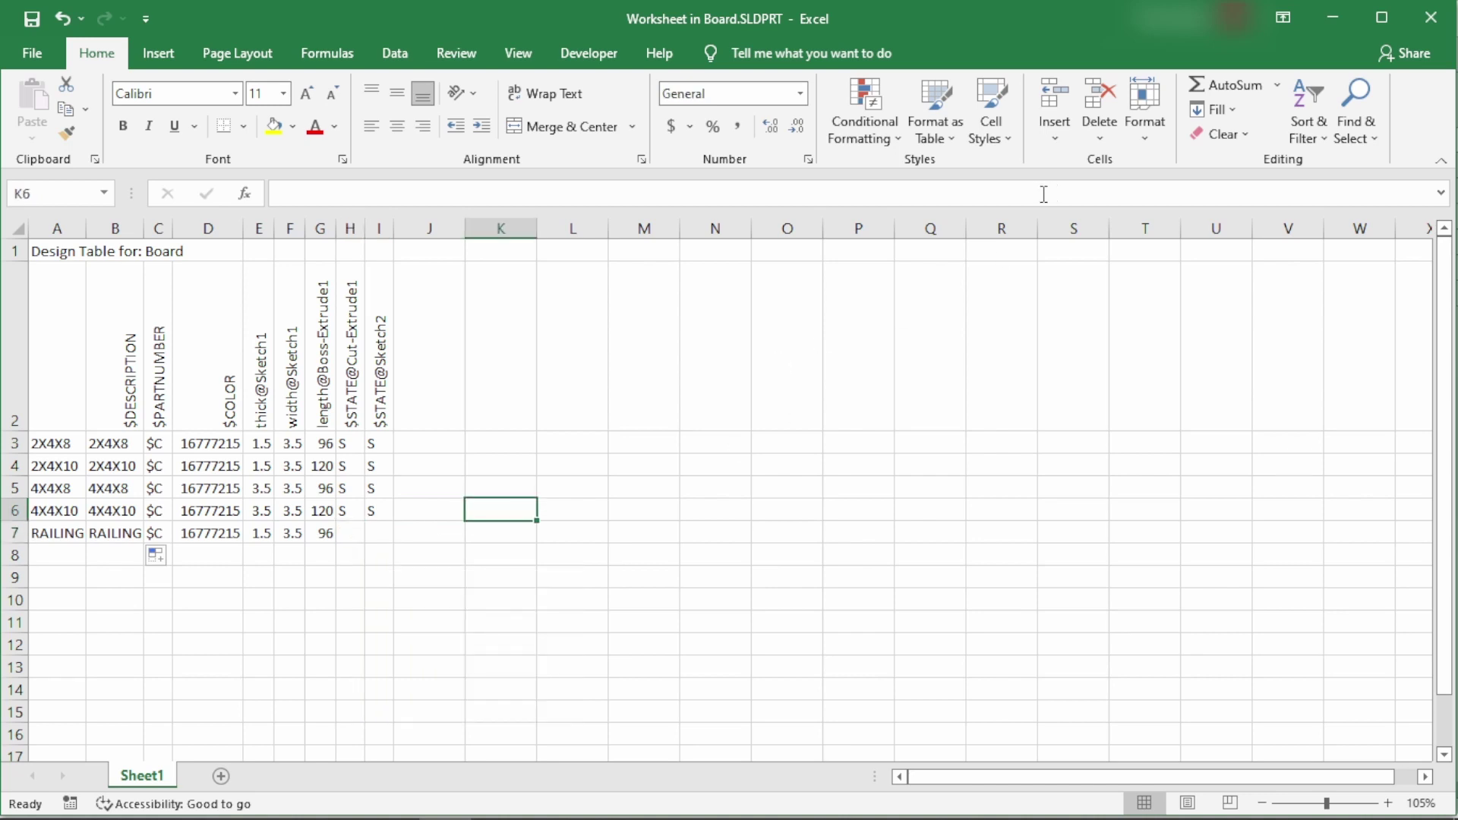
{"action": "left_click", "coordinate": [1440, 24]}
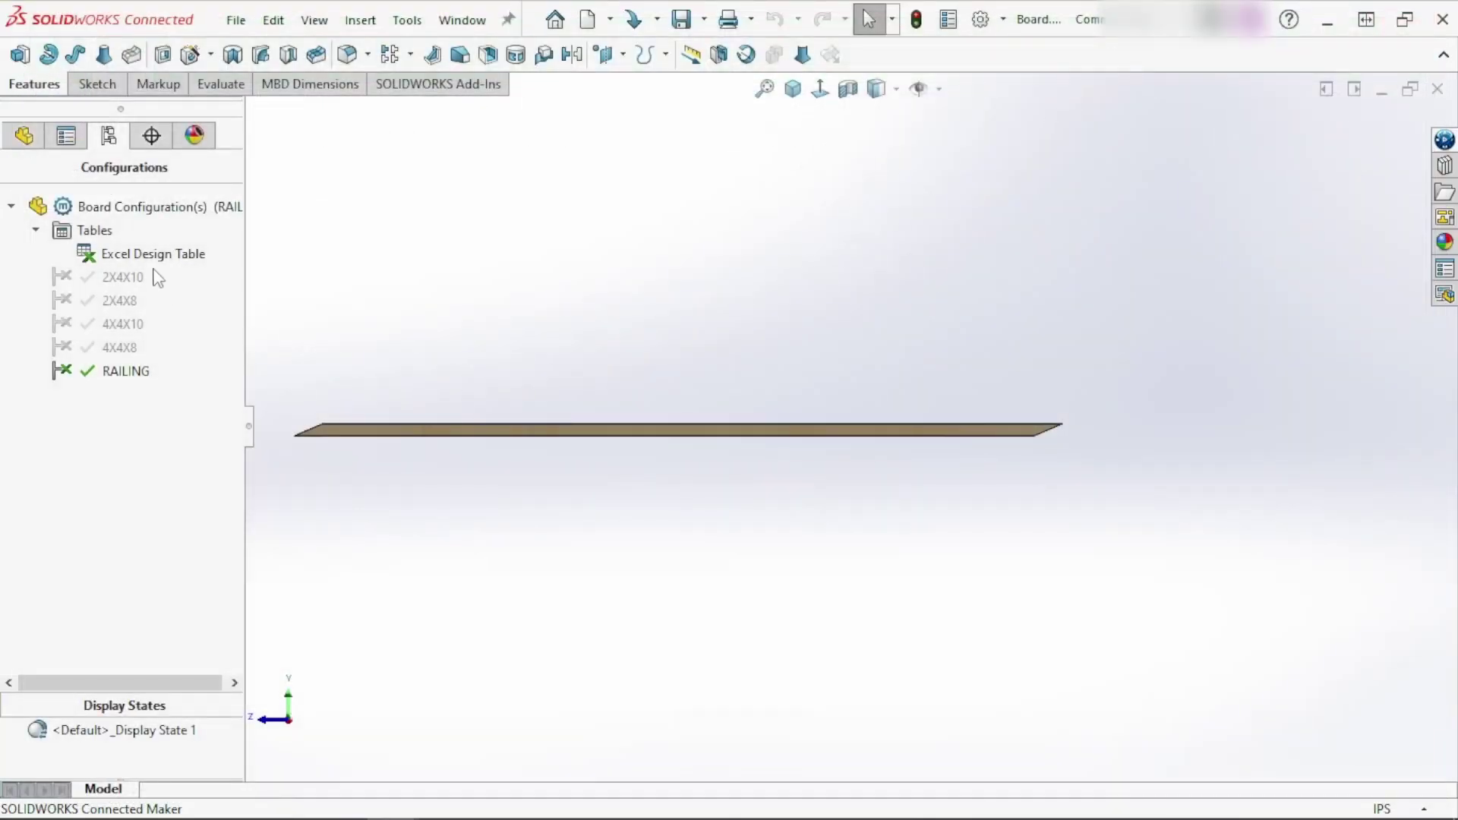
Reopen the design table in a separate window to check the RAILING row's Cut-Extrude1 and Sketch2 states, and close it
{"action": "right_click", "coordinate": [147, 266]}
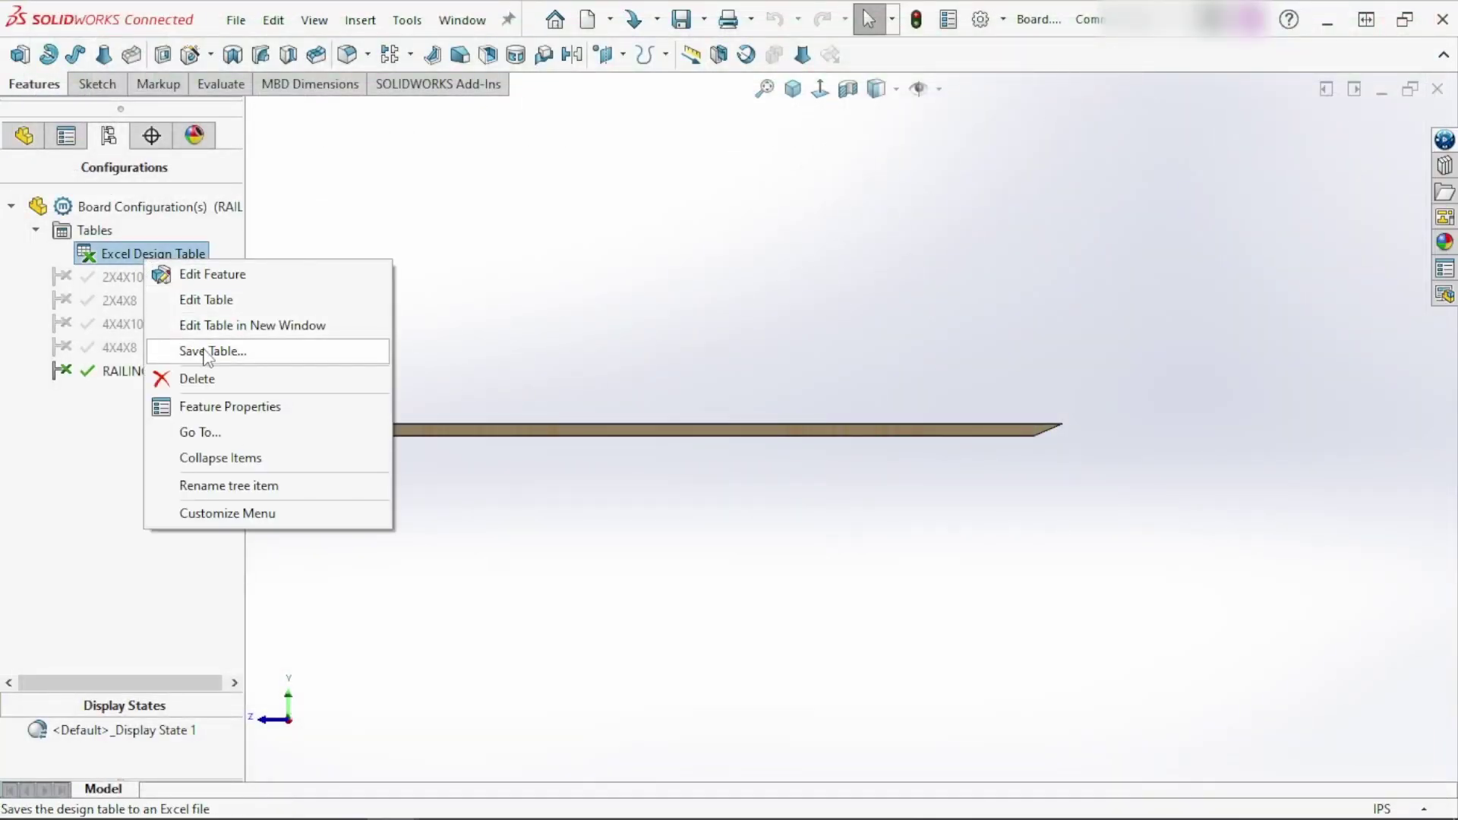
{"action": "left_click", "coordinate": [209, 327]}
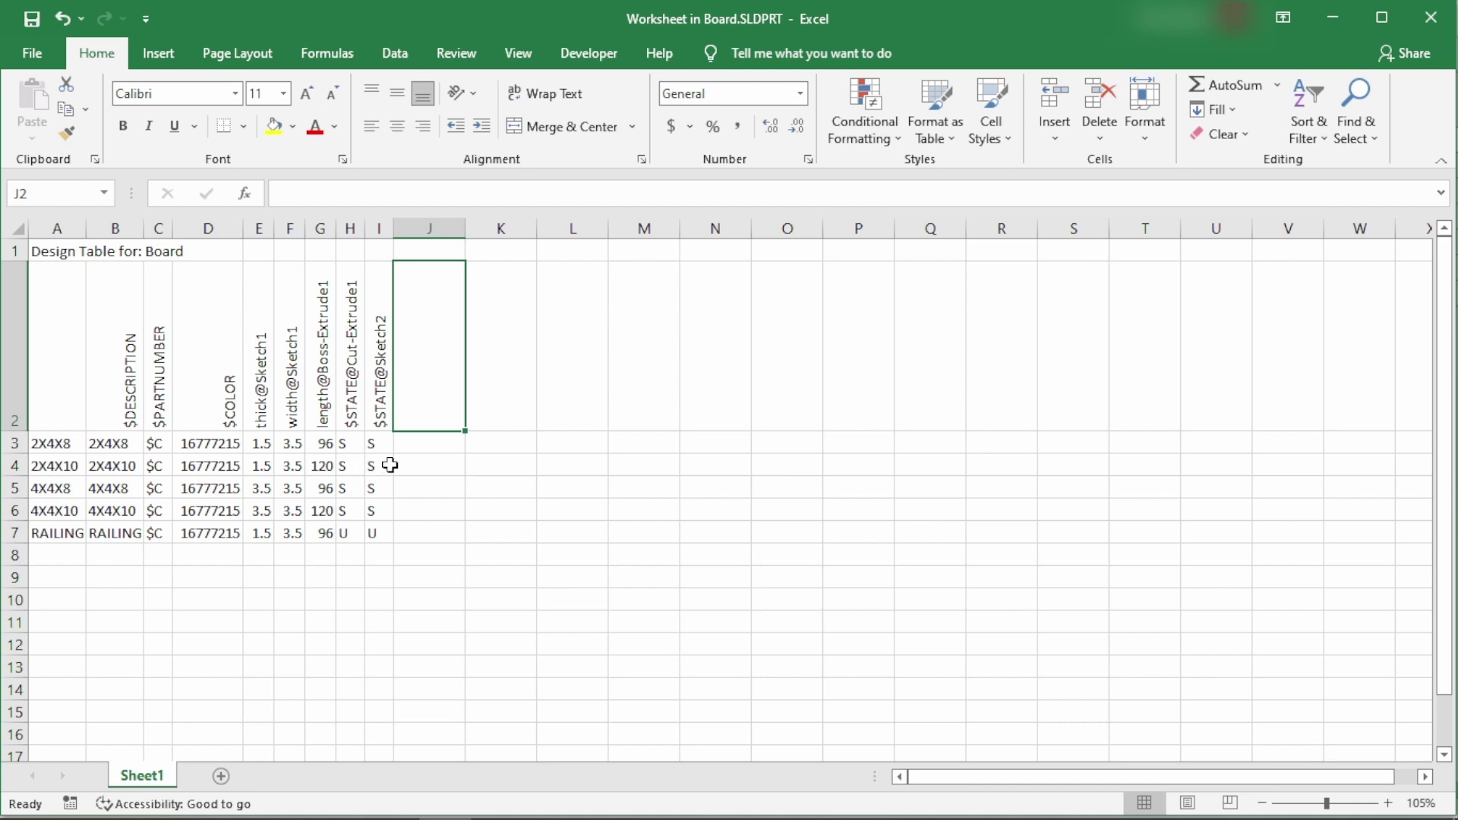
{"action": "left_click", "coordinate": [1437, 20]}
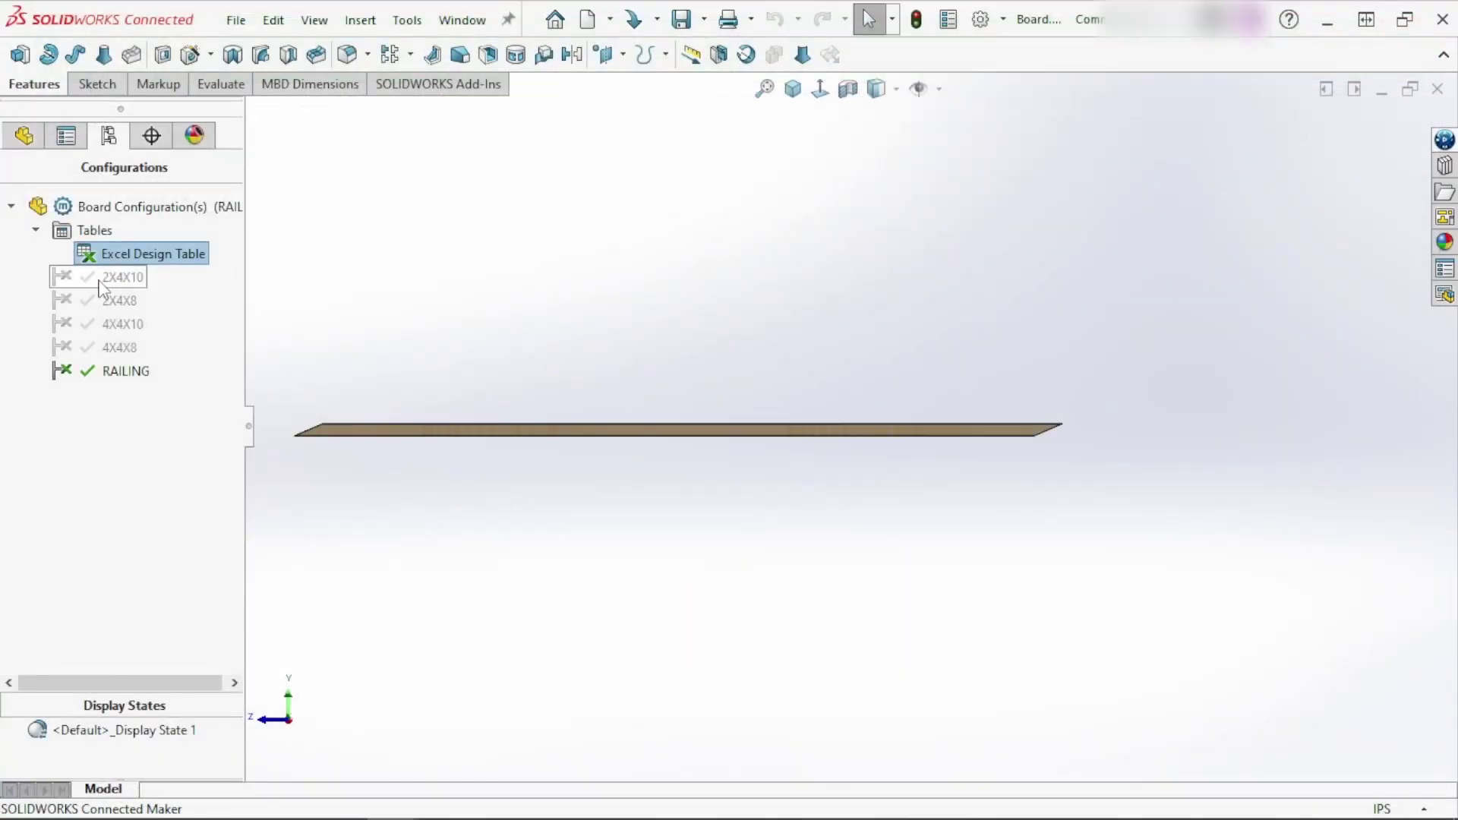
Activate the board's 2X4X8 configuration and place four copies of the Board part, set to 2X4X8, in the Deck assembly
{"action": "double_click", "coordinate": [110, 300]}
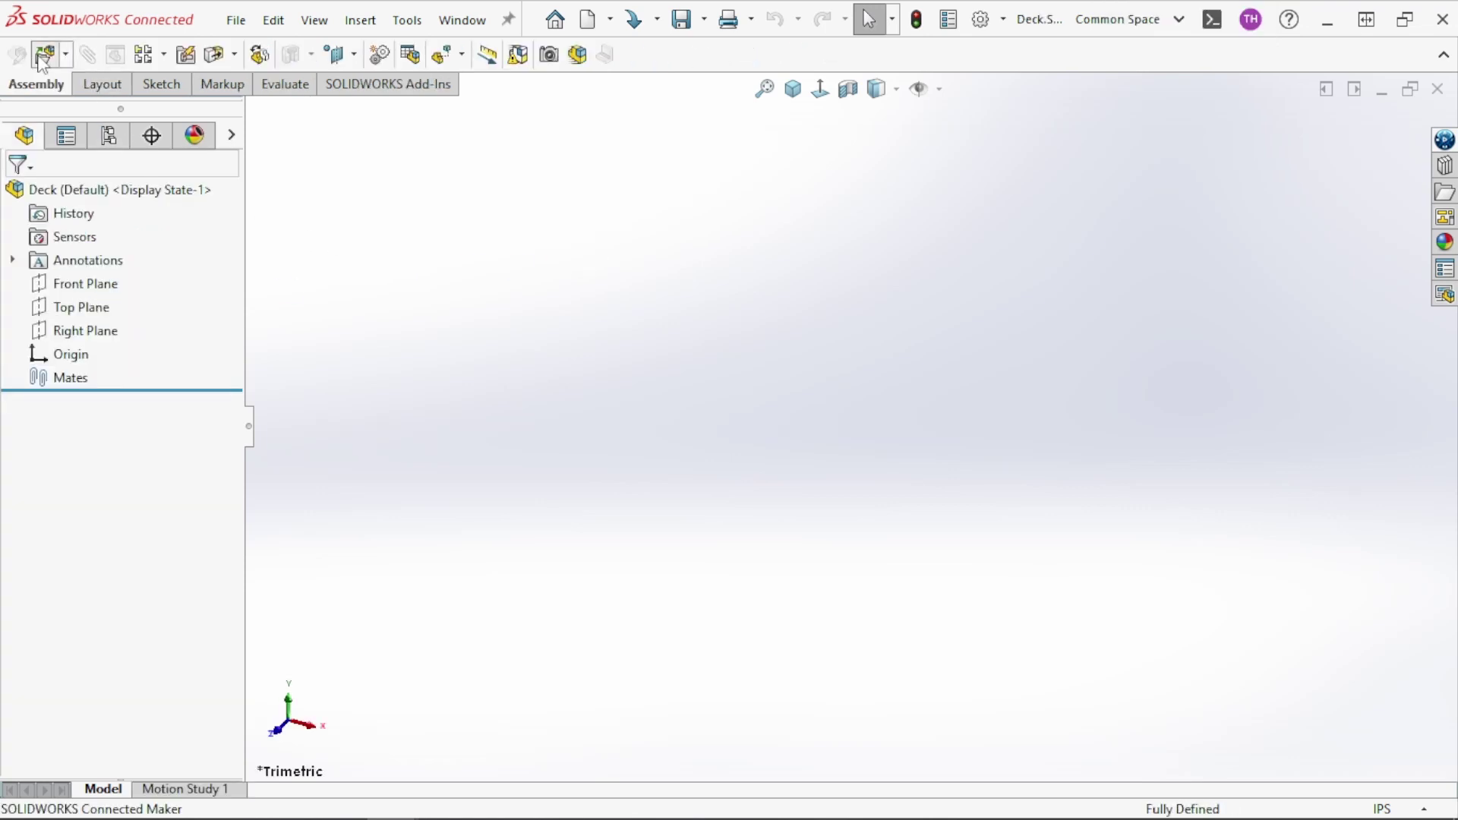
{"action": "left_click", "coordinate": [44, 55]}
{"action": "left_click", "coordinate": [42, 437]}
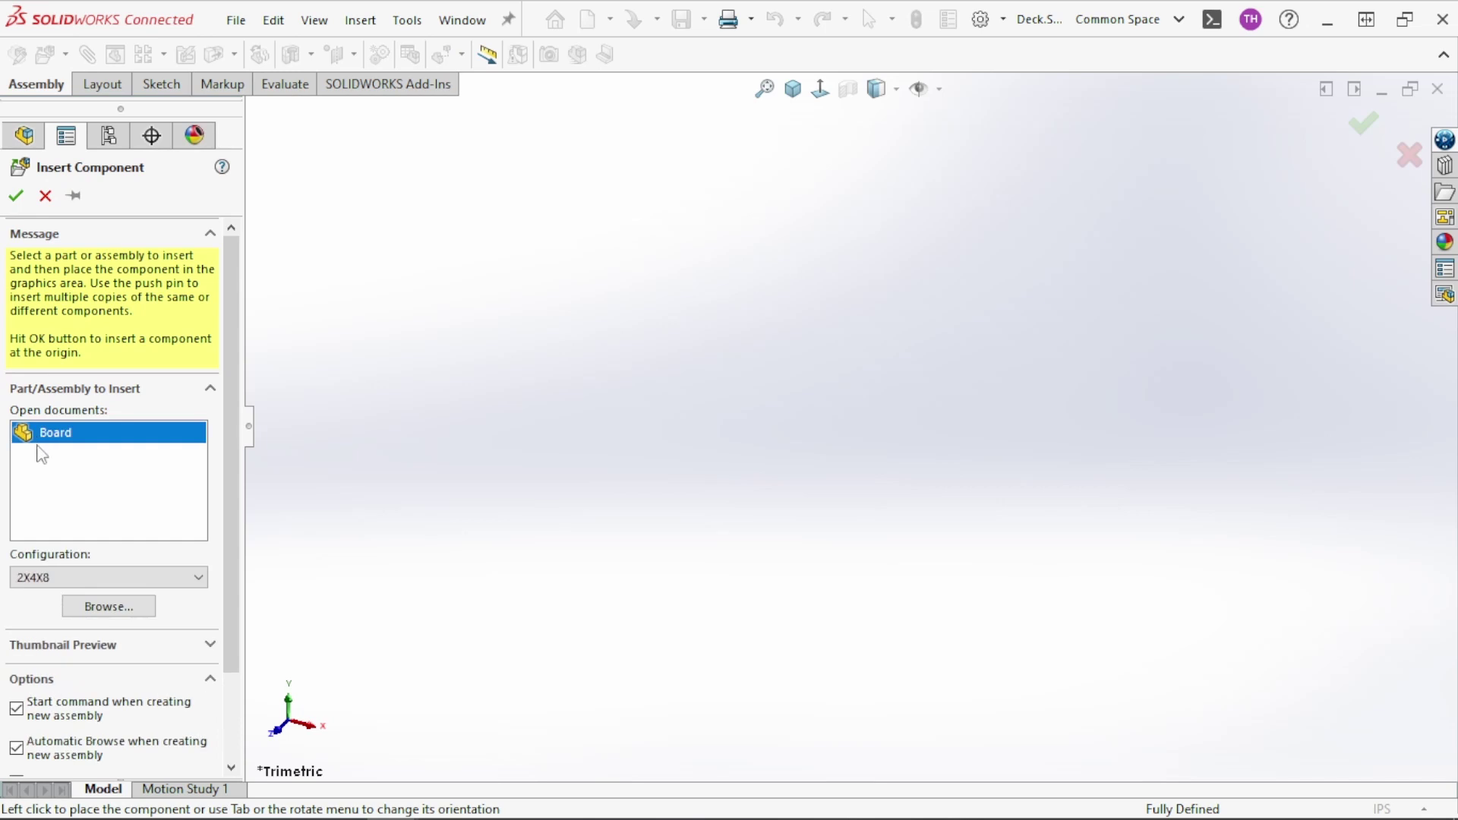
{"action": "left_click", "coordinate": [199, 579]}
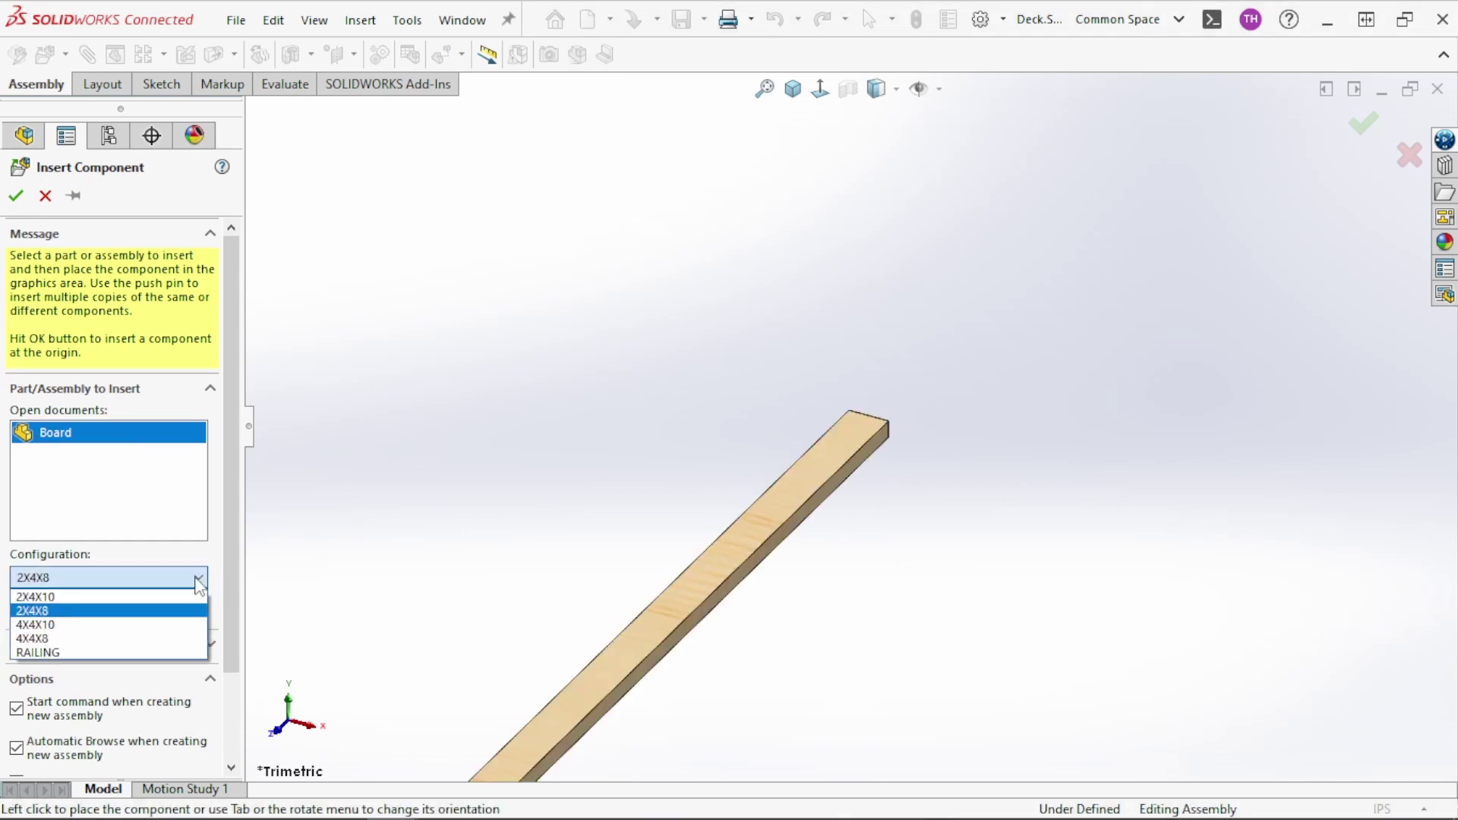
{"action": "left_click", "coordinate": [126, 593]}
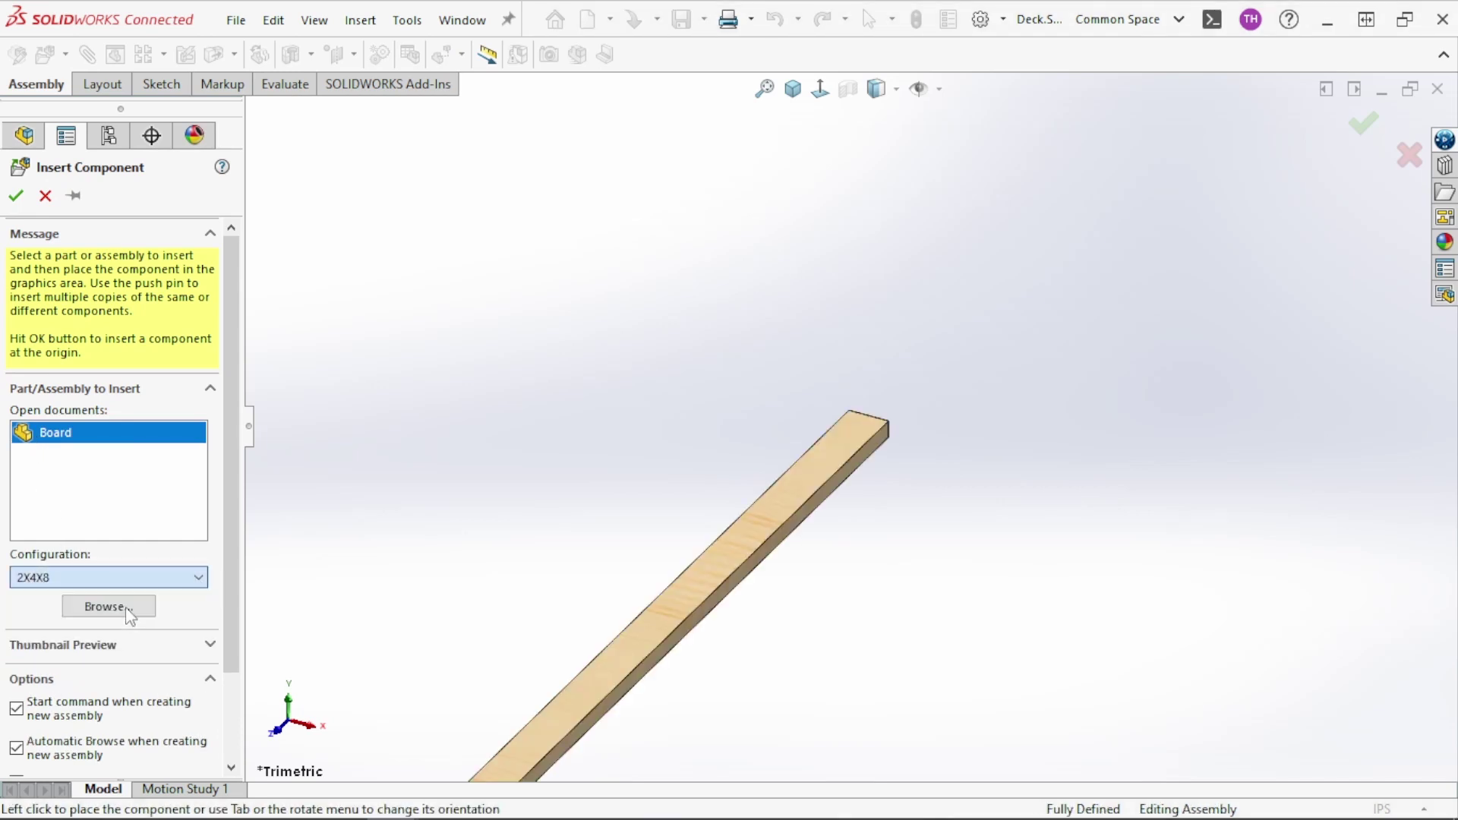
{"action": "left_click", "coordinate": [73, 198]}
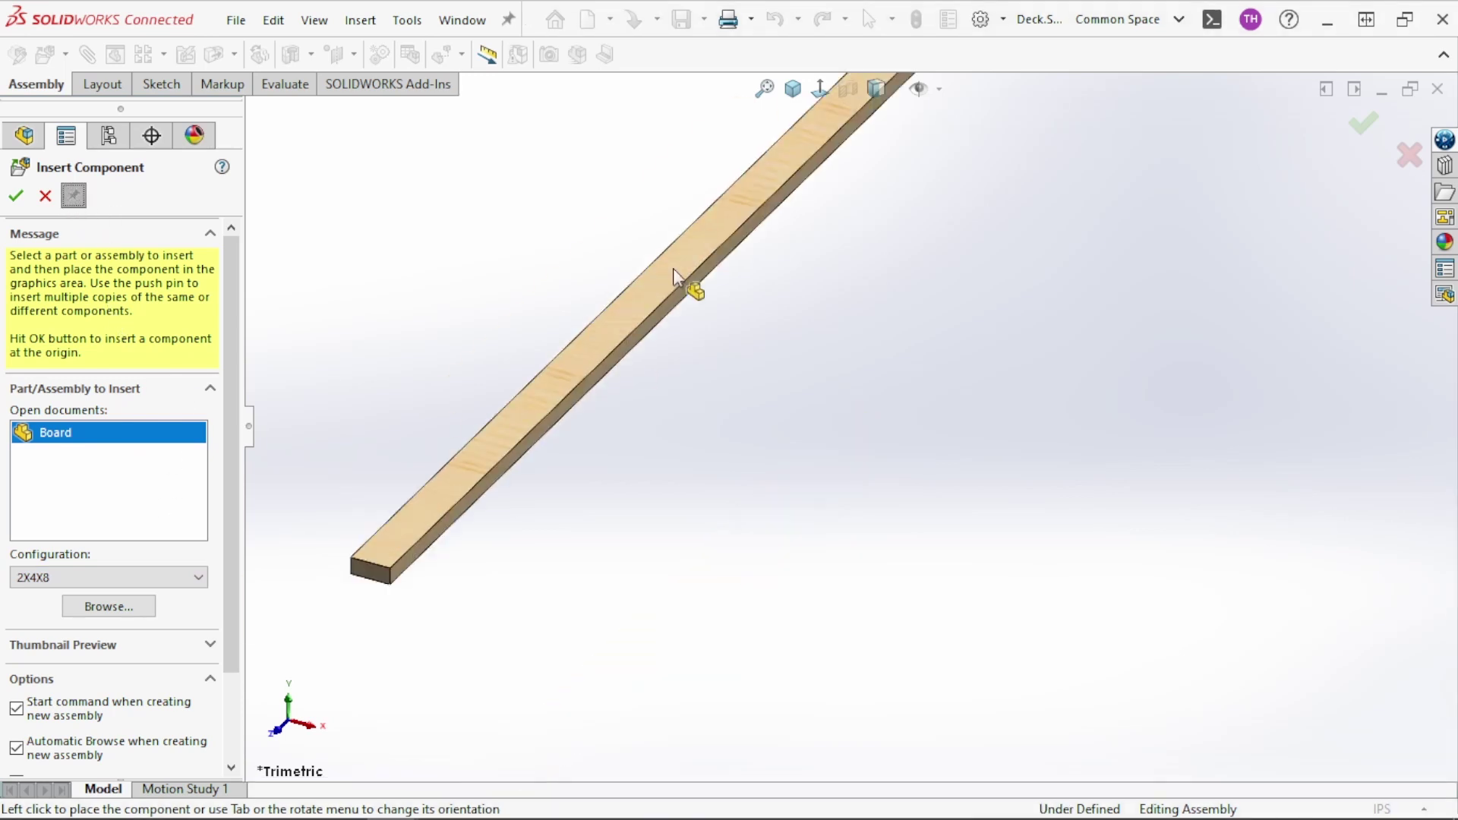
{"action": "left_click", "coordinate": [672, 383]}
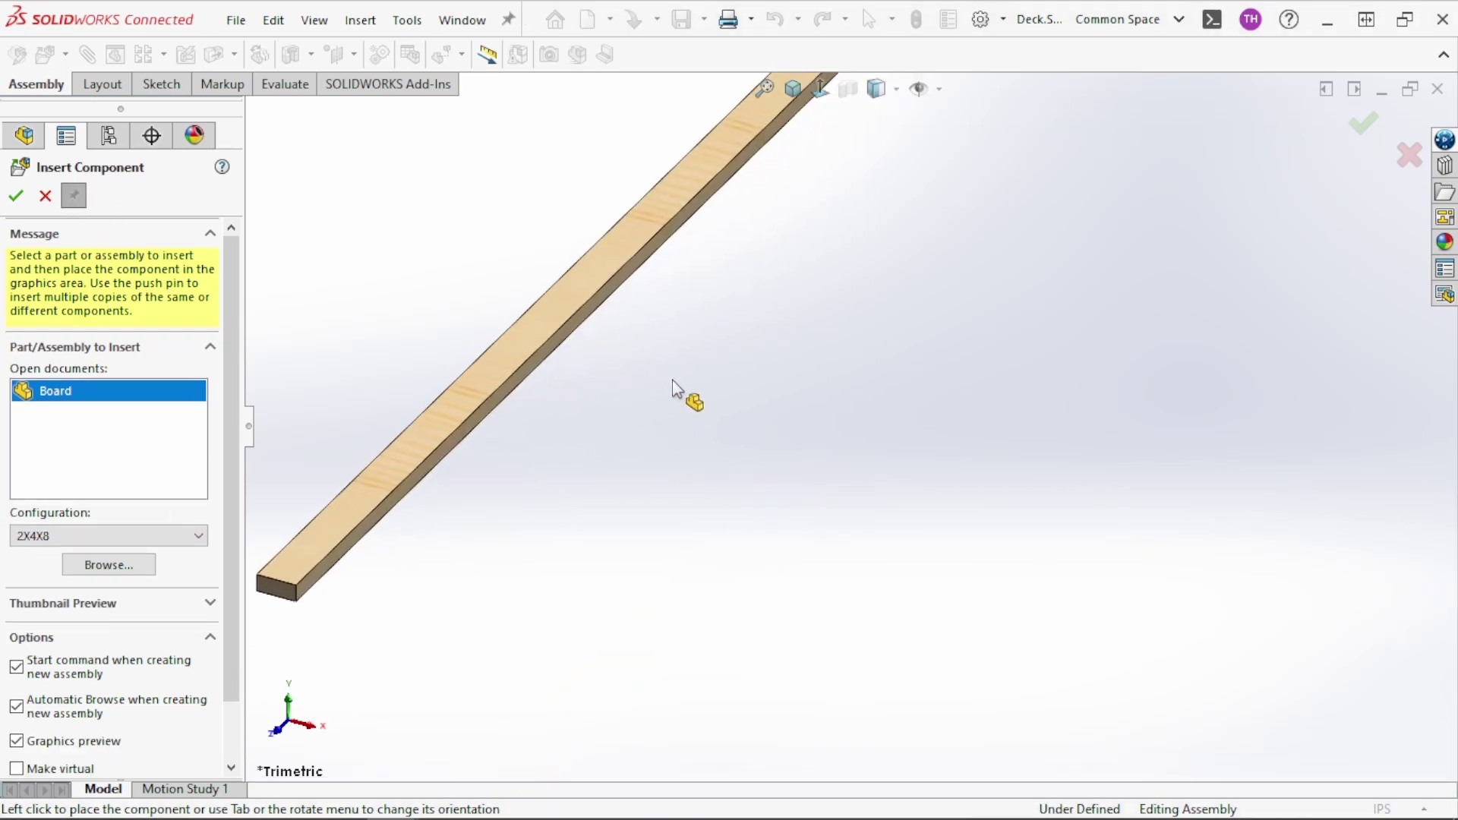
{"action": "scroll", "coordinate": [673, 386], "scroll_direction": "up", "scroll_amount": 5}
{"action": "key", "text": "ctrl+z"}
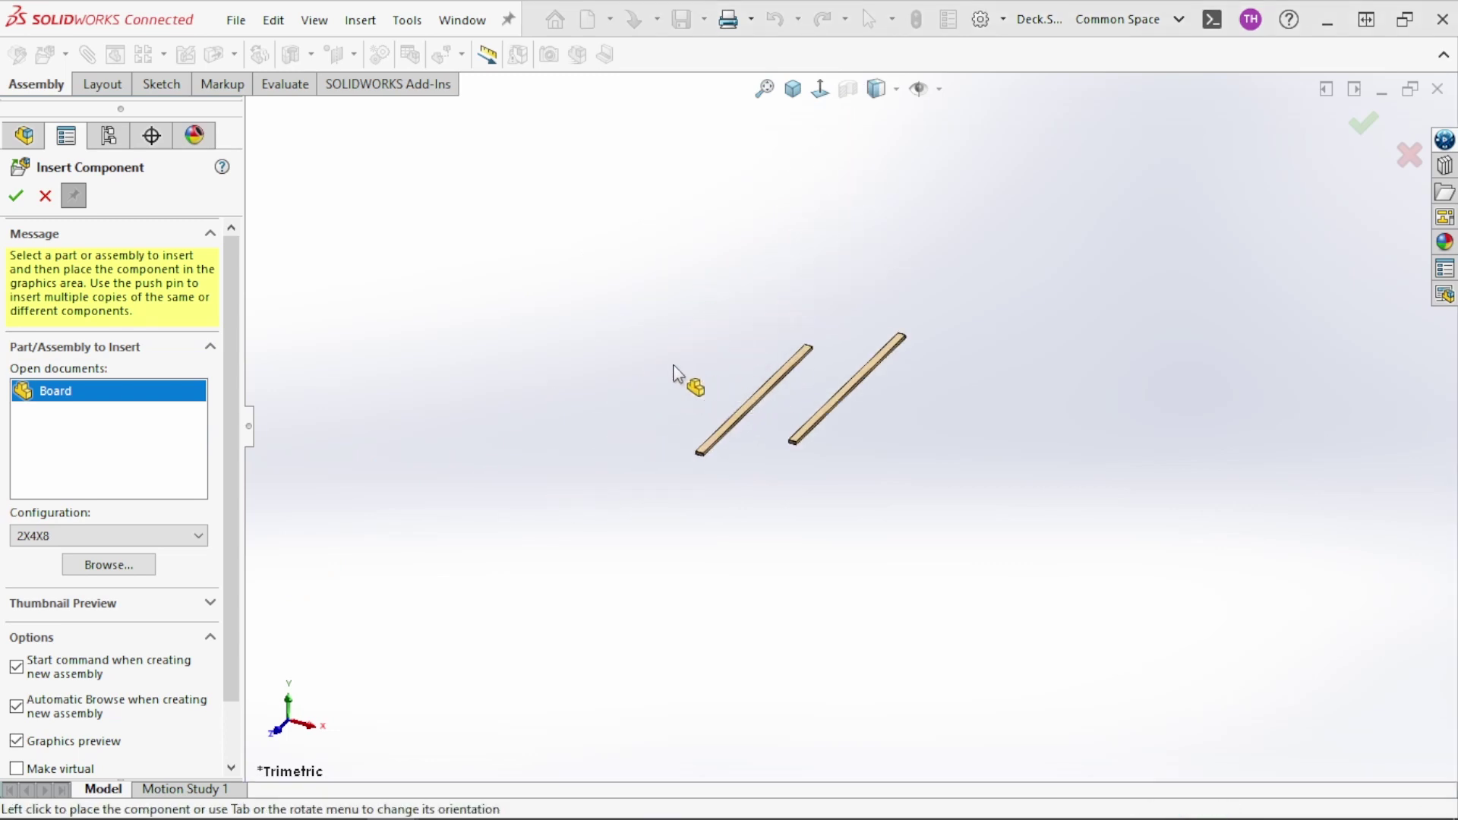
{"action": "left_click", "coordinate": [676, 382]}
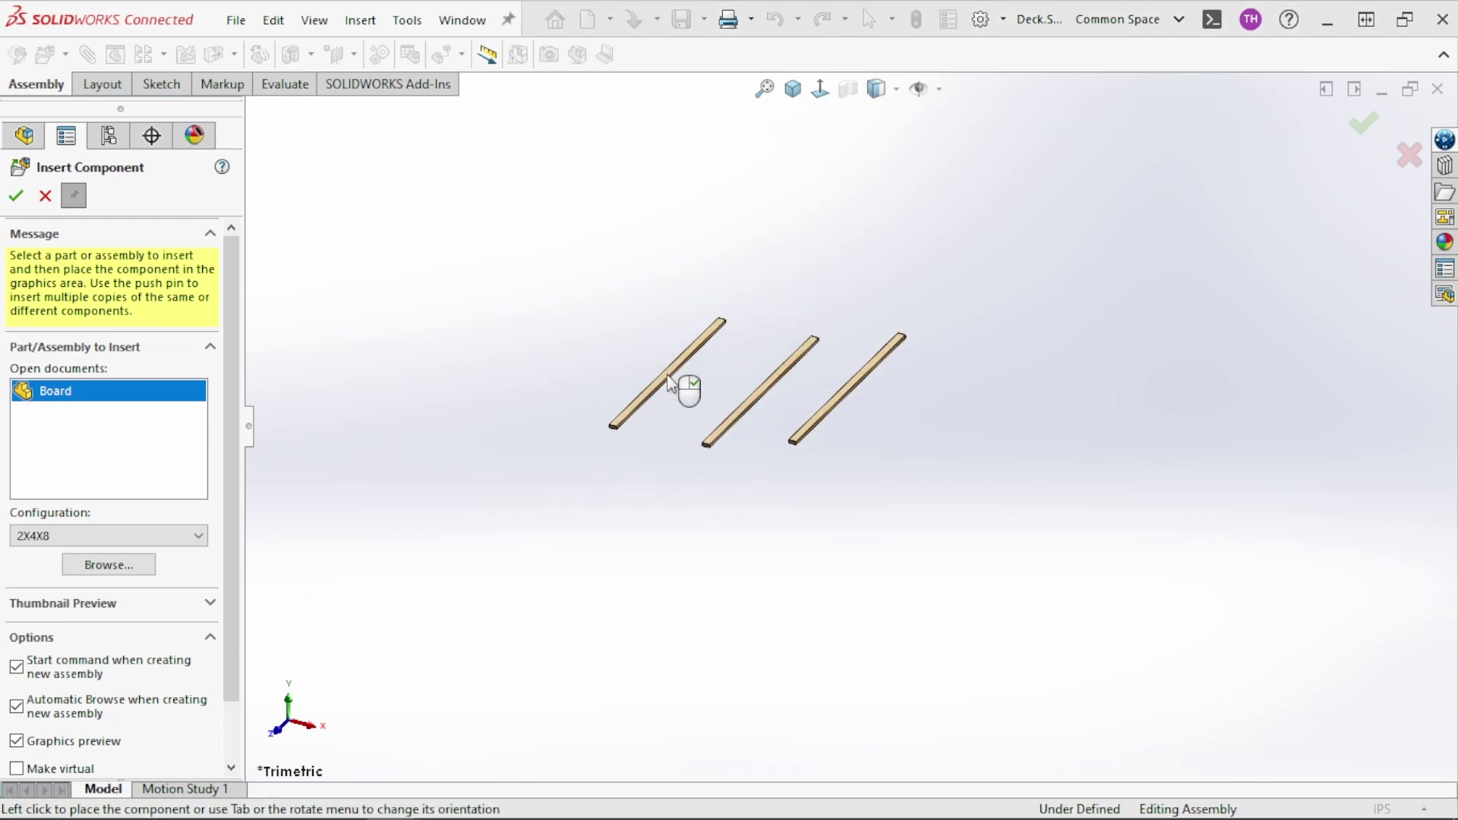
{"action": "left_click", "coordinate": [575, 367]}
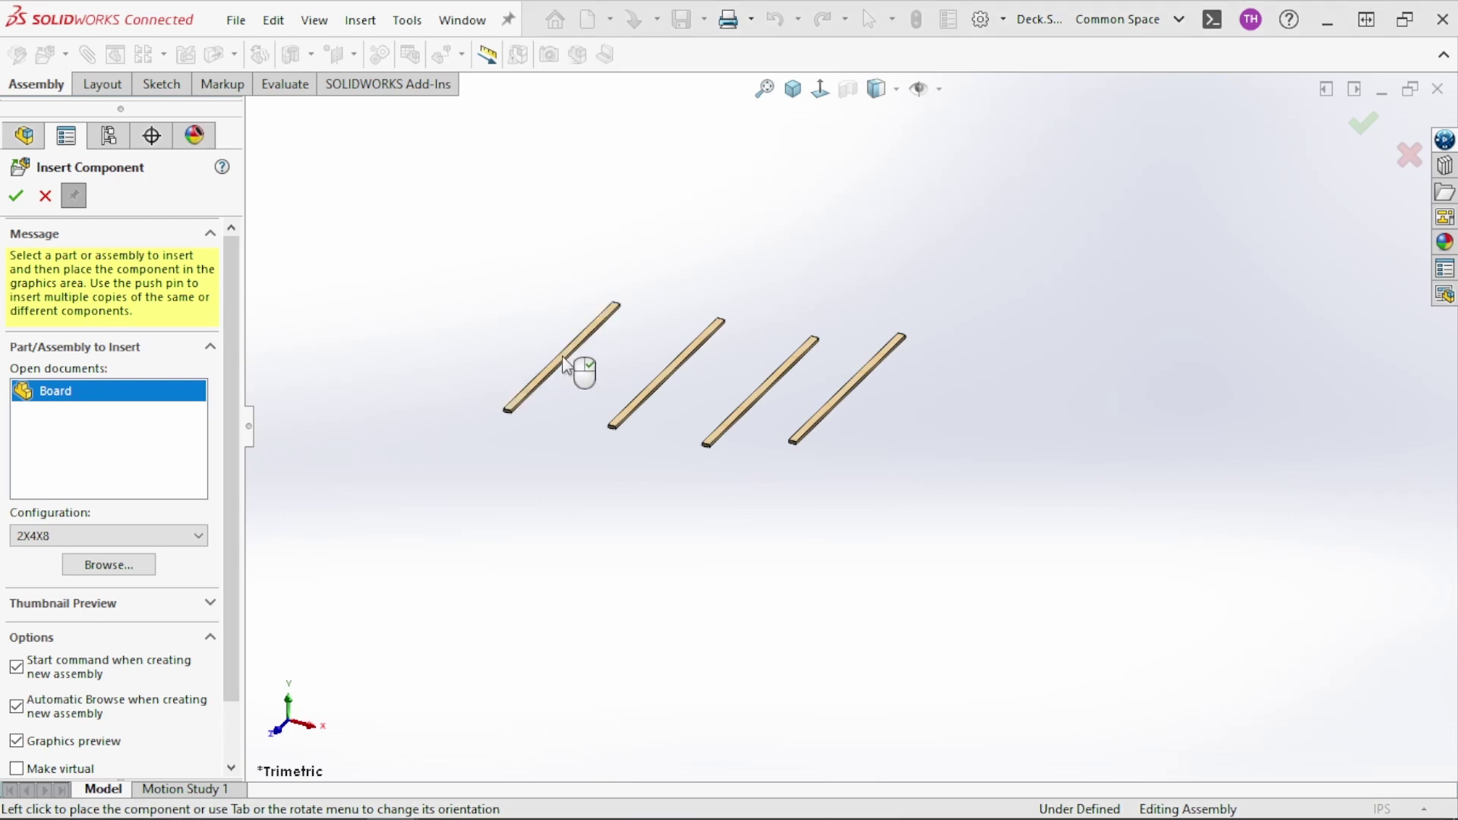
{"action": "left_click", "coordinate": [16, 197]}
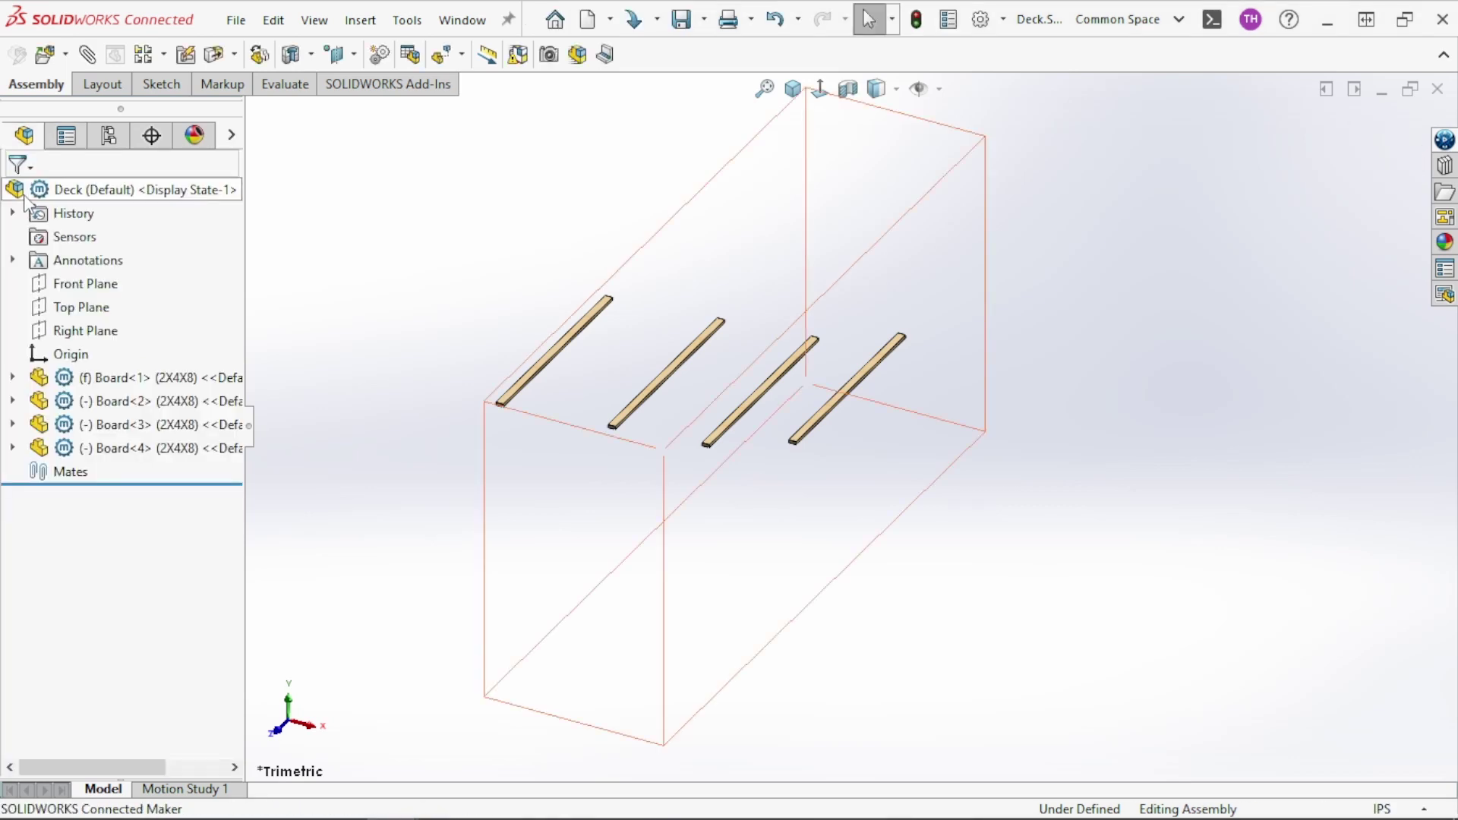
Switch the second board, Board<2>, to the 2X4X10 configuration and the third board, Board<3>, to 4X4X10
{"action": "right_click", "coordinate": [170, 408]}
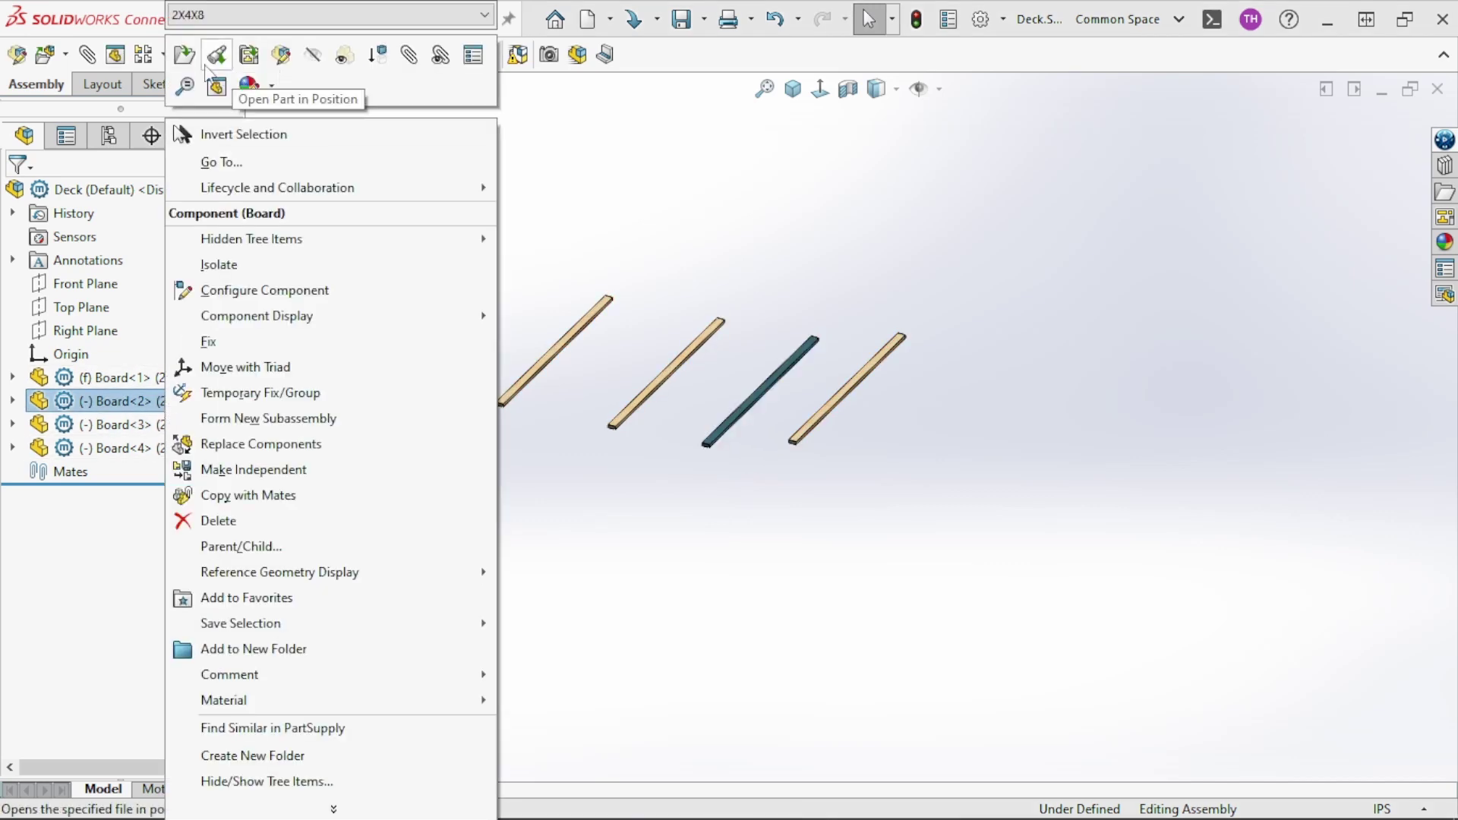
{"action": "left_click", "coordinate": [322, 16]}
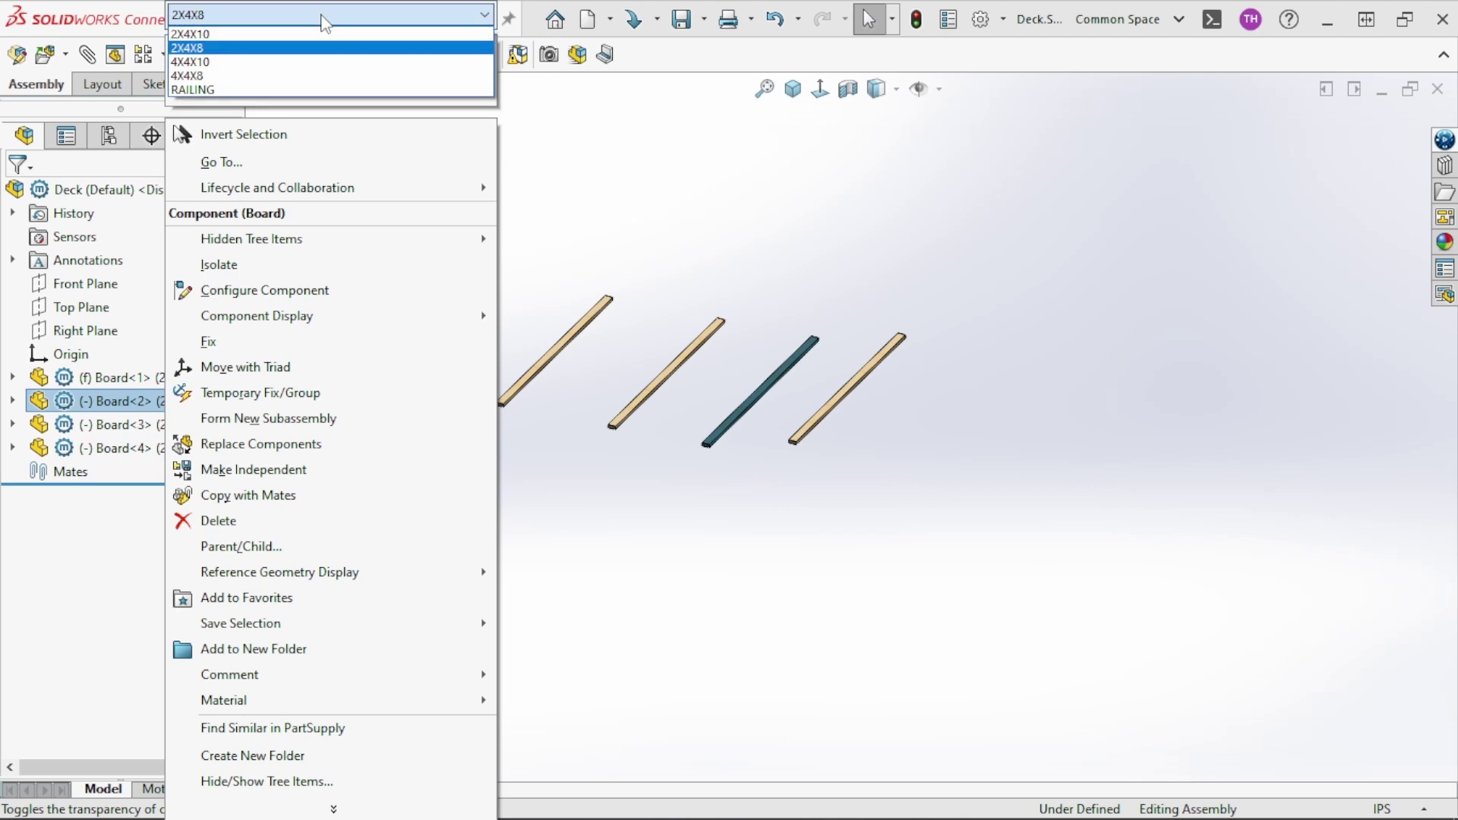
{"action": "left_click", "coordinate": [318, 38]}
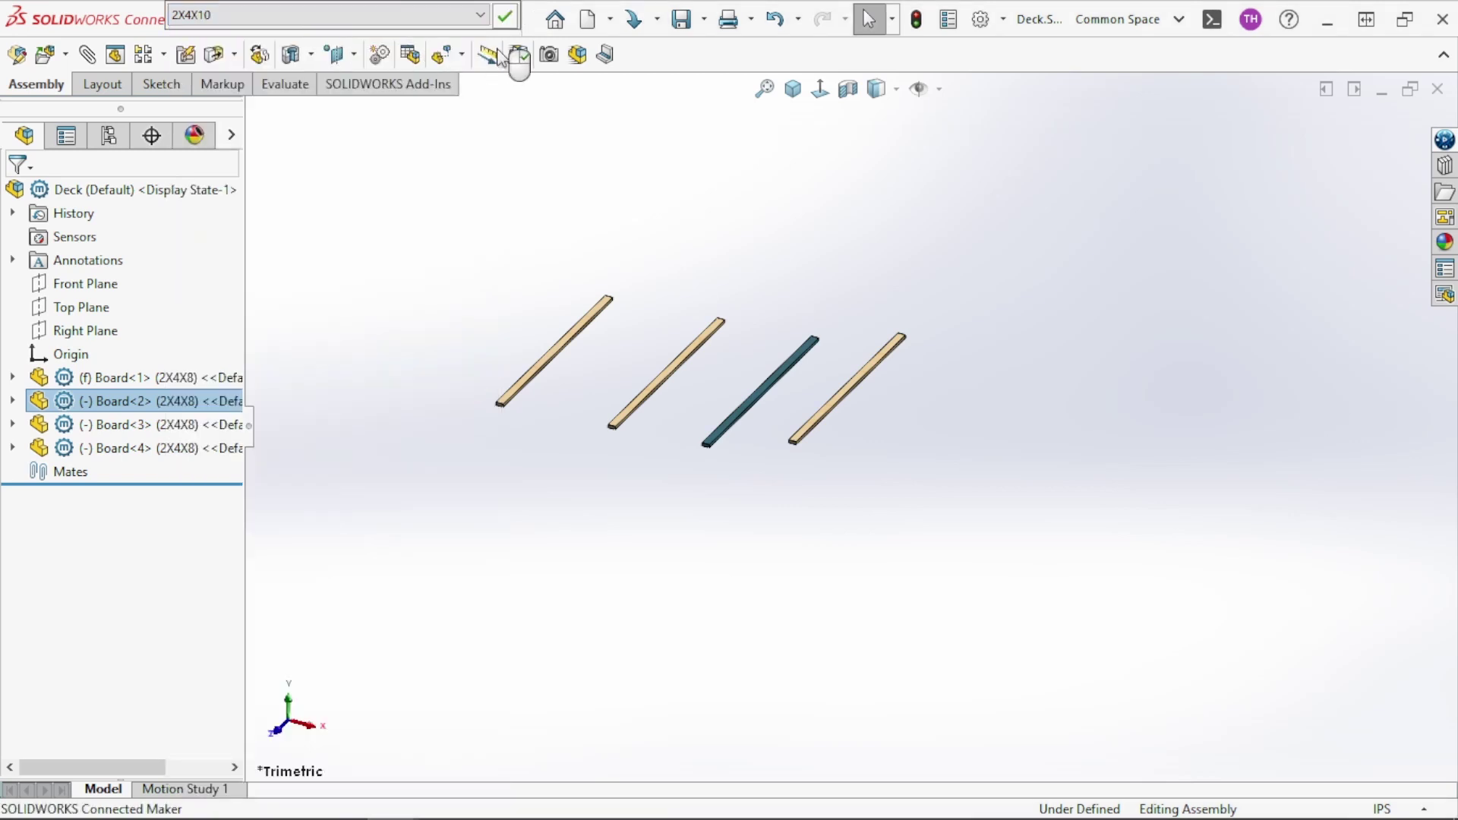
{"action": "left_click", "coordinate": [504, 17]}
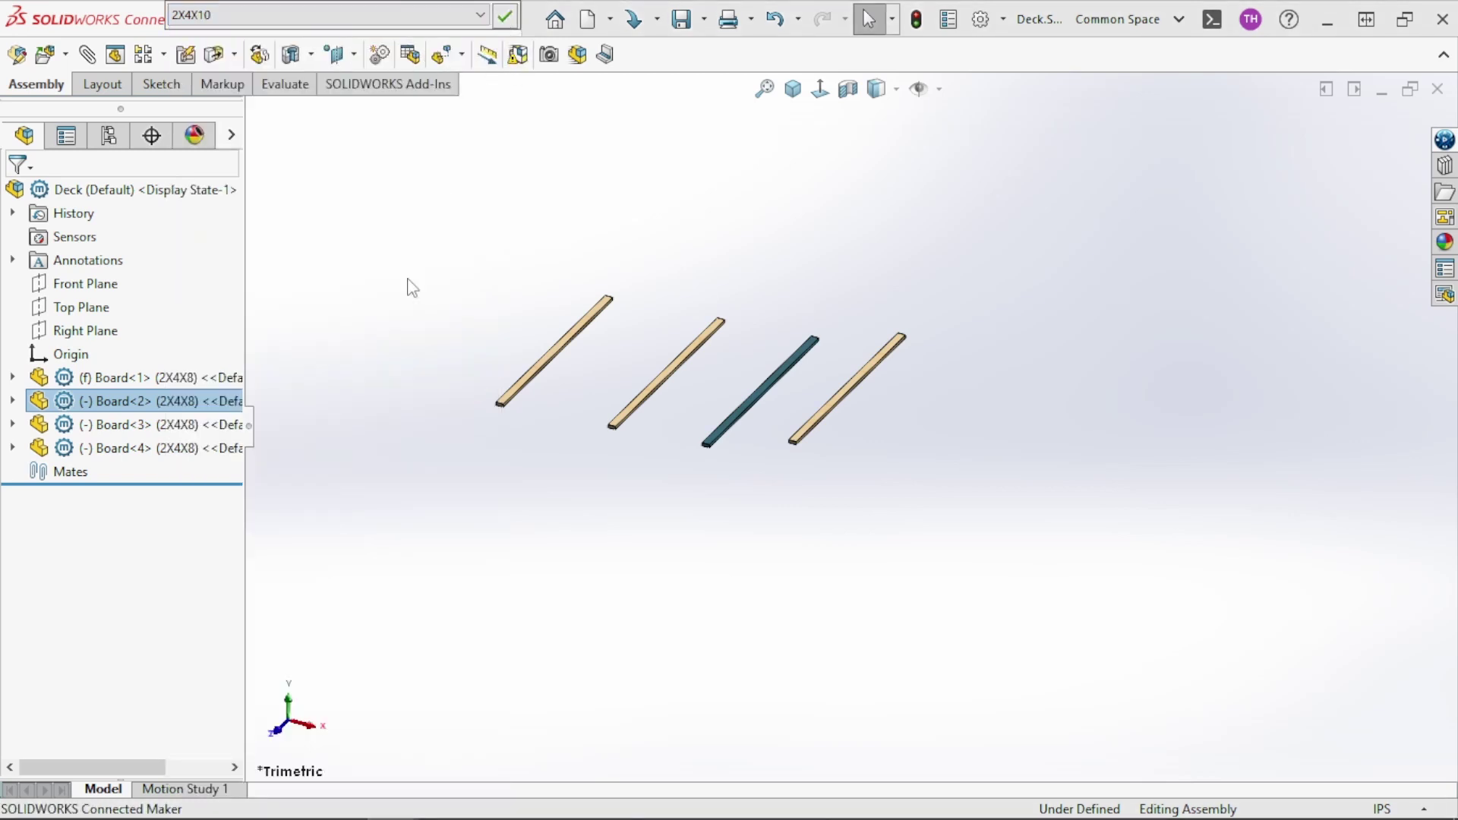
{"action": "left_click", "coordinate": [174, 424]}
{"action": "left_click", "coordinate": [515, 319]}
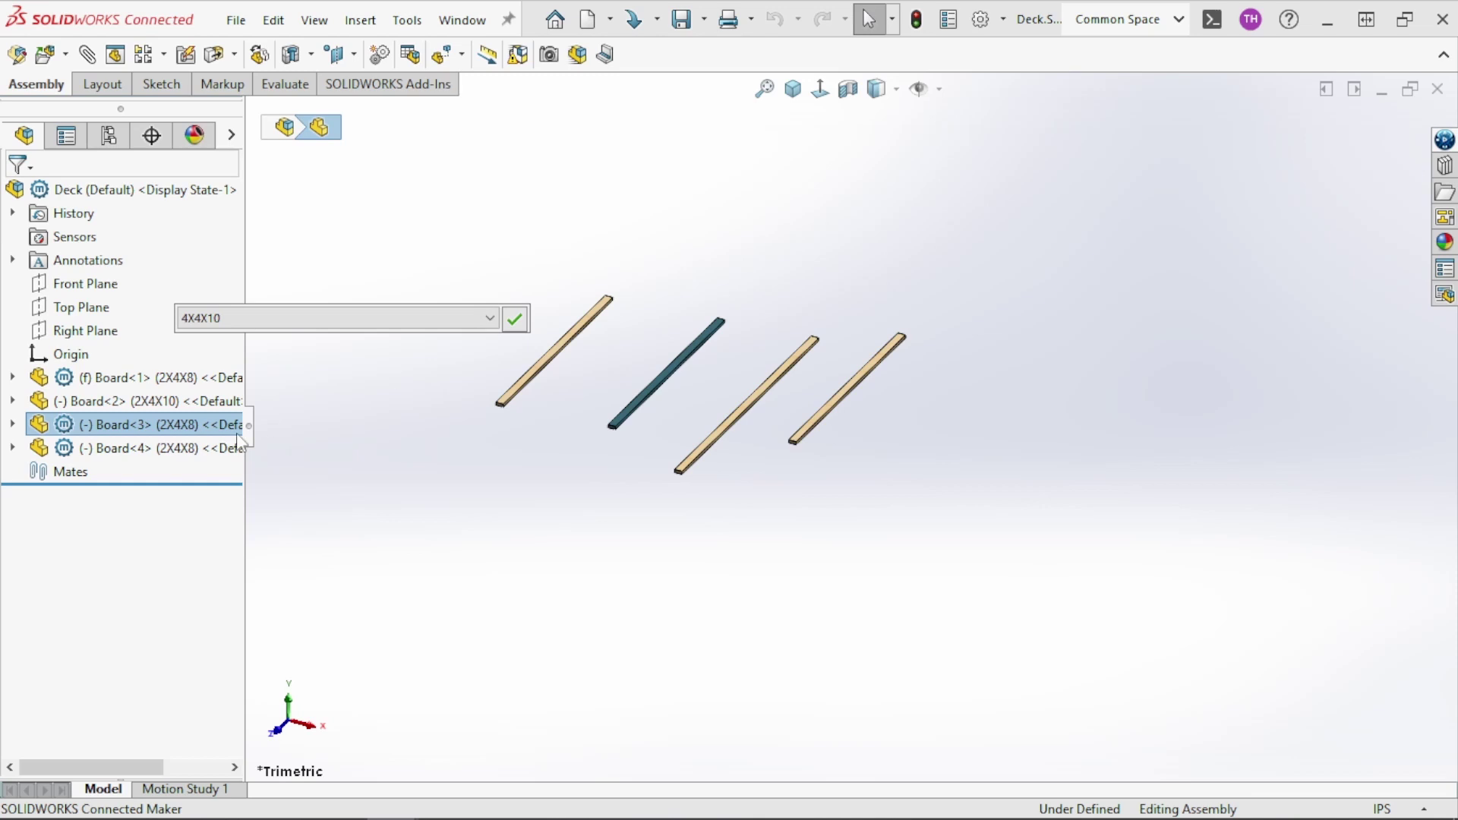
Switch the fourth board, Board<4>, to the RAILING configuration and inspect its angled ends
{"action": "left_click", "coordinate": [166, 448]}
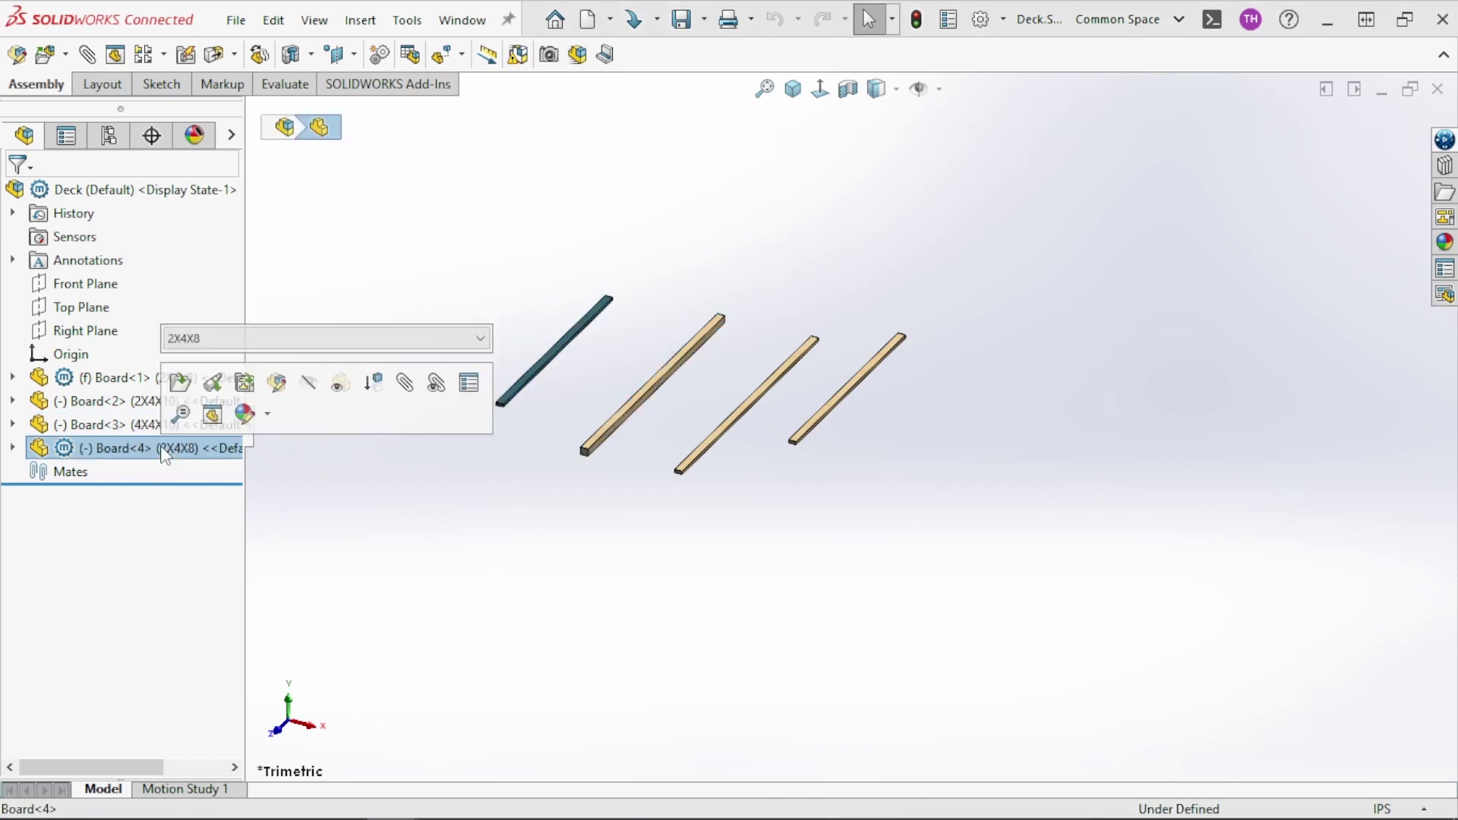
{"action": "left_click", "coordinate": [316, 339]}
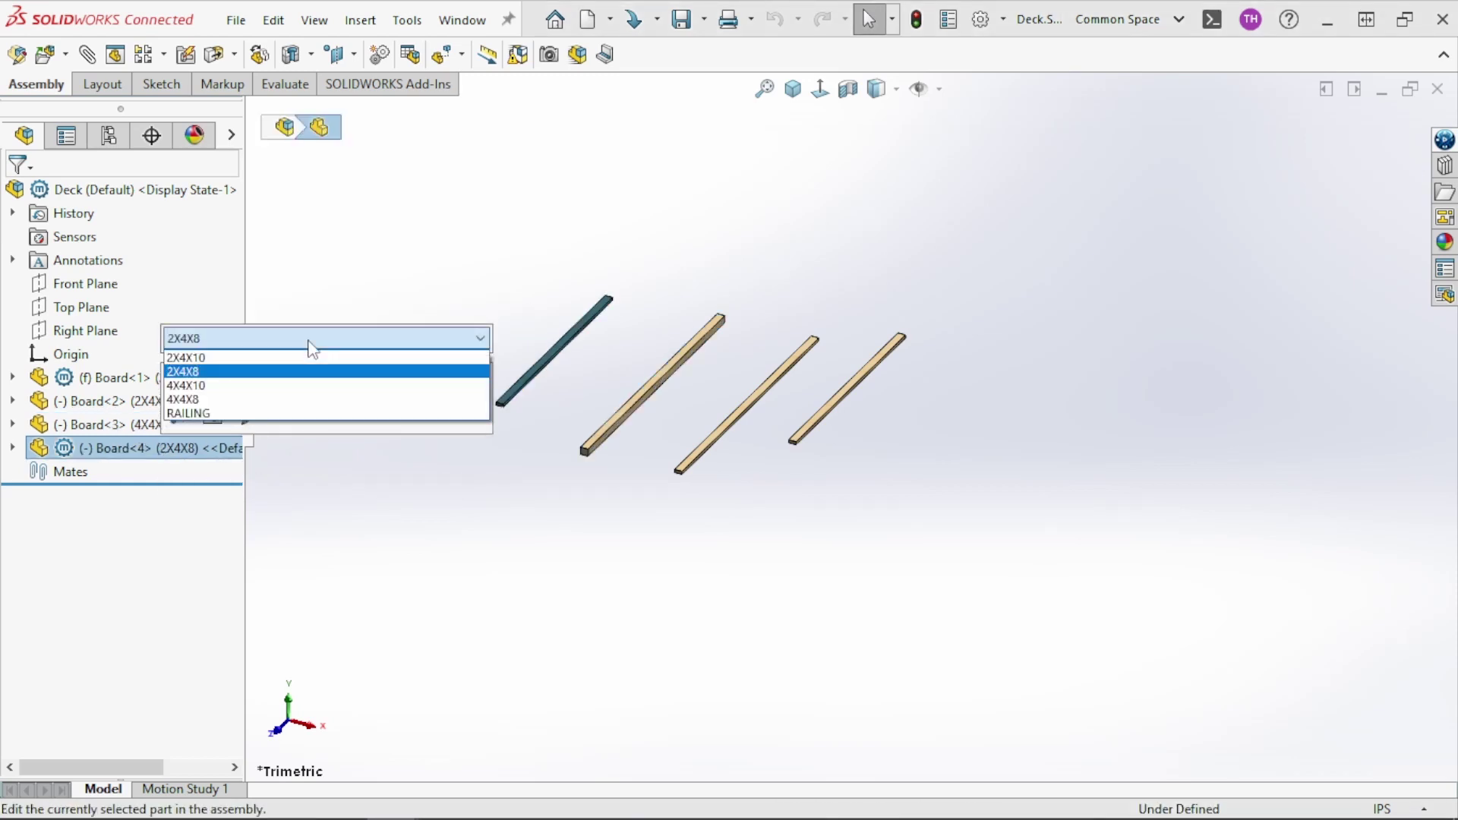
{"action": "left_click", "coordinate": [276, 416]}
{"action": "left_click", "coordinate": [501, 339]}
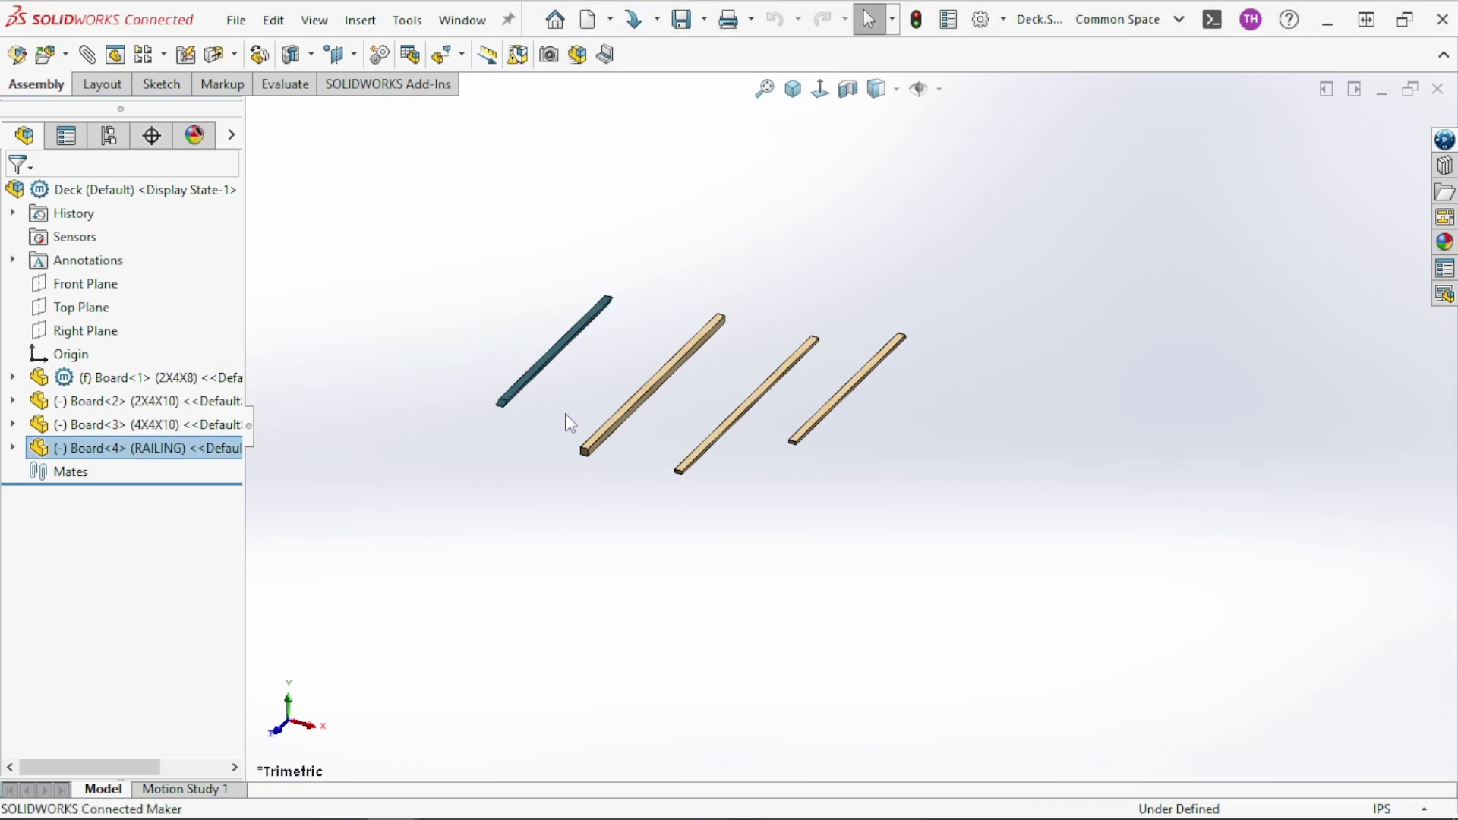
{"action": "scroll", "coordinate": [584, 418], "scroll_direction": "down", "scroll_amount": 5}
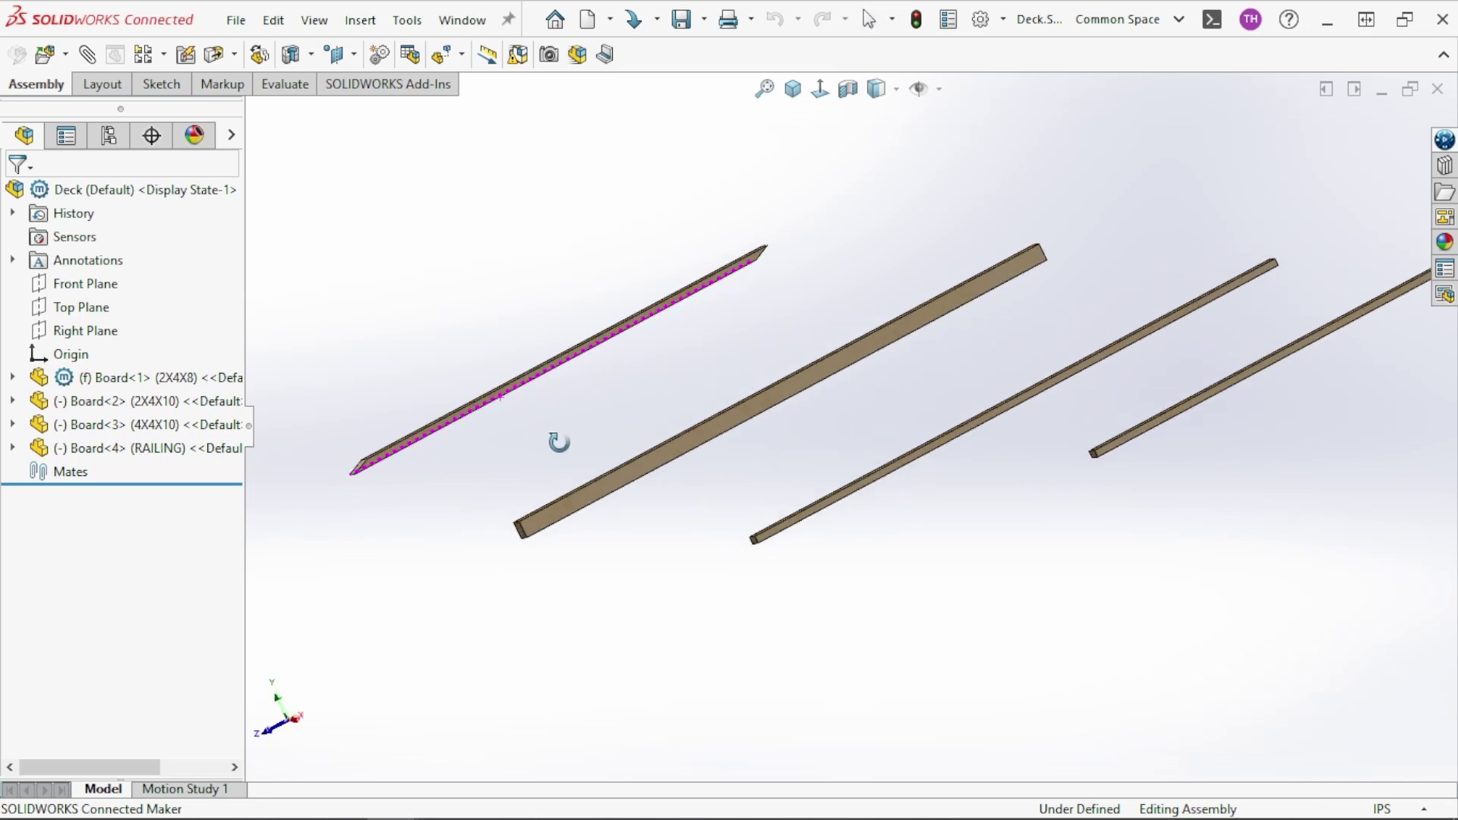
Switch from the Deck assembly to the Board part and delete its Excel design table
{"action": "middle_click_drag", "start_coordinate": [559, 442], "coordinate": [651, 481]}
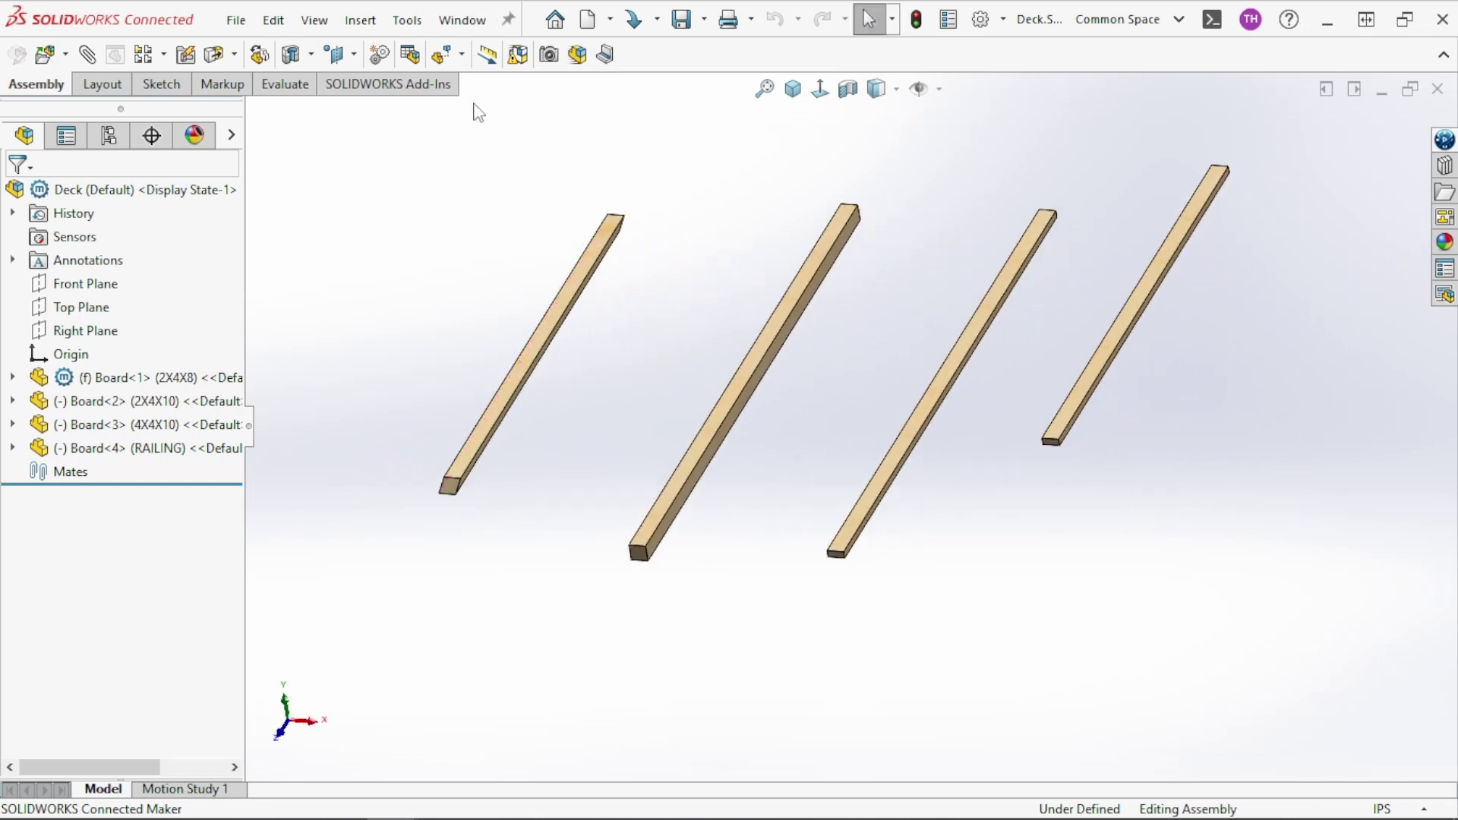
{"action": "left_click", "coordinate": [473, 19]}
{"action": "left_click", "coordinate": [519, 293]}
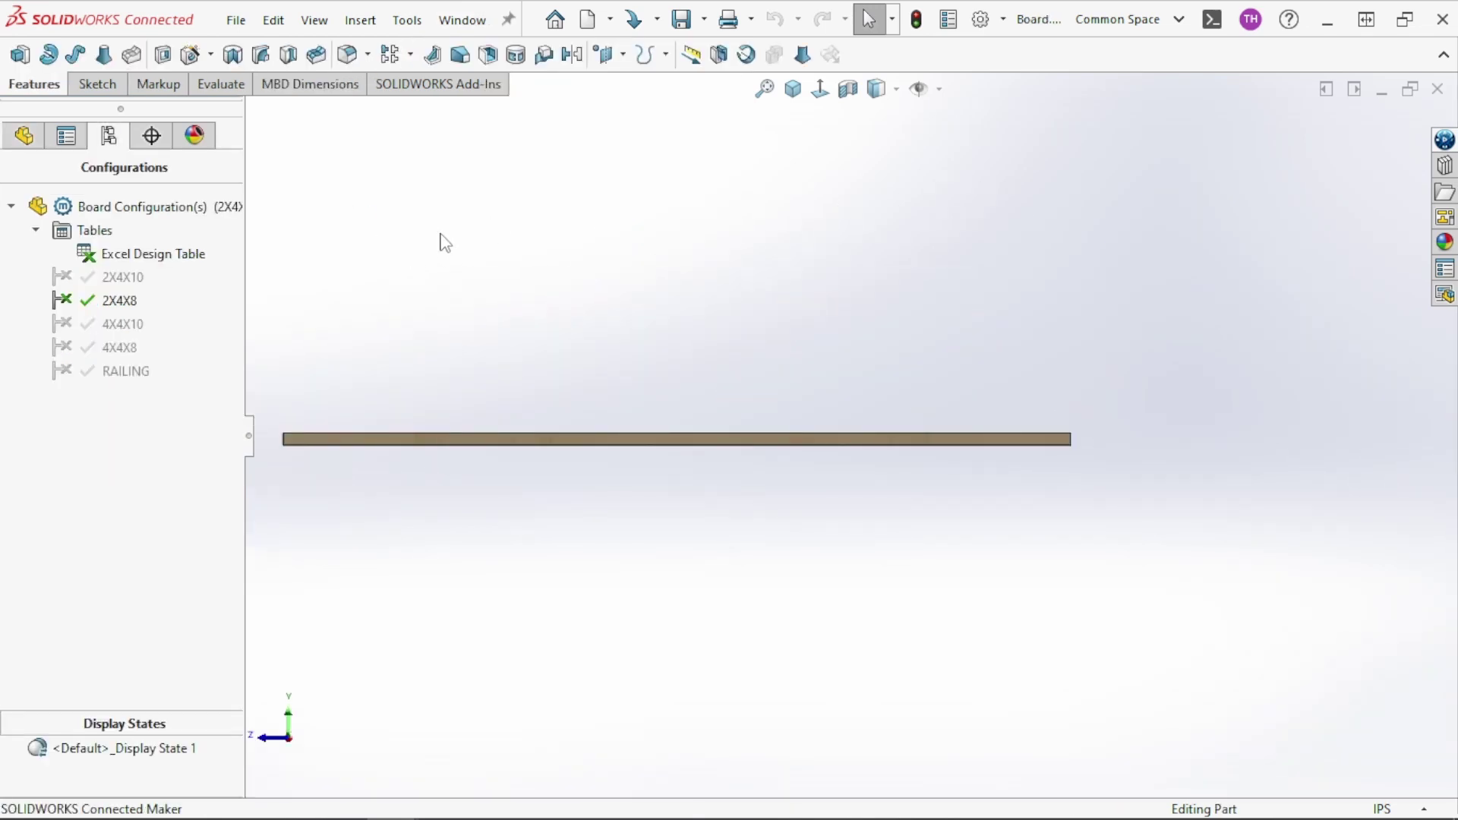
{"action": "key", "text": "ctrl+7"}
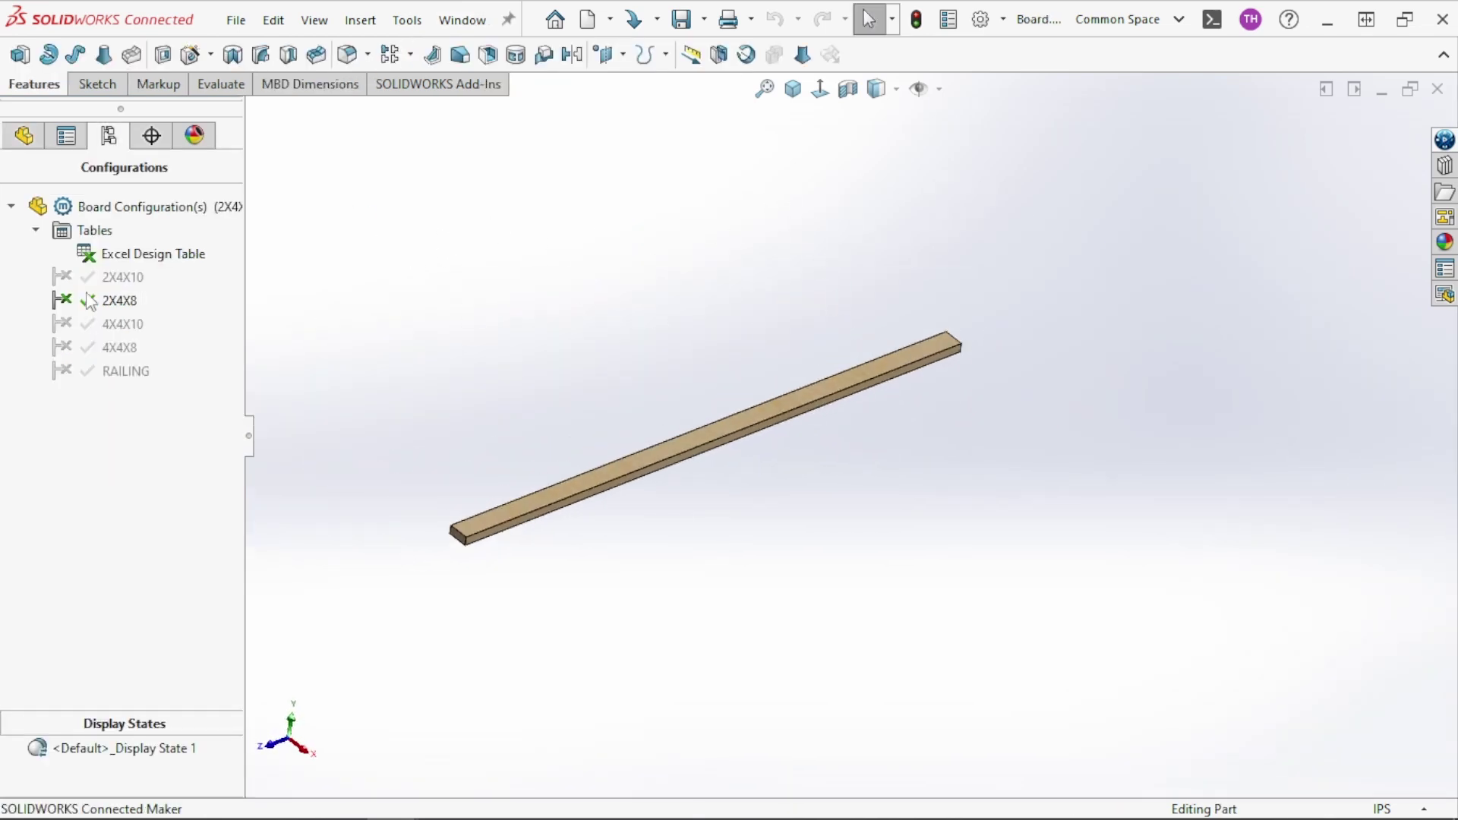
{"action": "right_click", "coordinate": [140, 256]}
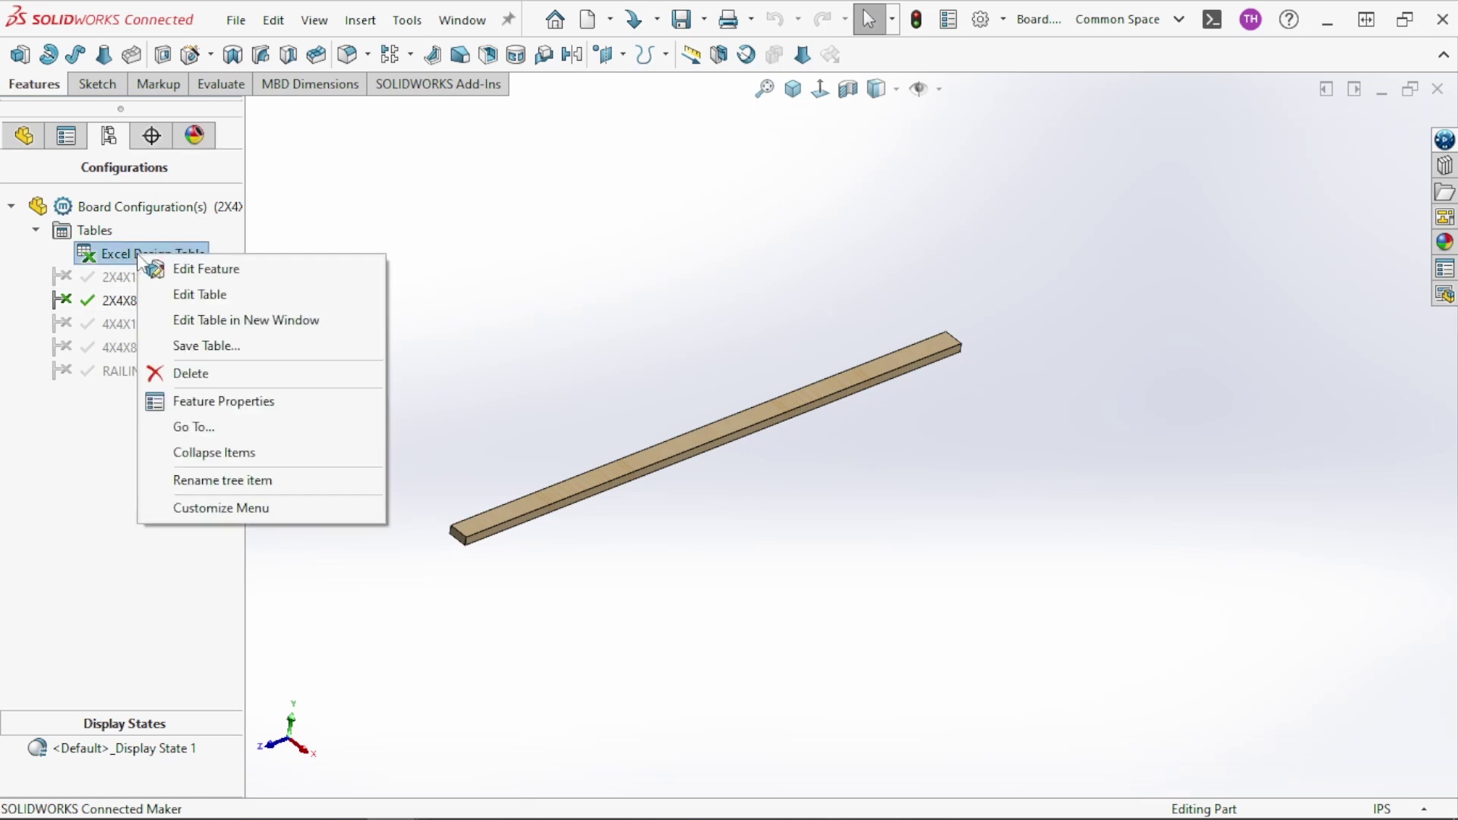
{"action": "left_click", "coordinate": [199, 374]}
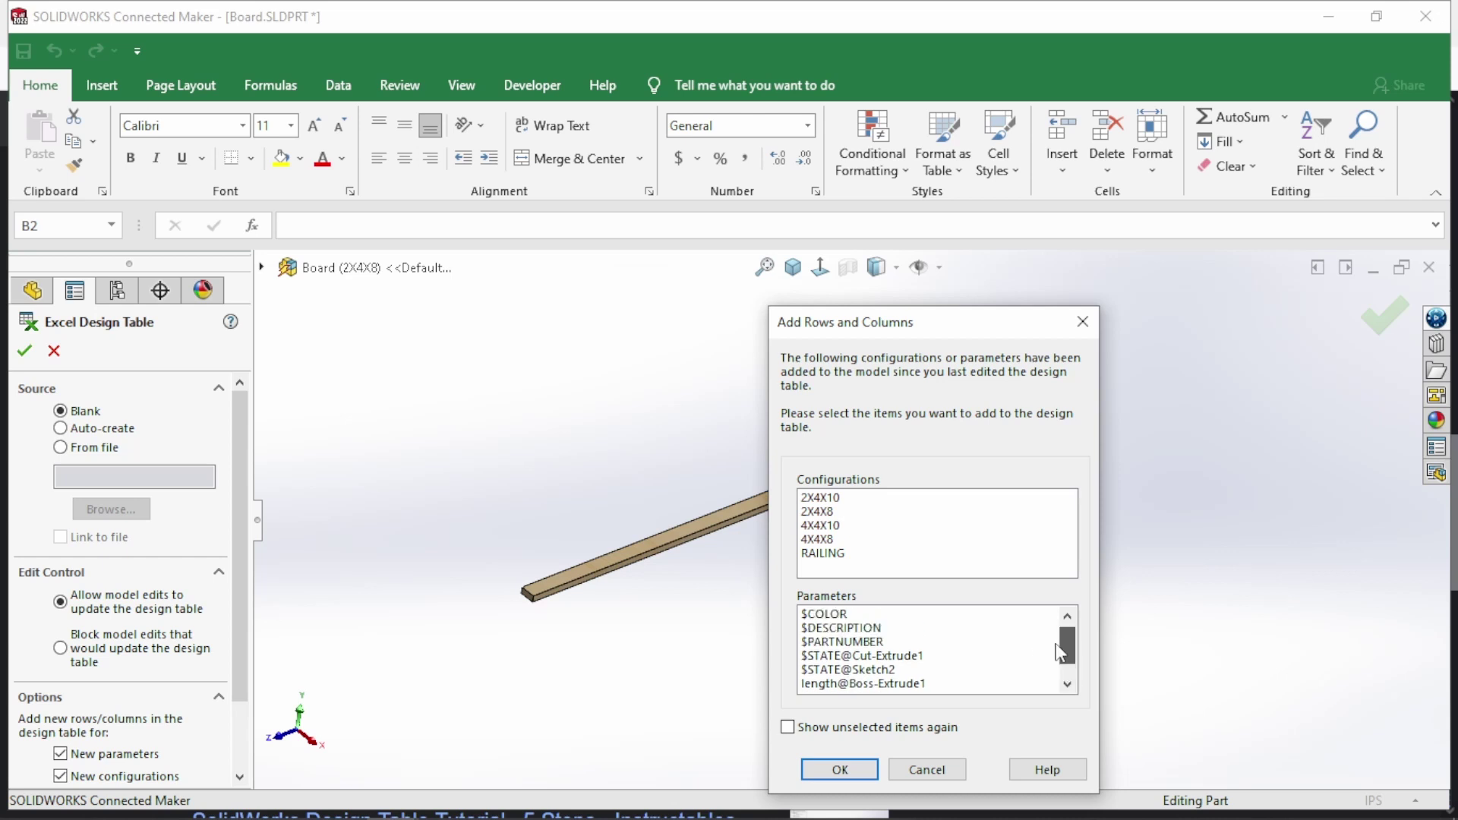
Add the 2X4X10, 2X4X8, 4X4X10, 4X4X8 and RAILING configurations as rows of the blank design table, with unselected items shown again
{"action": "mouse_move", "coordinate": [1061, 621]}
{"action": "left_mouse_down"}
{"action": "mouse_move", "coordinate": [1076, 665]}
{"action": "mouse_move", "coordinate": [1072, 642]}
{"action": "left_mouse_up"}
{"action": "left_click", "coordinate": [822, 498]}
{"action": "left_click", "coordinate": [846, 553], "text": "shift"}
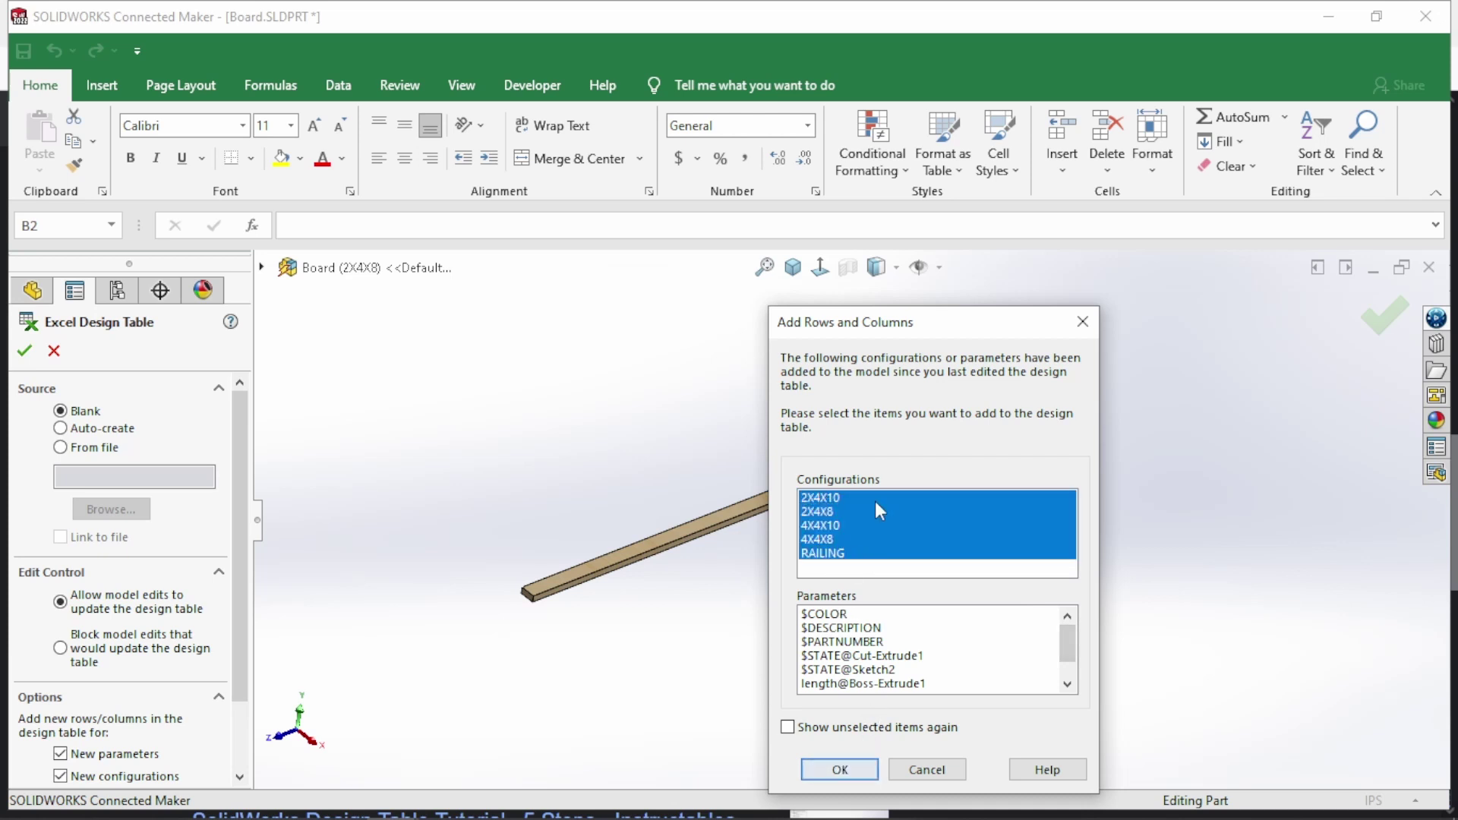
{"action": "left_click", "coordinate": [788, 727]}
{"action": "left_click", "coordinate": [843, 771]}
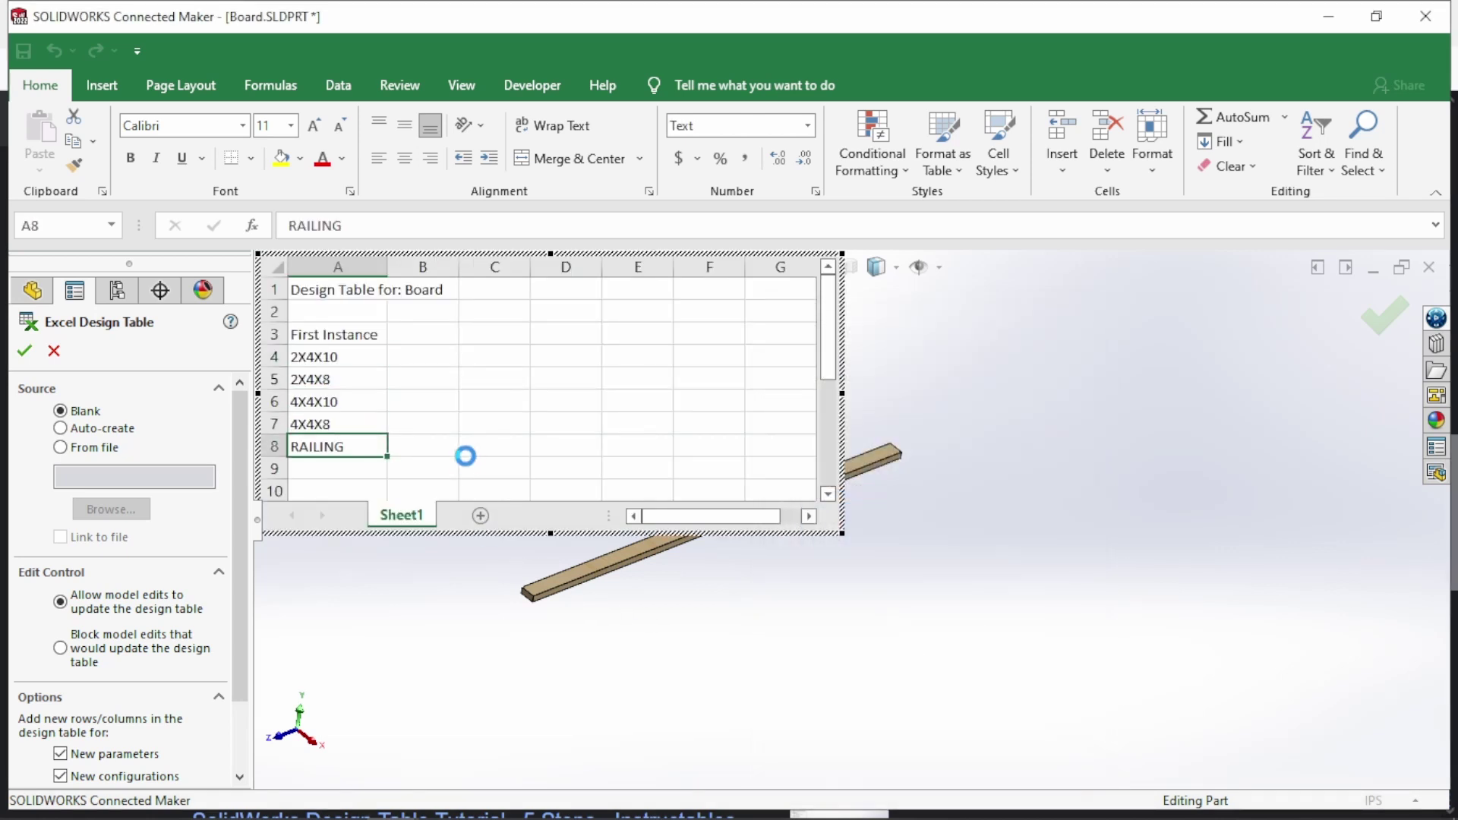
Starting at cell B2, add columns for the Boss-Extrude1 state and its length dimension to the design table
{"action": "left_click", "coordinate": [405, 316]}
{"action": "left_click", "coordinate": [382, 593]}
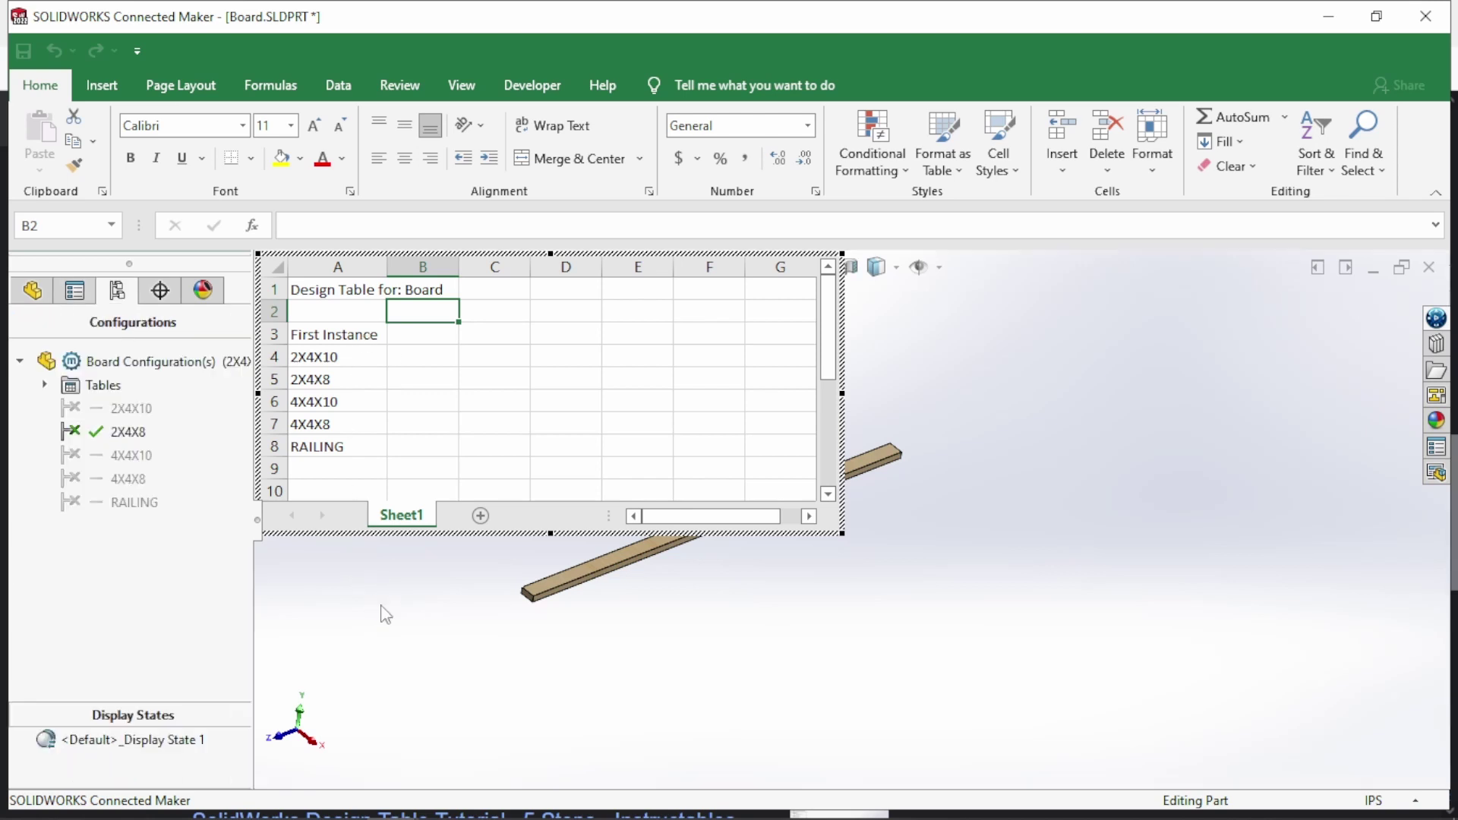
{"action": "left_click", "coordinate": [32, 290]}
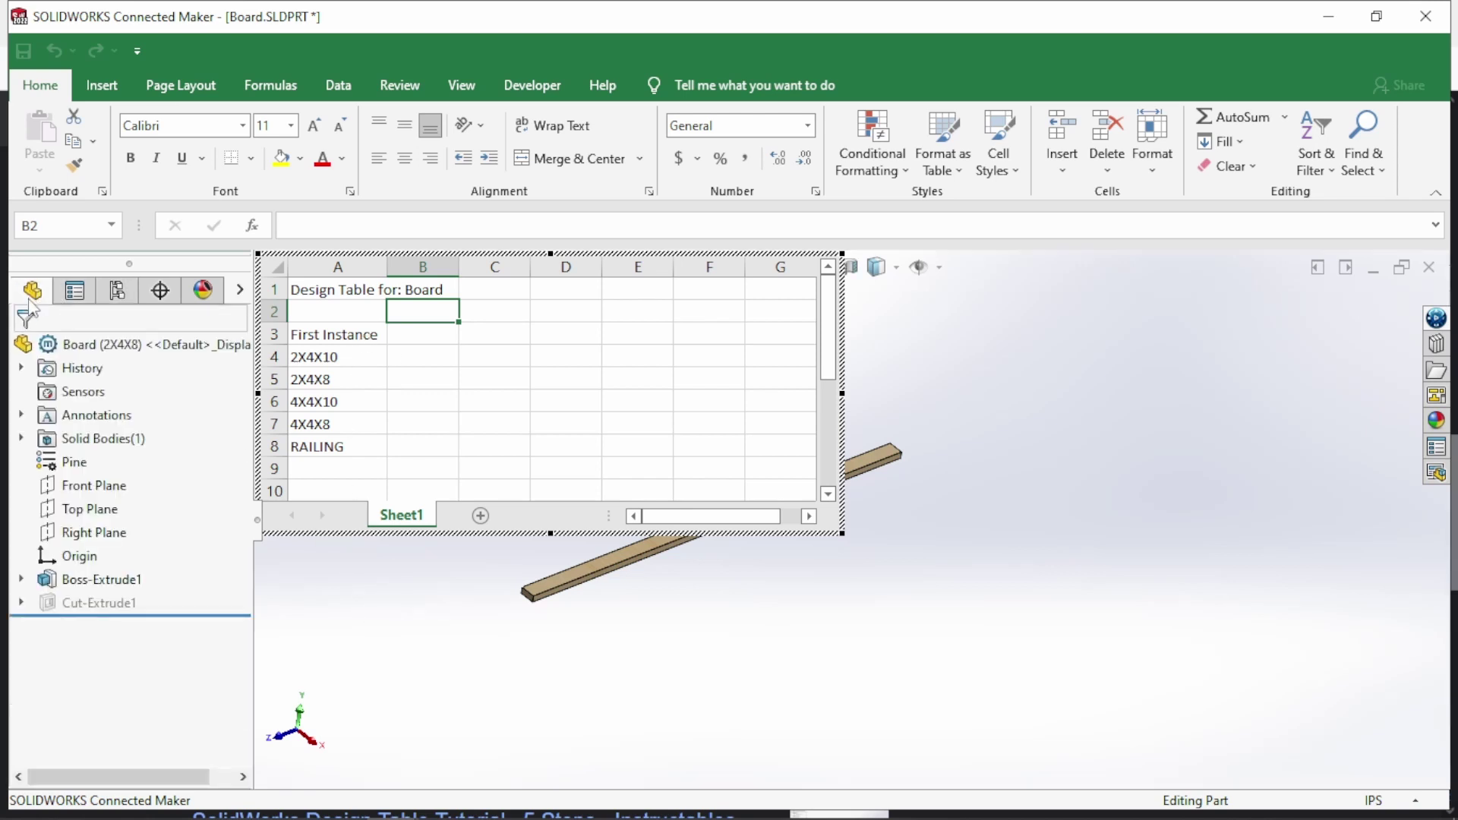
{"action": "double_click", "coordinate": [63, 586]}
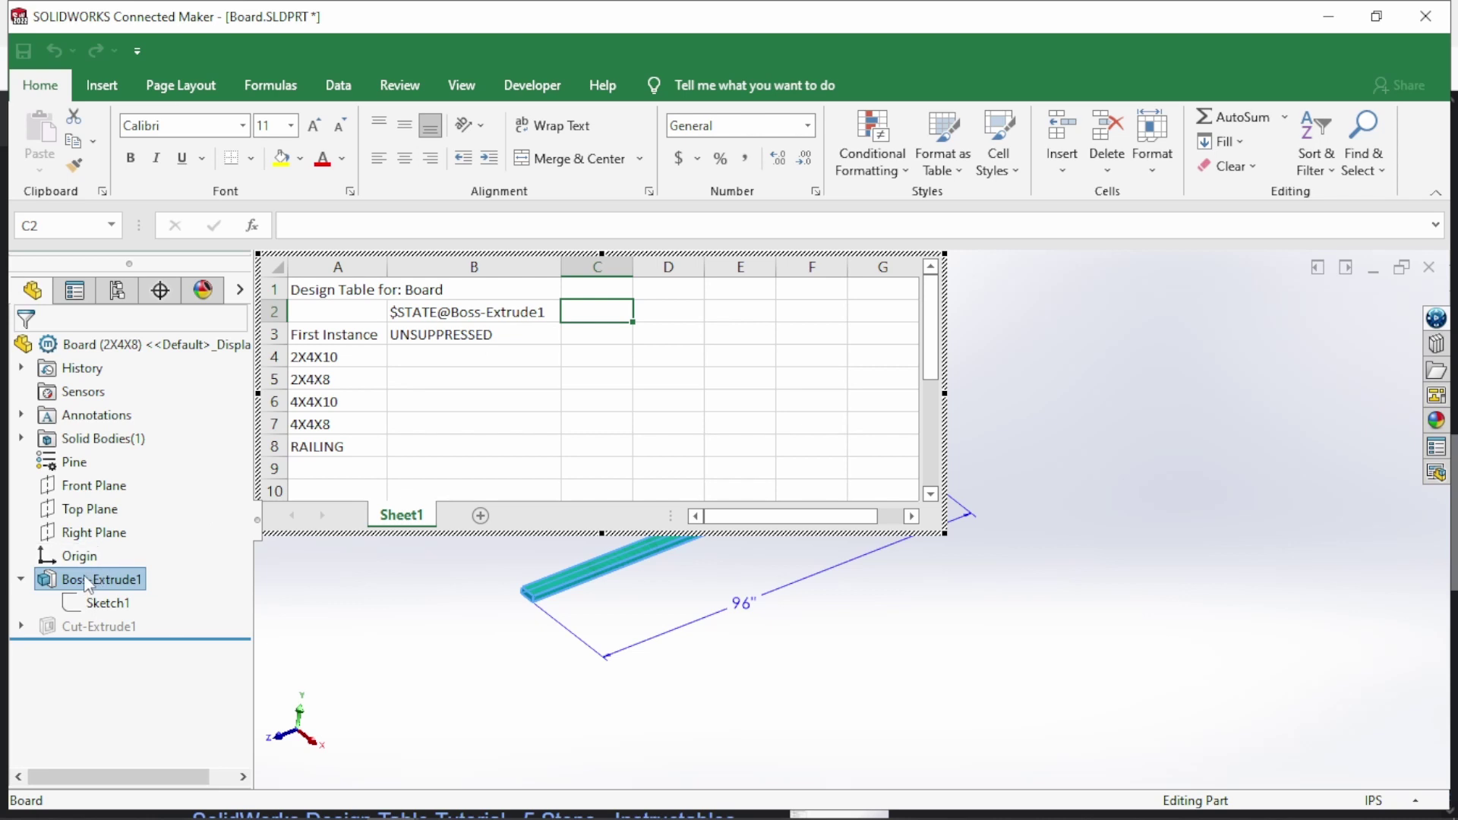
{"action": "double_click", "coordinate": [728, 611]}
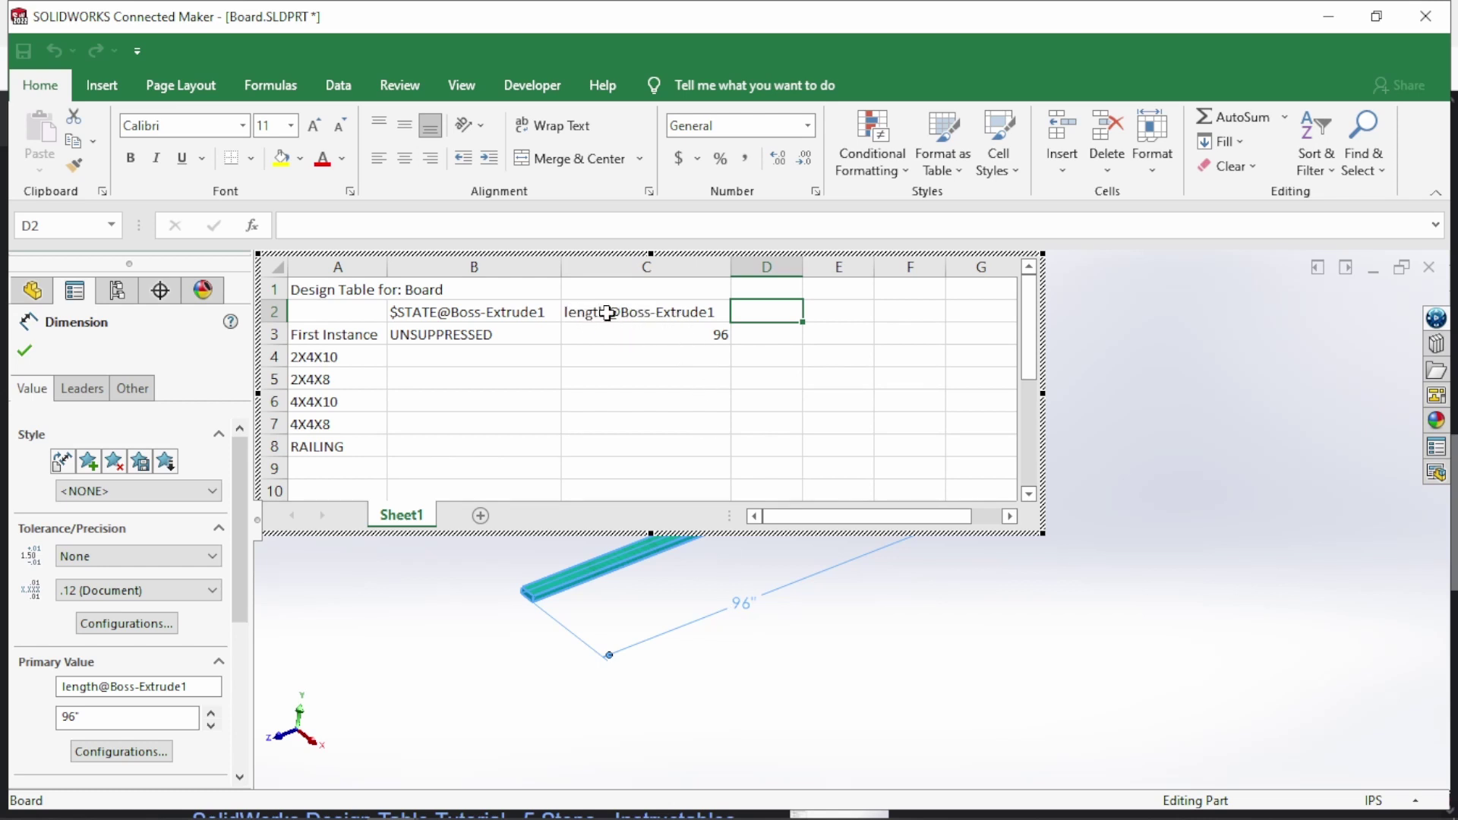
{"action": "left_click", "coordinate": [25, 350]}
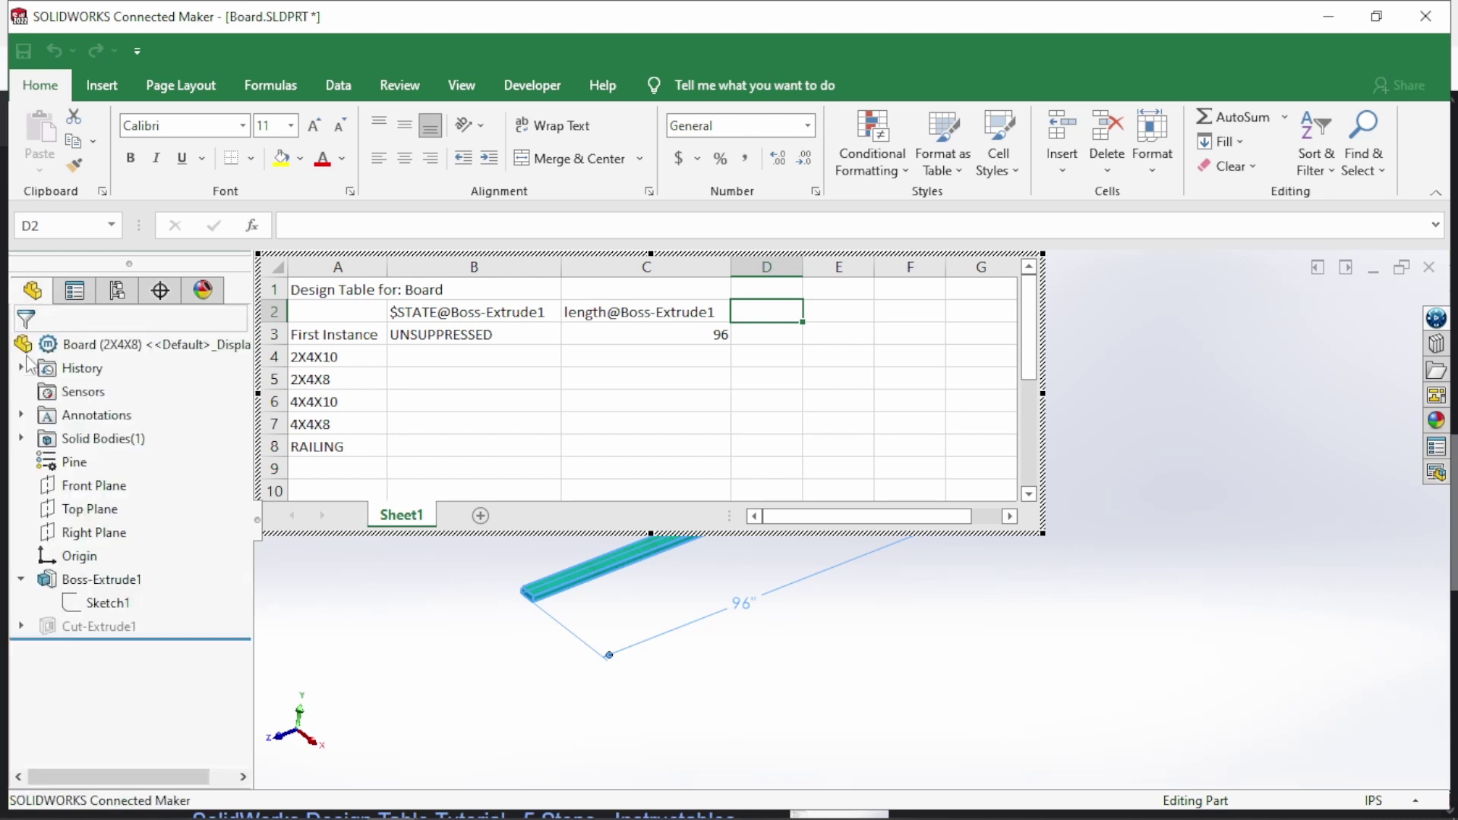
Add the Sketch1 state, width@Sketch1 and thick@Sketch1 columns to the design table, and close the table
{"action": "left_click", "coordinate": [75, 613]}
{"action": "left_click", "coordinate": [157, 573]}
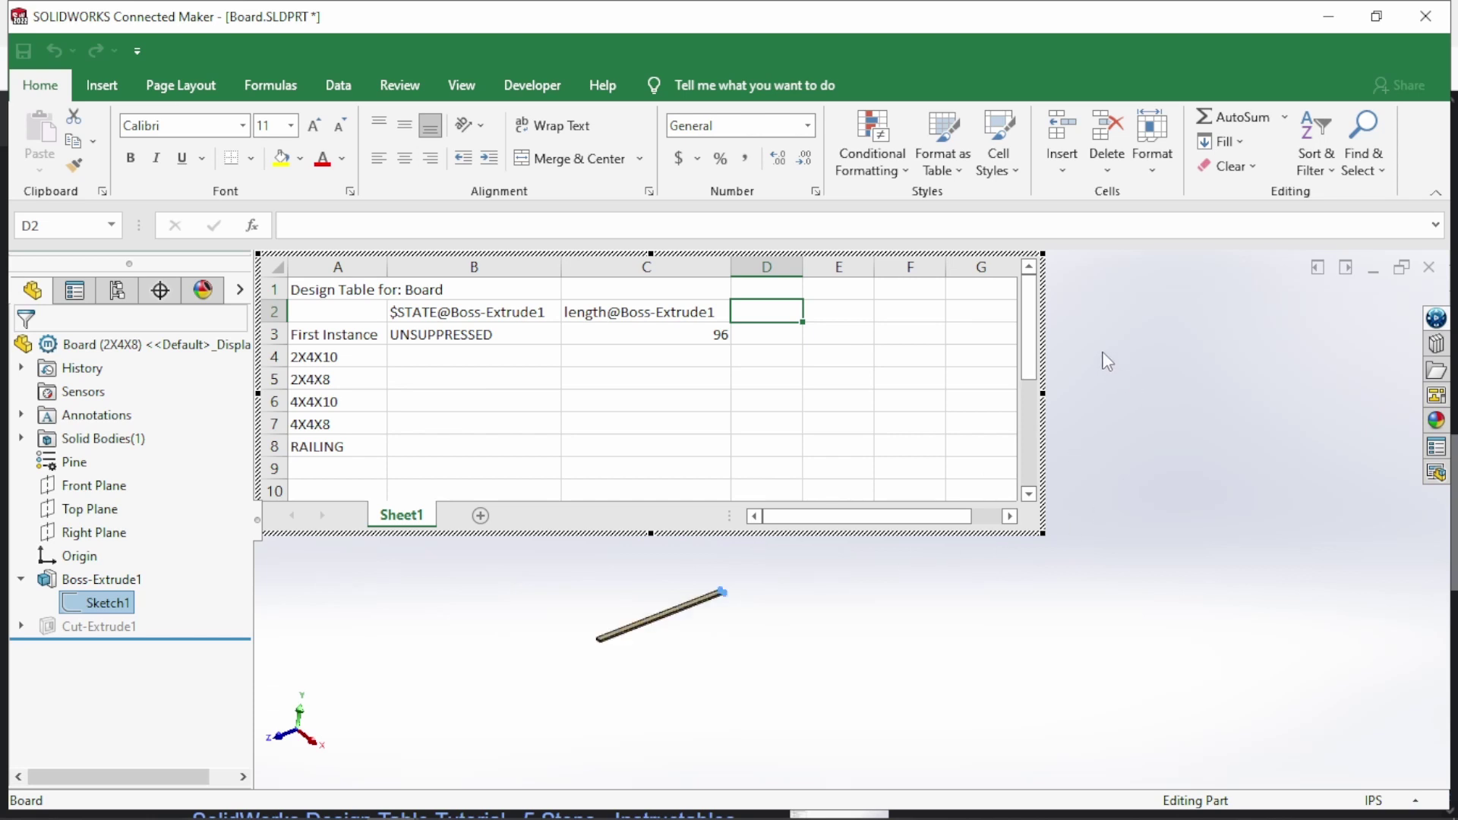
{"action": "scroll", "coordinate": [938, 464], "scroll_direction": "down", "scroll_amount": 1}
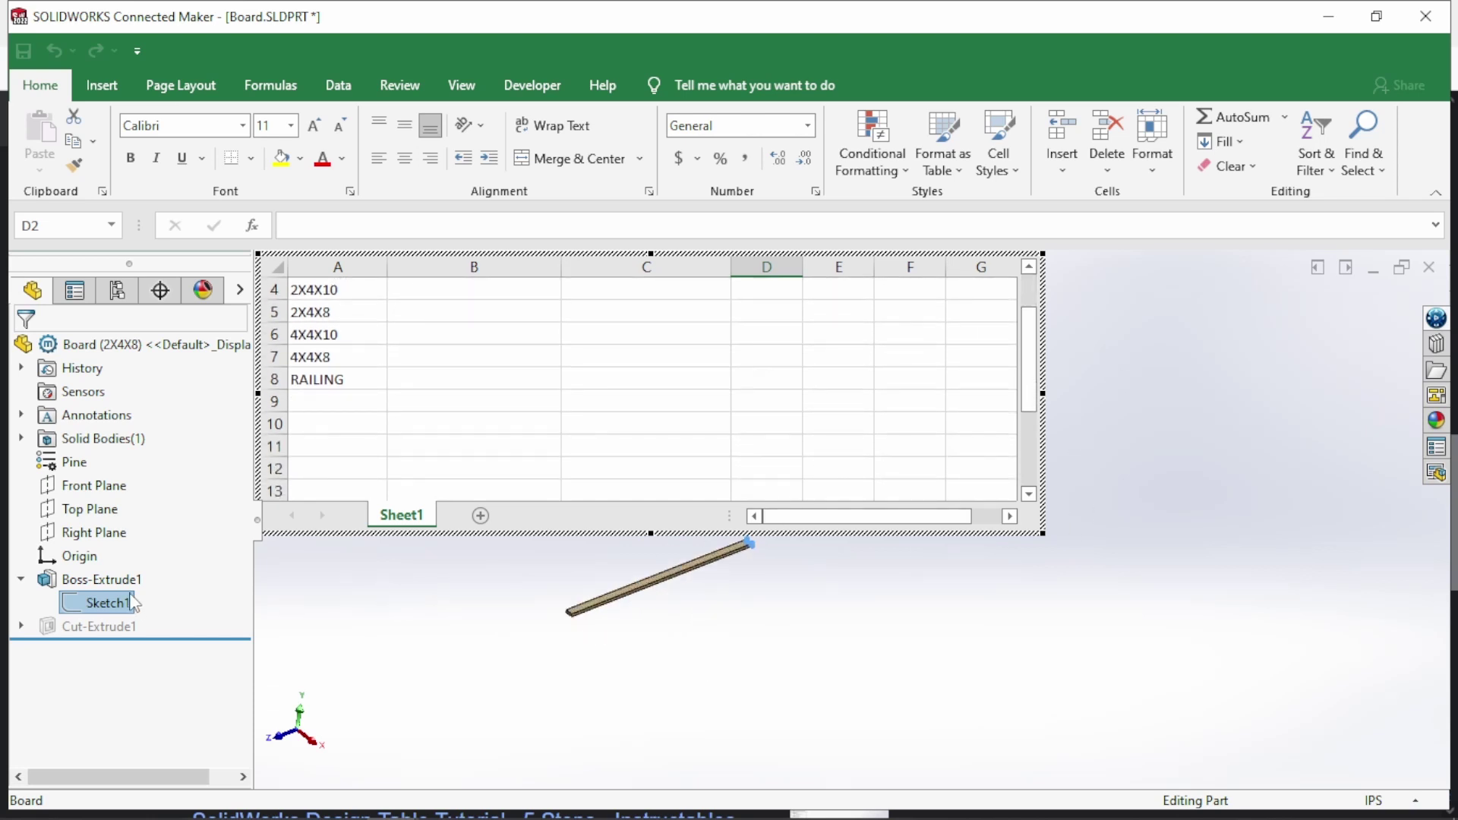
{"action": "scroll", "coordinate": [730, 528], "scroll_direction": "down", "scroll_amount": 5}
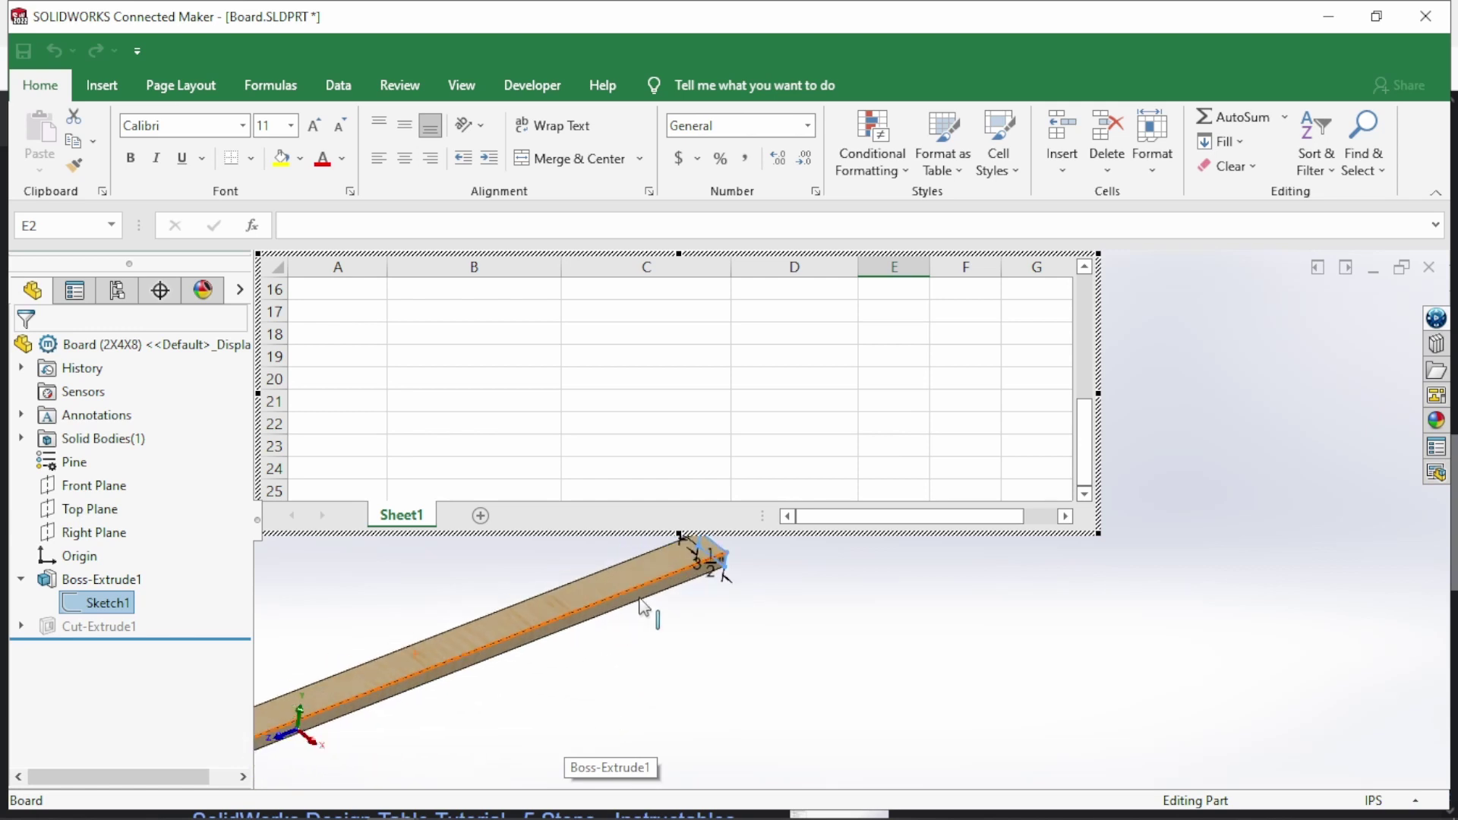
{"action": "double_click", "coordinate": [734, 571]}
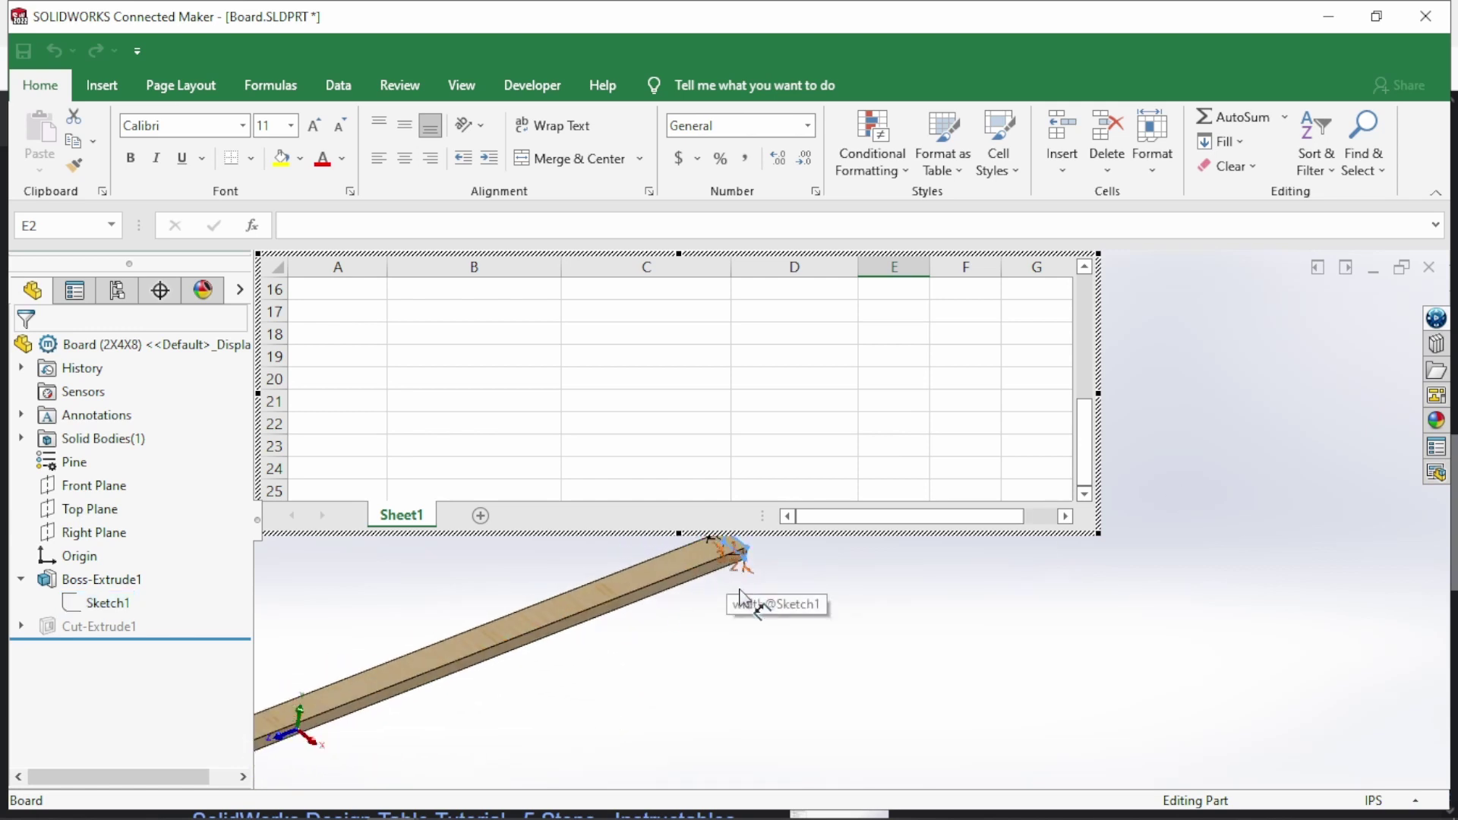
{"action": "double_click", "coordinate": [730, 582]}
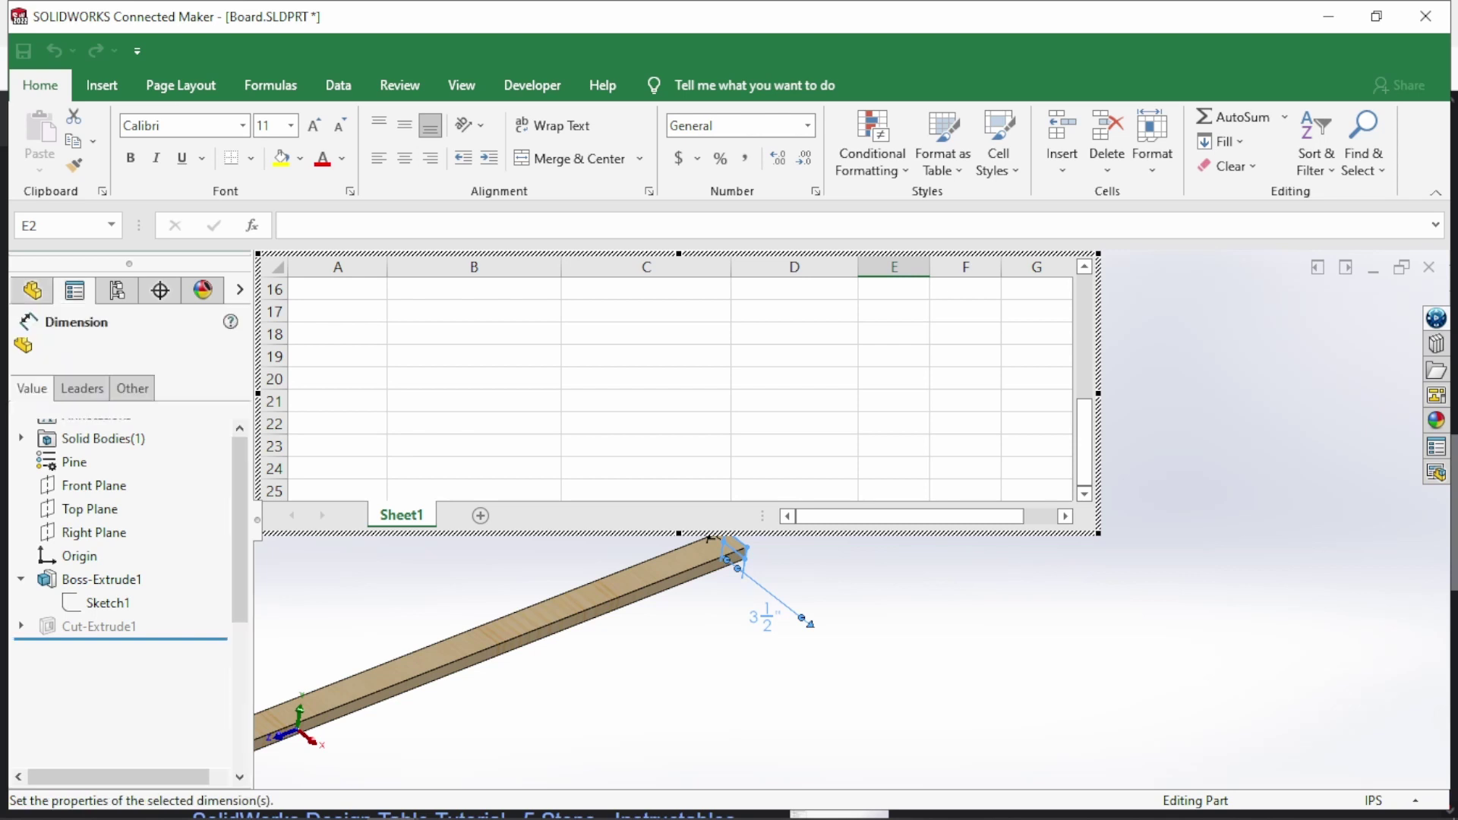
{"action": "double_click", "coordinate": [703, 539]}
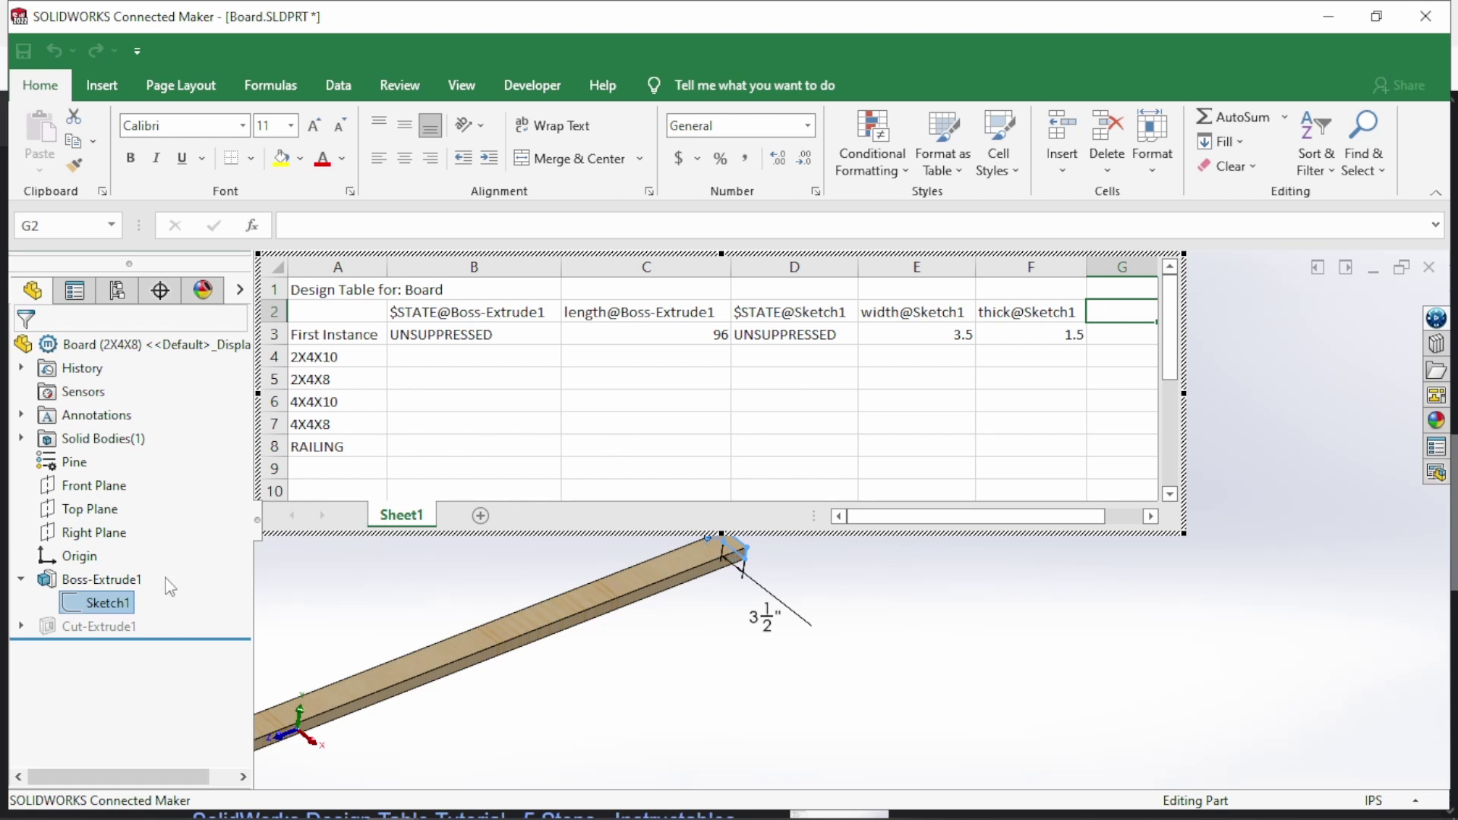
{"action": "left_click", "coordinate": [933, 620]}
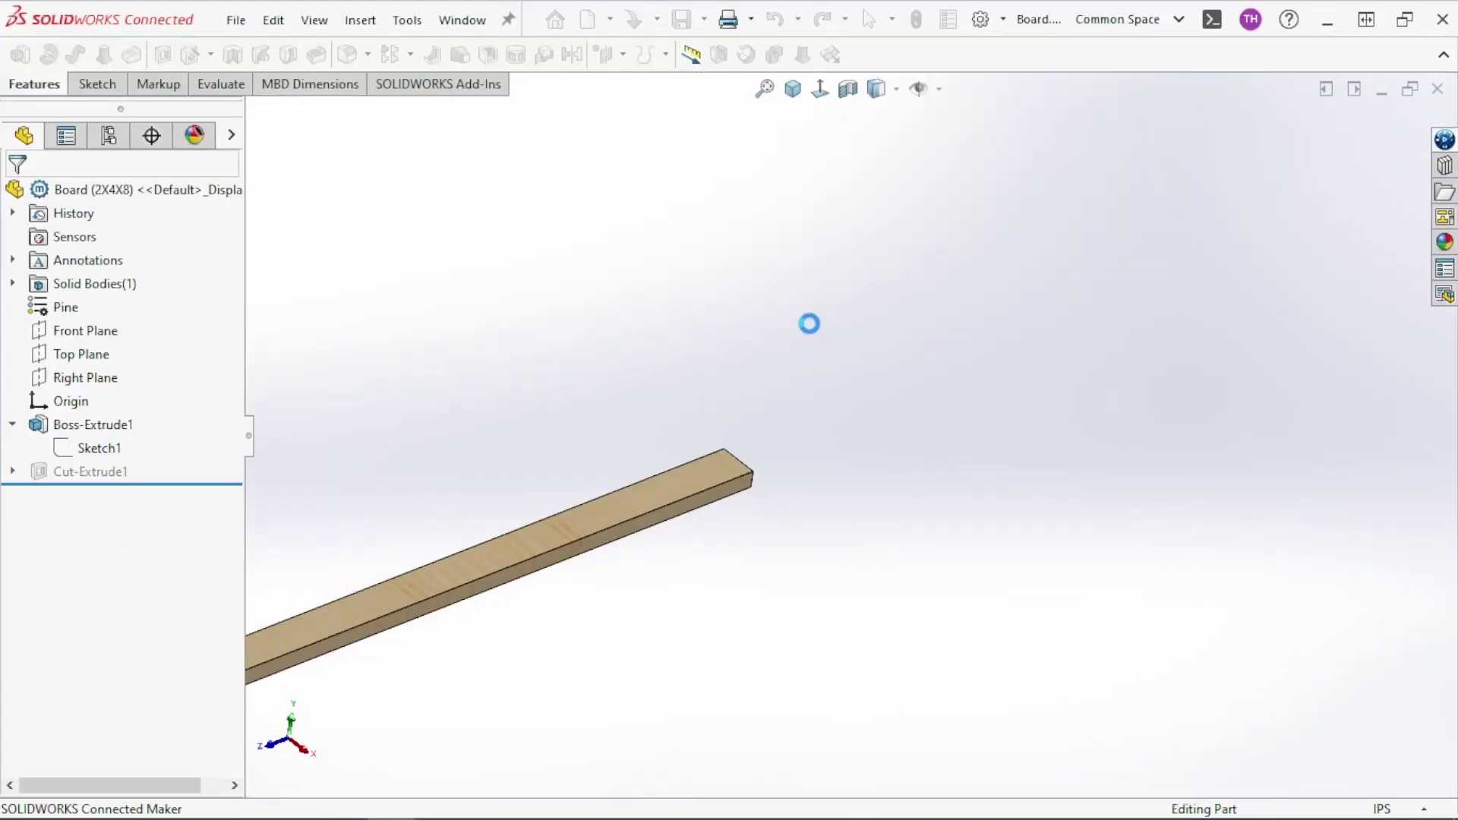